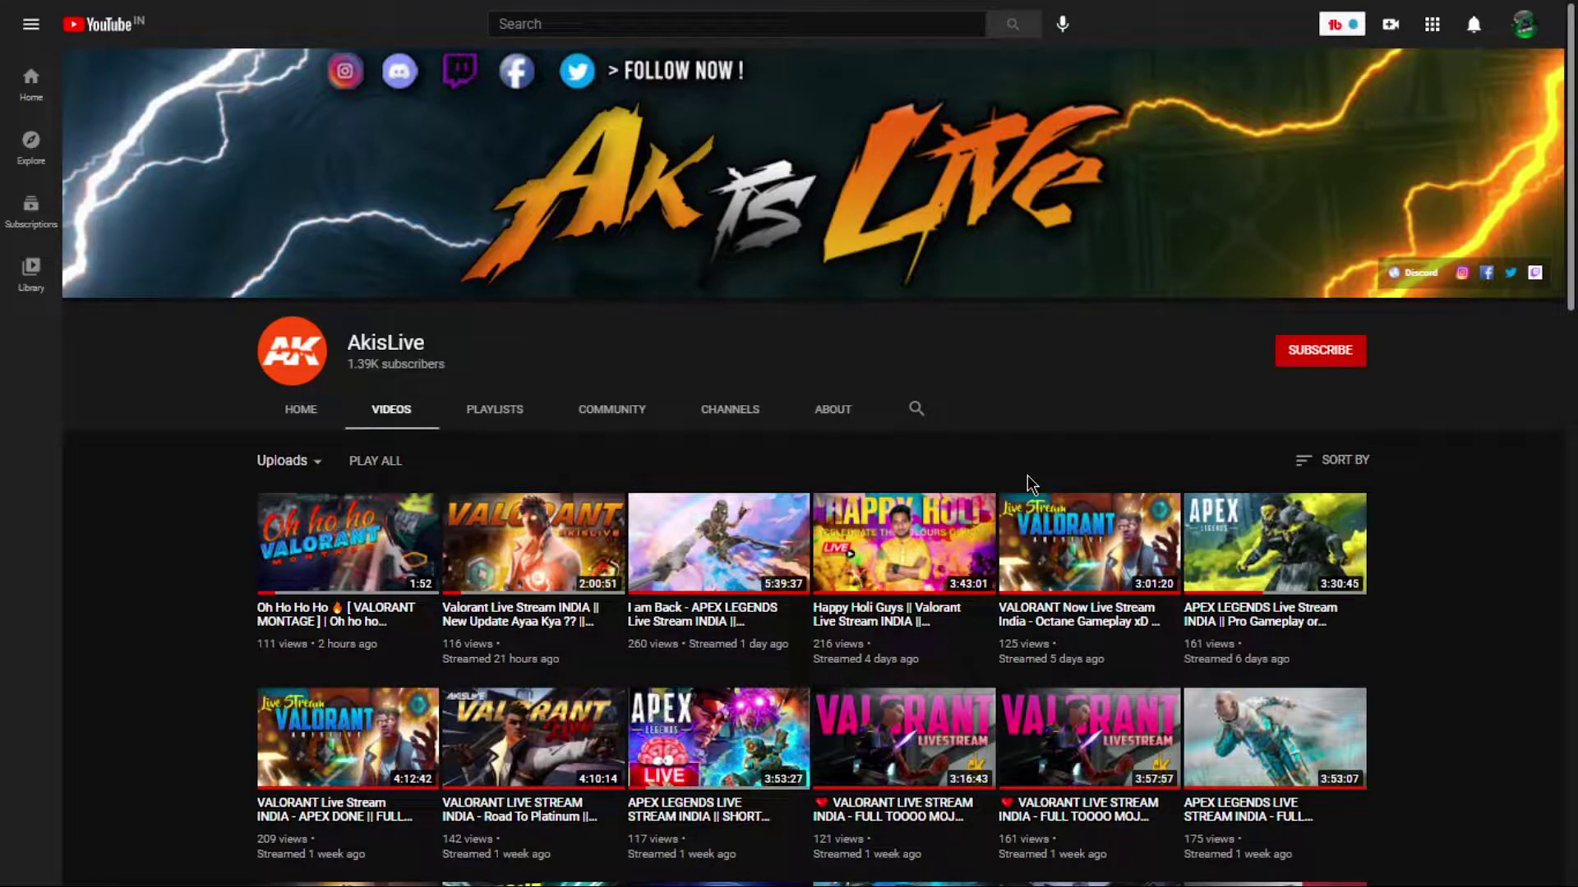
Subscribe to the gaming channel and set its bell to All notifications.
click(1324, 366)
click(1352, 351)
click(1405, 386)
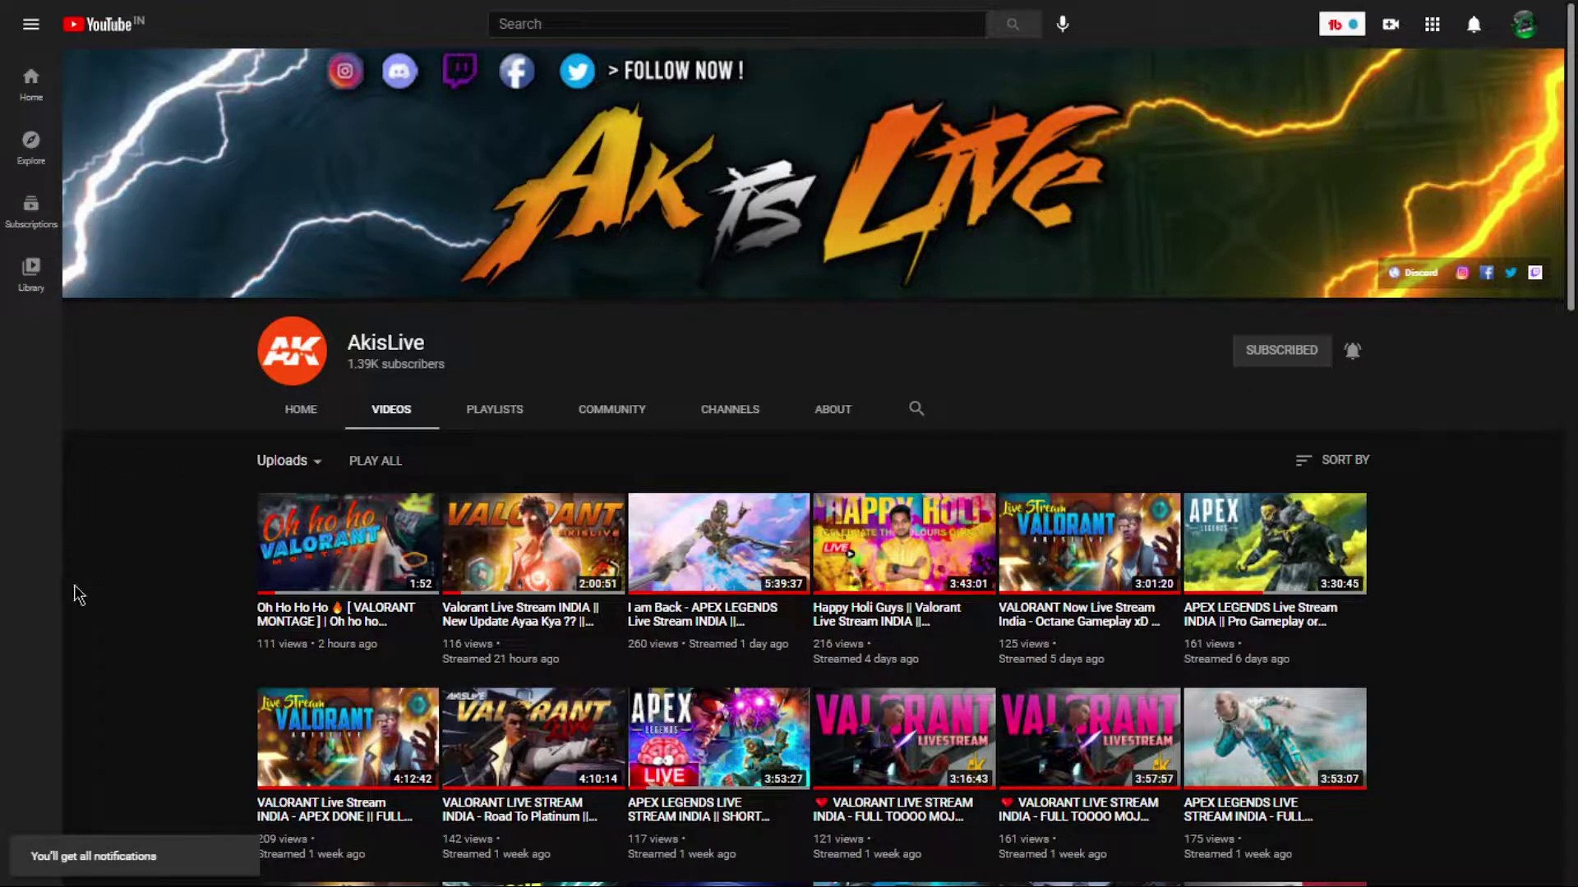
scroll(1507, 620, down, 4)
scroll(1507, 619, up, 4)
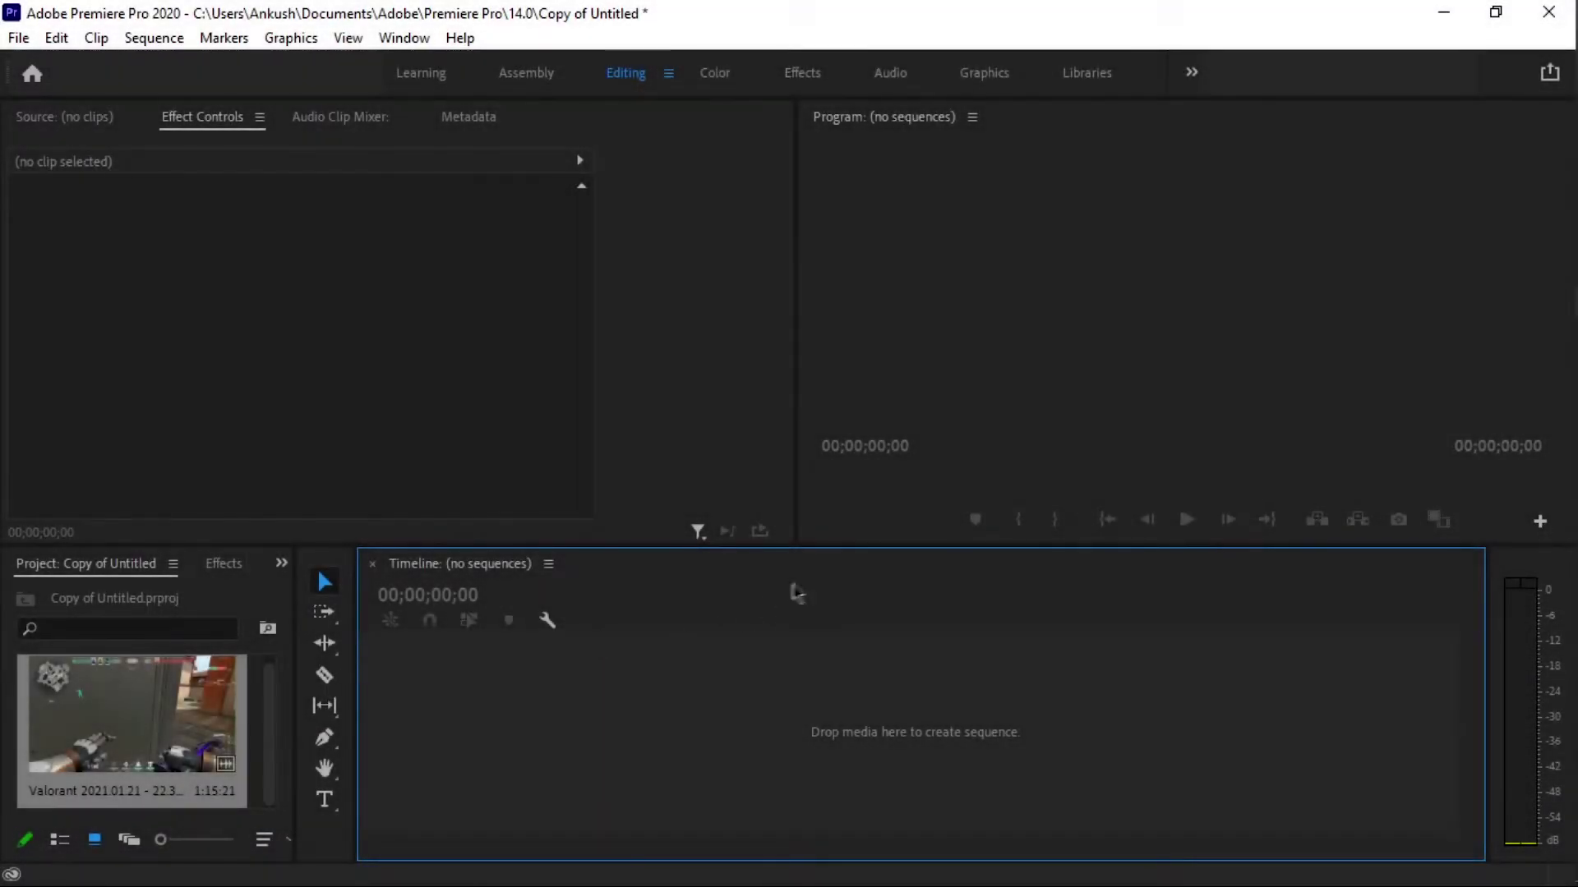
Switch the Project panel to List view and build a sequence from the Valorant clip on the Timeline.
drag(274, 725, 281, 664)
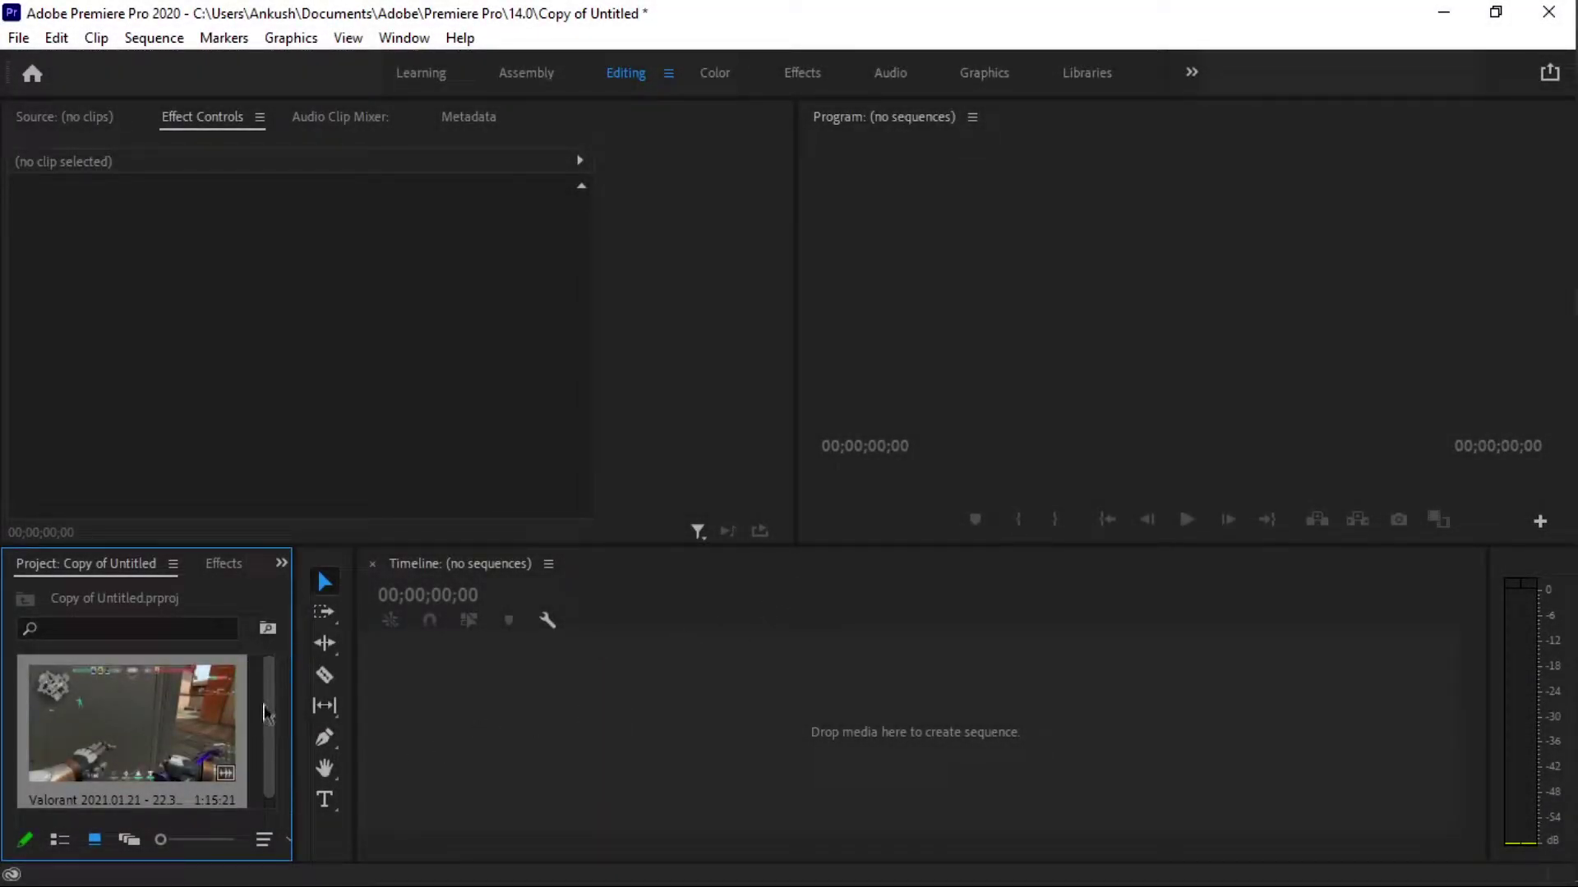
click(59, 839)
click(159, 702)
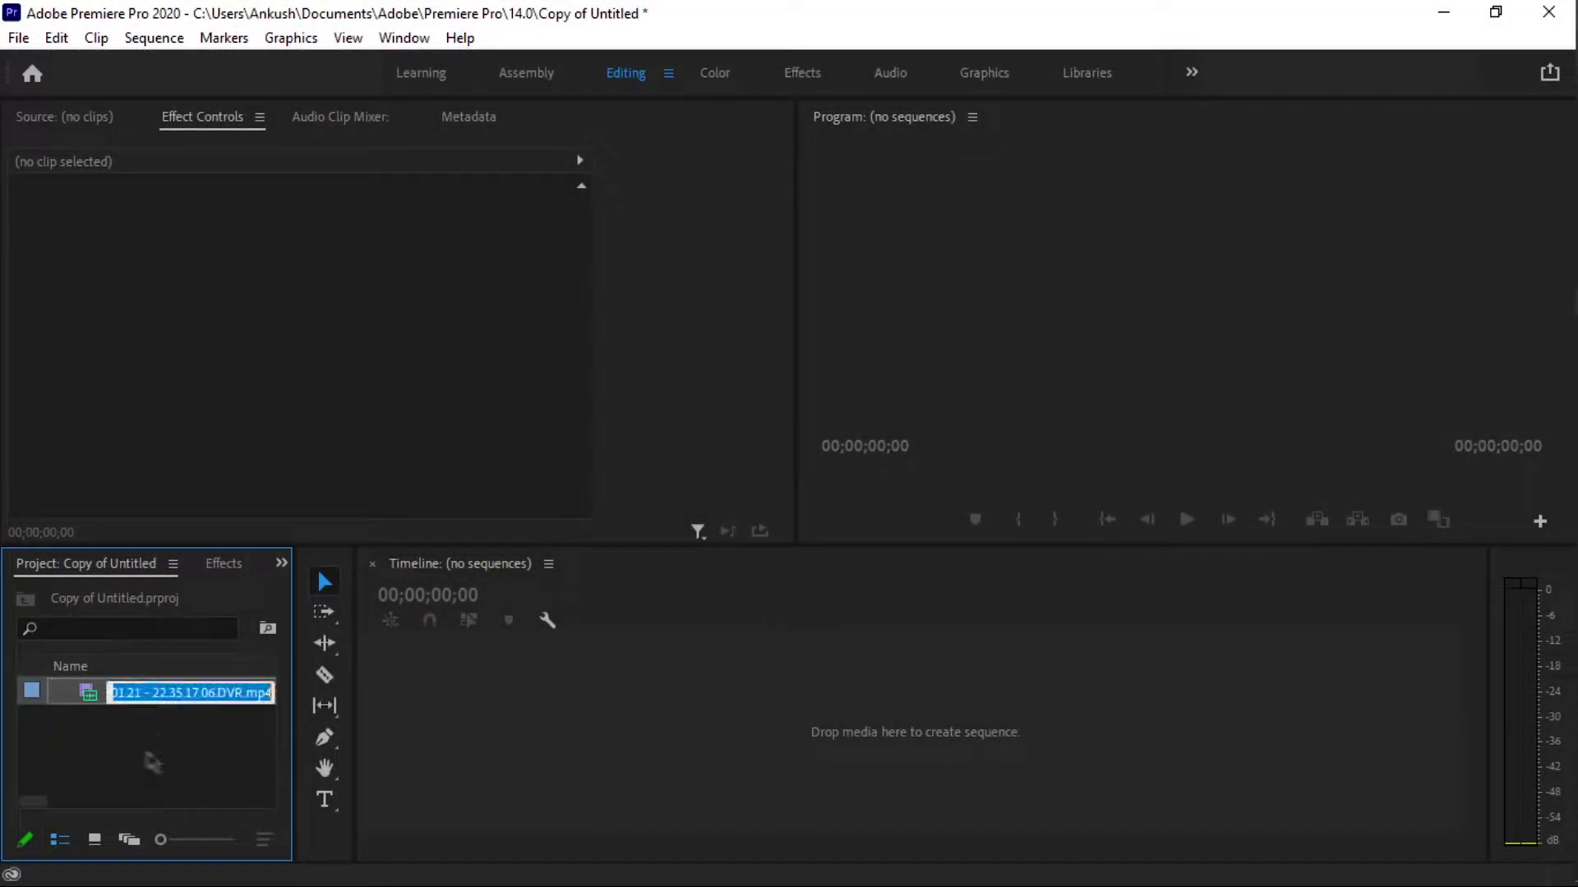
click(153, 763)
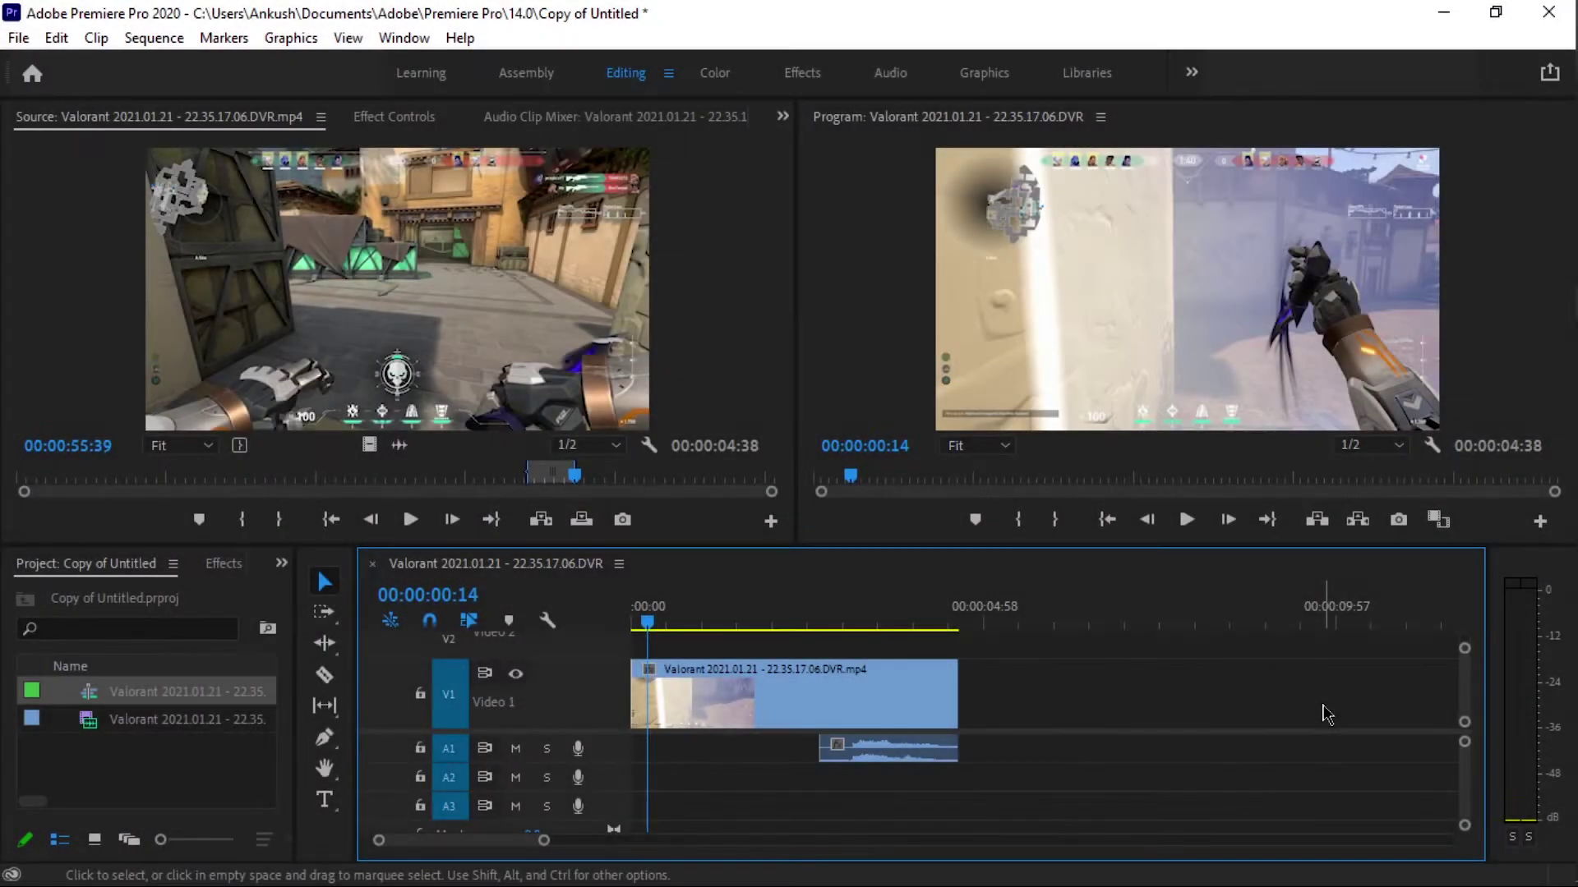
drag(1464, 648, 1466, 640)
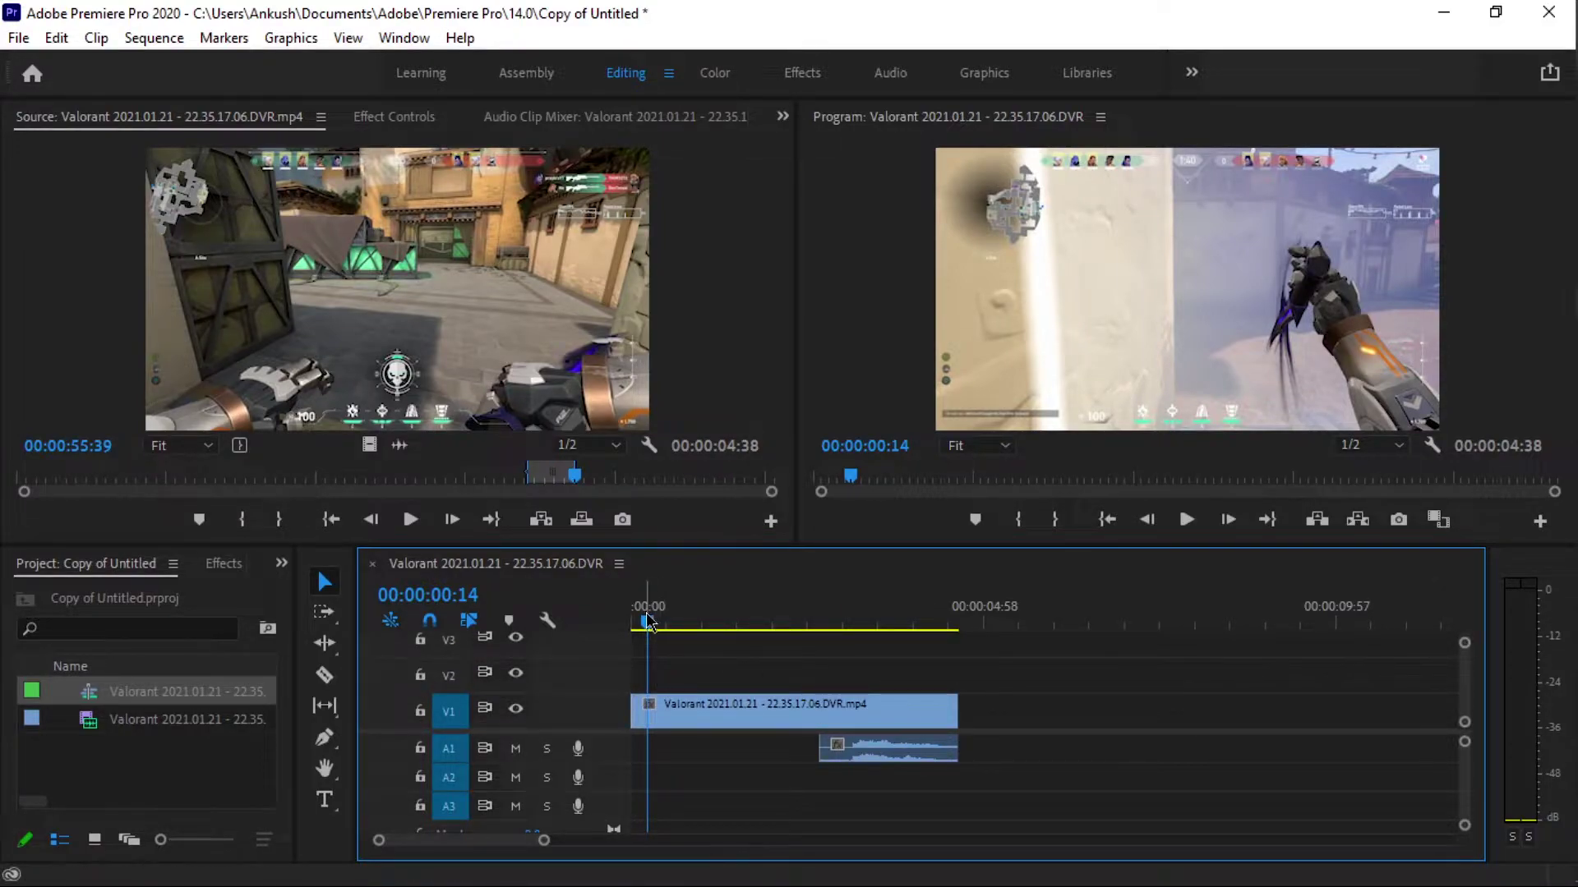
drag(649, 624, 696, 636)
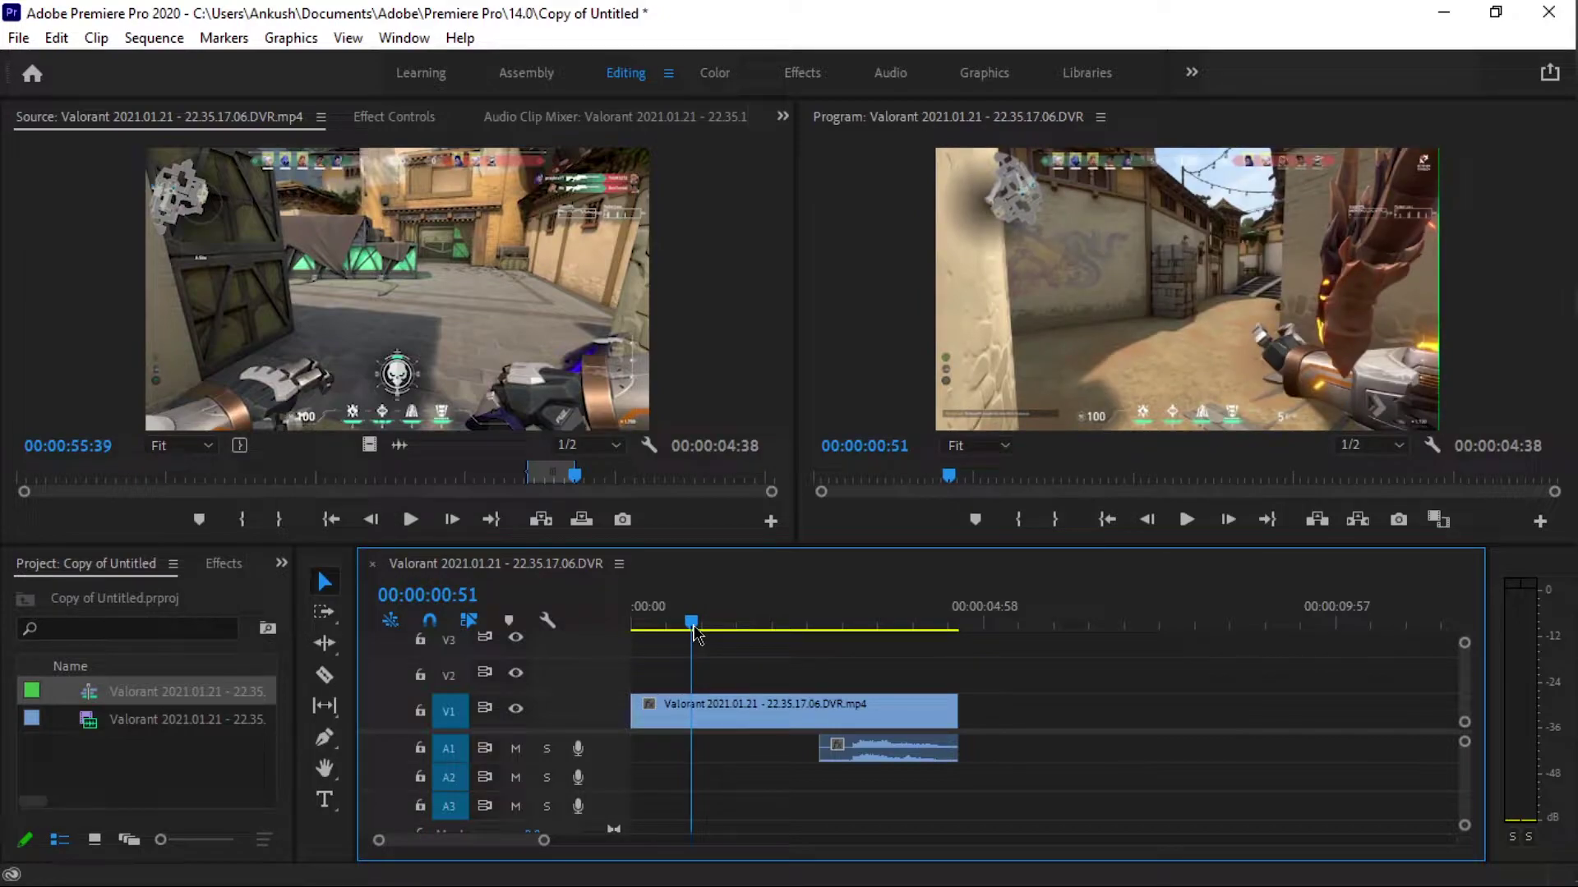
Split the V1 gameplay clip with the Razor tool at four points along its opening seconds.
key(c)
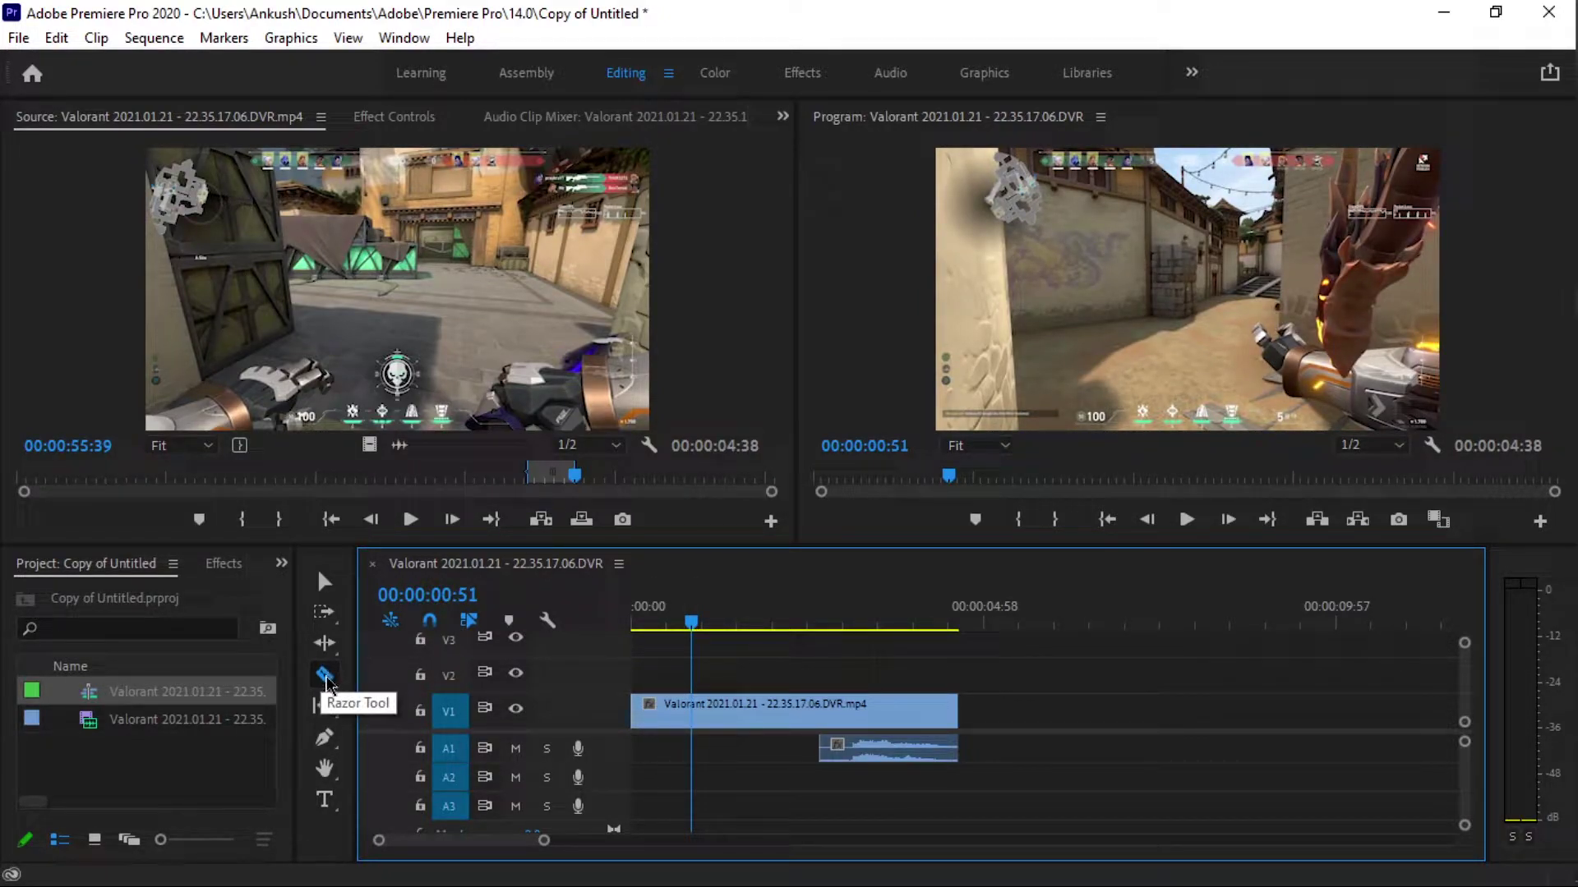
click(693, 707)
key(space)
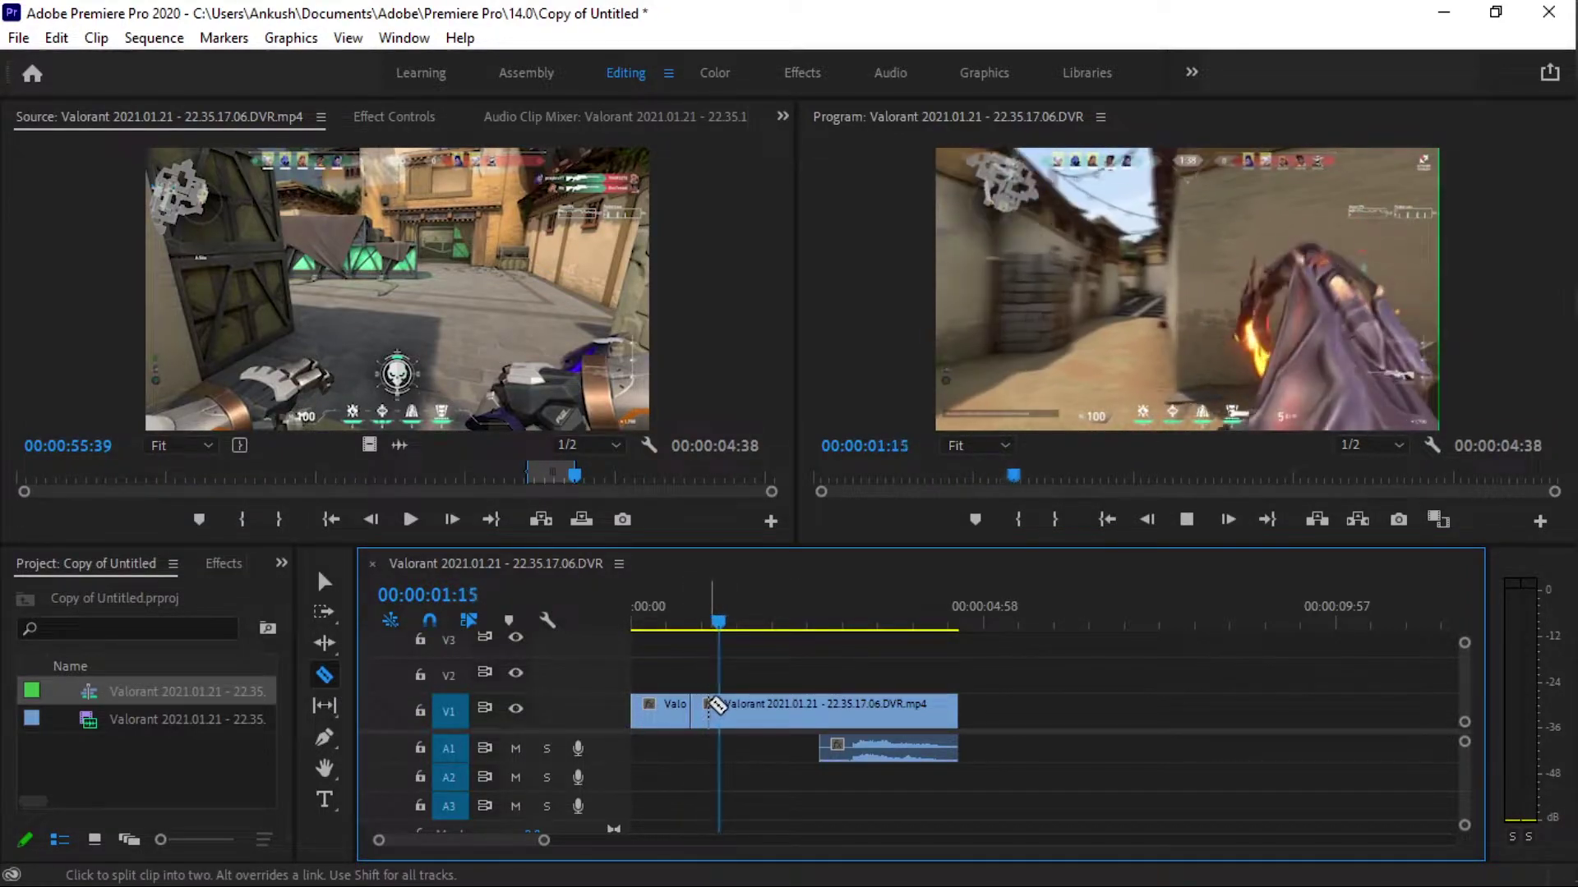
key(space)
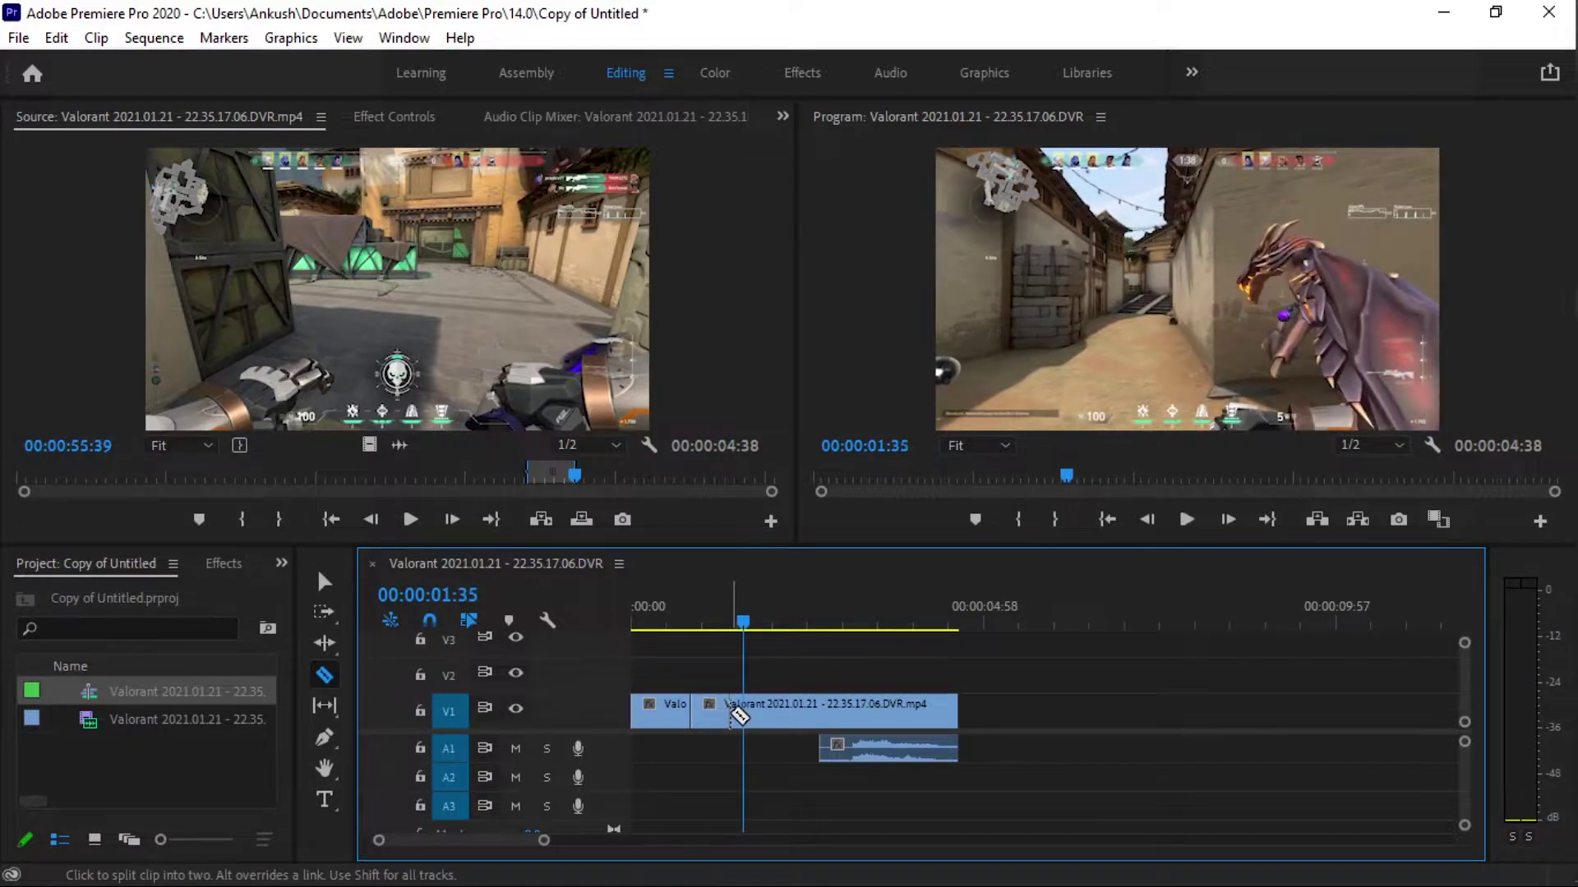
click(742, 710)
key(space)
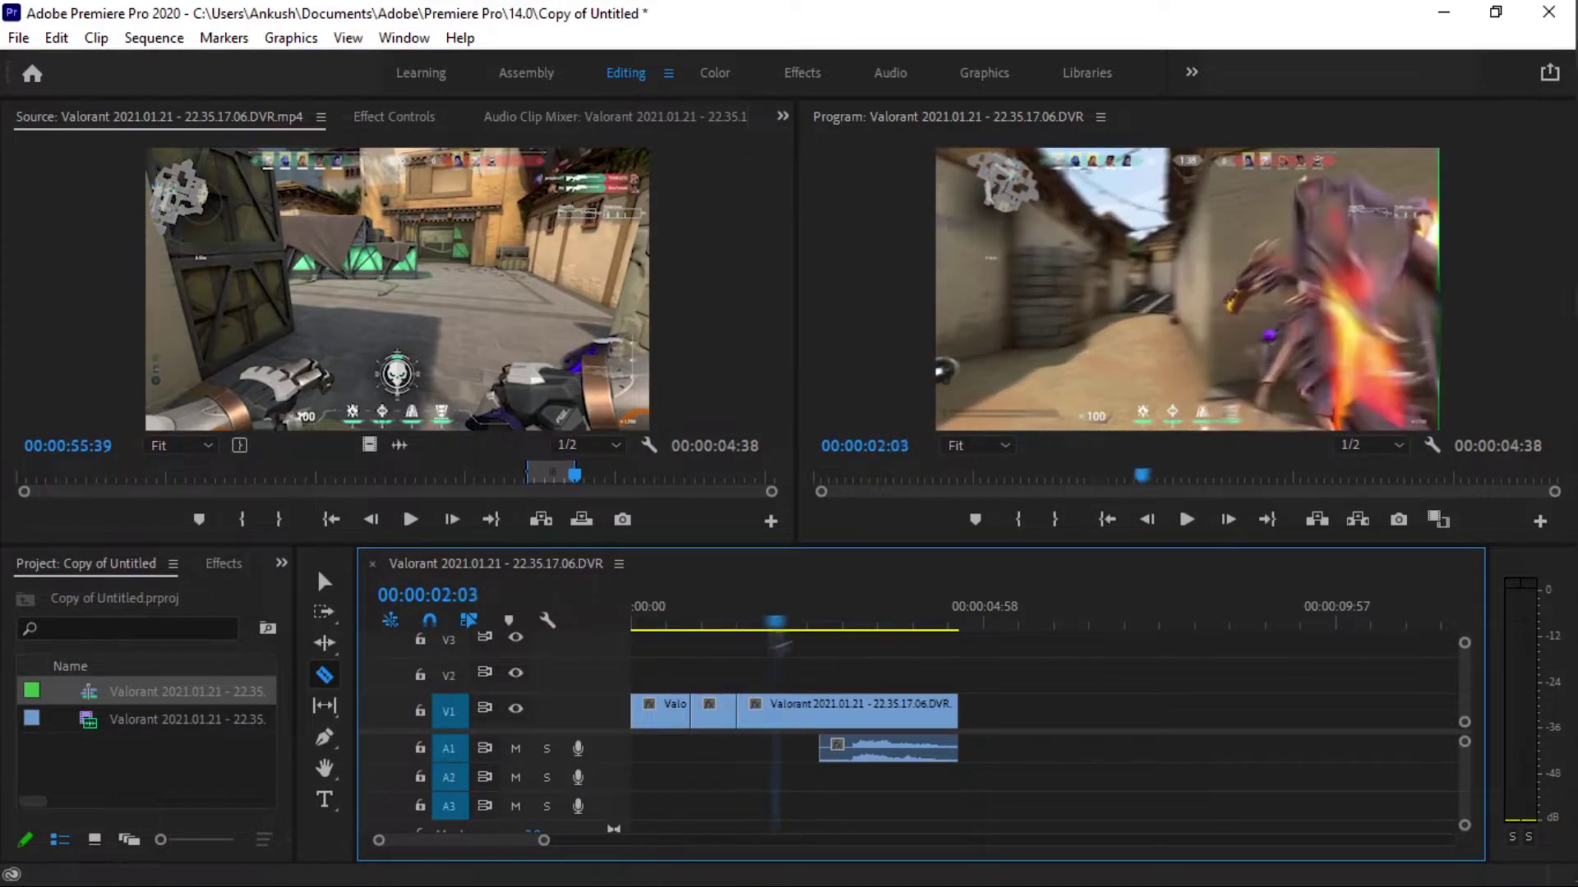
click(857, 710)
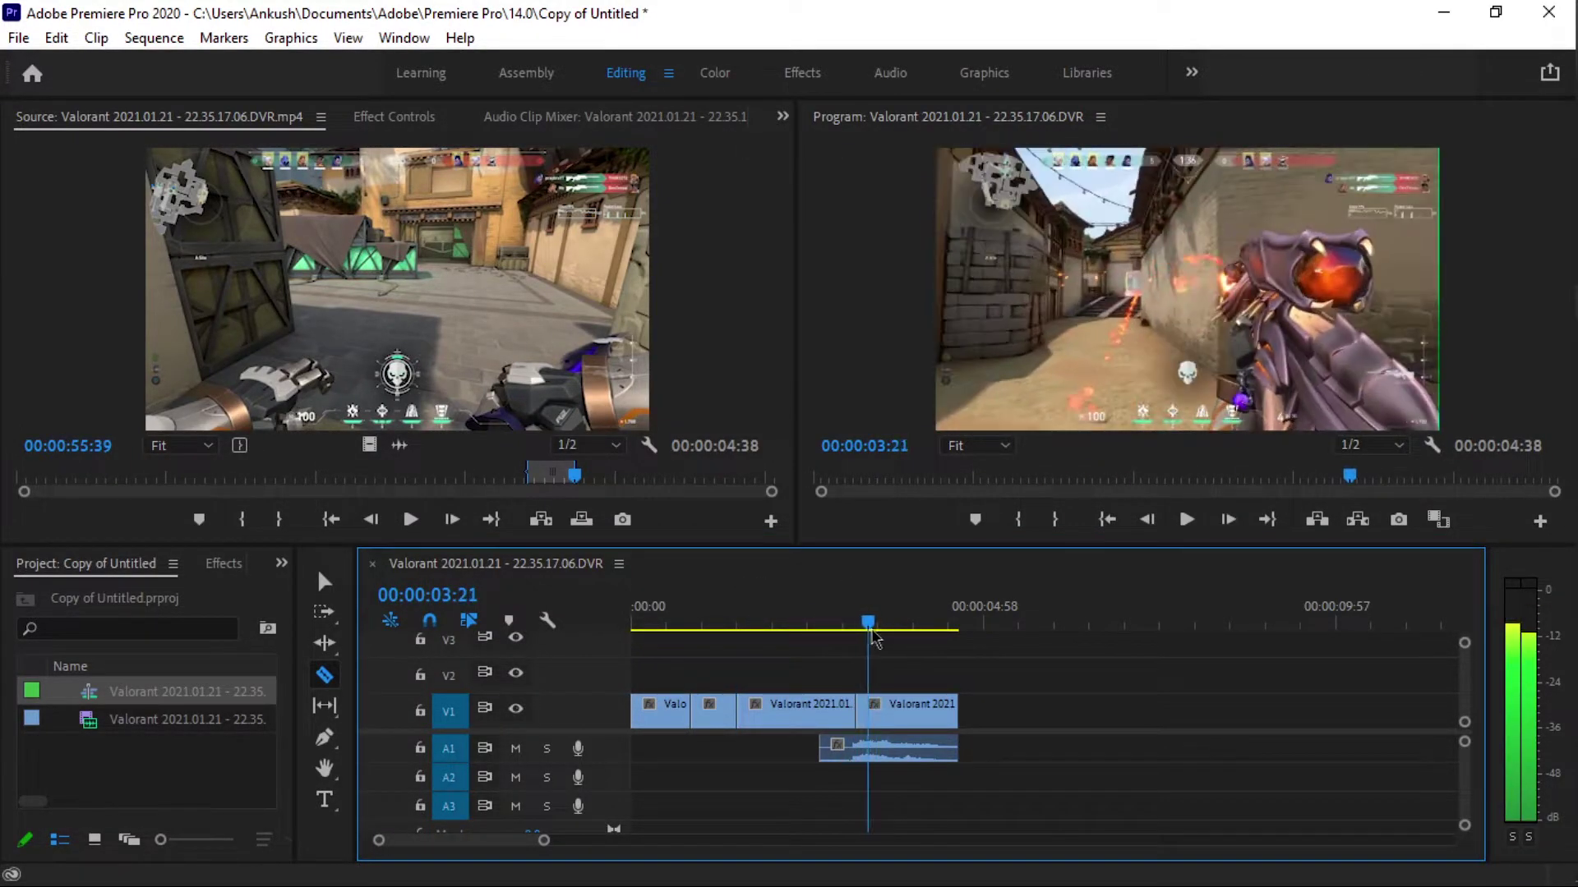
click(903, 709)
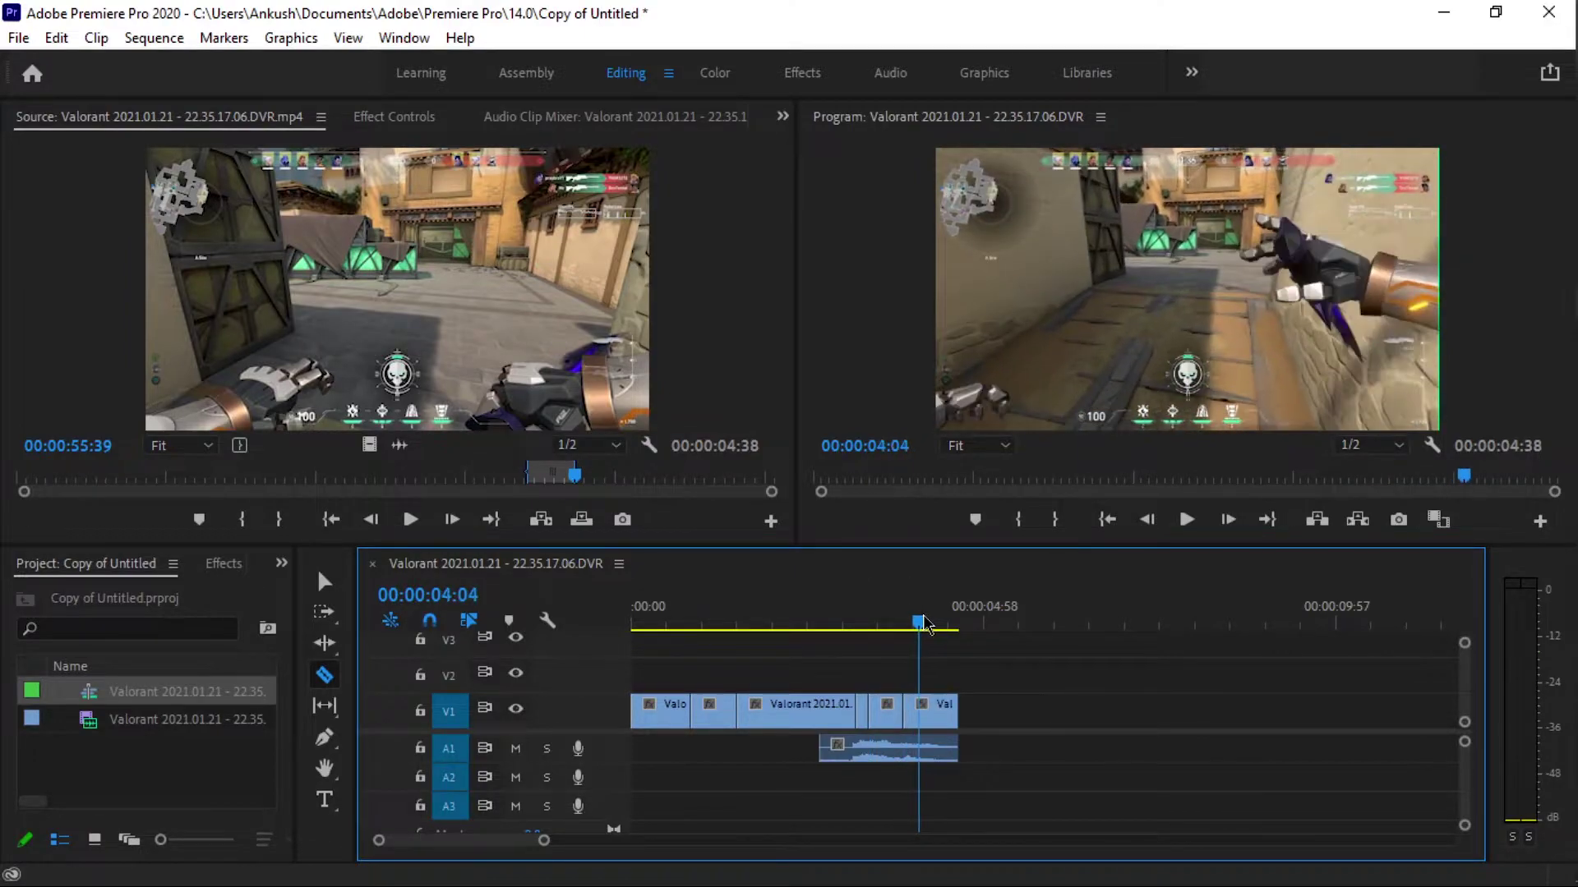
Delete the first clip piece, leaving a gap at the sequence start.
key(v)
click(666, 714)
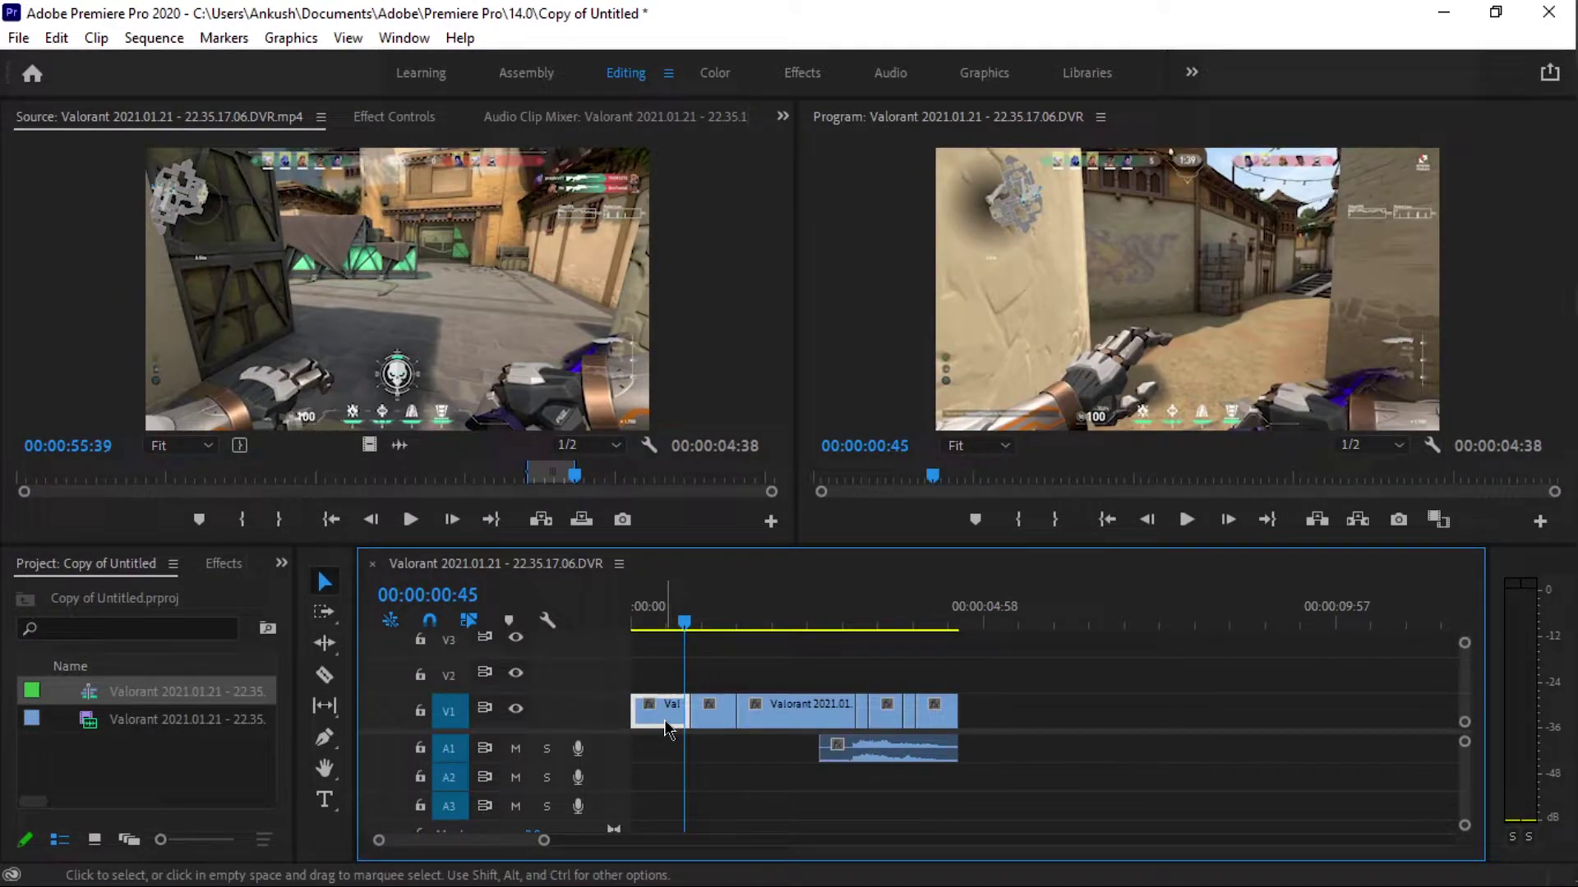
key(Delete)
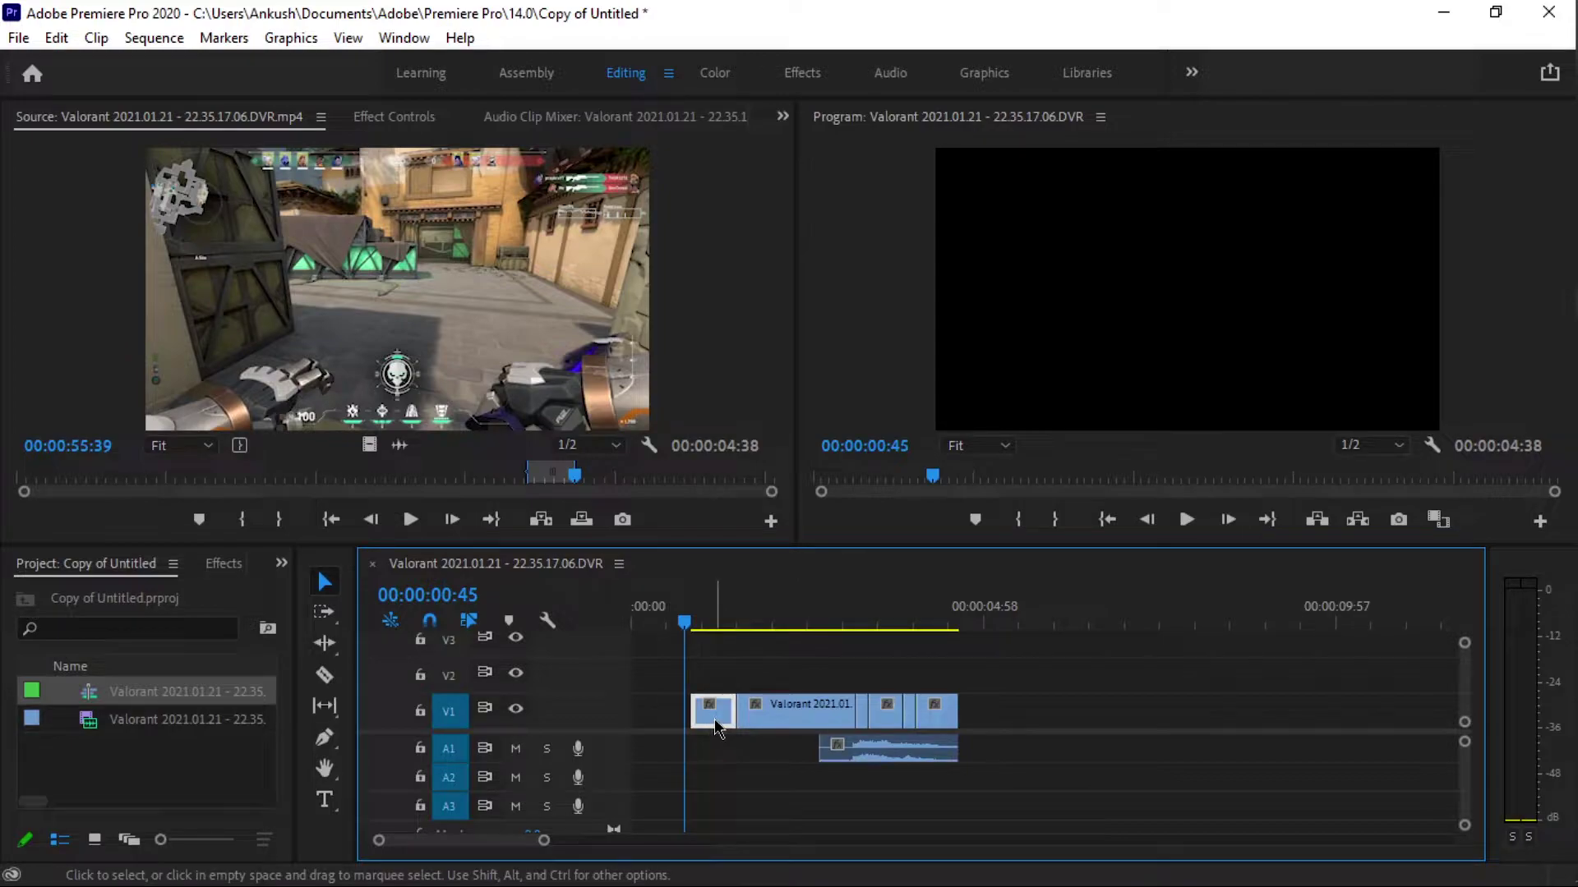
Move the short clip to V2 and slow it to 30% speed with Optical Flow.
mouse_move(714, 723)
mouse_down()
mouse_move(646, 672)
mouse_move(624, 679)
mouse_up()
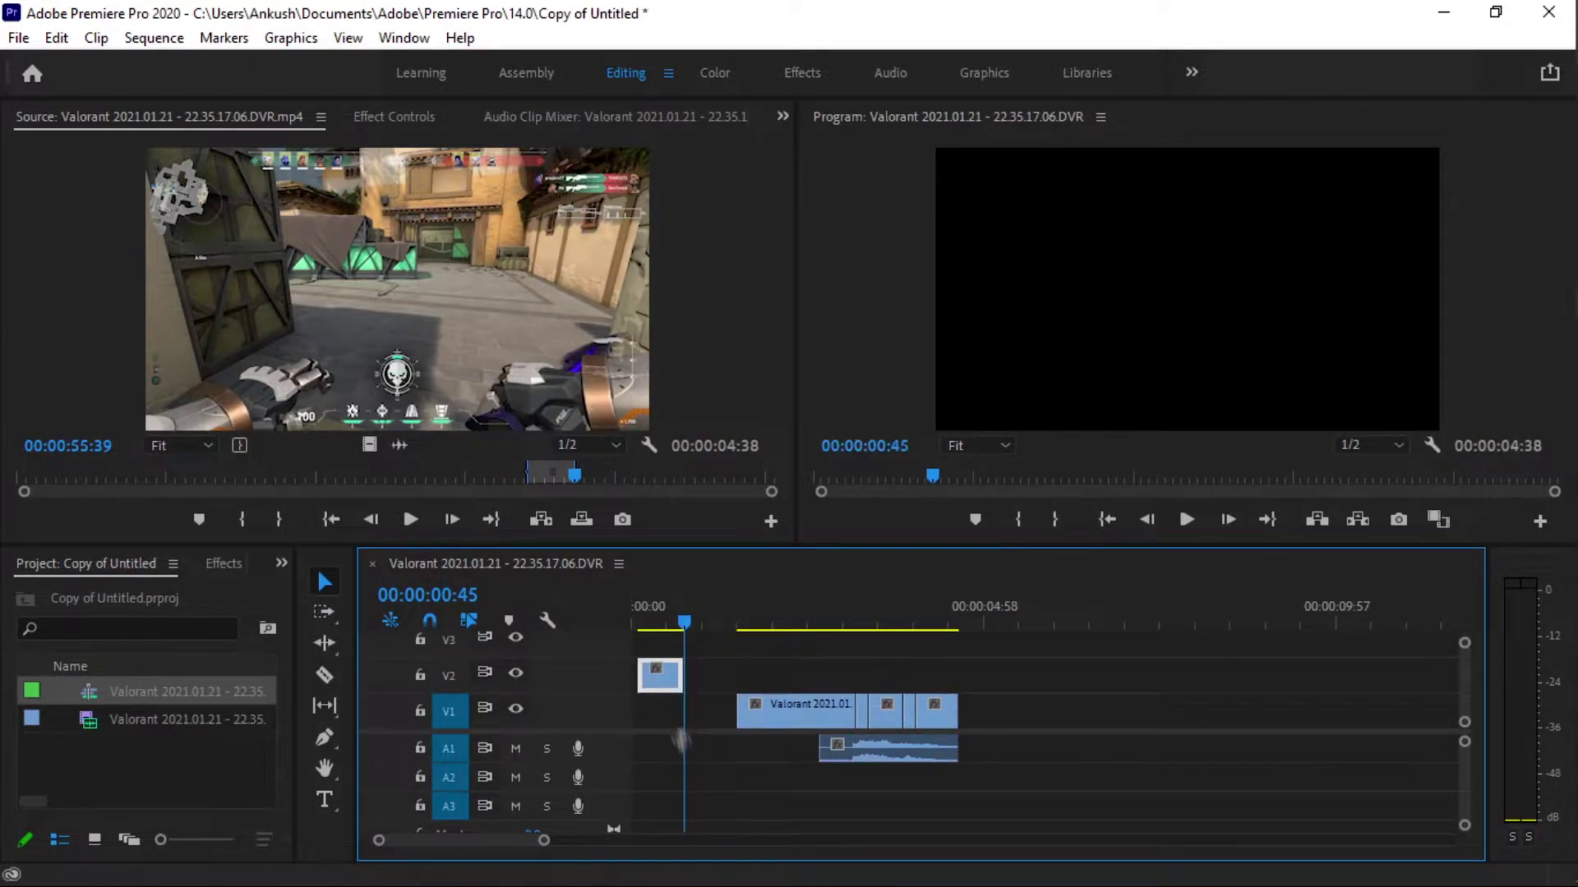
right_click(657, 676)
click(777, 692)
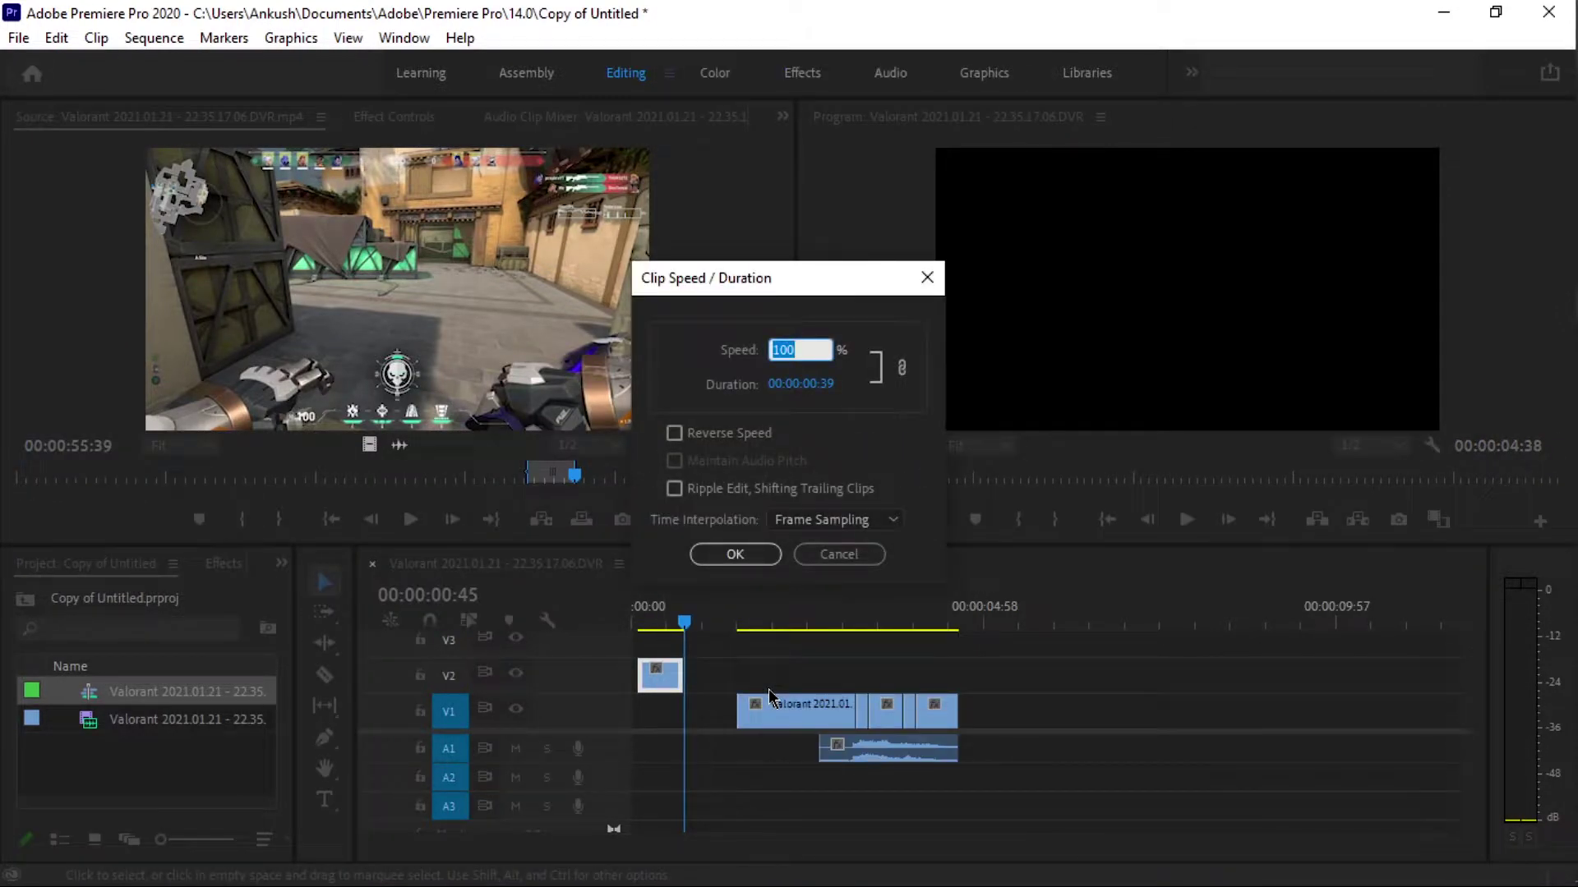
text(0)
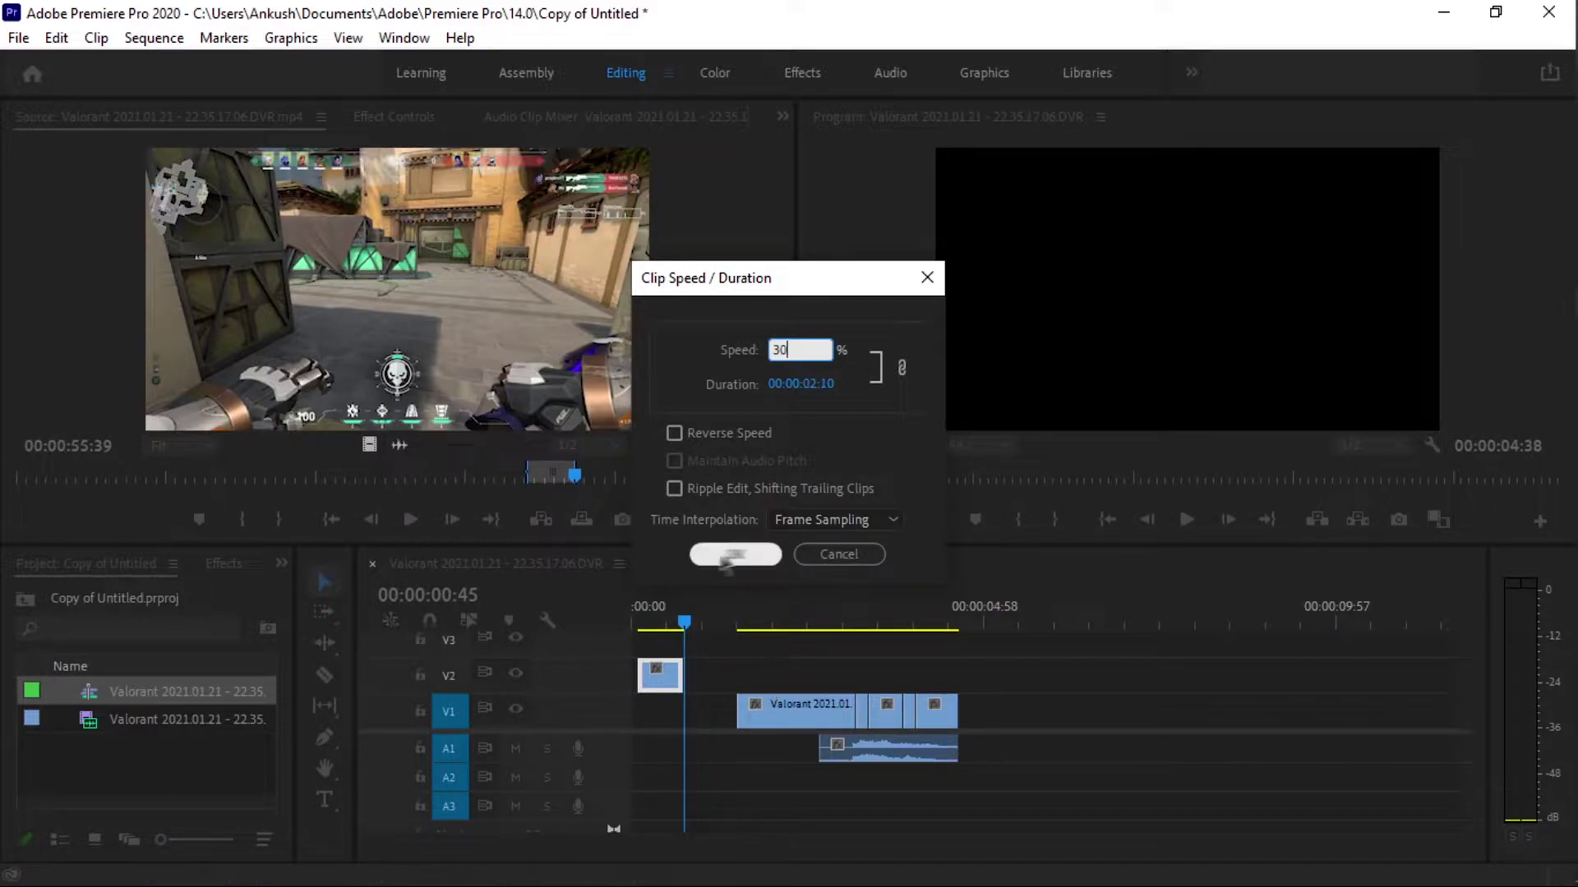
click(832, 520)
click(826, 595)
click(733, 554)
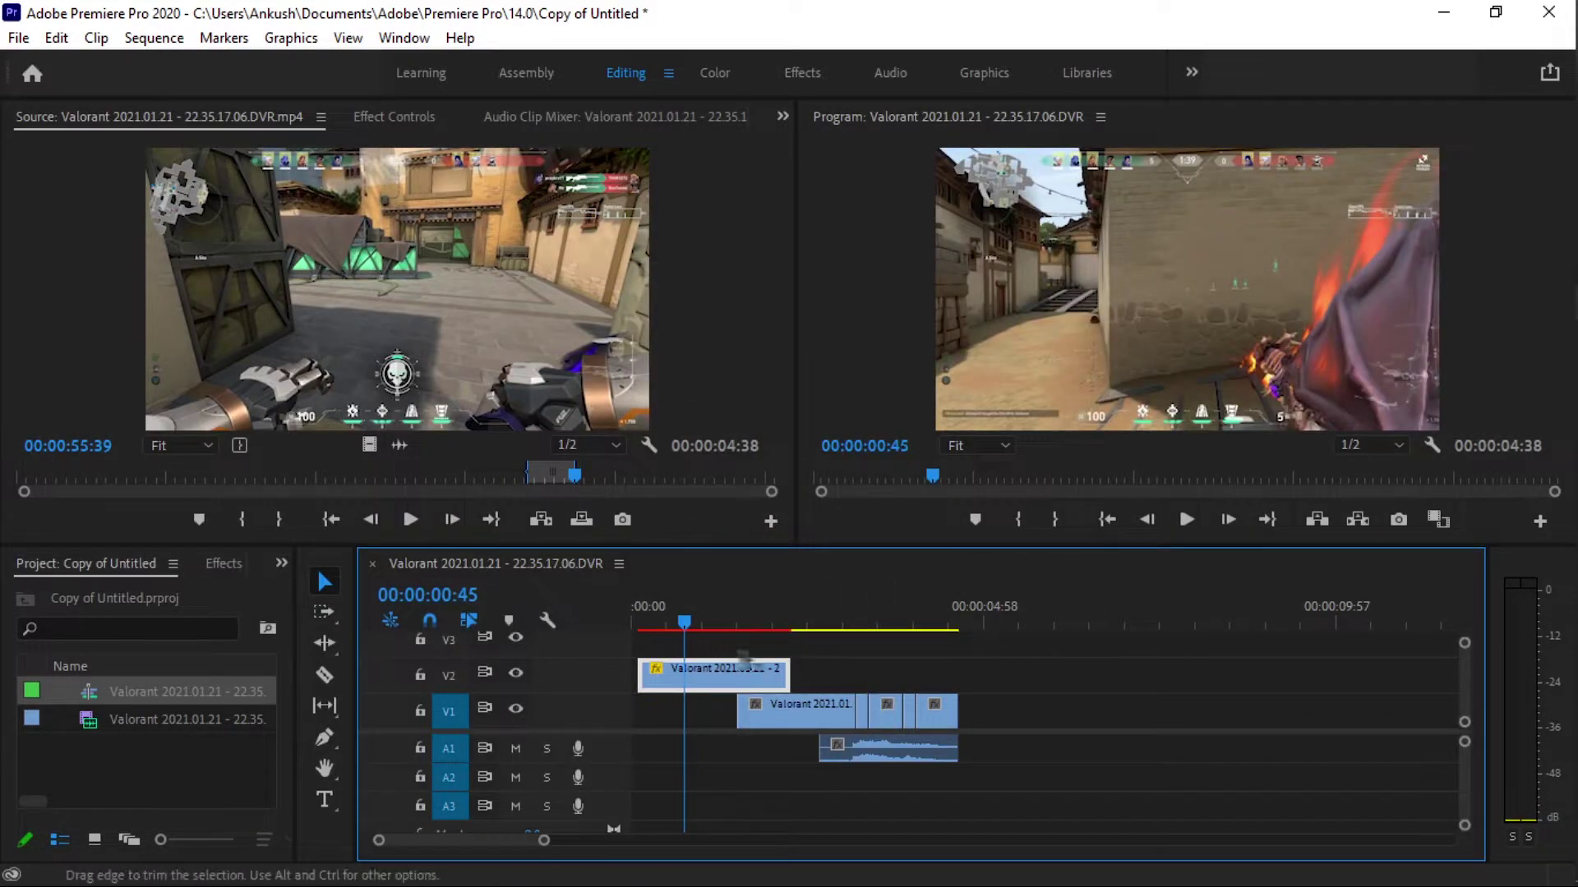
Lower the Program Monitor playback resolution to 1/4.
drag(682, 622, 659, 622)
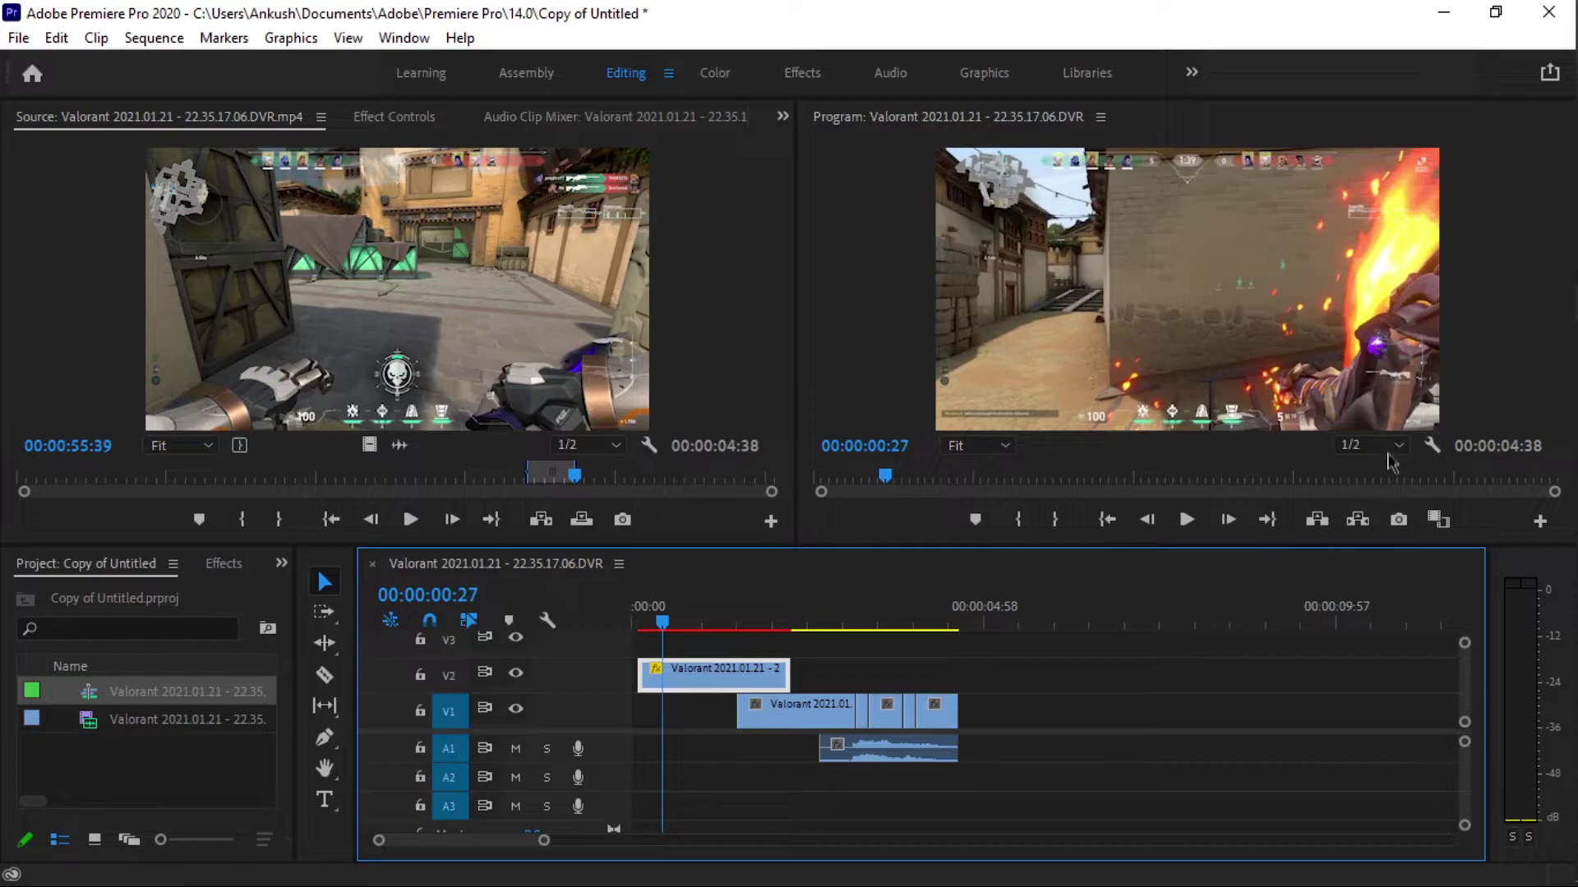
click(1393, 445)
click(1348, 517)
Shift the remaining clips right and place the slowed clip at 00:00 on V1.
click(783, 625)
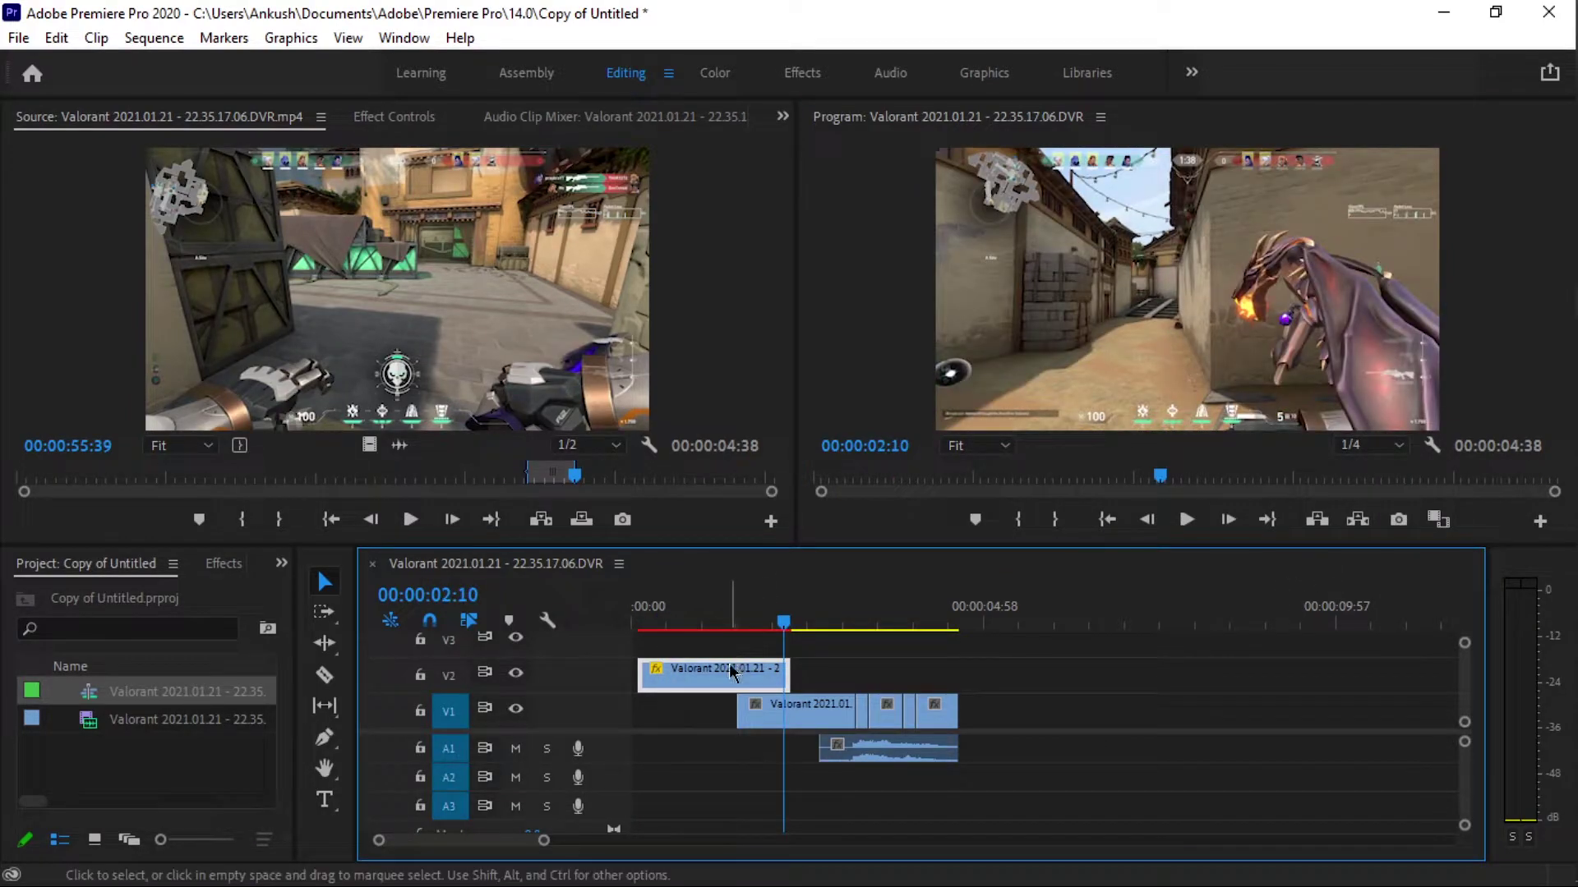
drag(730, 672, 694, 672)
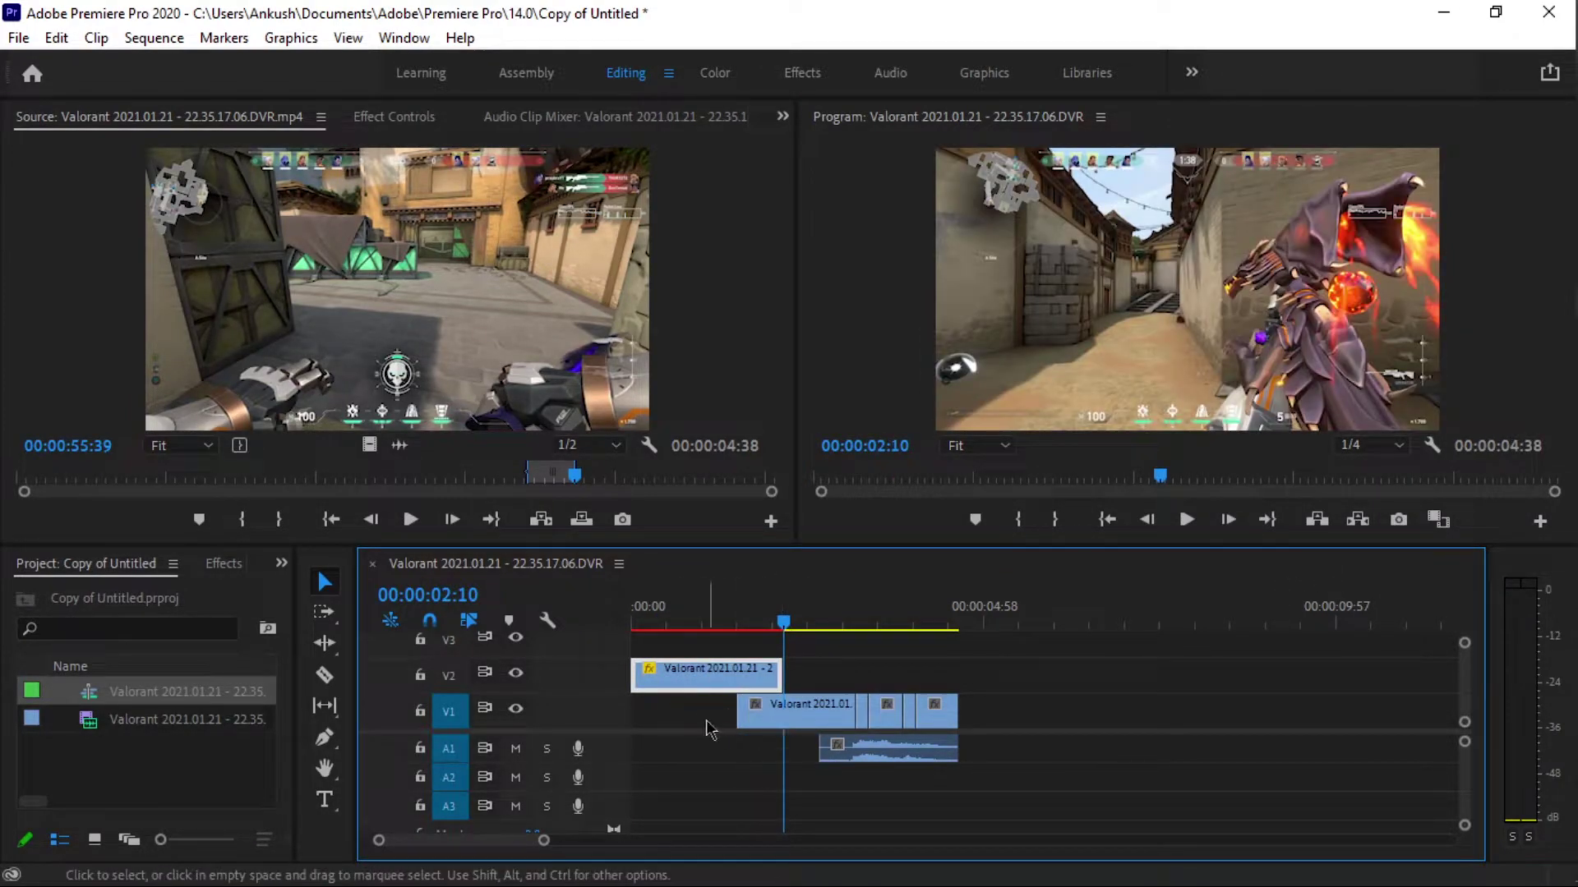
drag(819, 713, 885, 715)
drag(793, 632, 580, 634)
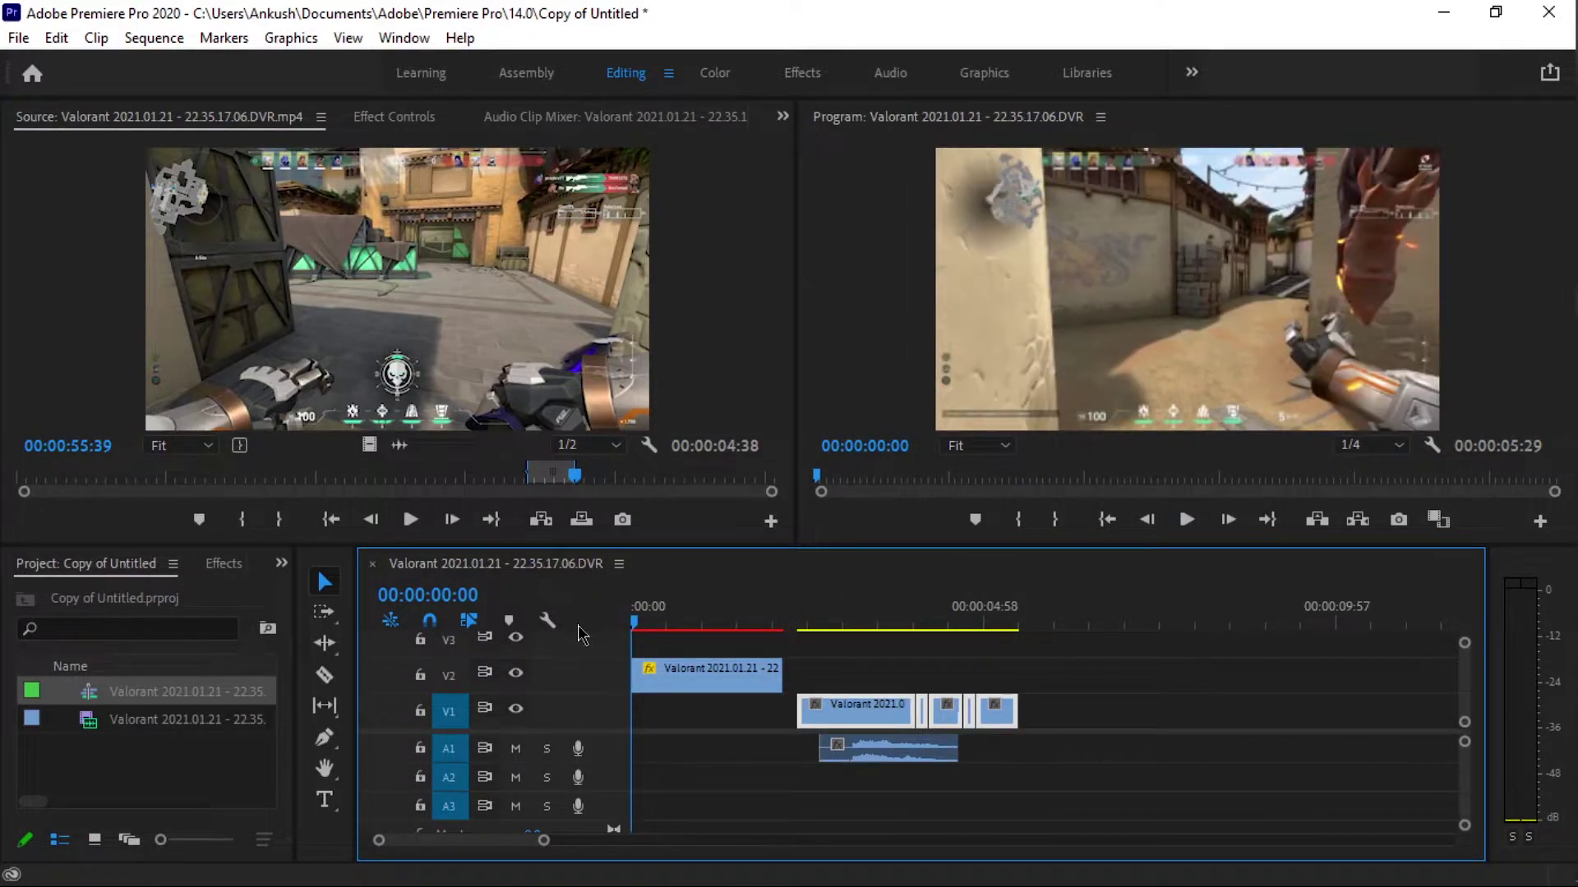
drag(667, 689, 710, 733)
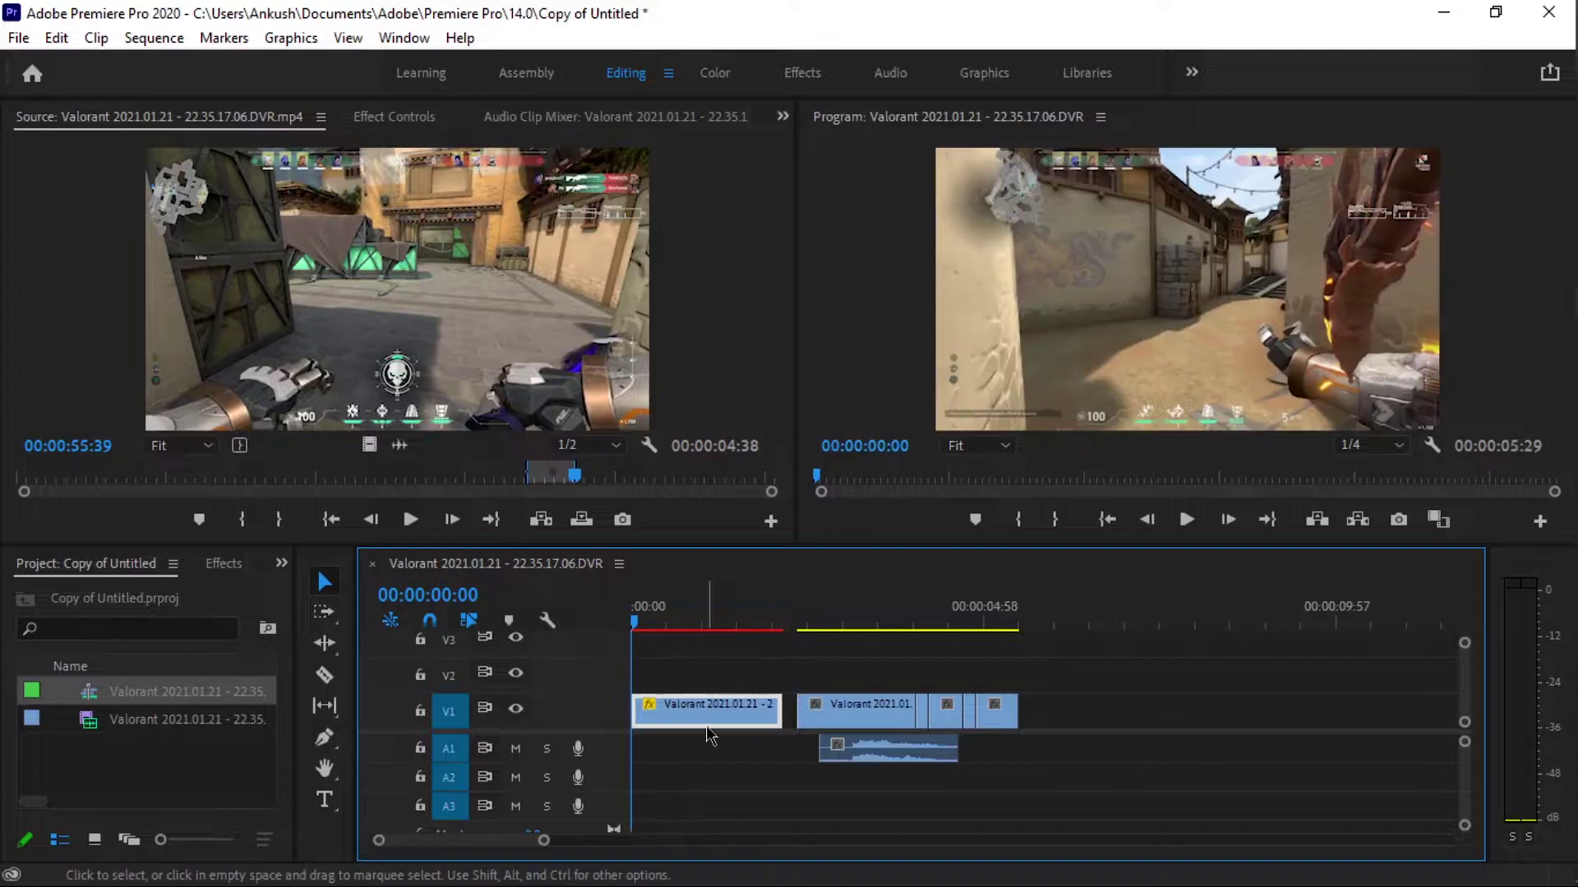
Slow the second clip to 30% with Optical Flow and butt it against the opening clip.
key(space)
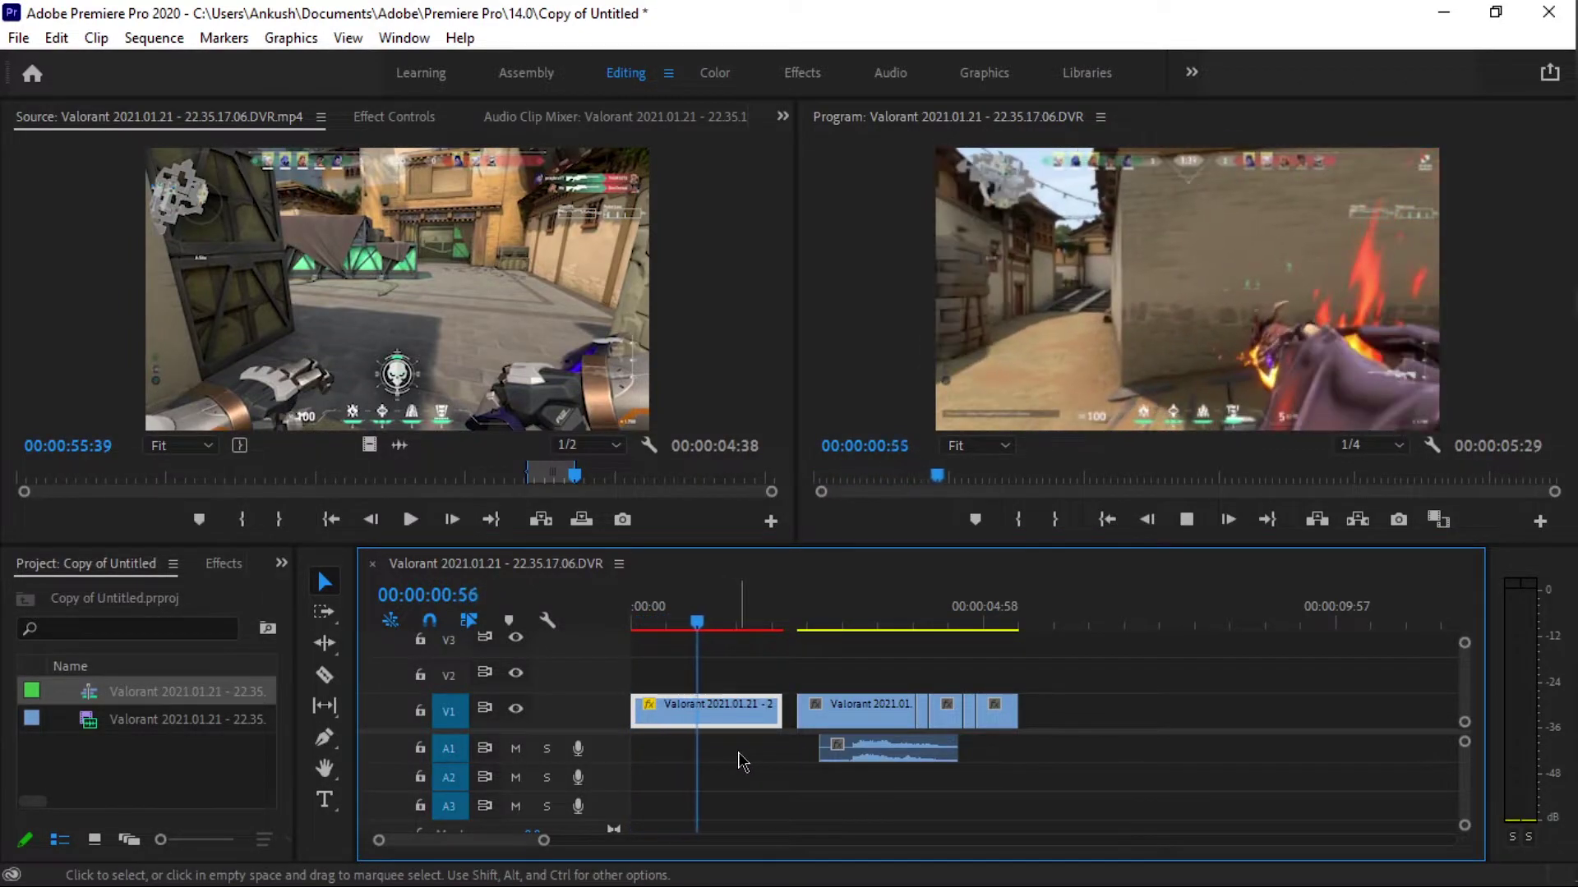
click(847, 715)
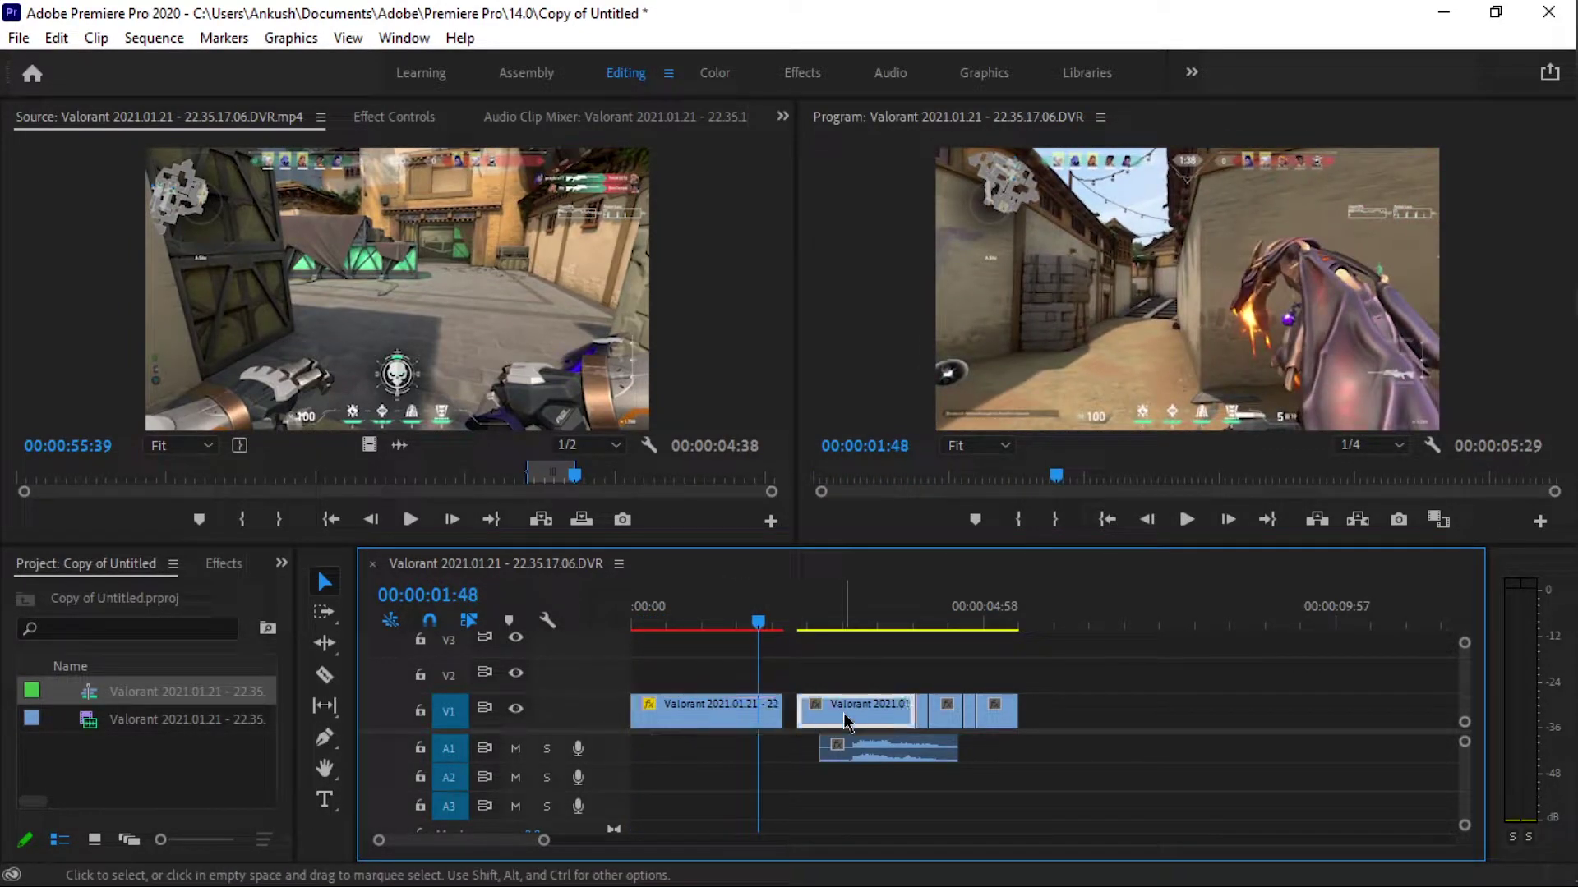
right_click(847, 722)
click(926, 694)
text(500)
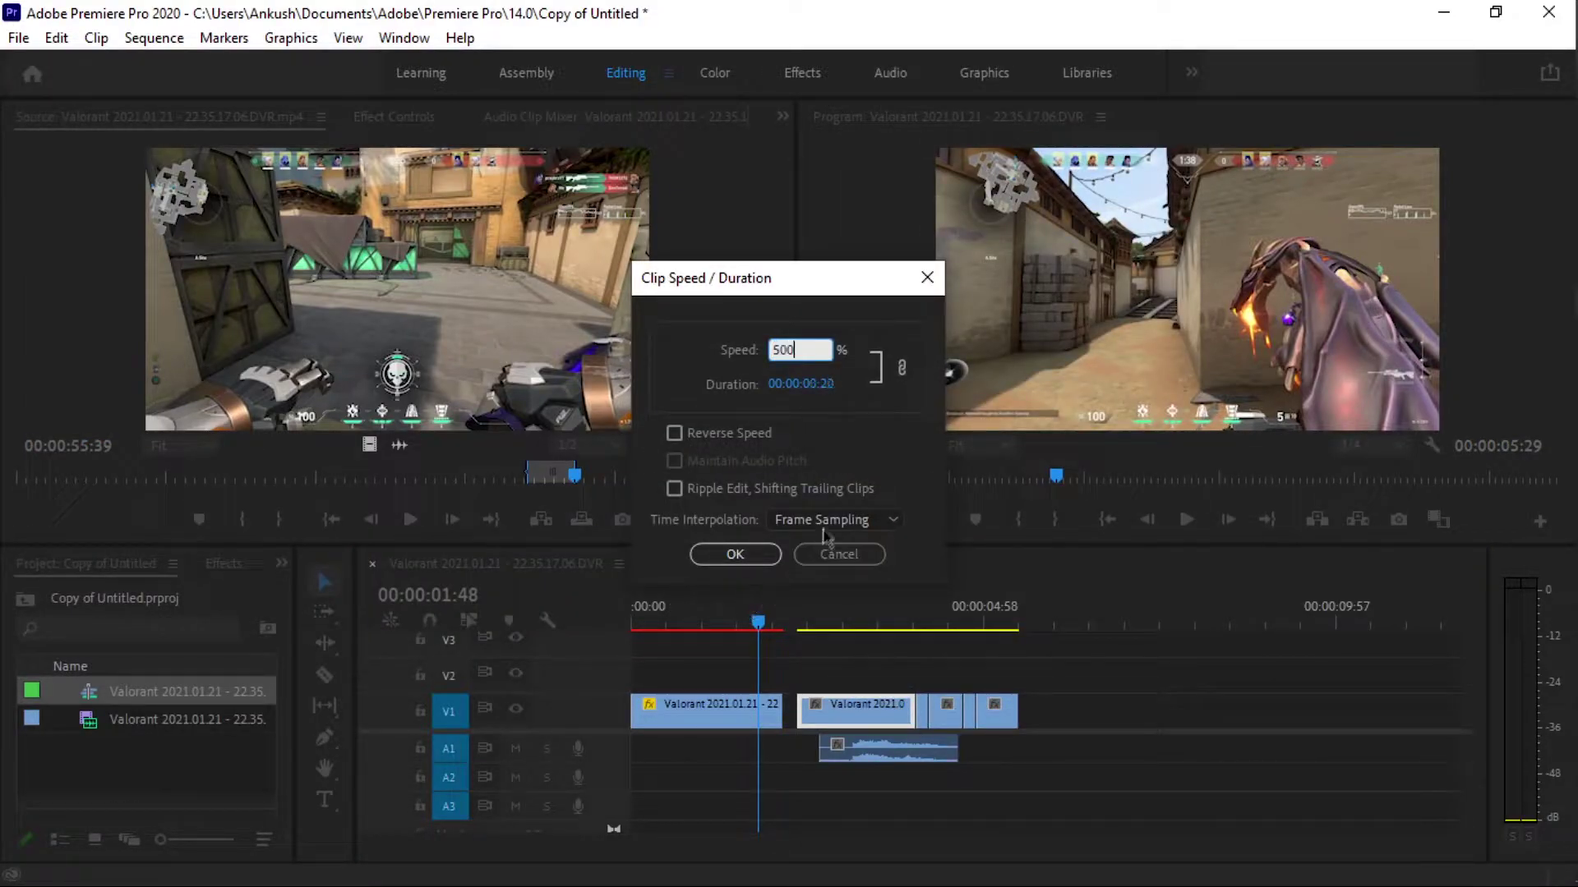
click(825, 522)
click(814, 598)
click(734, 554)
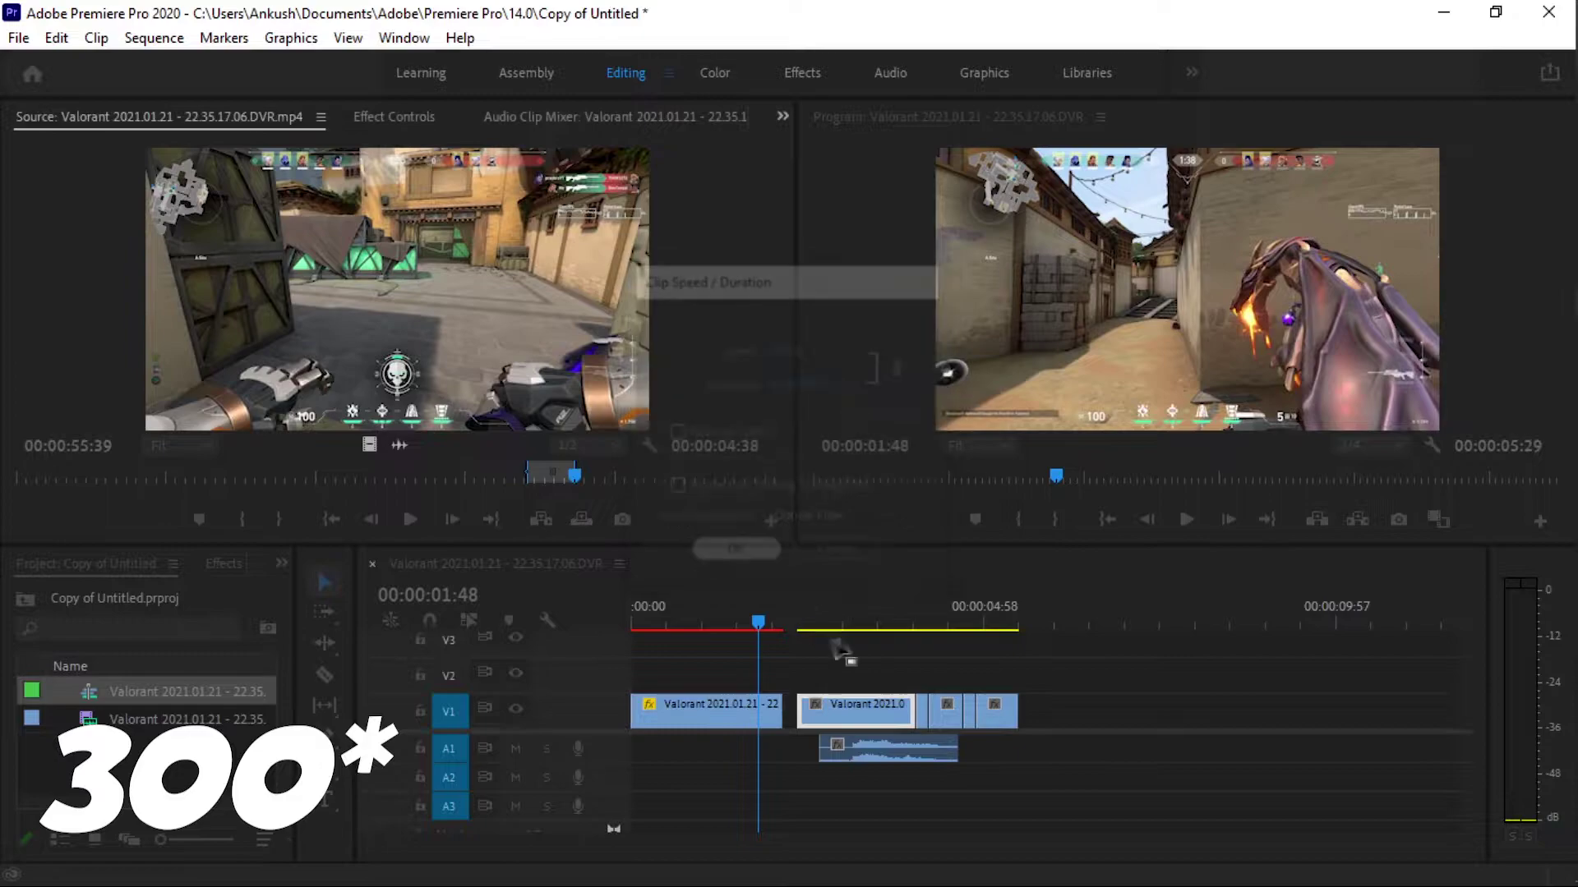
drag(809, 713, 801, 719)
key(space)
key(space)
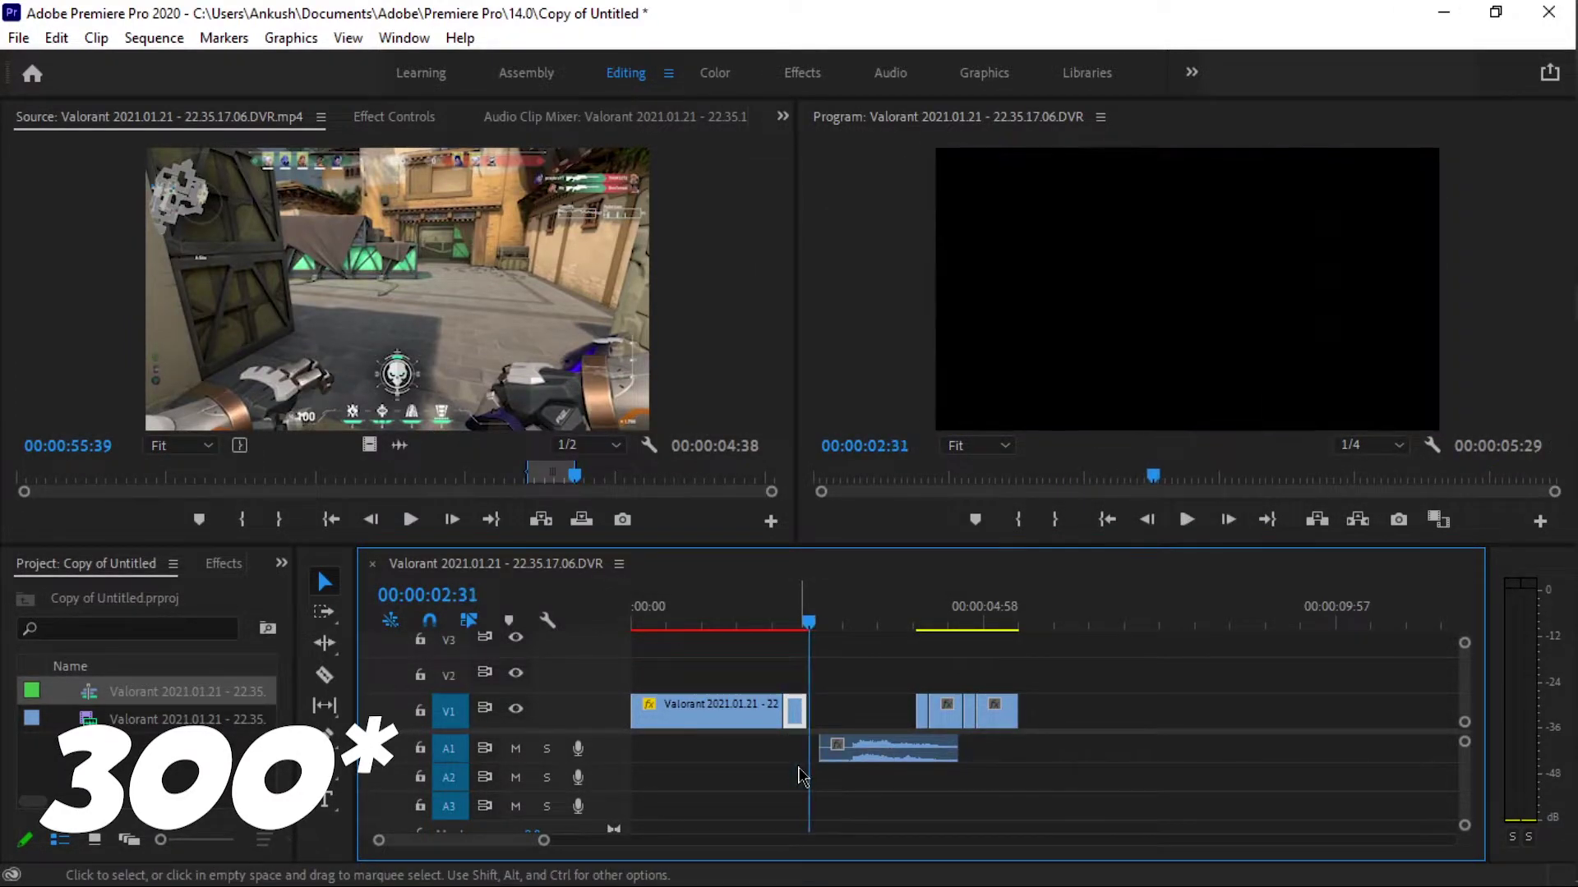
Speed the small V1 clip up to 300% and drag it up toward V2.
right_click(795, 711)
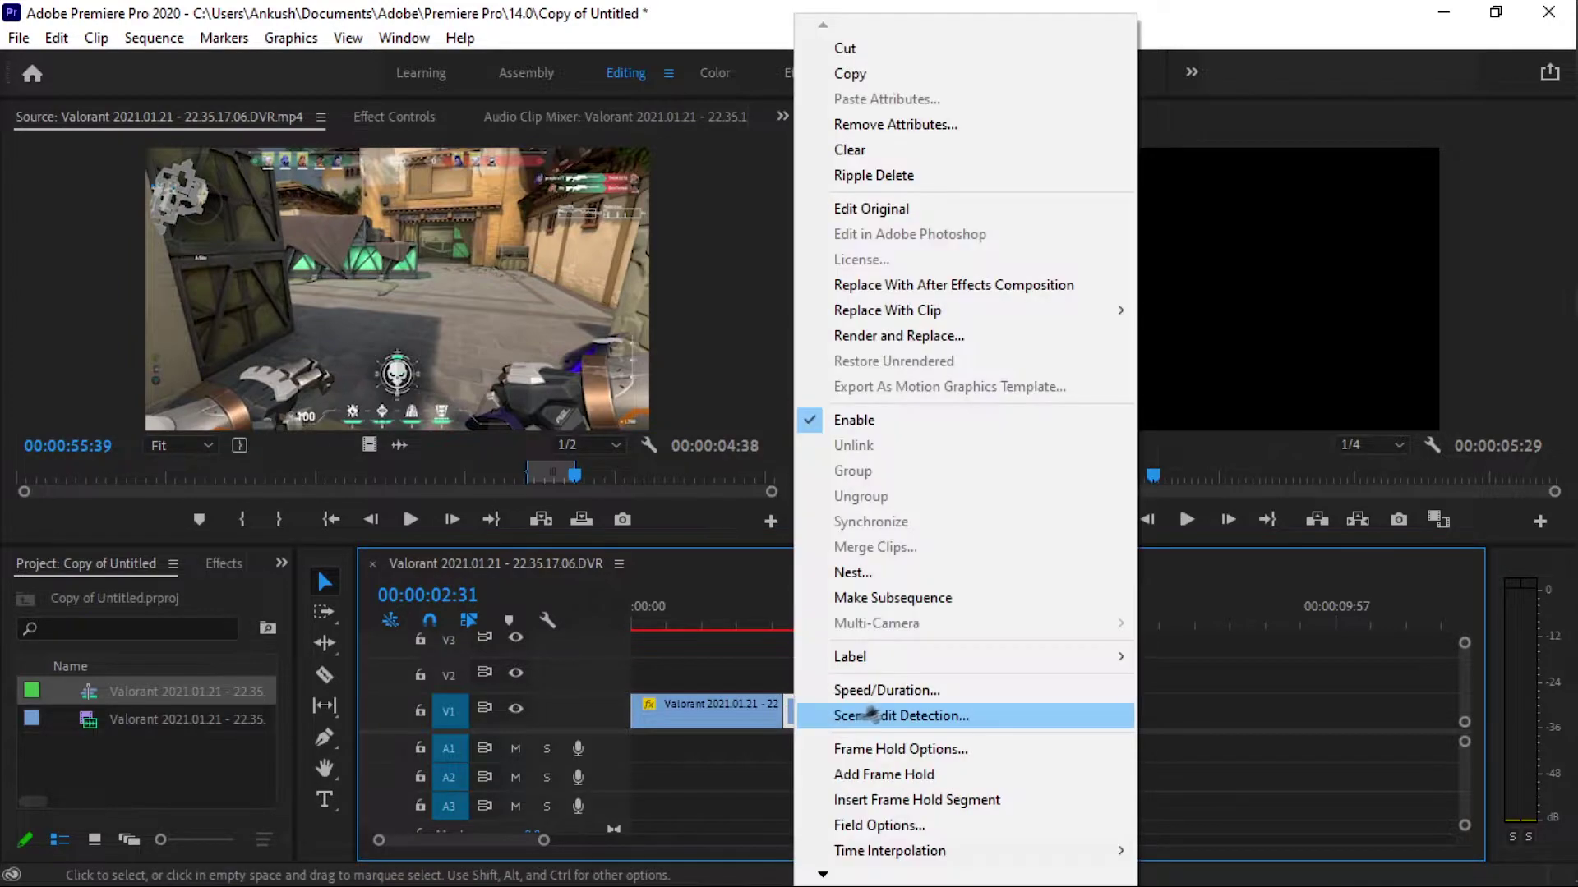
click(885, 693)
text(30)
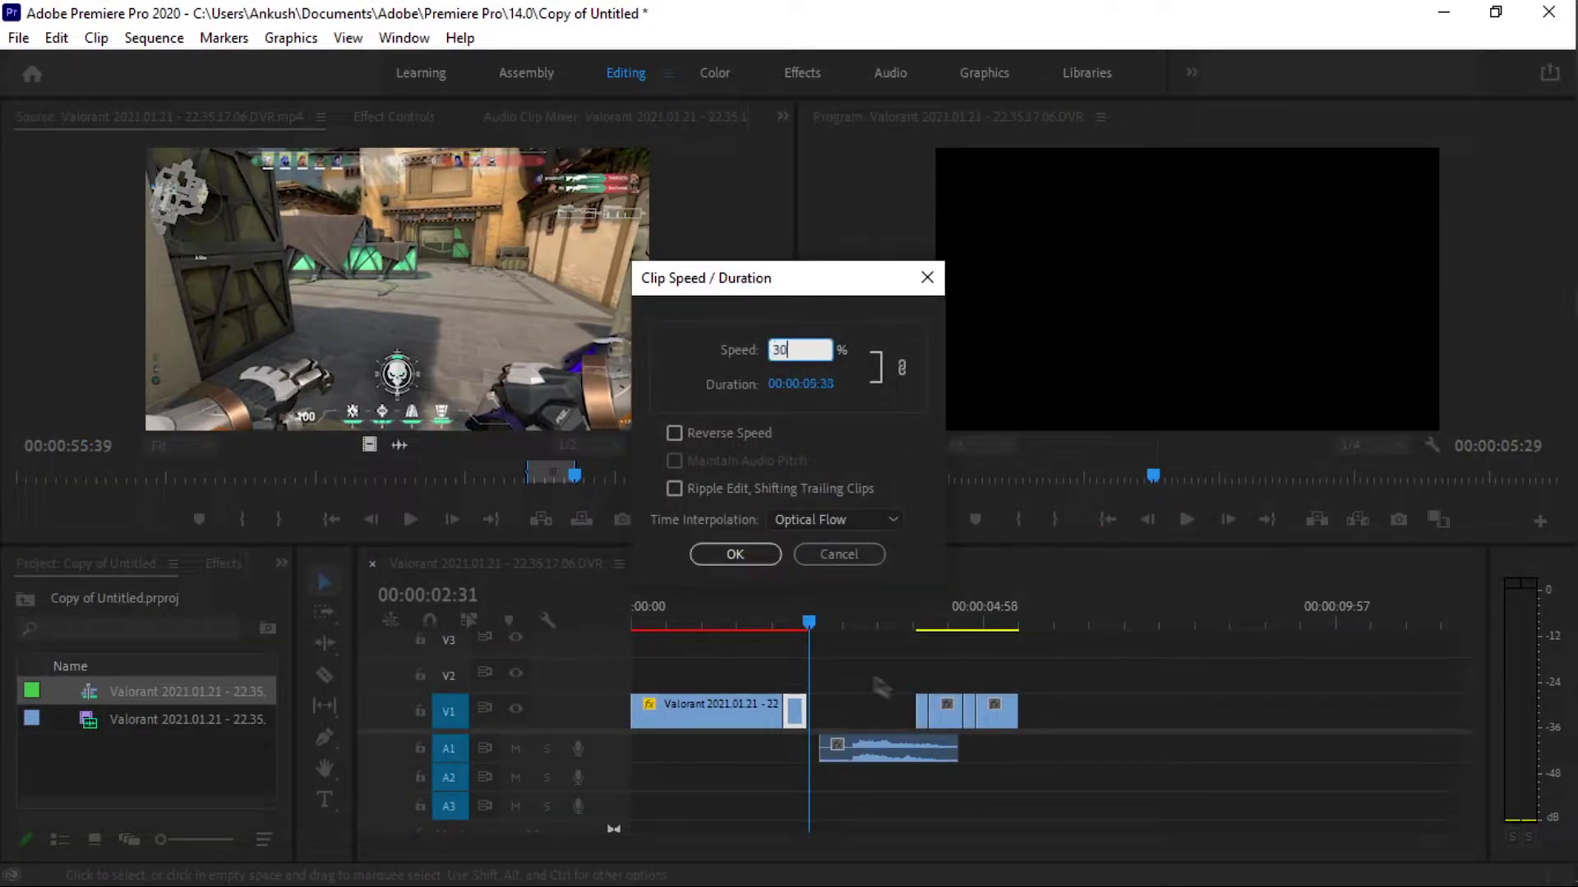
text(0)
click(735, 554)
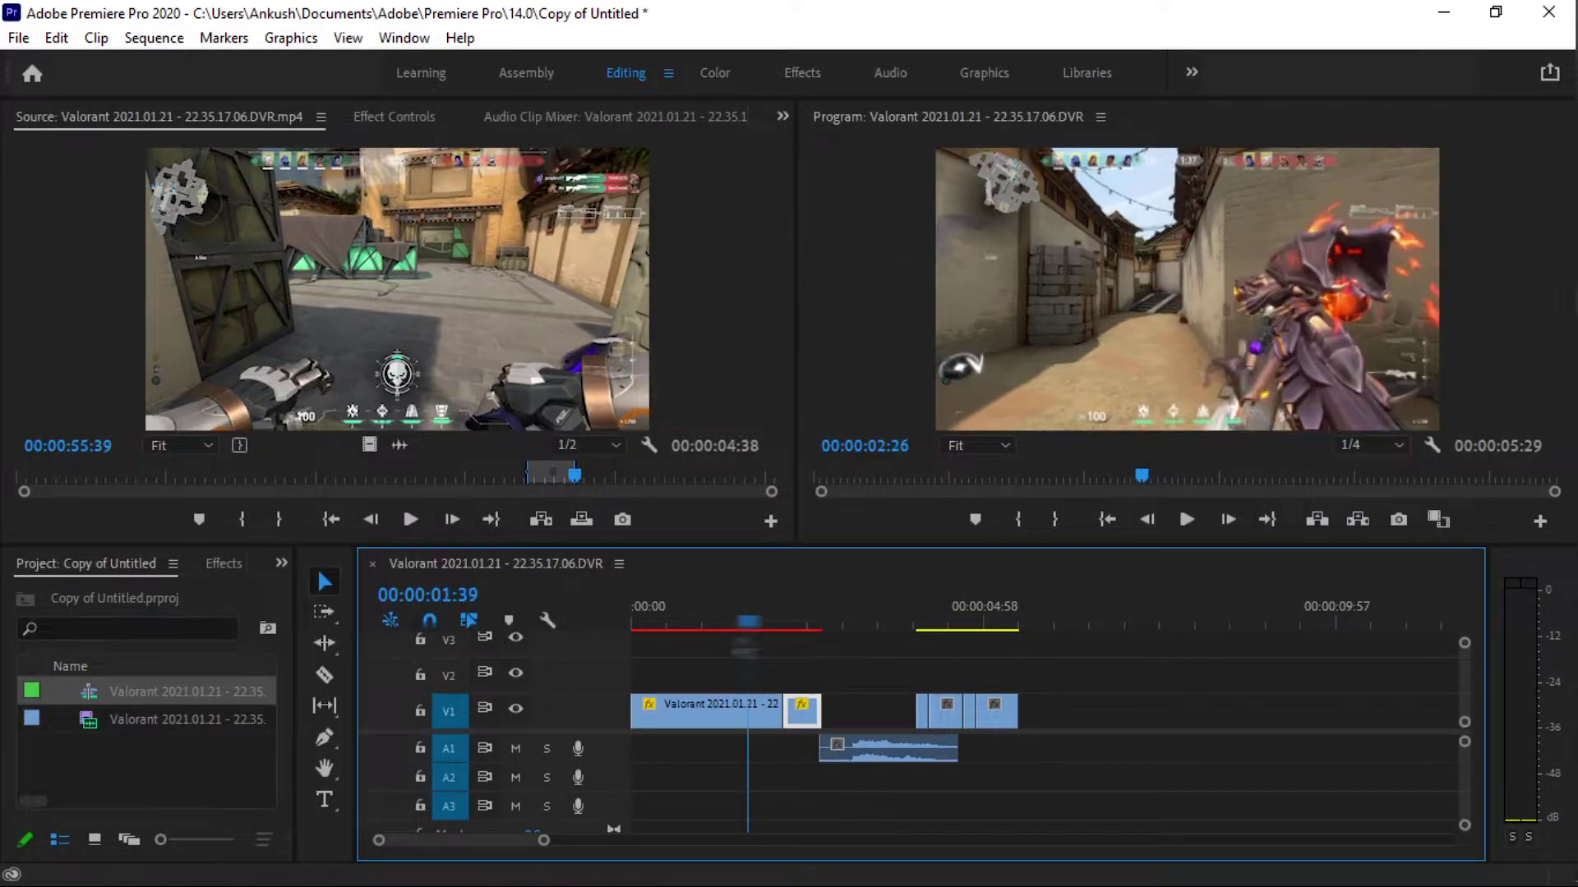
drag(801, 712, 830, 676)
Set the V2 clip to 30% speed, drop it back onto V1, and preview from the start.
right_click(830, 675)
click(938, 691)
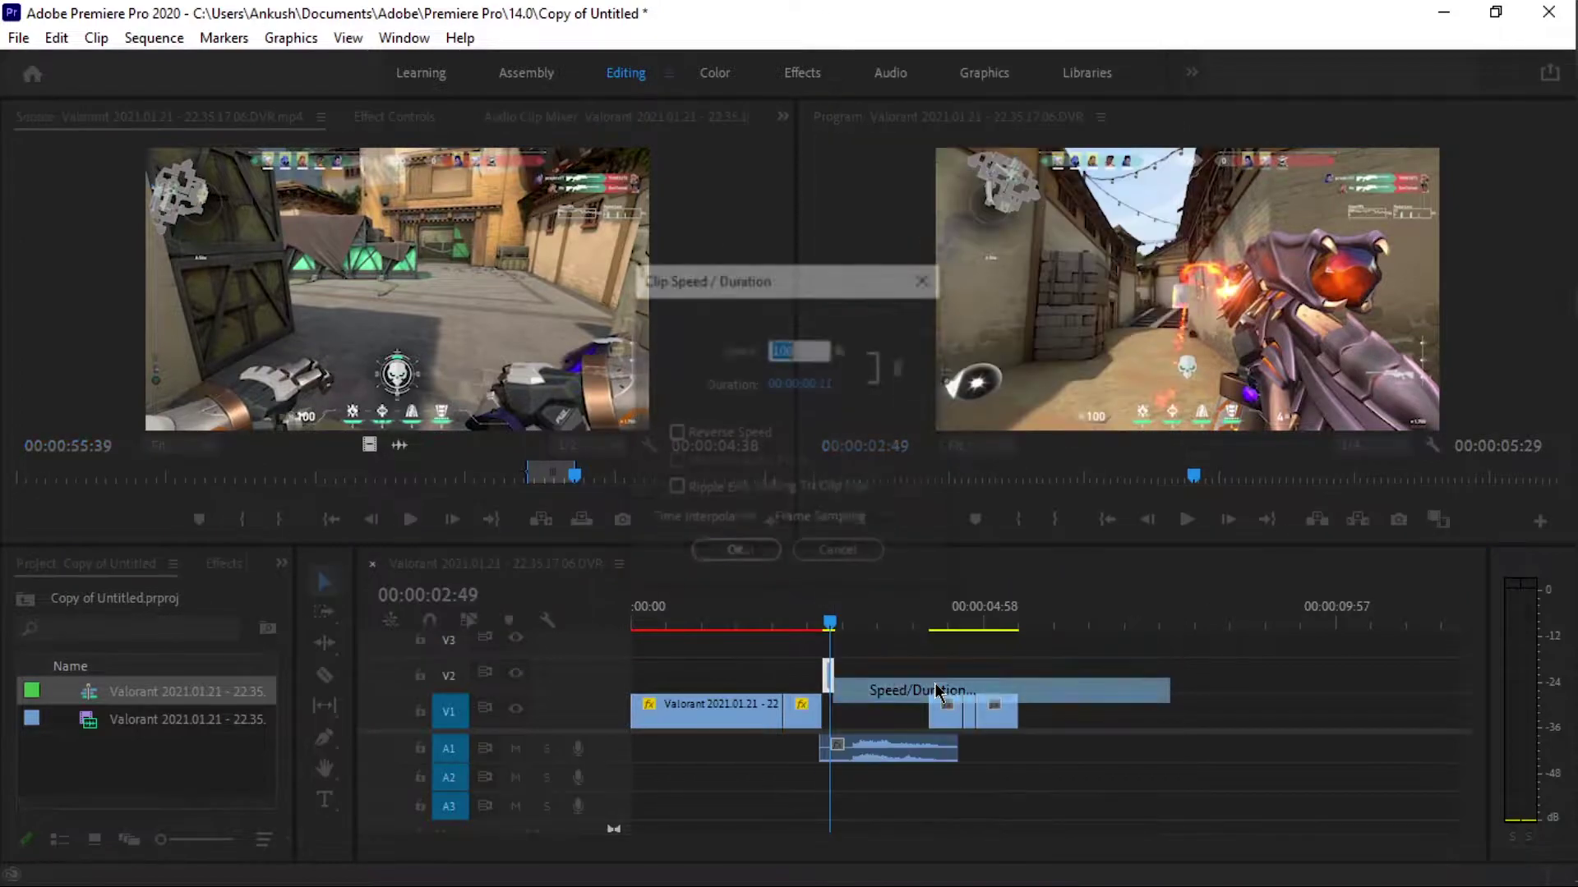
click(735, 554)
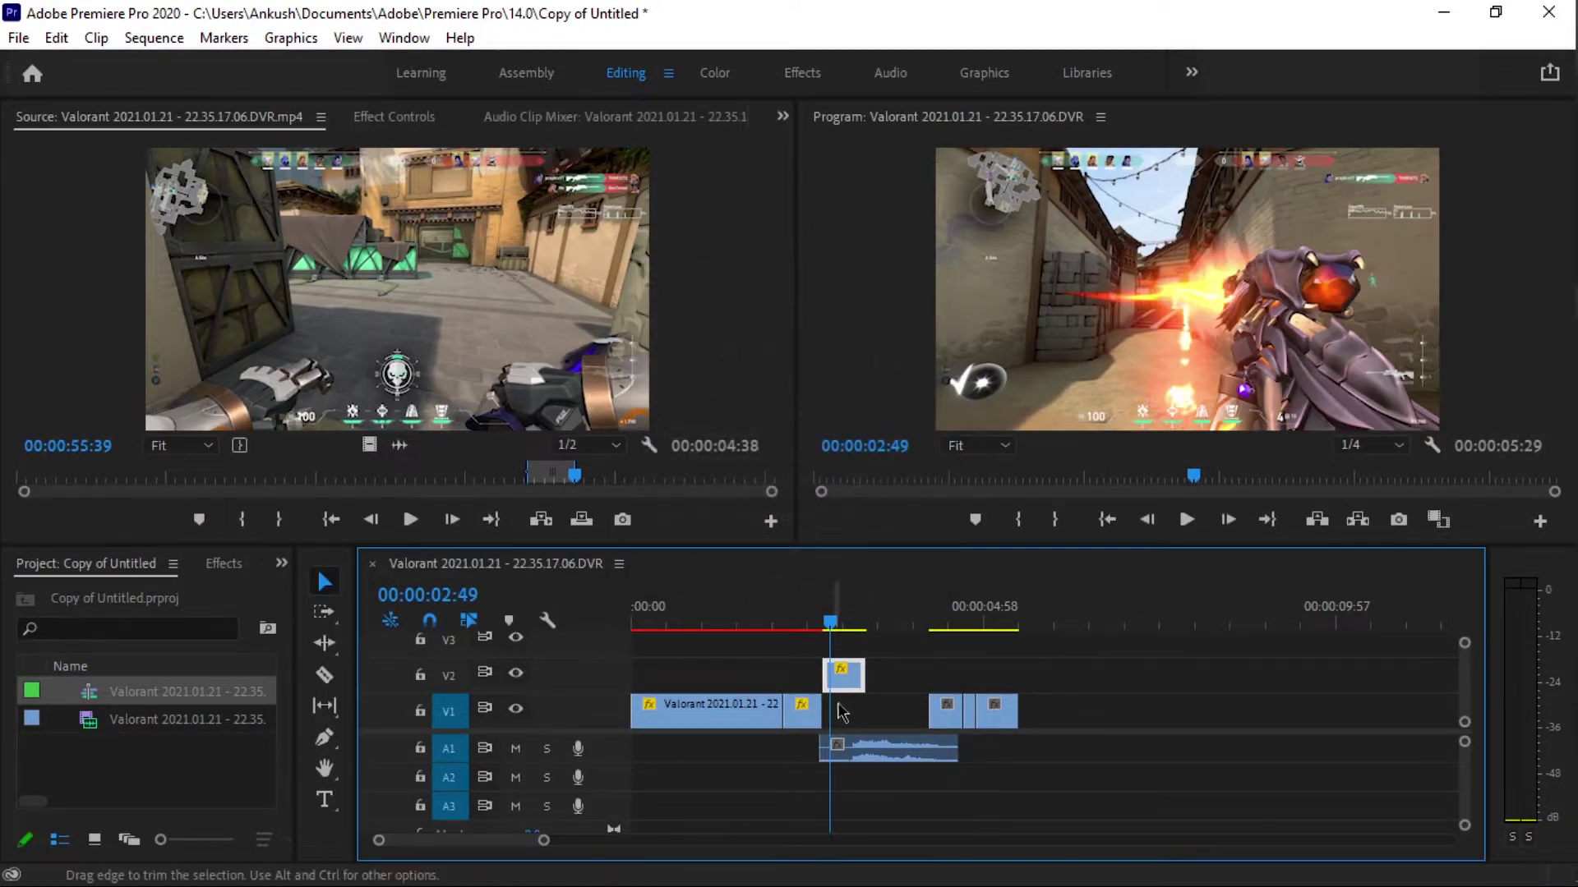
drag(843, 673, 874, 717)
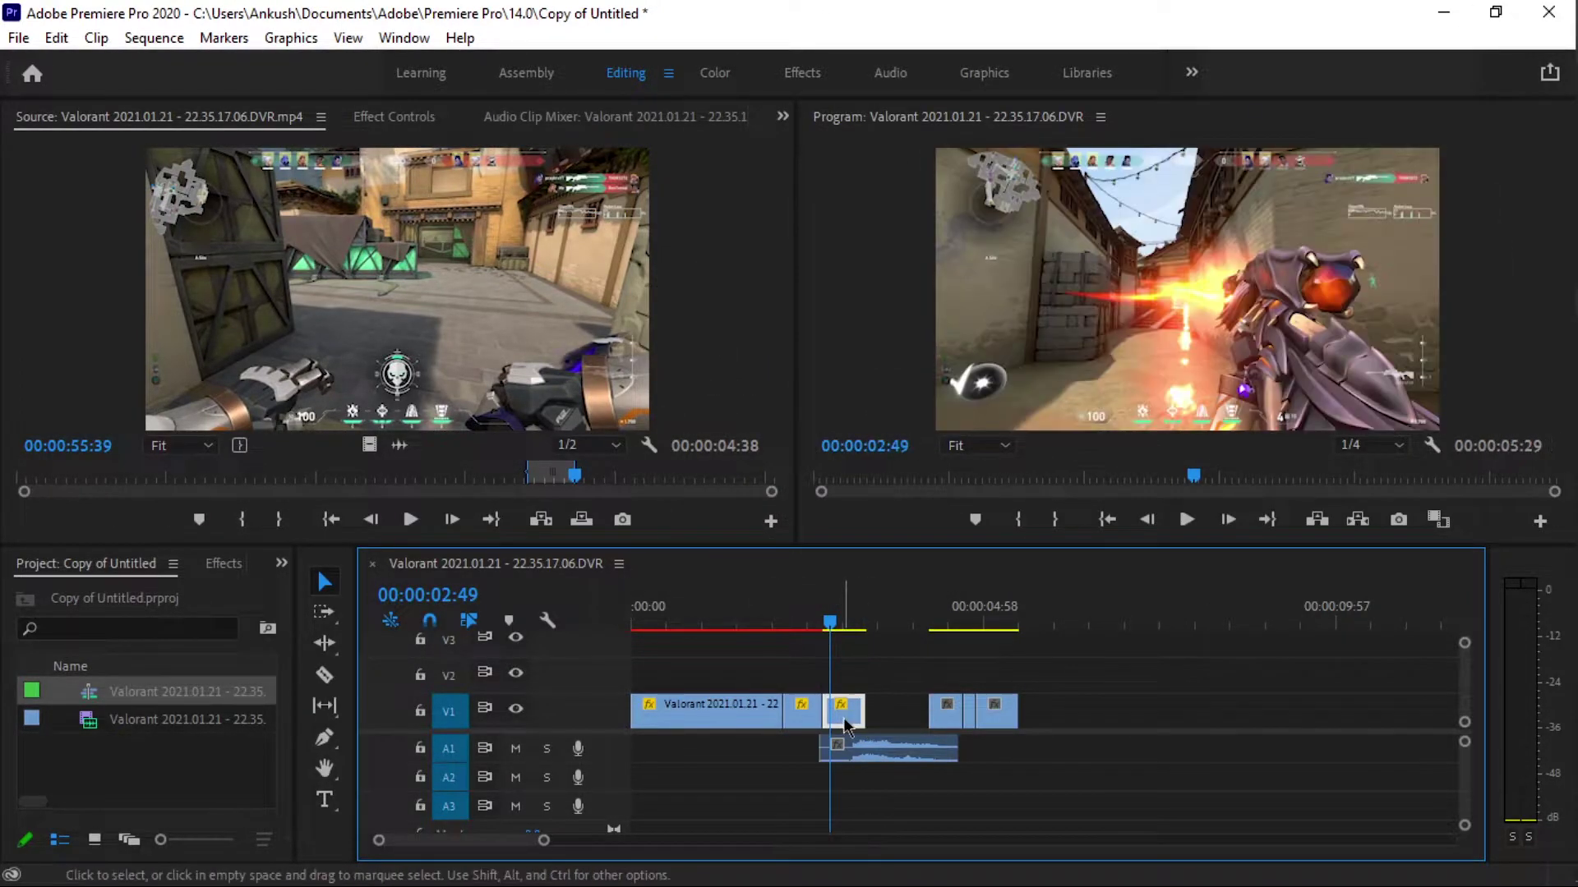
click(799, 626)
key(Home)
key(space)
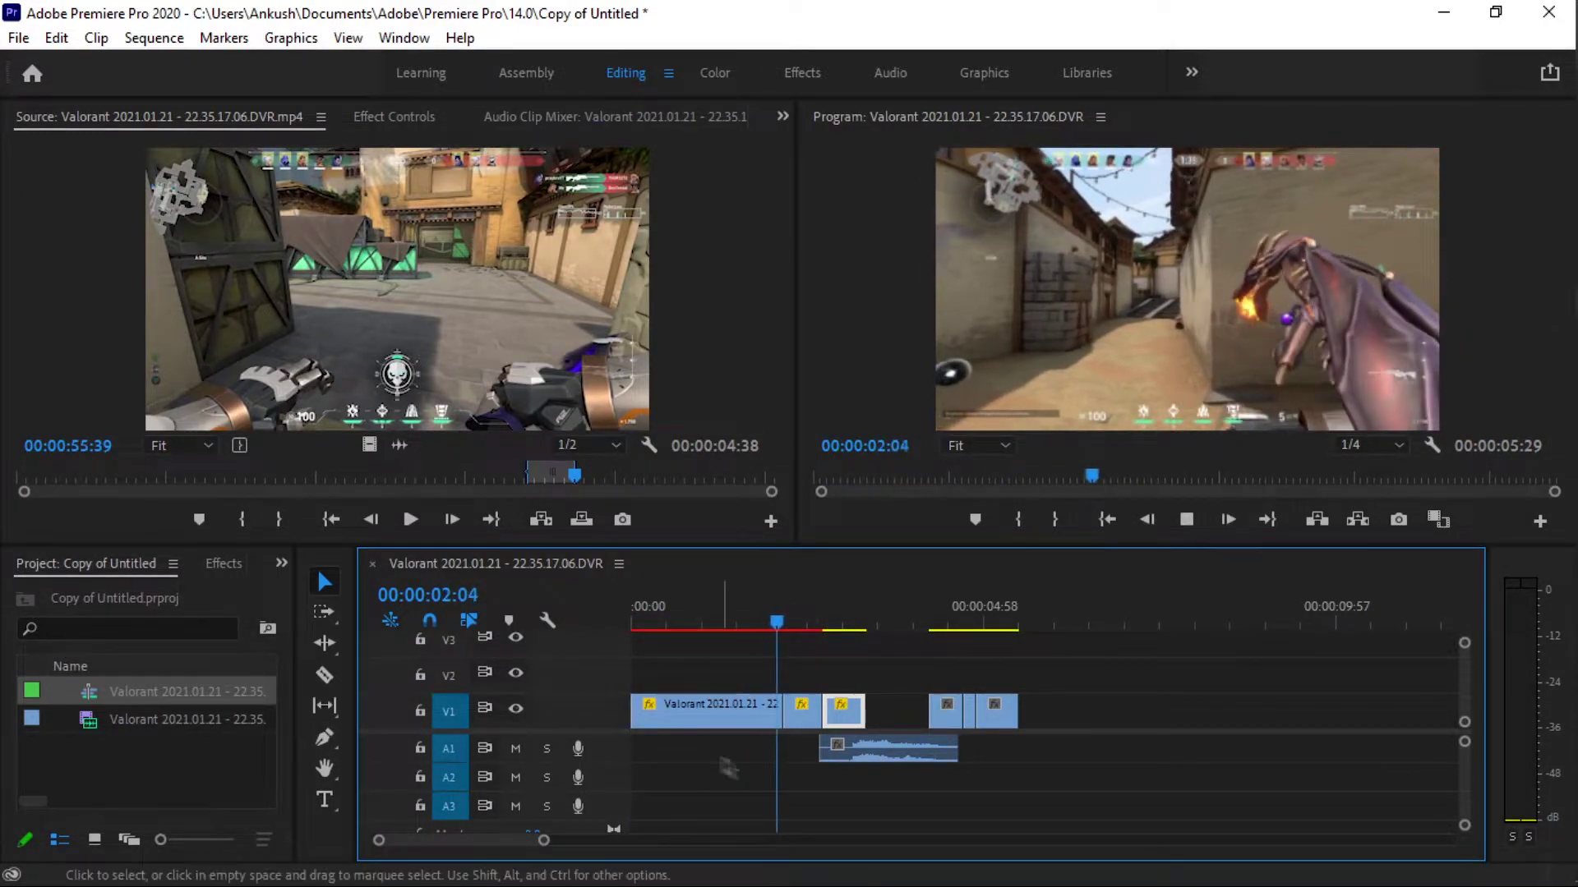
key(space)
Slow the next V1 clip to 30% with Optical Flow and play it back.
right_click(853, 711)
click(924, 690)
text(30)
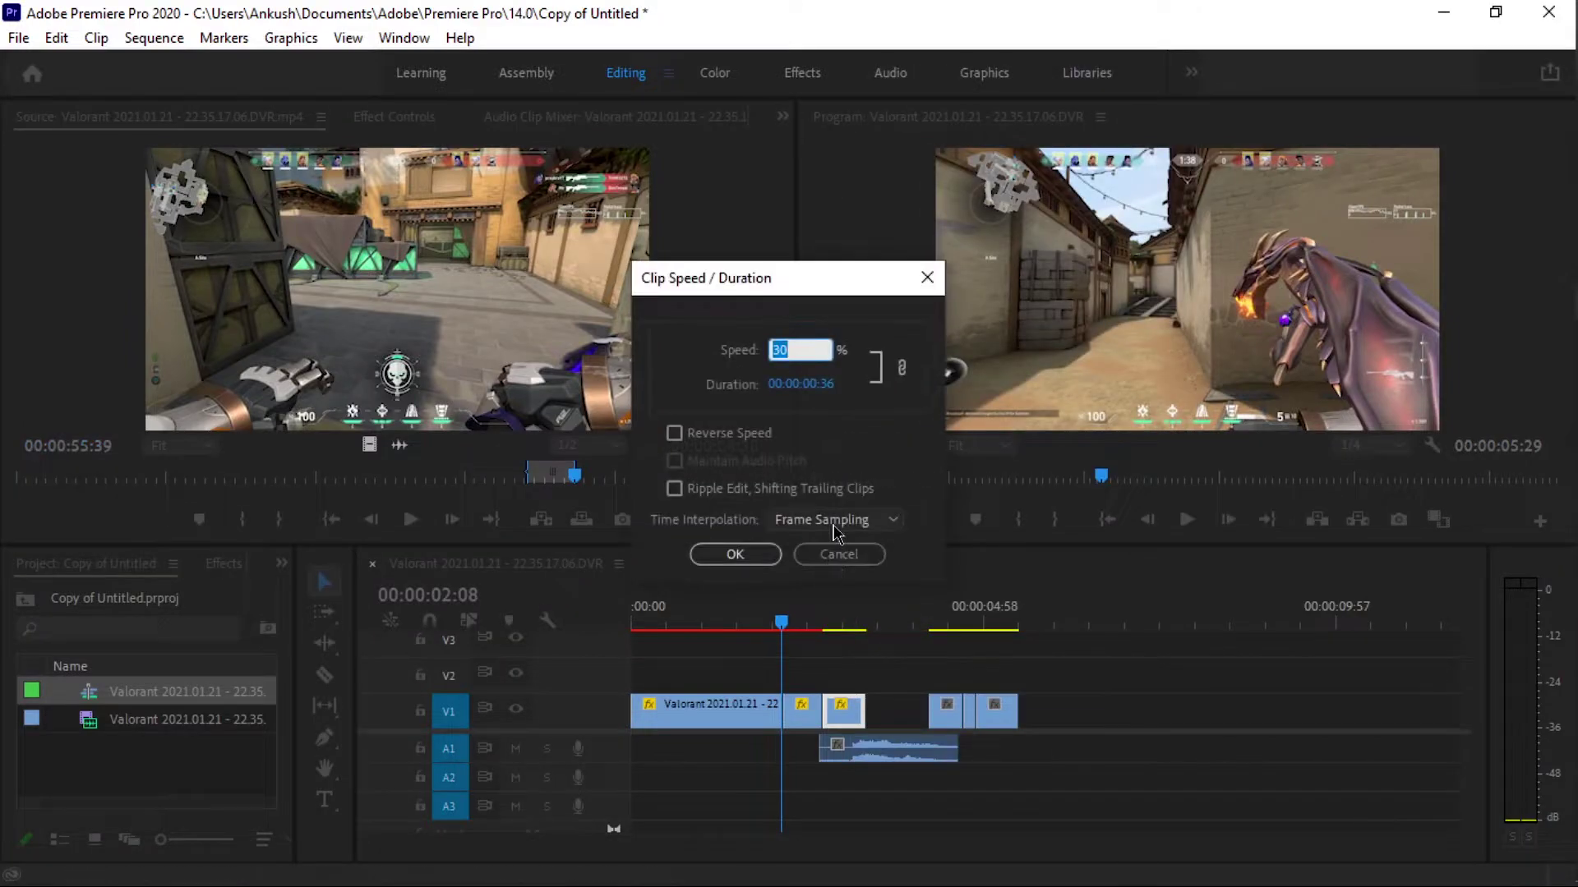
click(834, 520)
click(830, 592)
click(758, 558)
key(space)
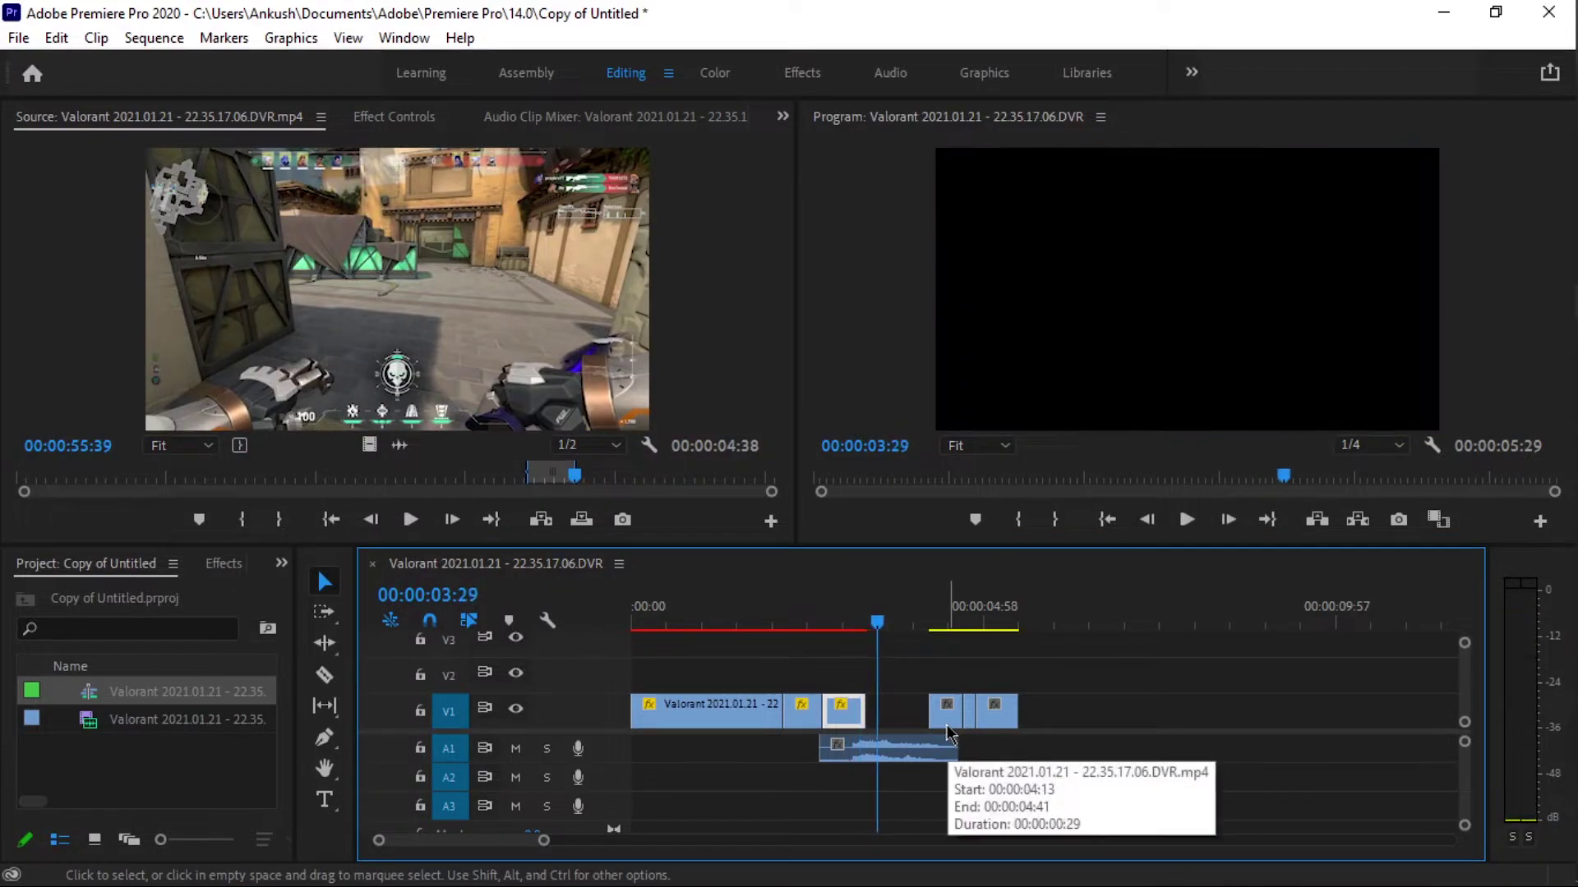
Trim the small V1 clip to a sliver and slow it to 25% with Optical Flow.
drag(946, 713, 882, 714)
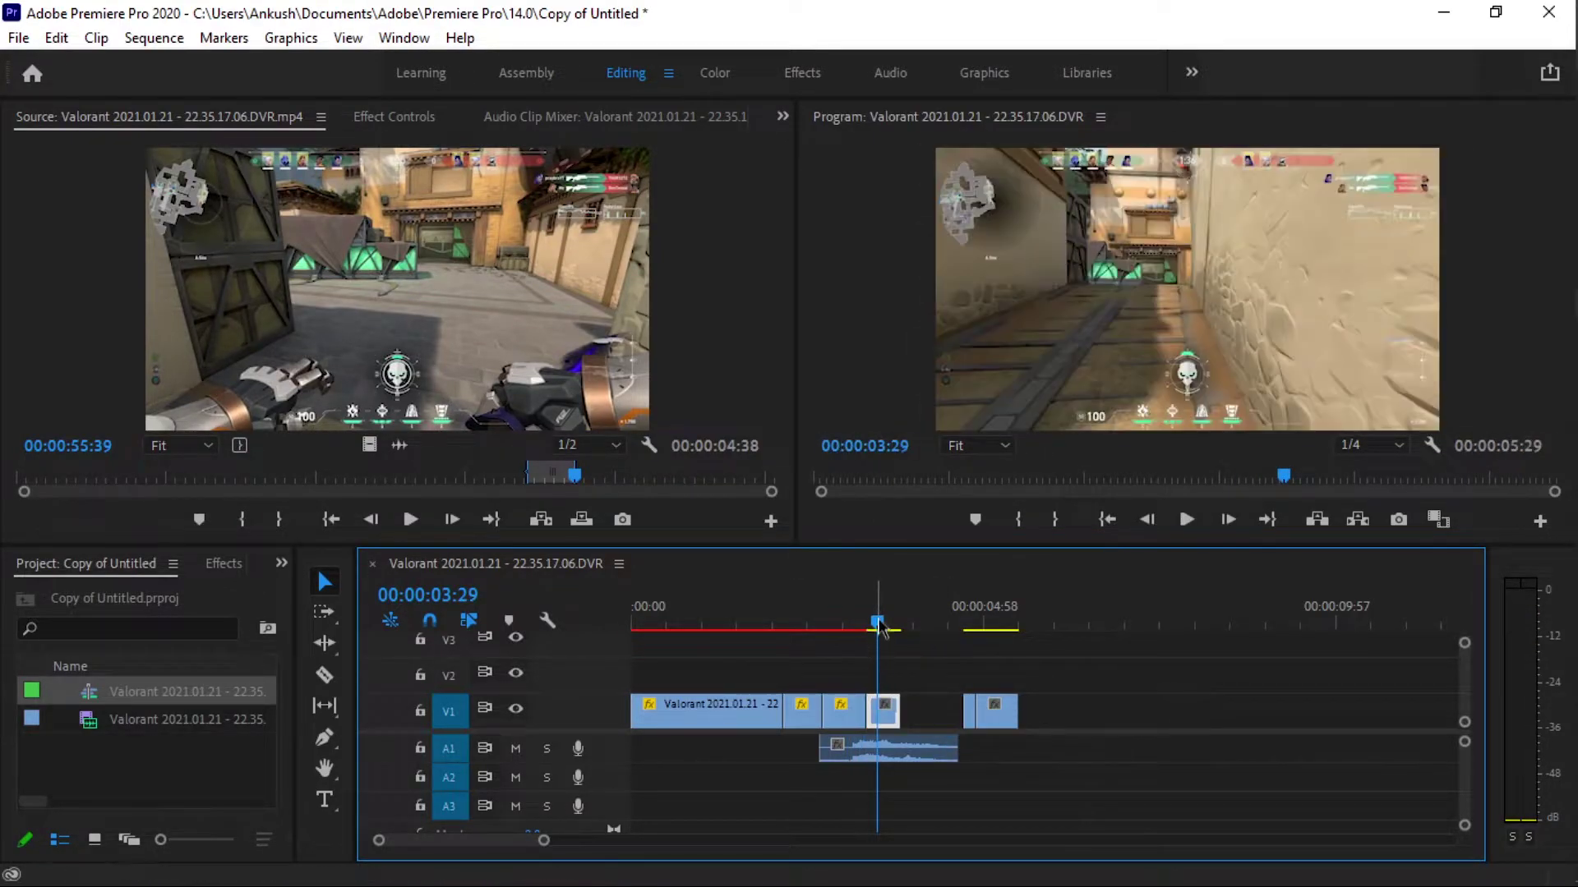
drag(876, 627, 852, 645)
mouse_move(867, 712)
mouse_down()
mouse_move(881, 720)
mouse_move(945, 676)
mouse_up()
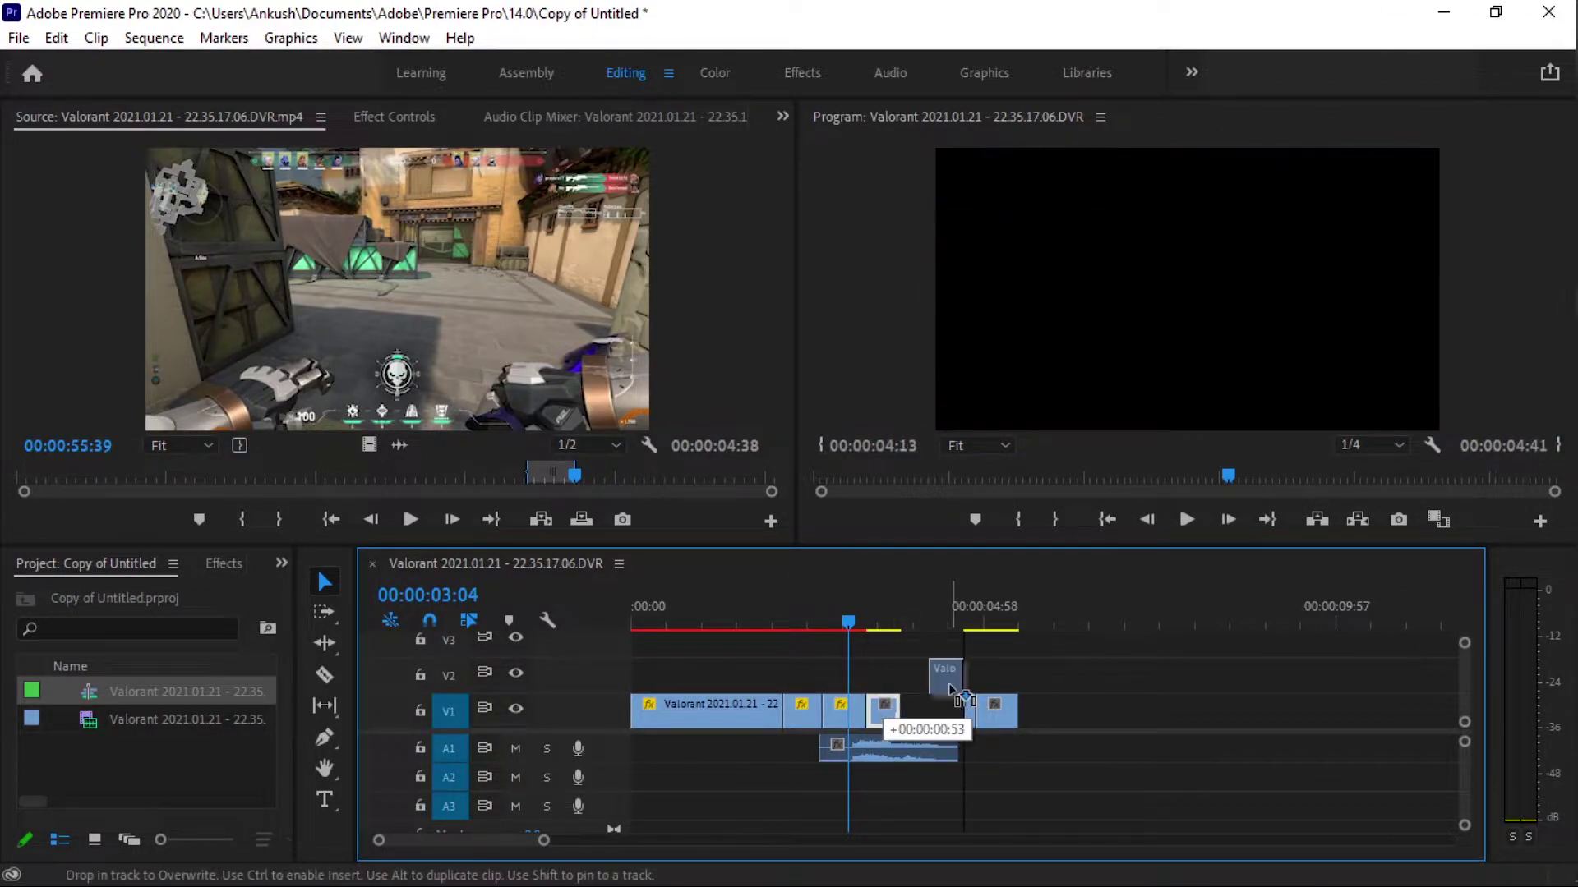
right_click(858, 719)
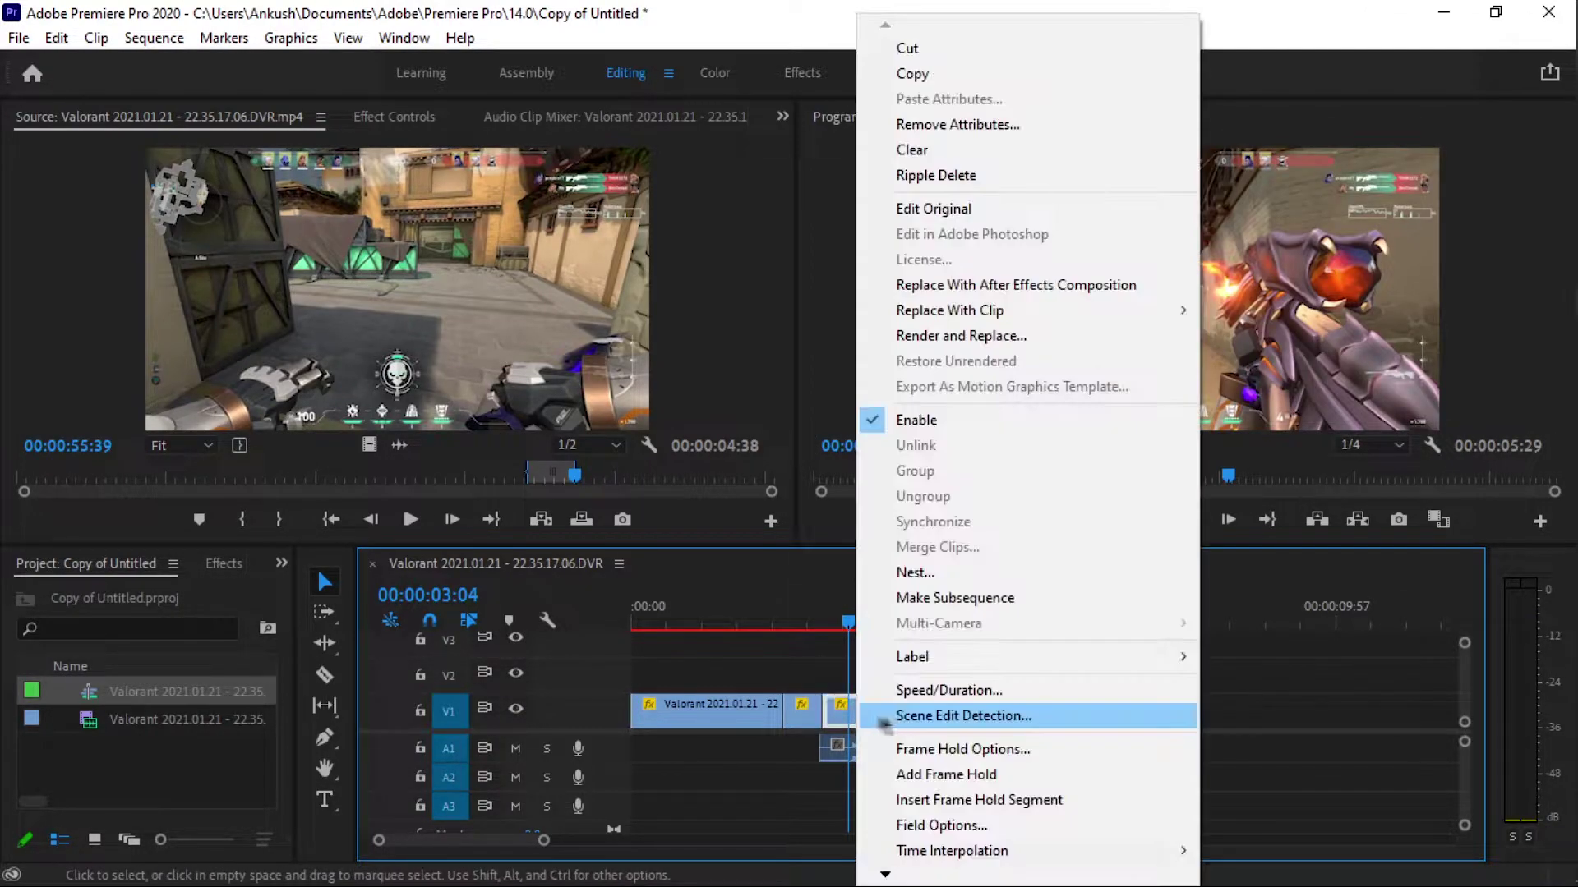
click(929, 697)
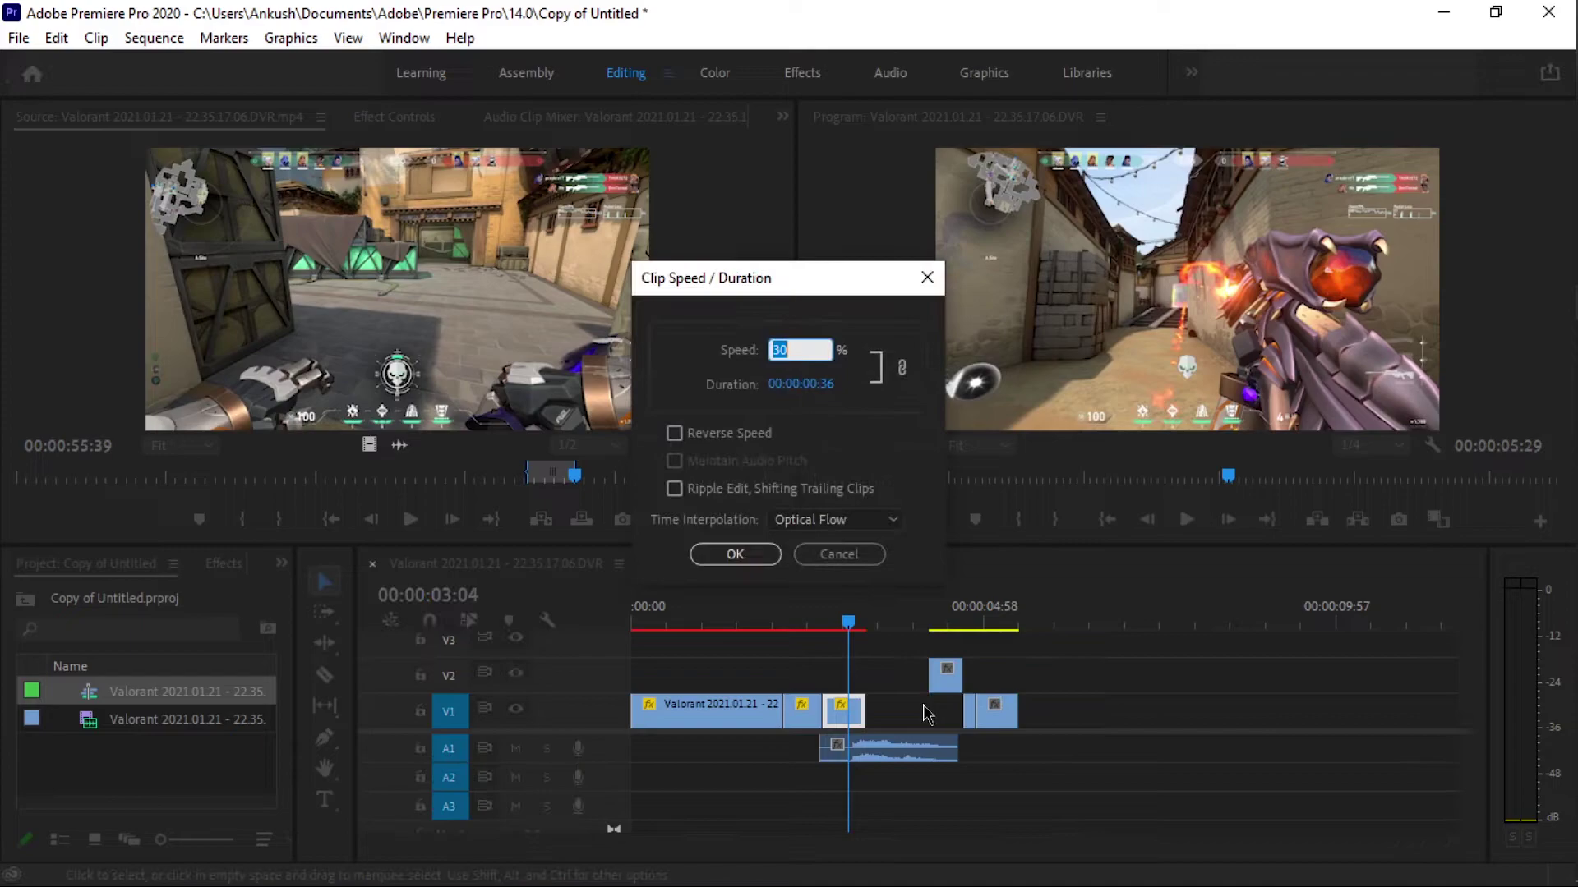
click(744, 554)
key(space)
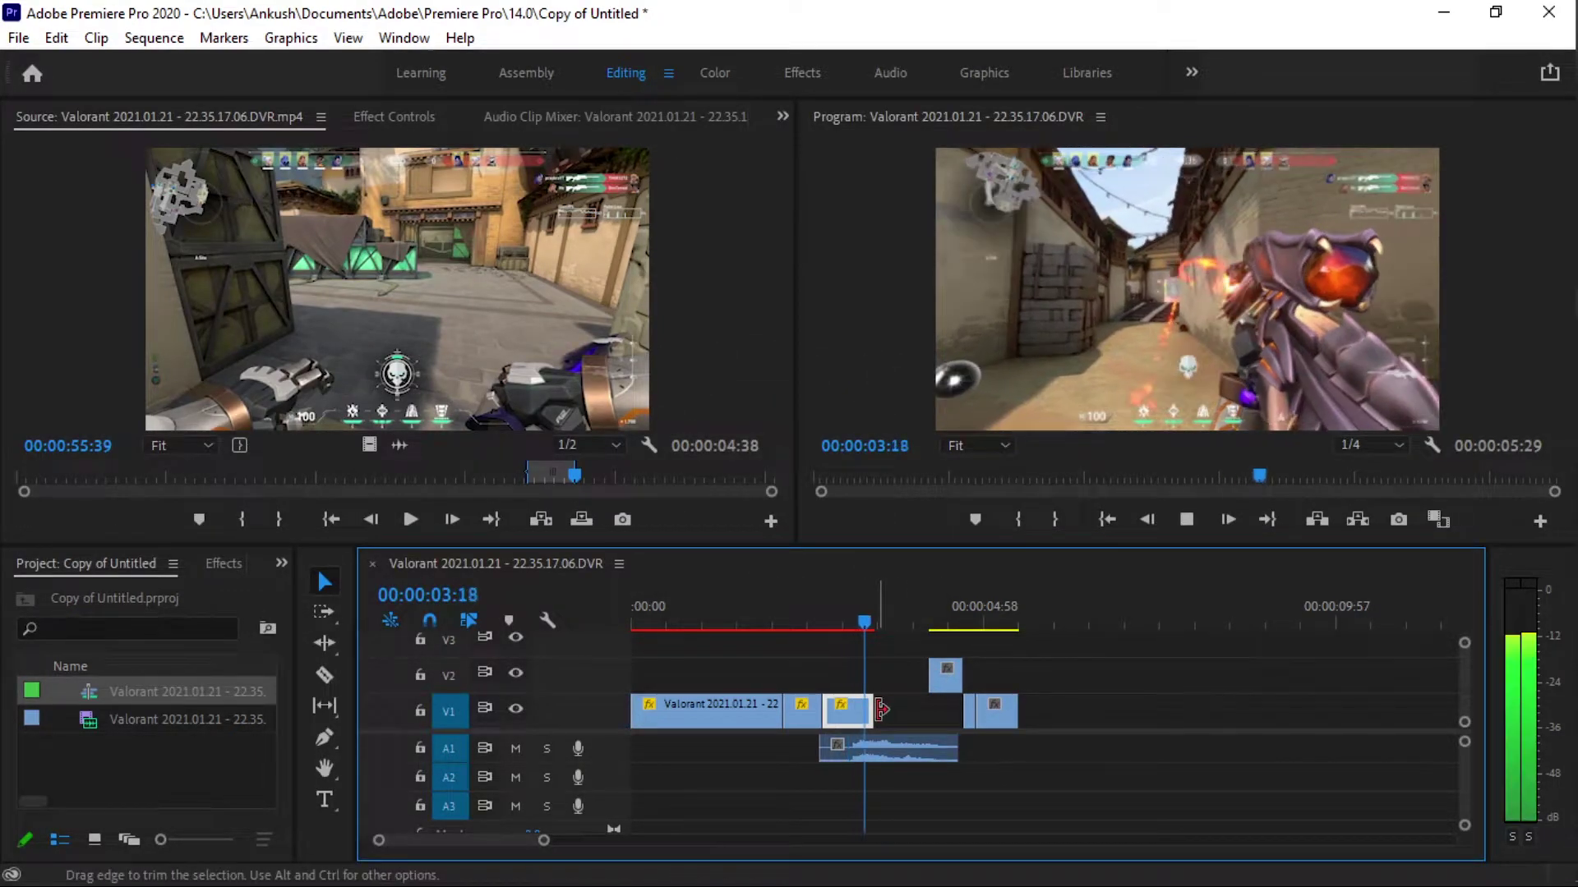
key(space)
click(794, 627)
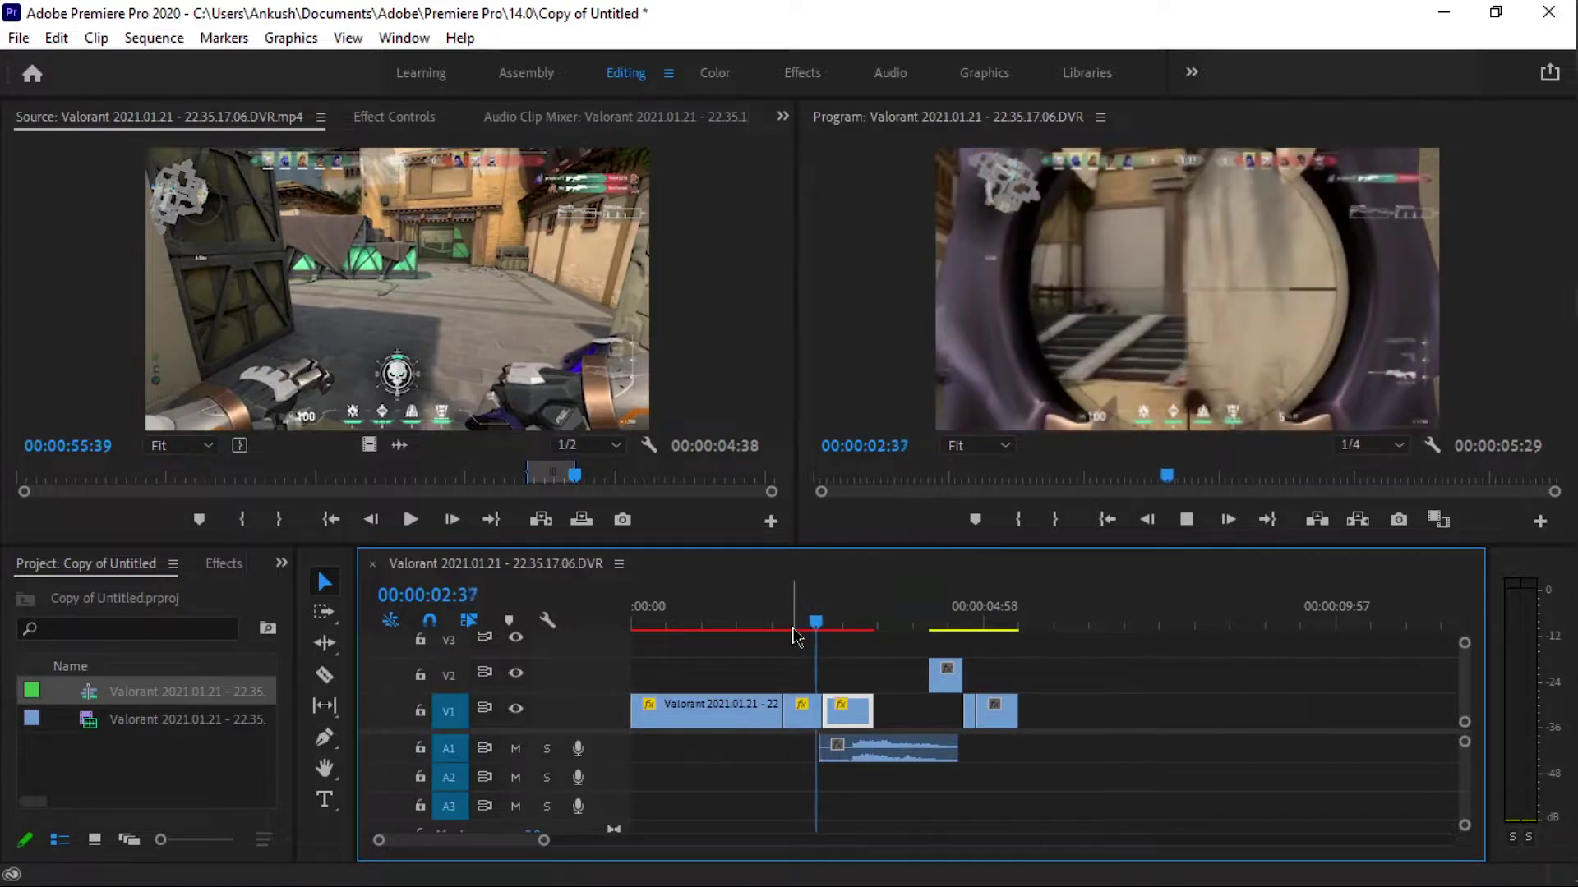
drag(794, 627, 870, 627)
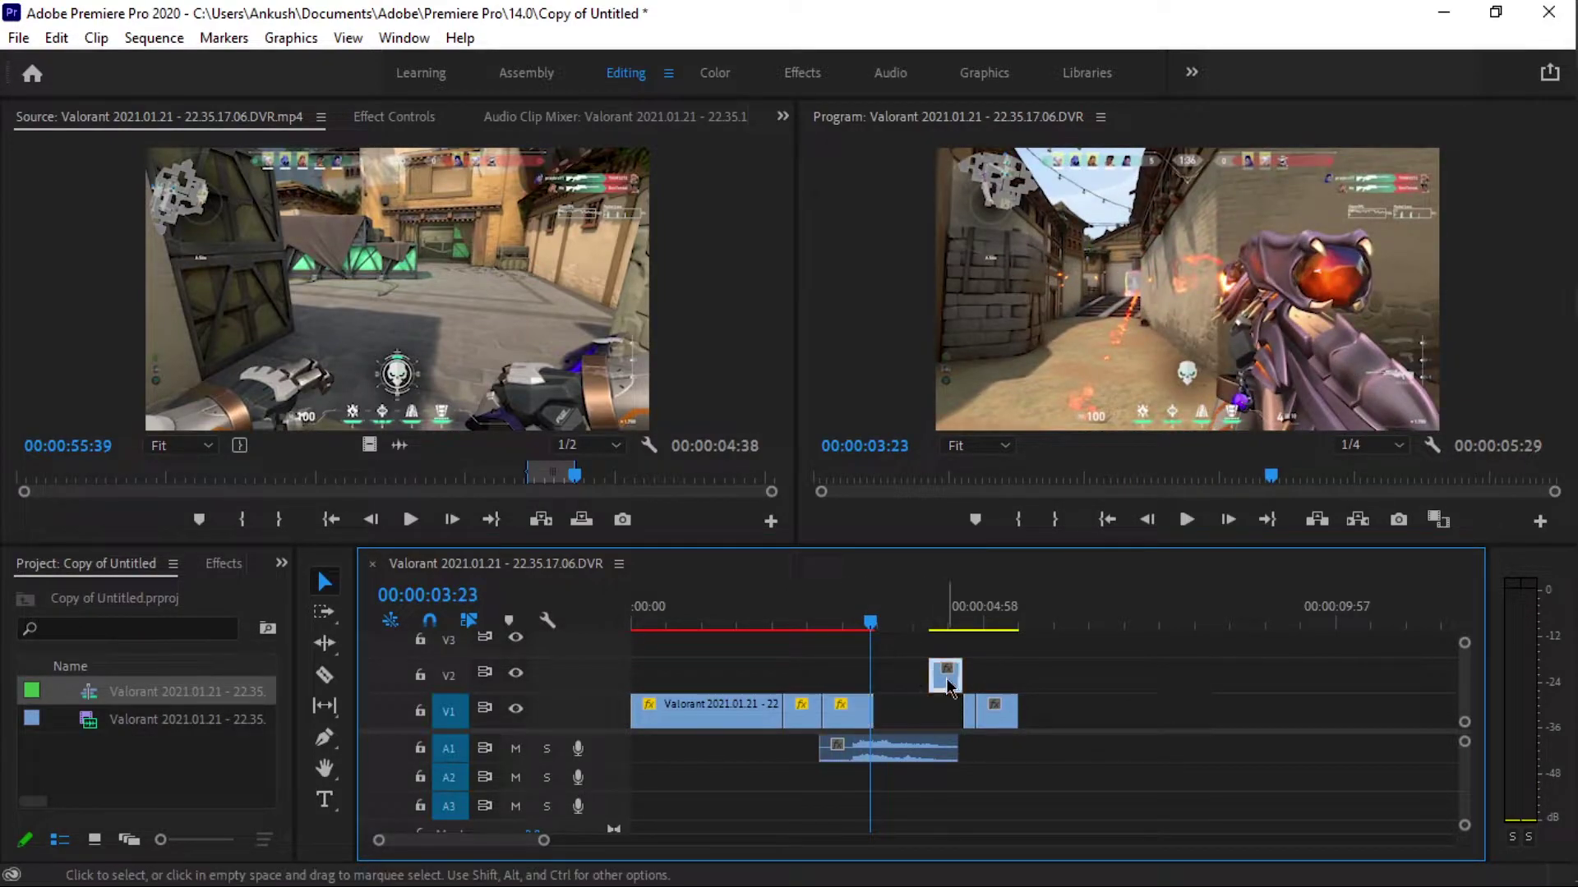
Move the small clip from V2 onto V1 and speed it up to 300%.
drag(949, 687, 899, 711)
right_click(899, 711)
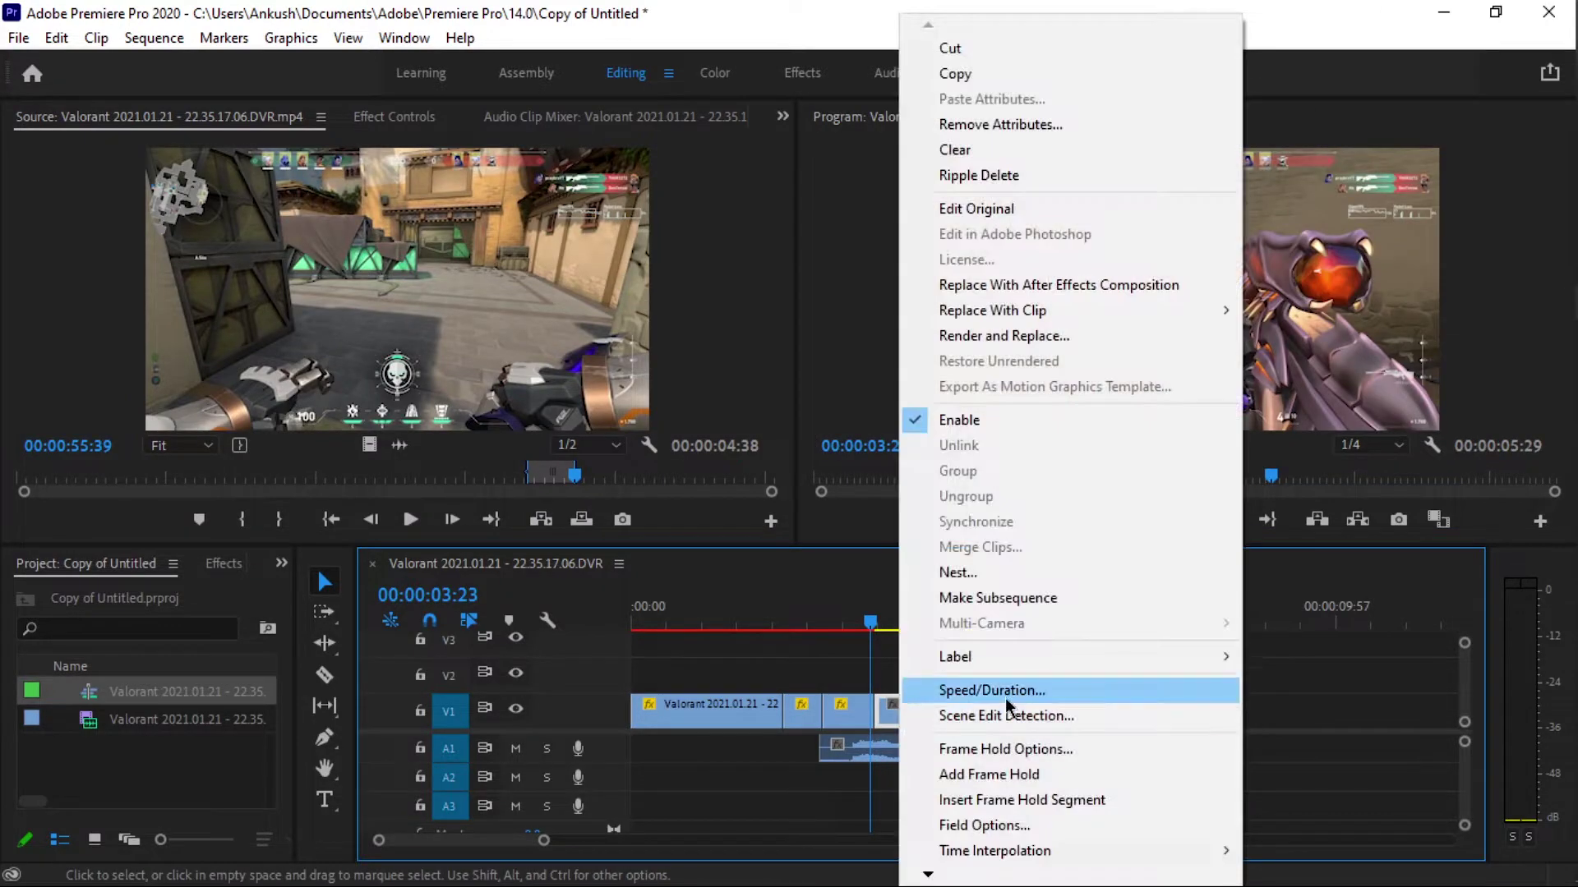
click(1004, 691)
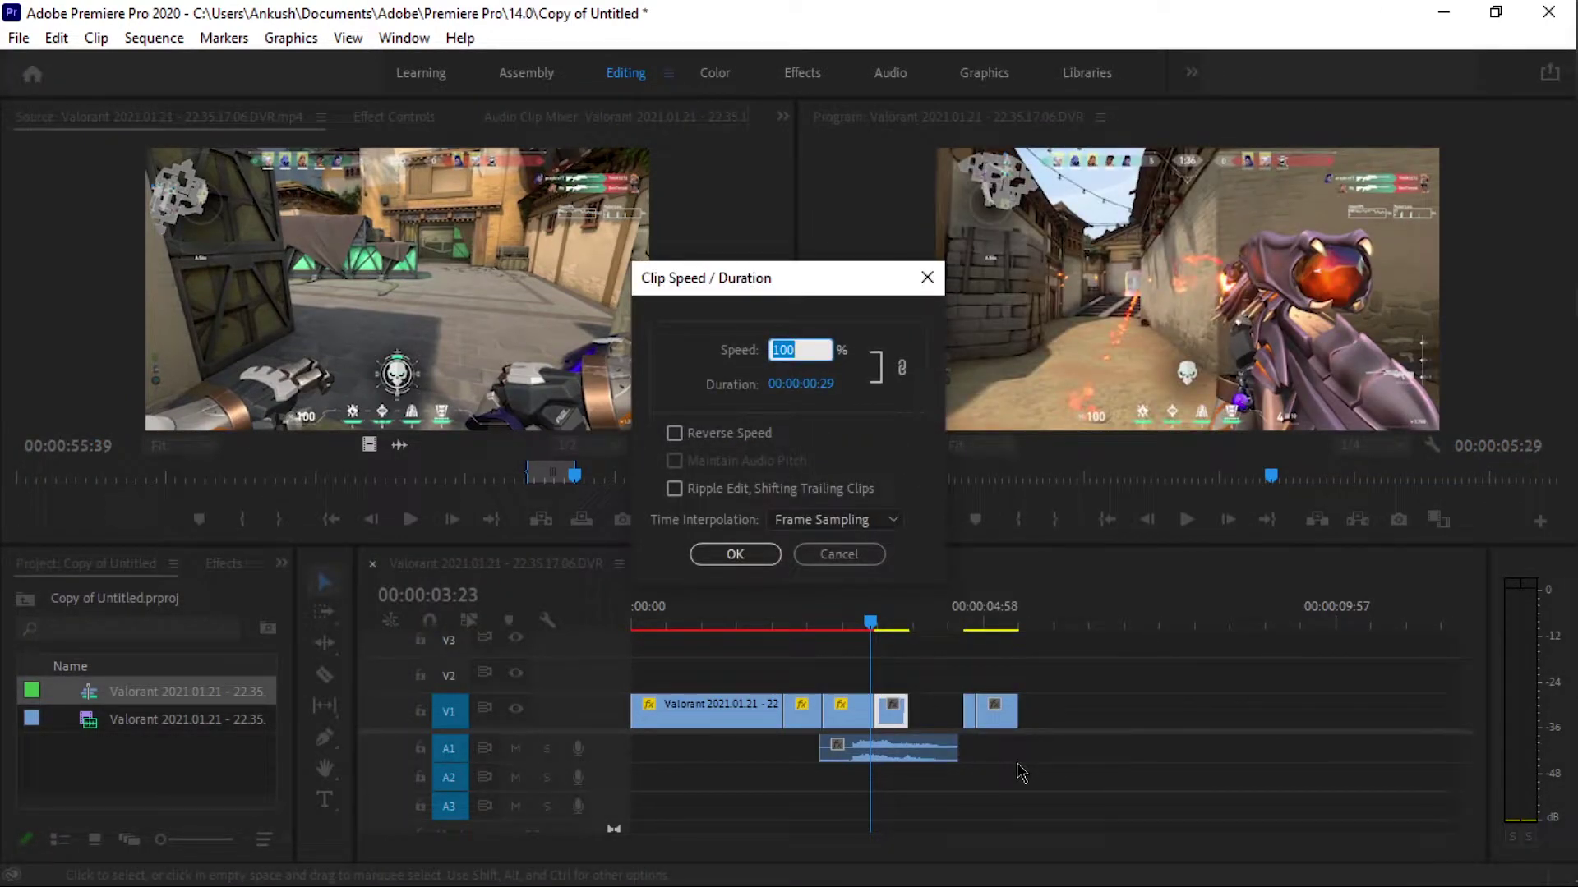
text(00)
click(727, 554)
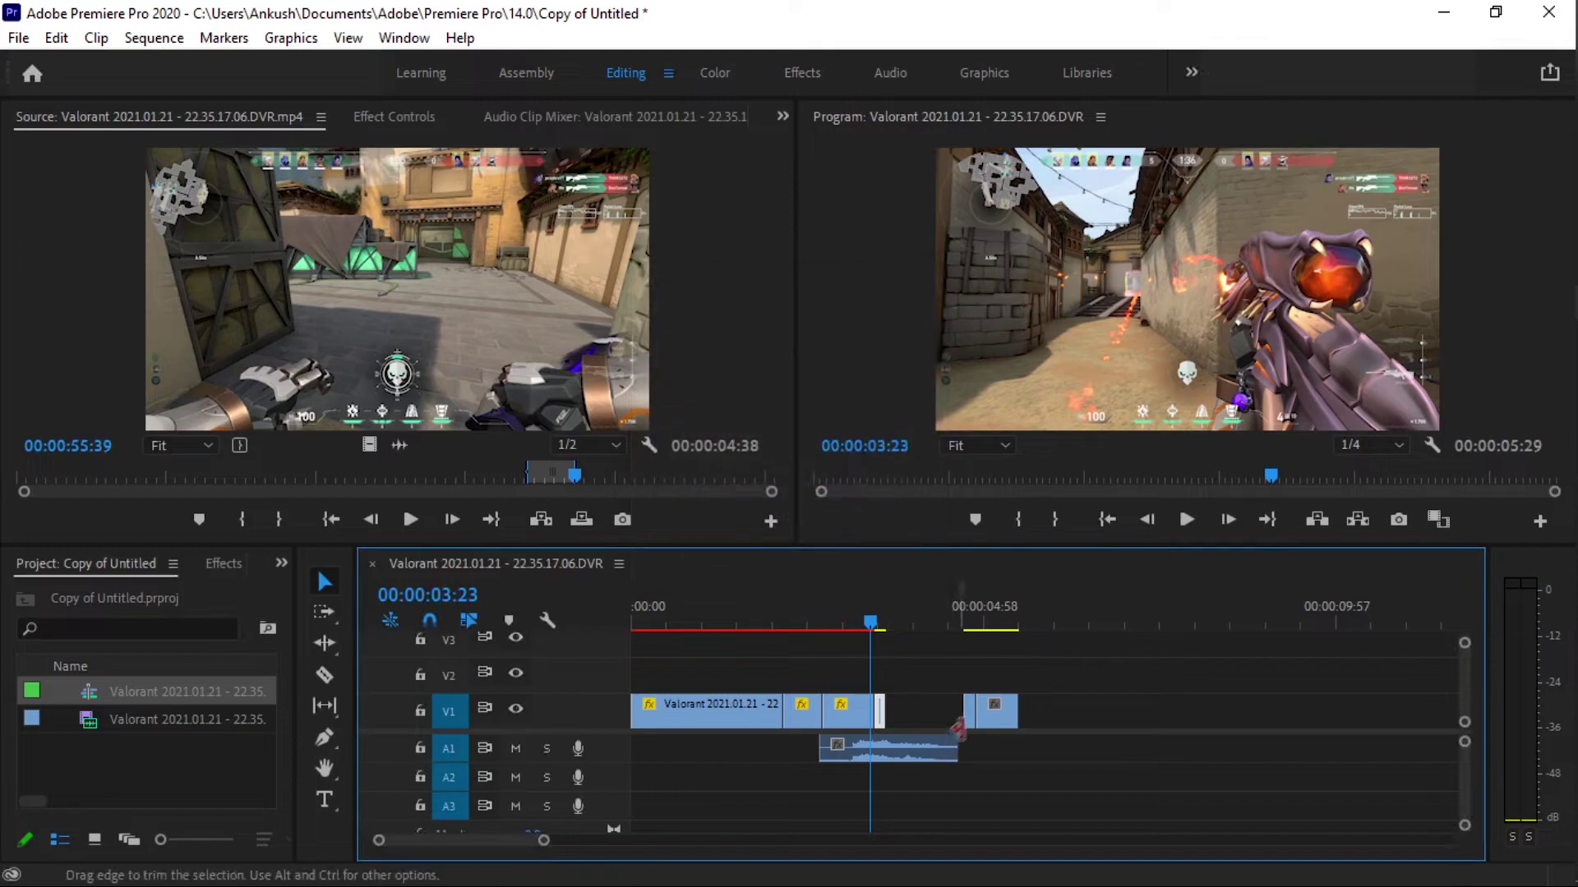
Slide the short clip left toward the first clip and set the V2 clip to 30% speed.
drag(975, 723, 895, 707)
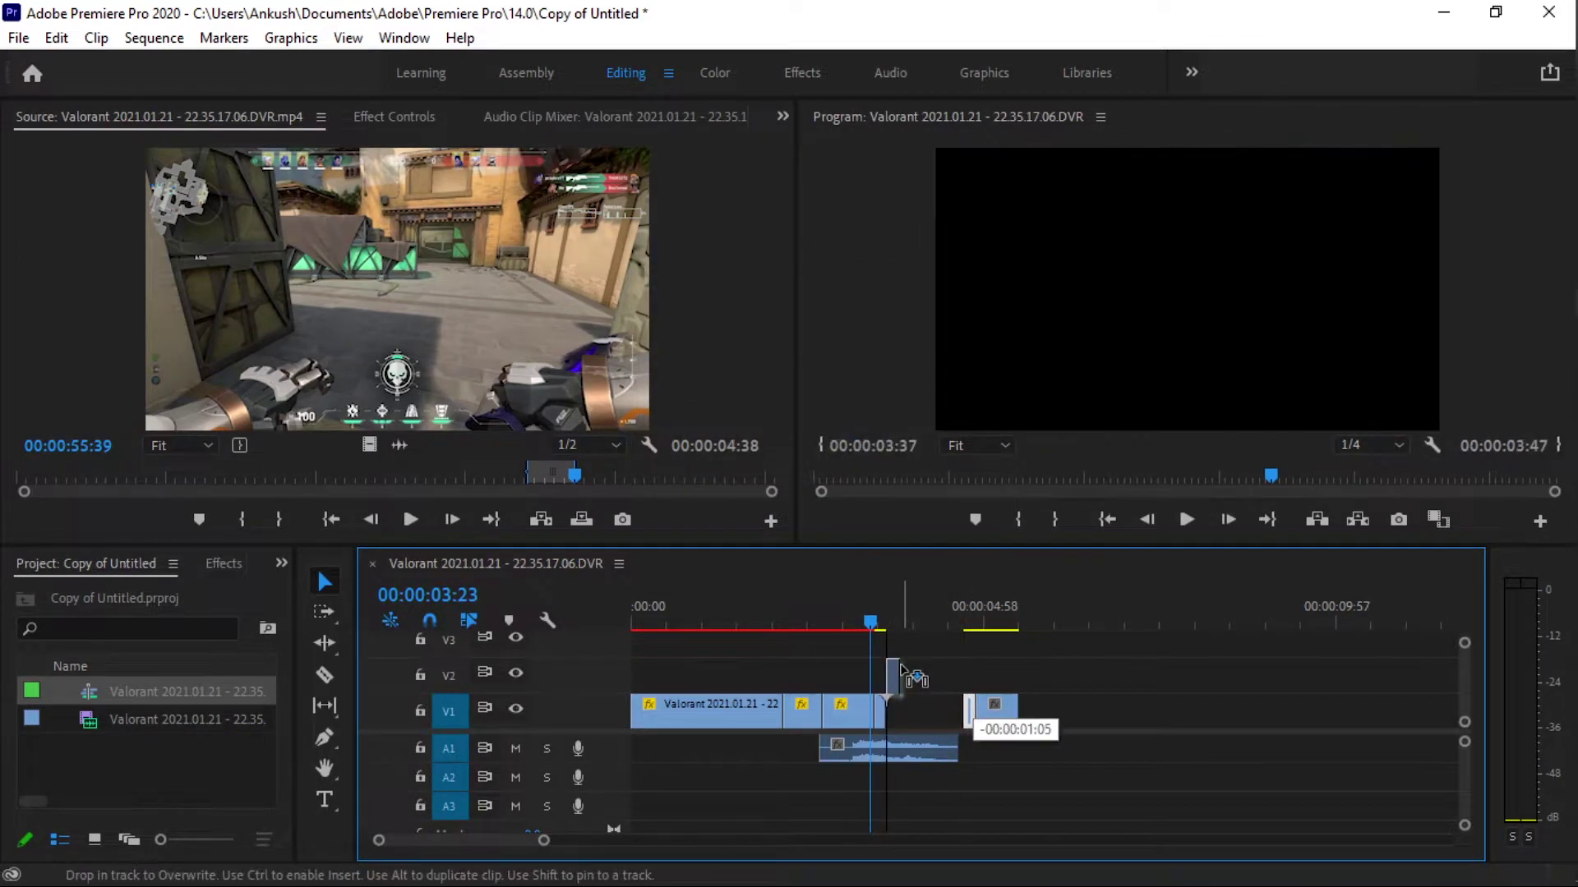
right_click(896, 706)
click(966, 691)
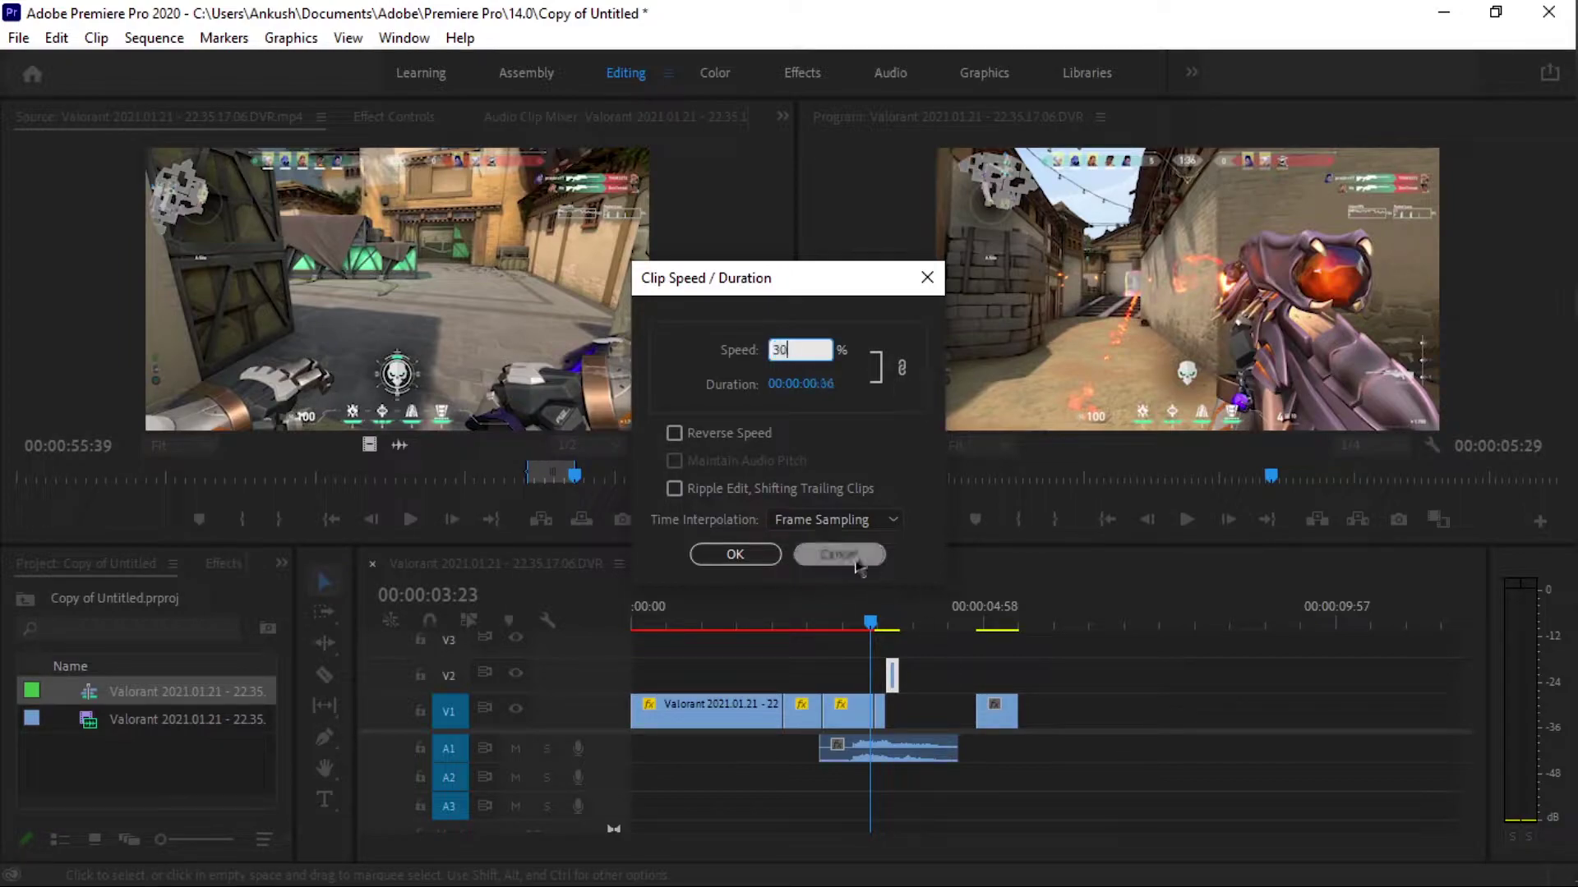
click(727, 554)
right_click(1004, 715)
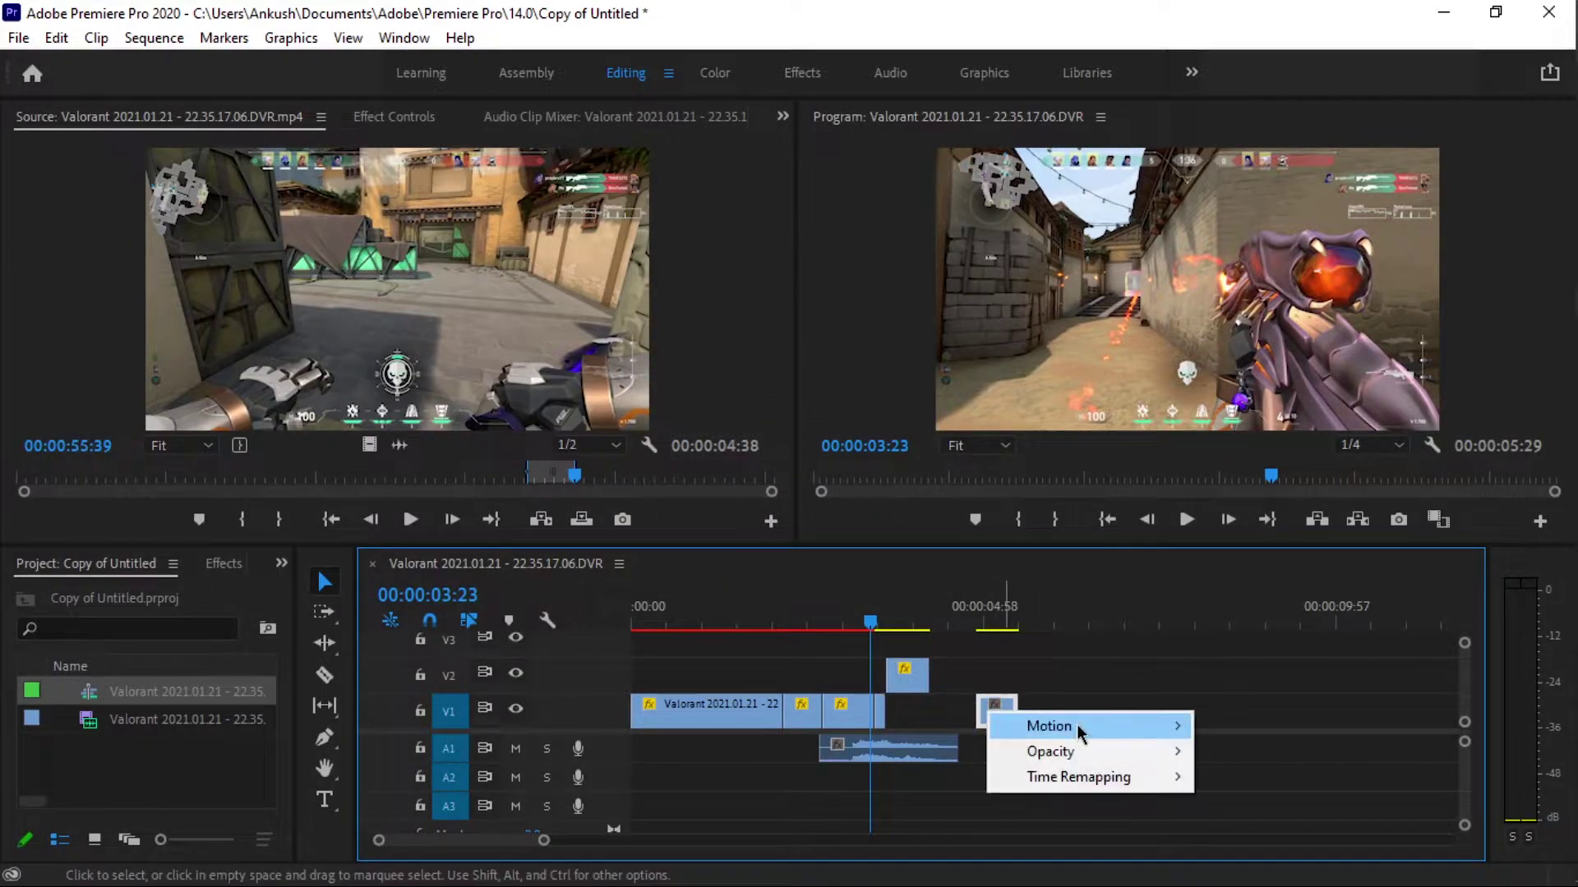
click(1016, 712)
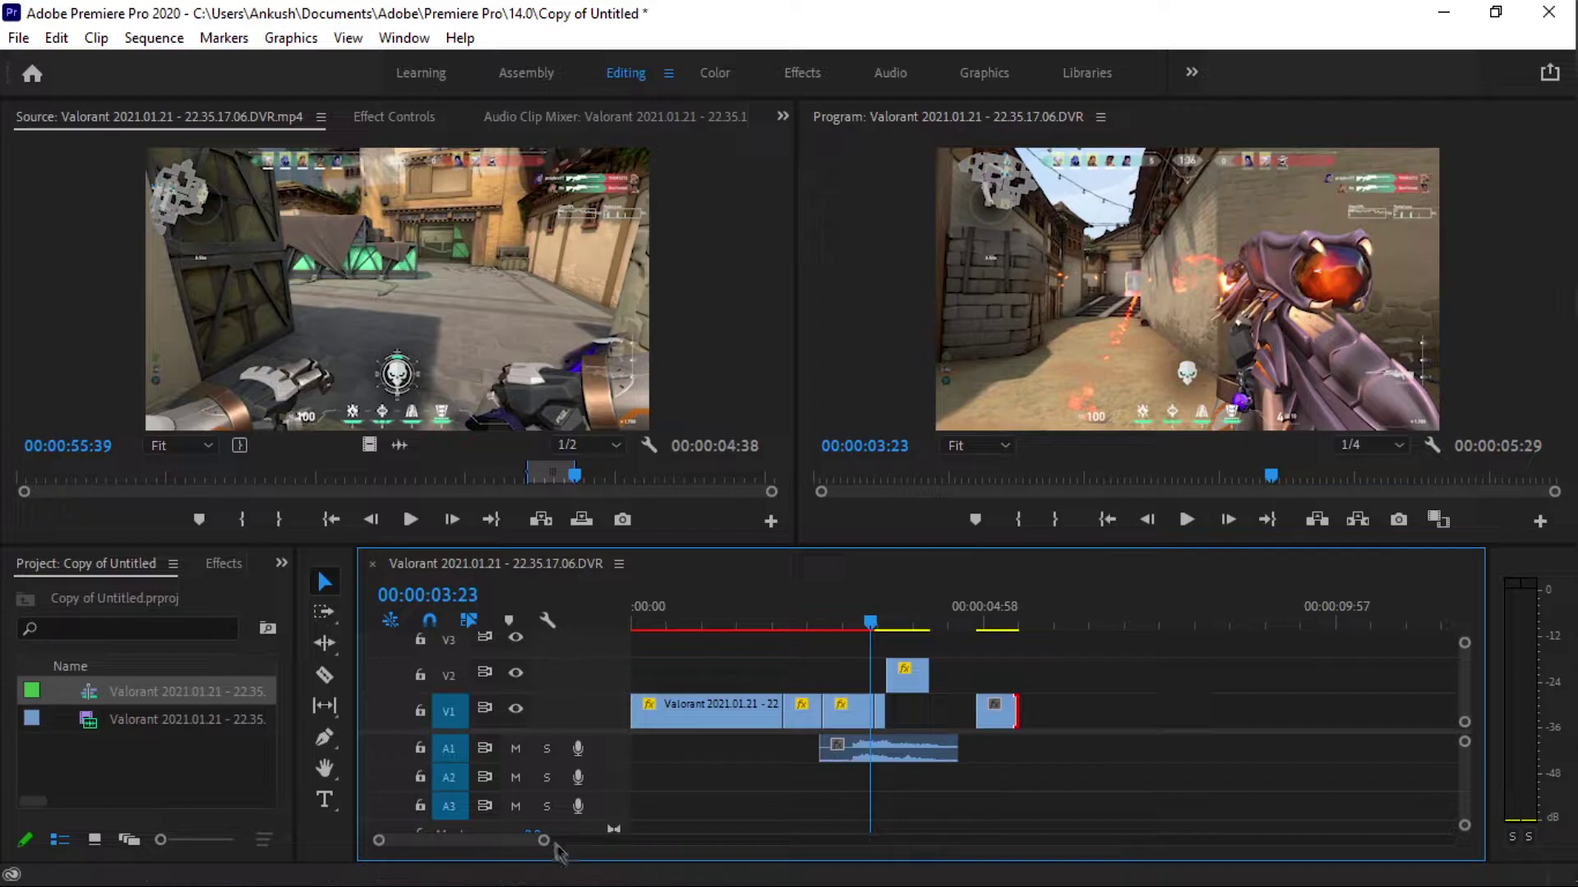
Zoom the timeline to one-second ticks and set the small V1 clip to 300% with Optical Flow.
drag(543, 840, 512, 840)
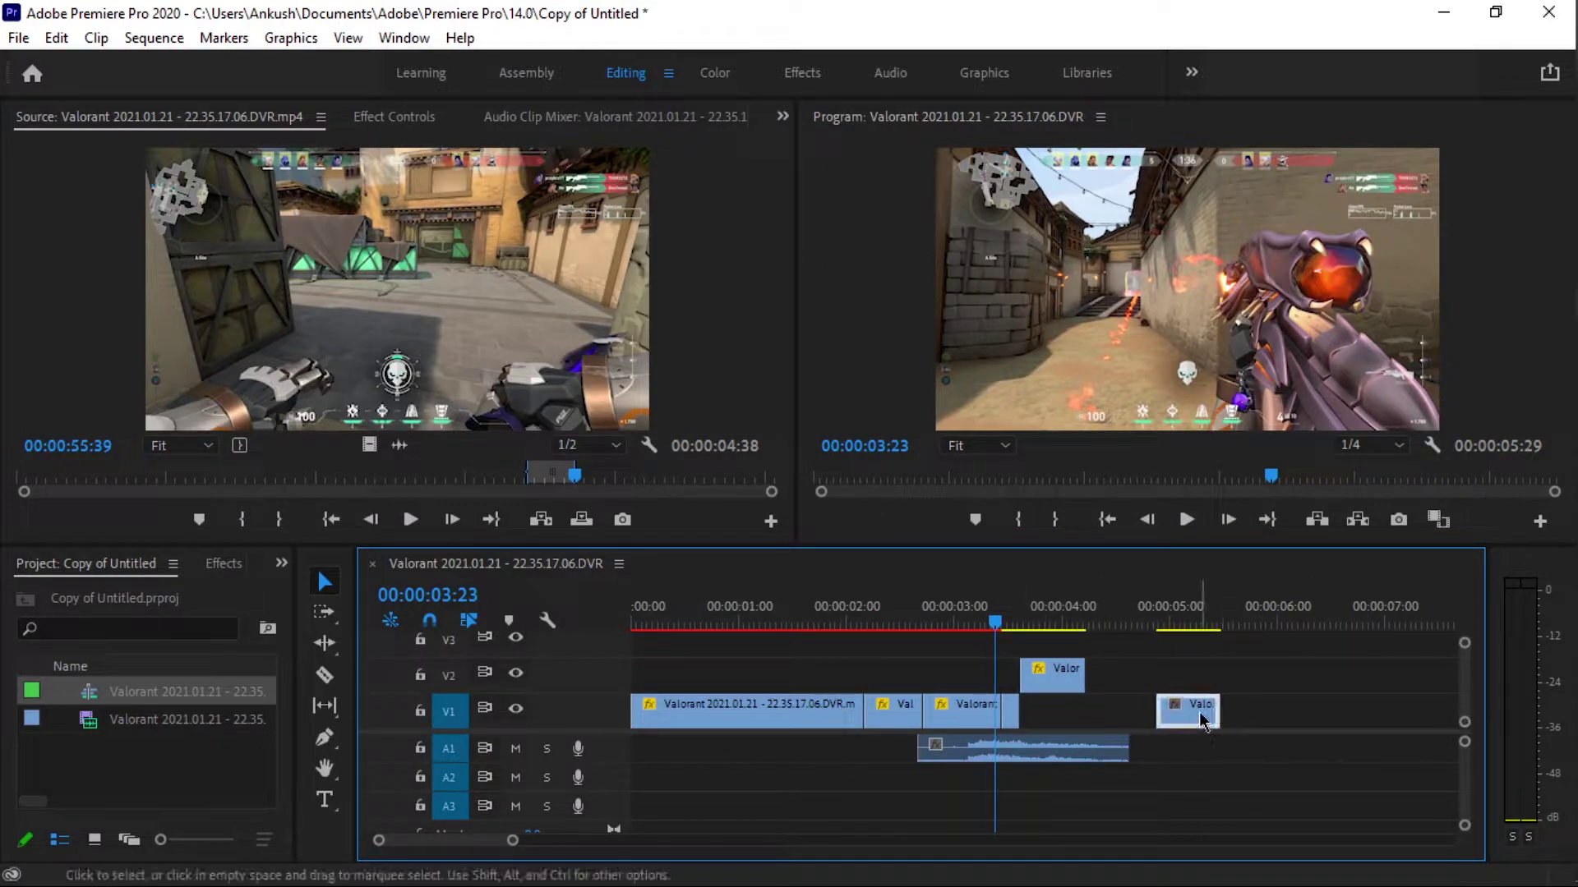
right_click(1202, 721)
click(1172, 715)
text(300)
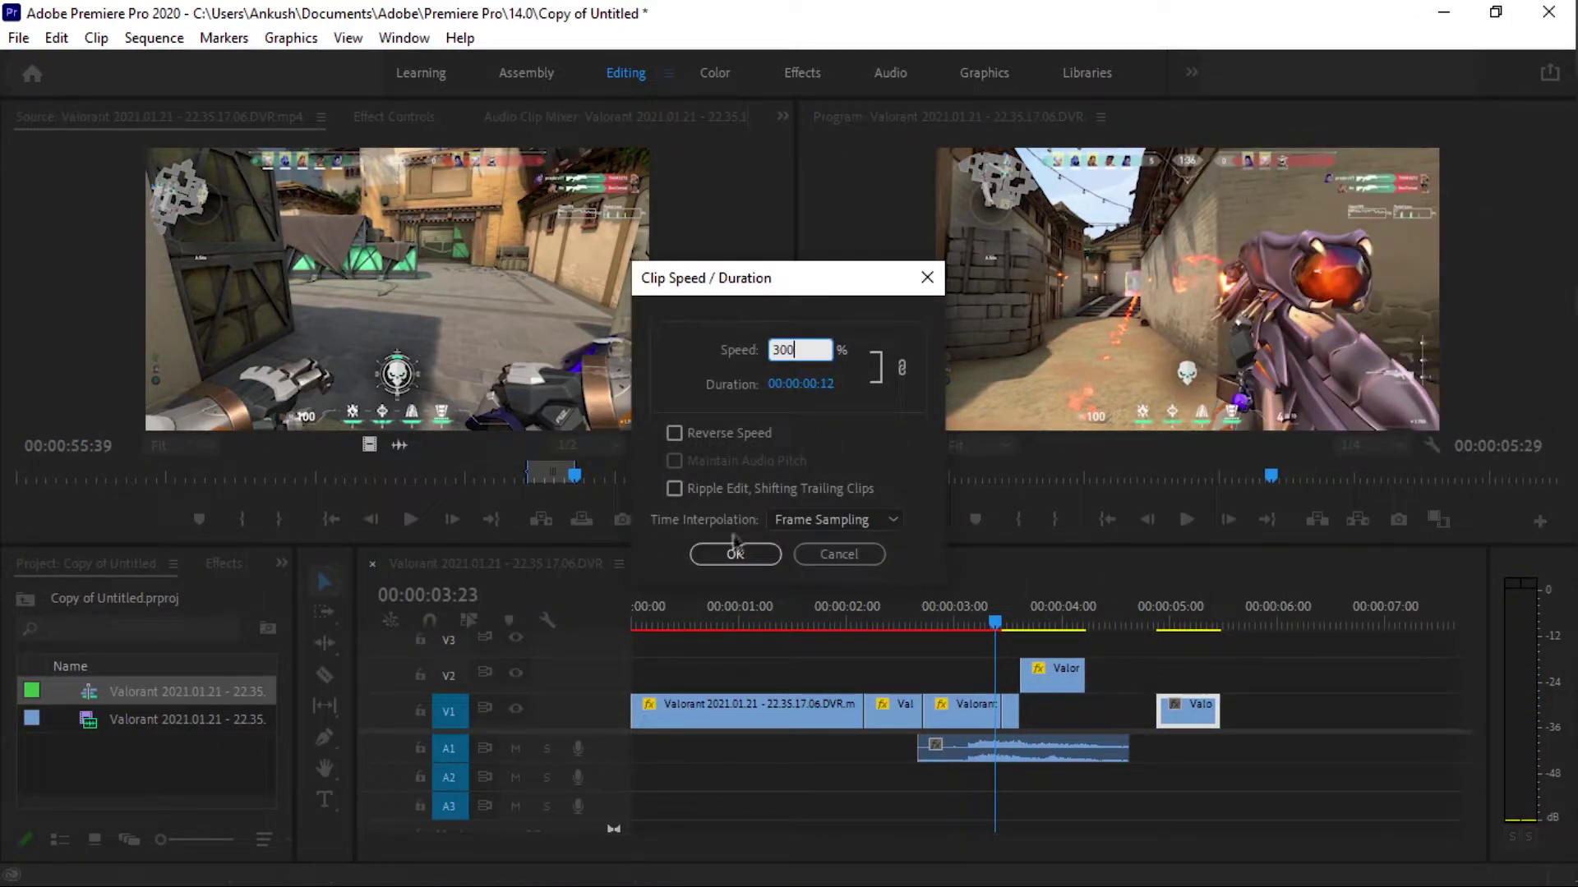
click(822, 520)
click(834, 594)
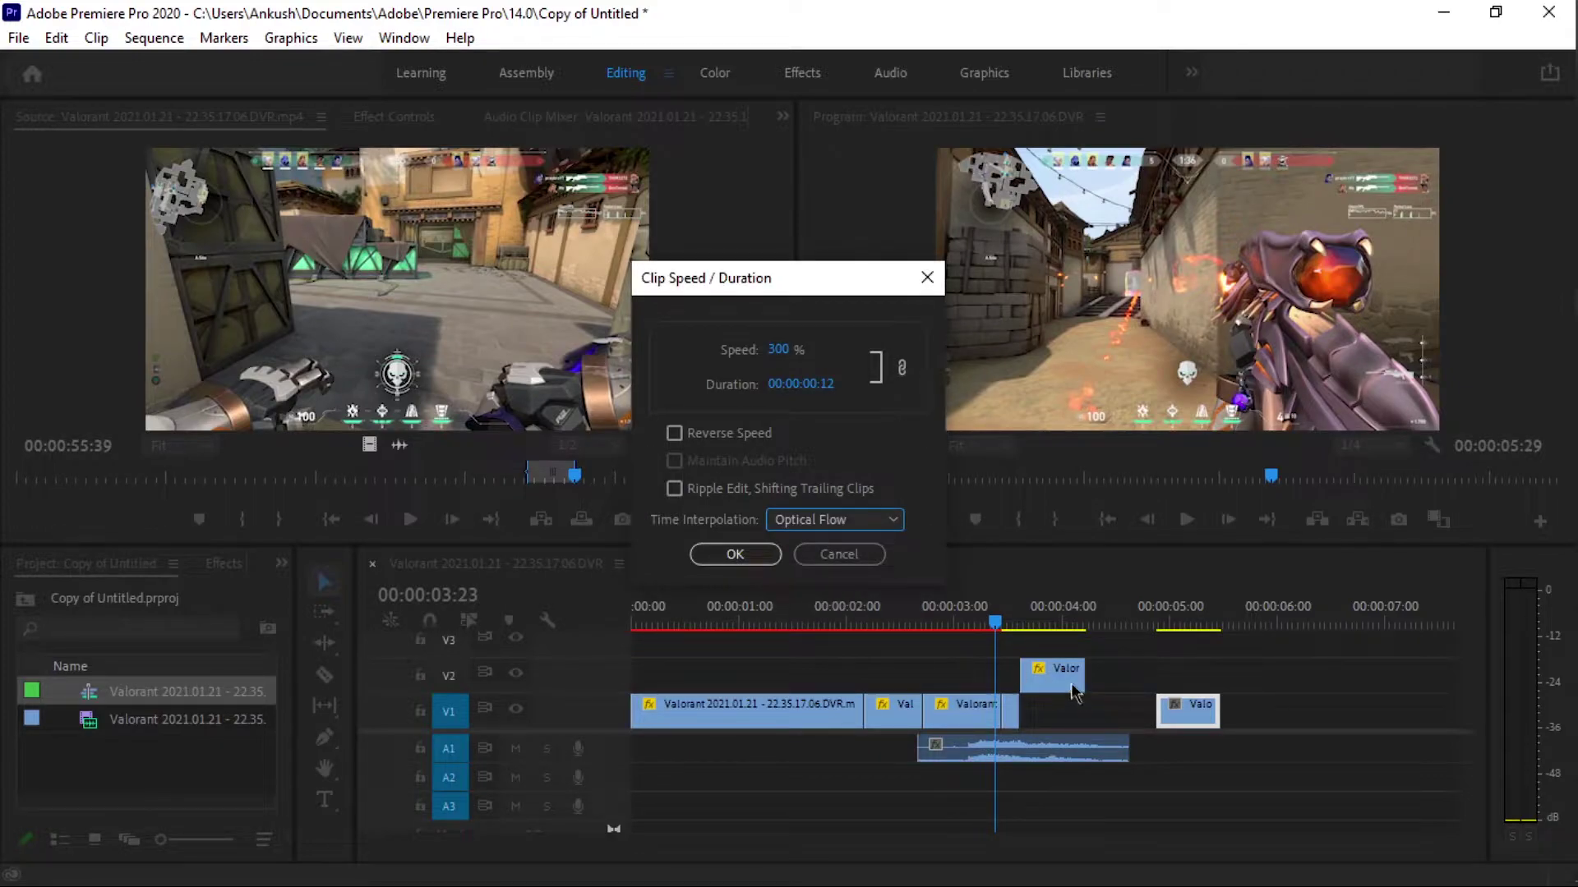
click(735, 554)
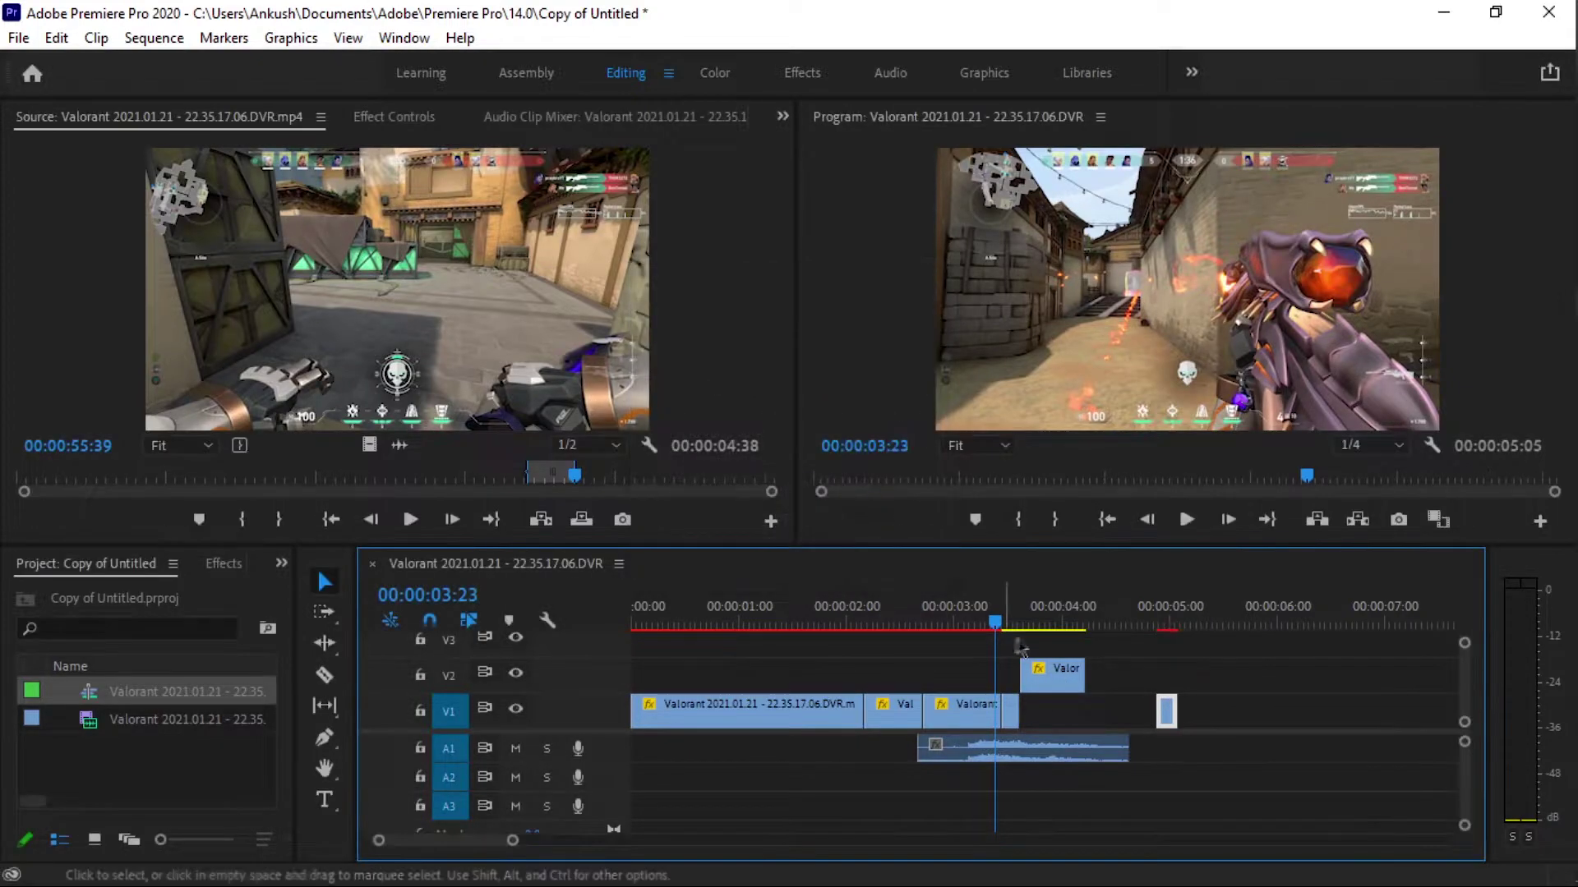
Switch the V2 clip's time interpolation to Optical Flow in Speed/Duration.
right_click(1057, 678)
click(1093, 692)
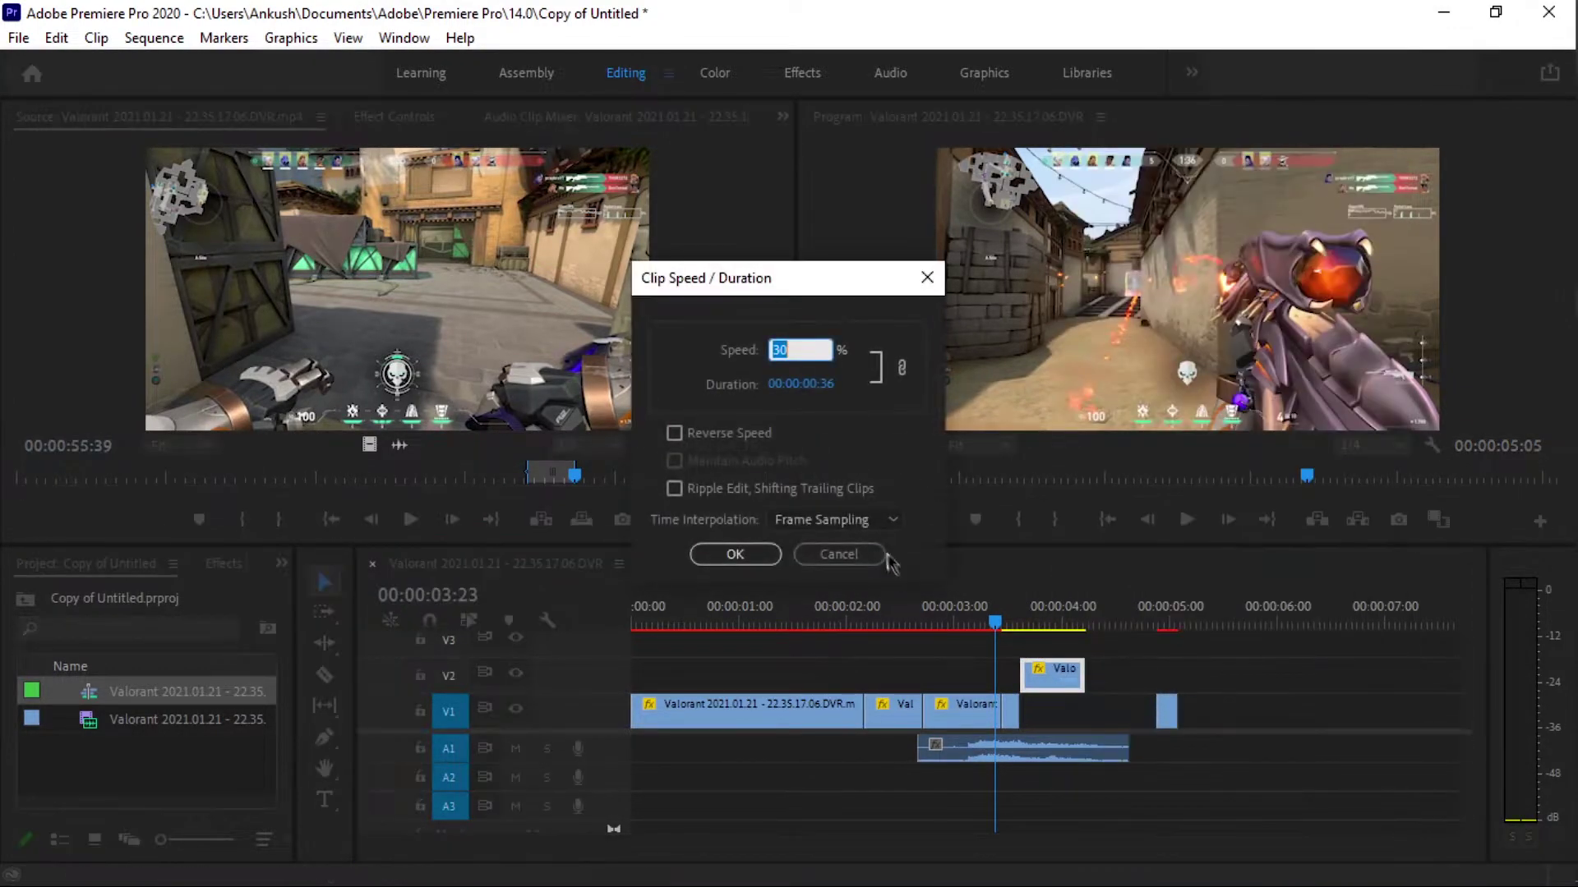
click(857, 526)
click(834, 593)
Apply the 30% Optical Flow speed and render the sequence from In to Out.
click(735, 553)
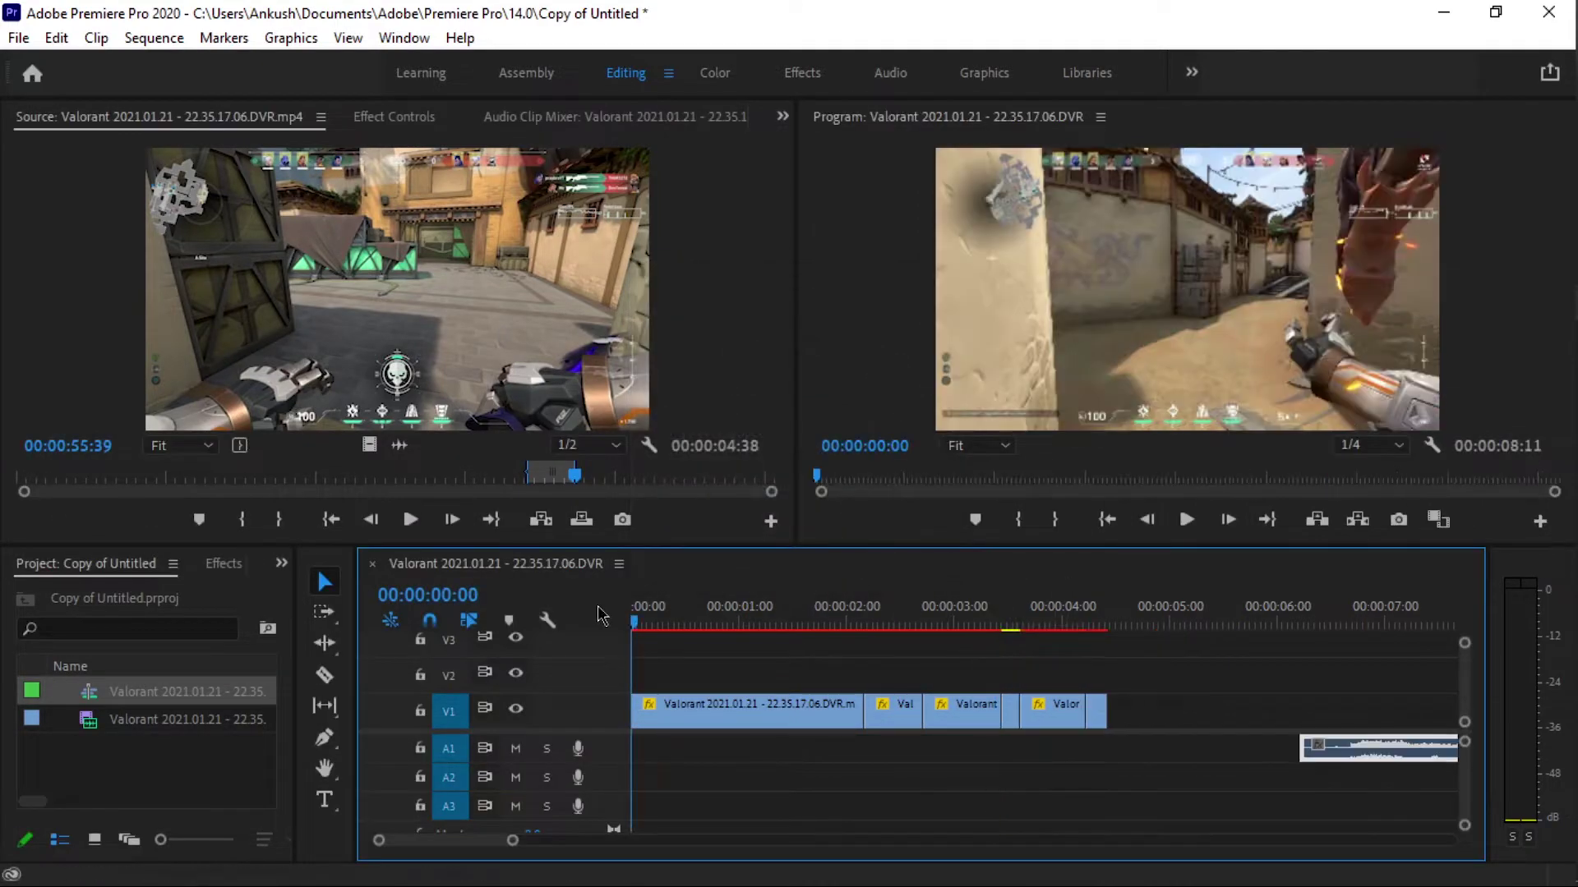
click(665, 616)
click(154, 37)
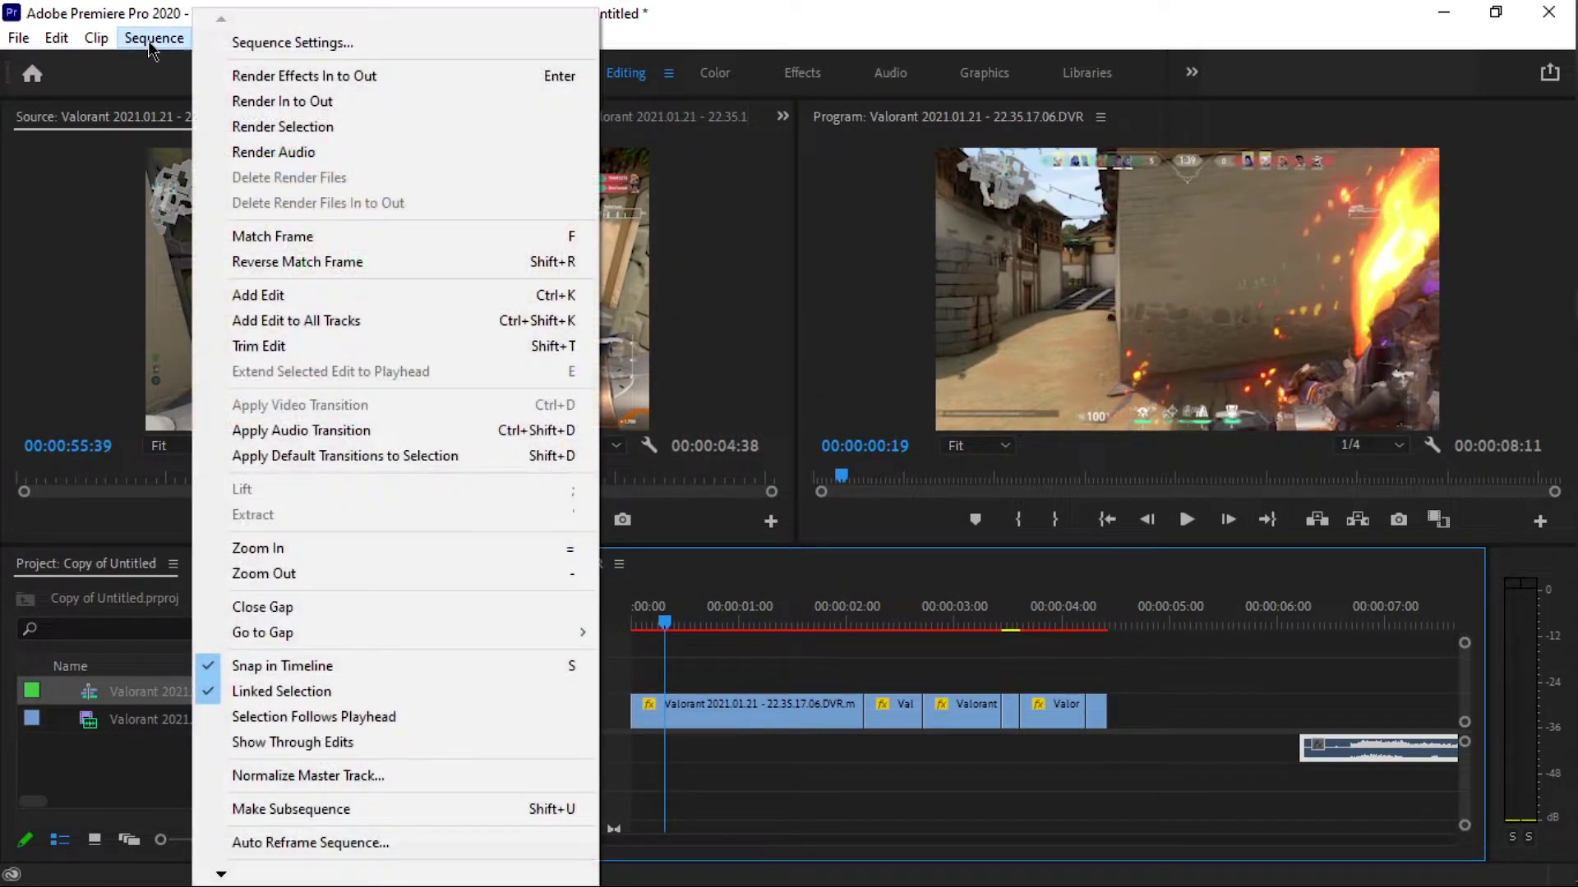
click(278, 100)
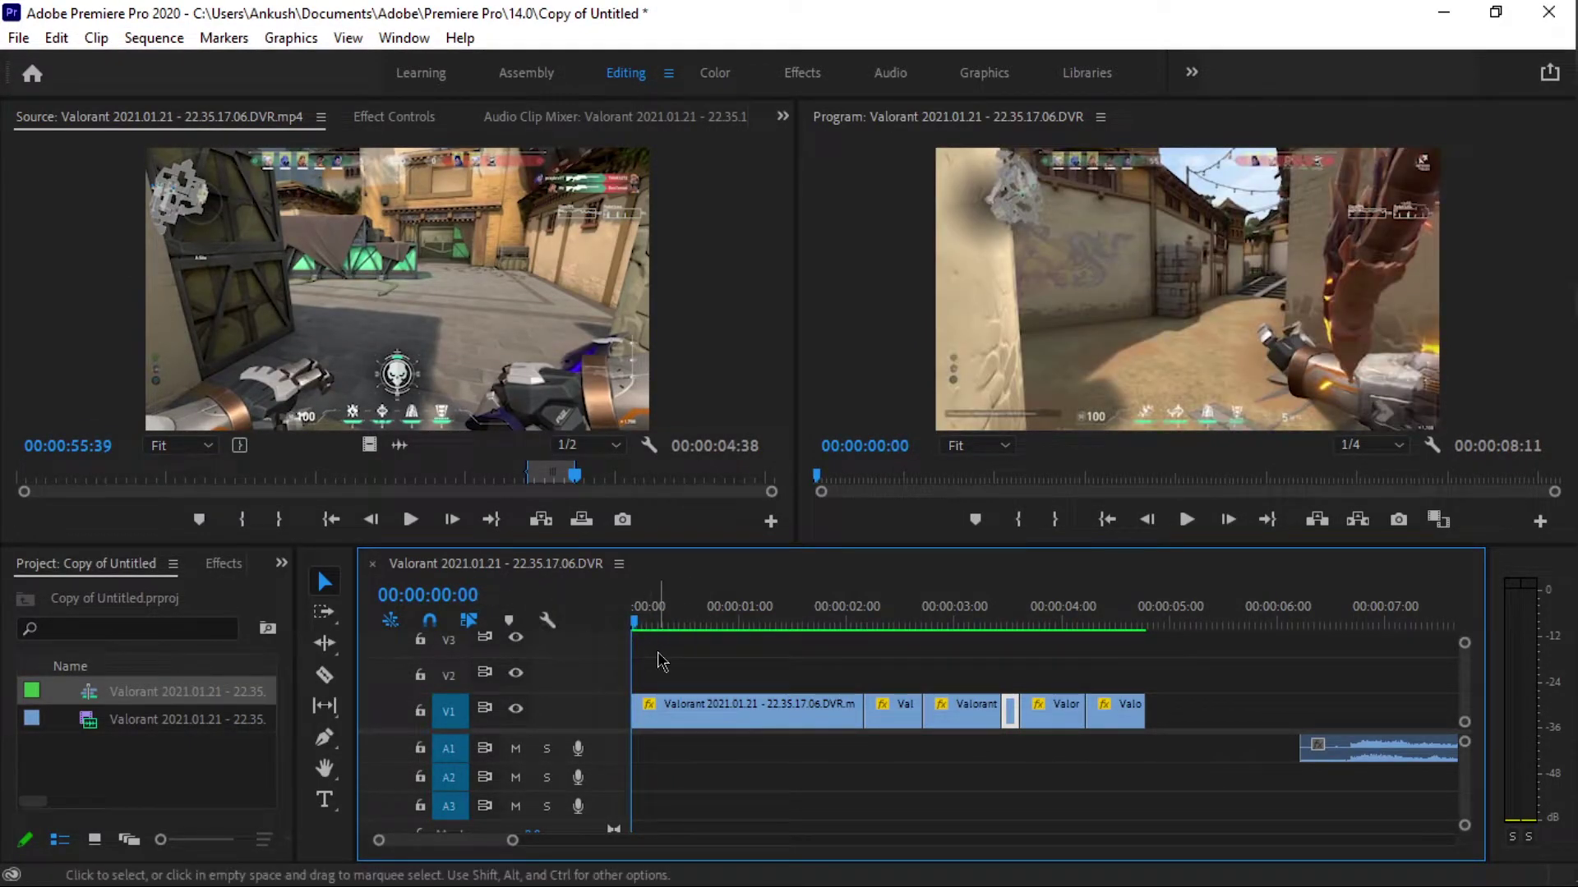
Preview the speed-ramped sequence, then drag the A1 audio clip left to about 00:00:02:20.
key(space)
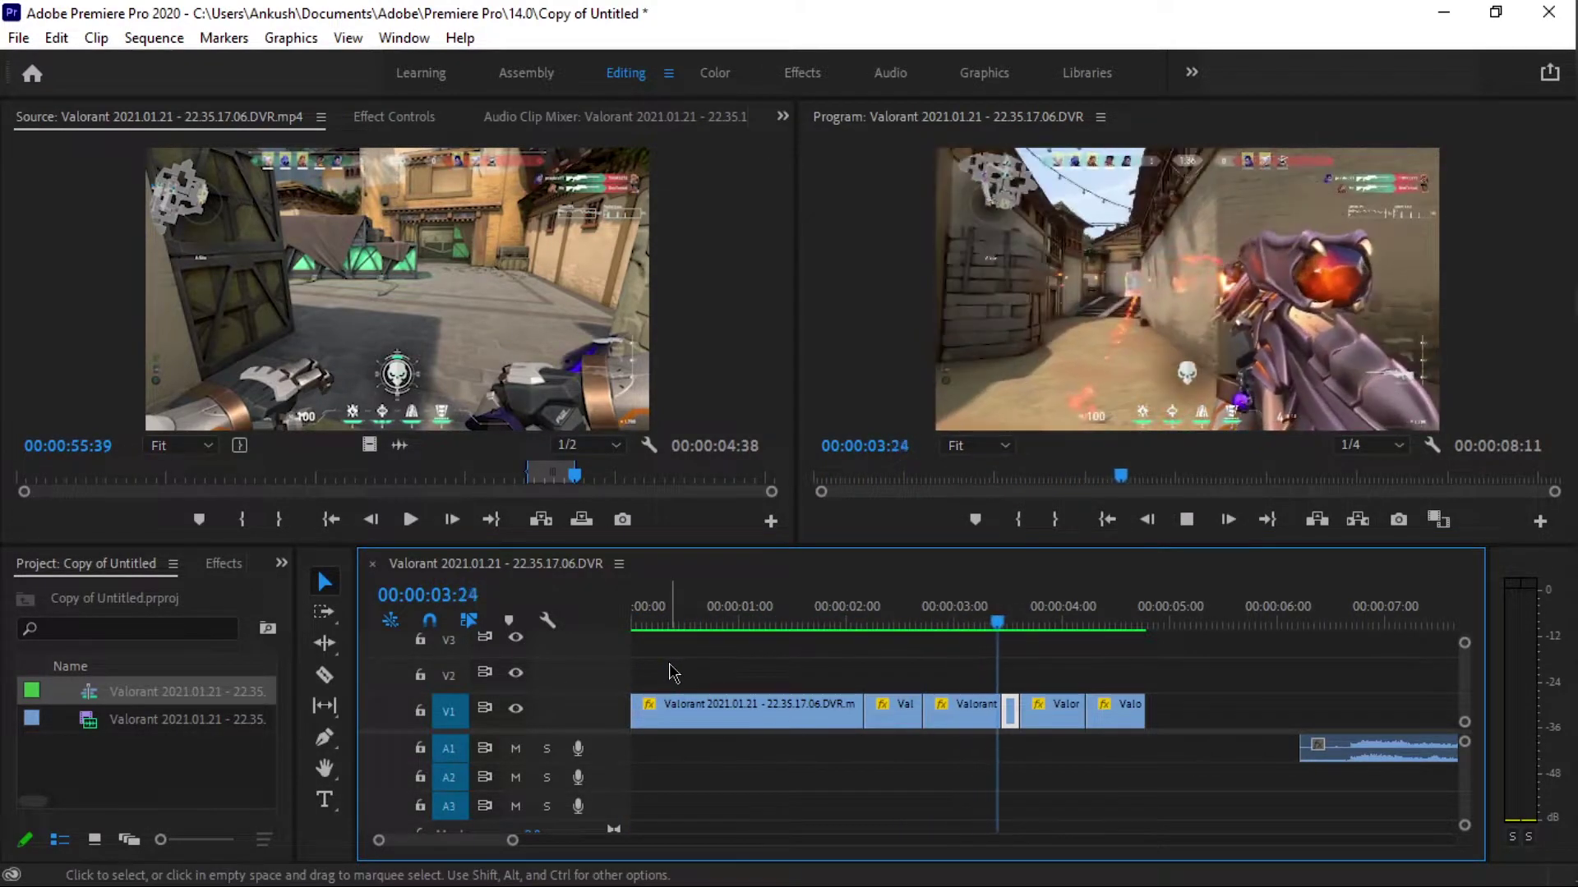
key(space)
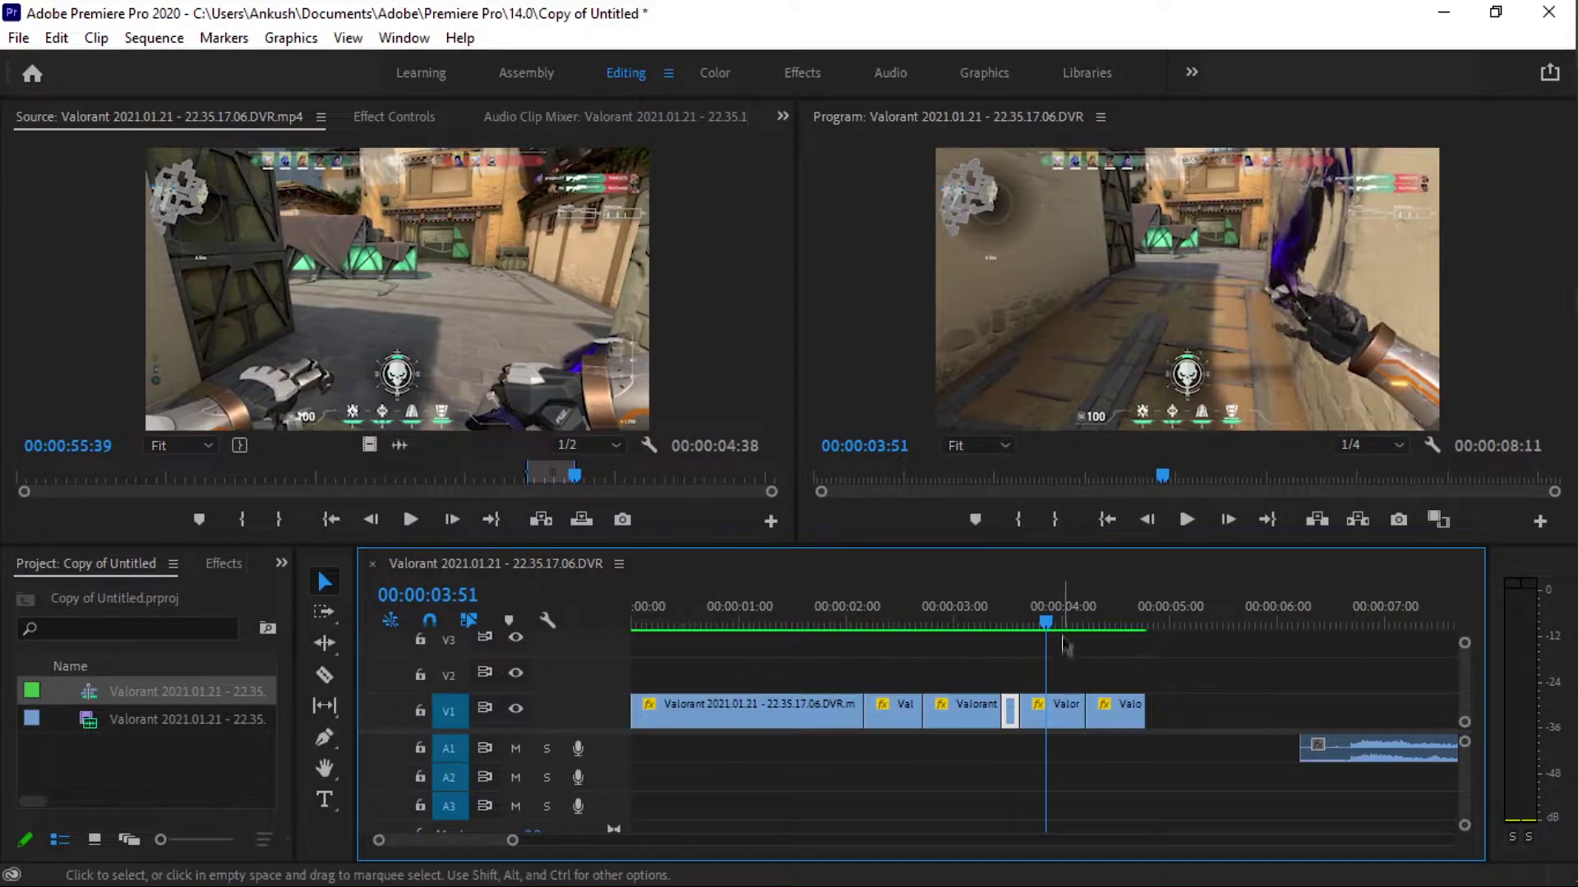
drag(1060, 623, 595, 608)
drag(1134, 624, 913, 631)
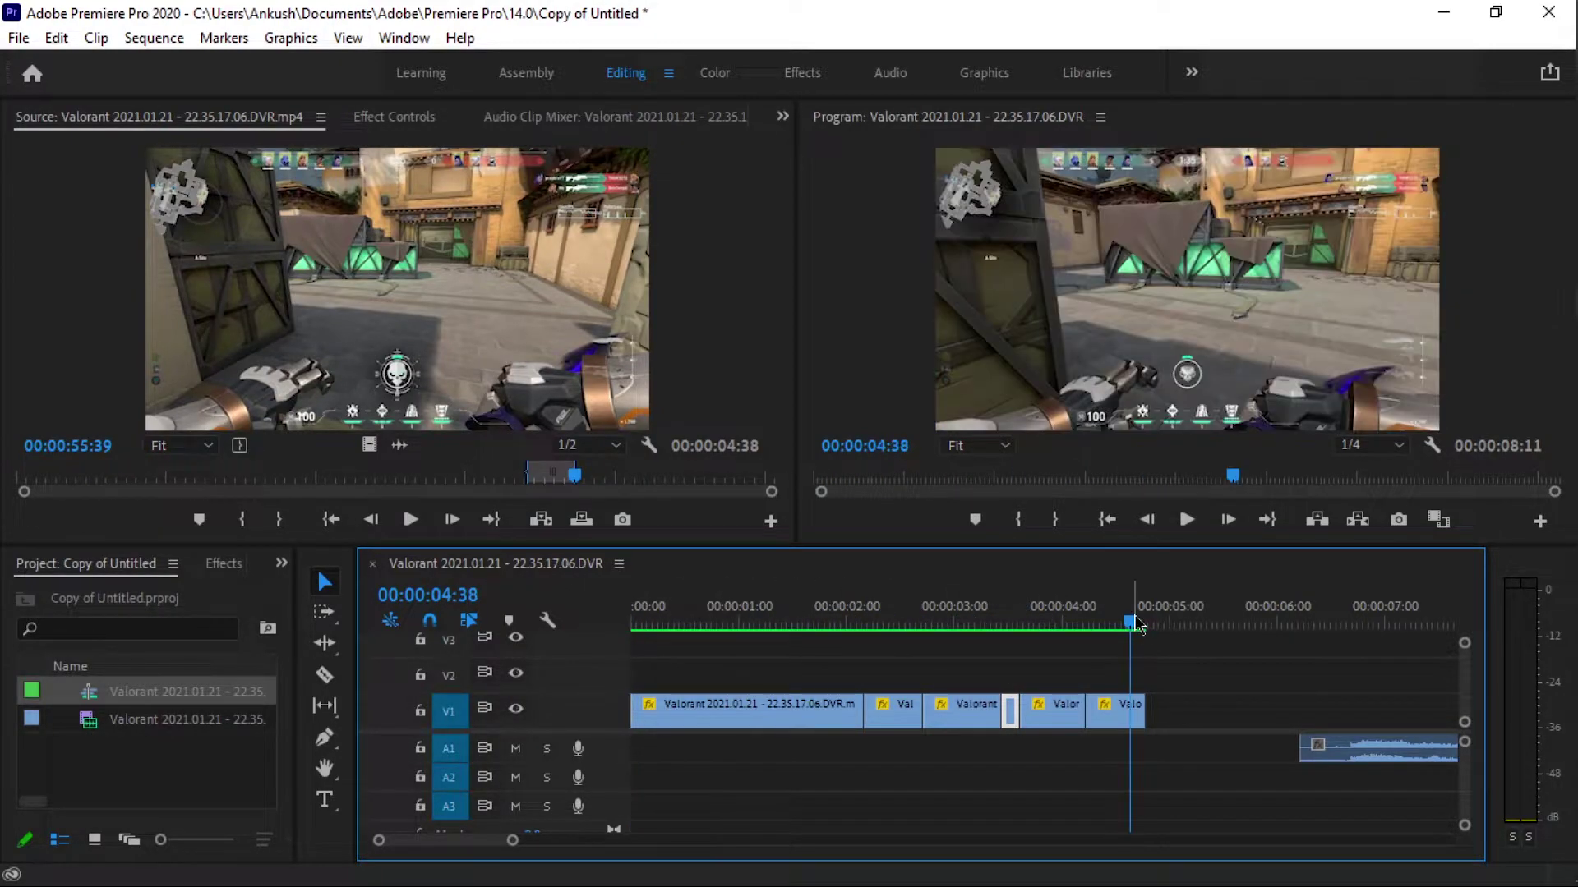
key(space)
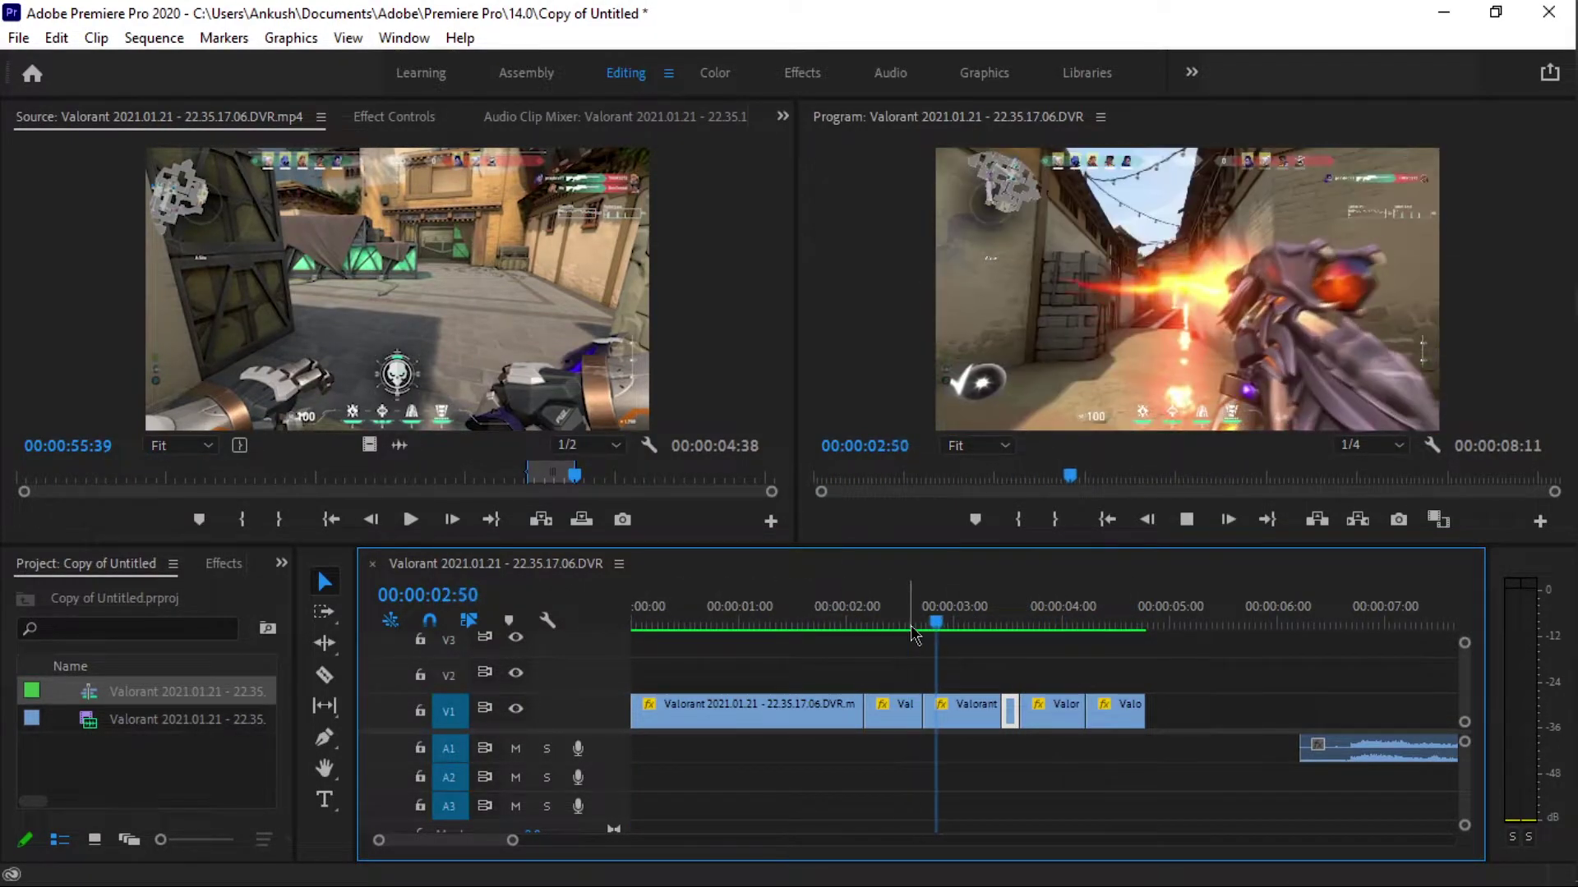
key(space)
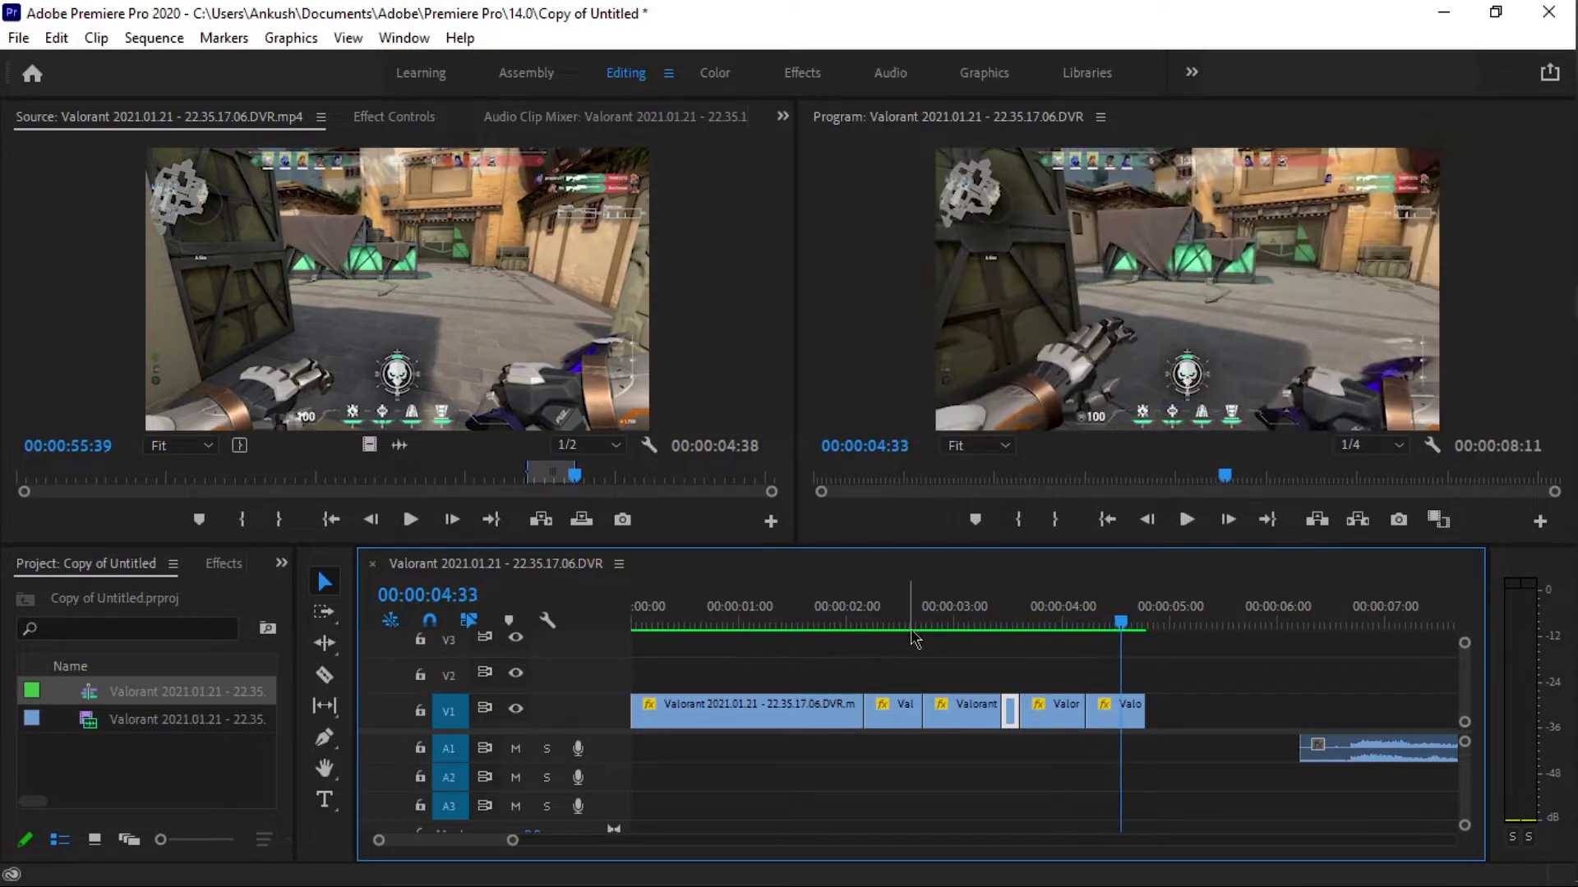
click(702, 606)
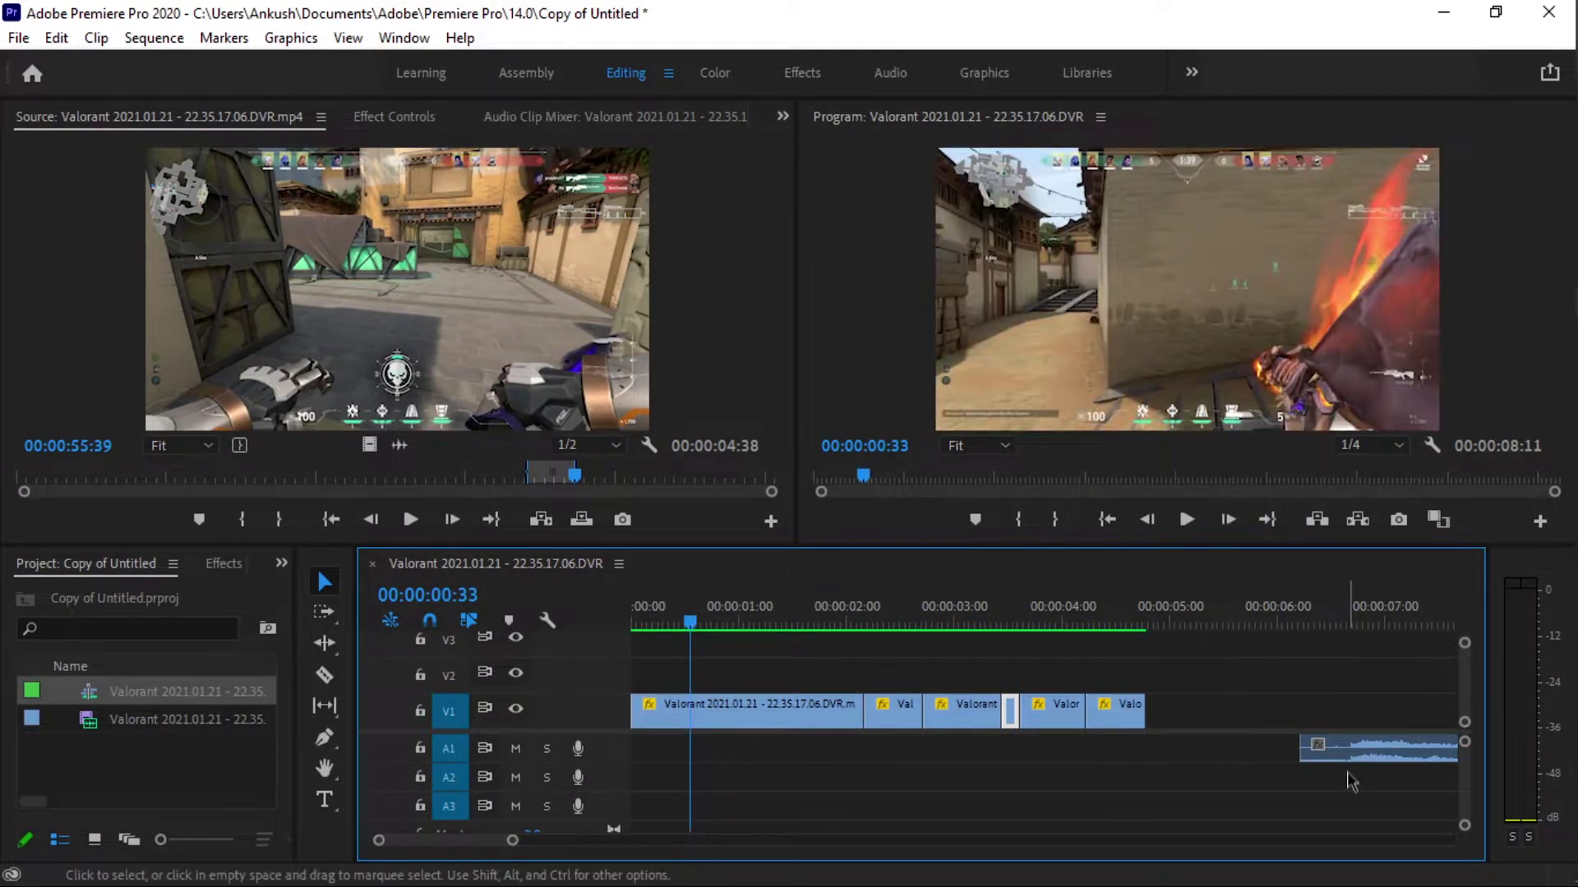
key(space)
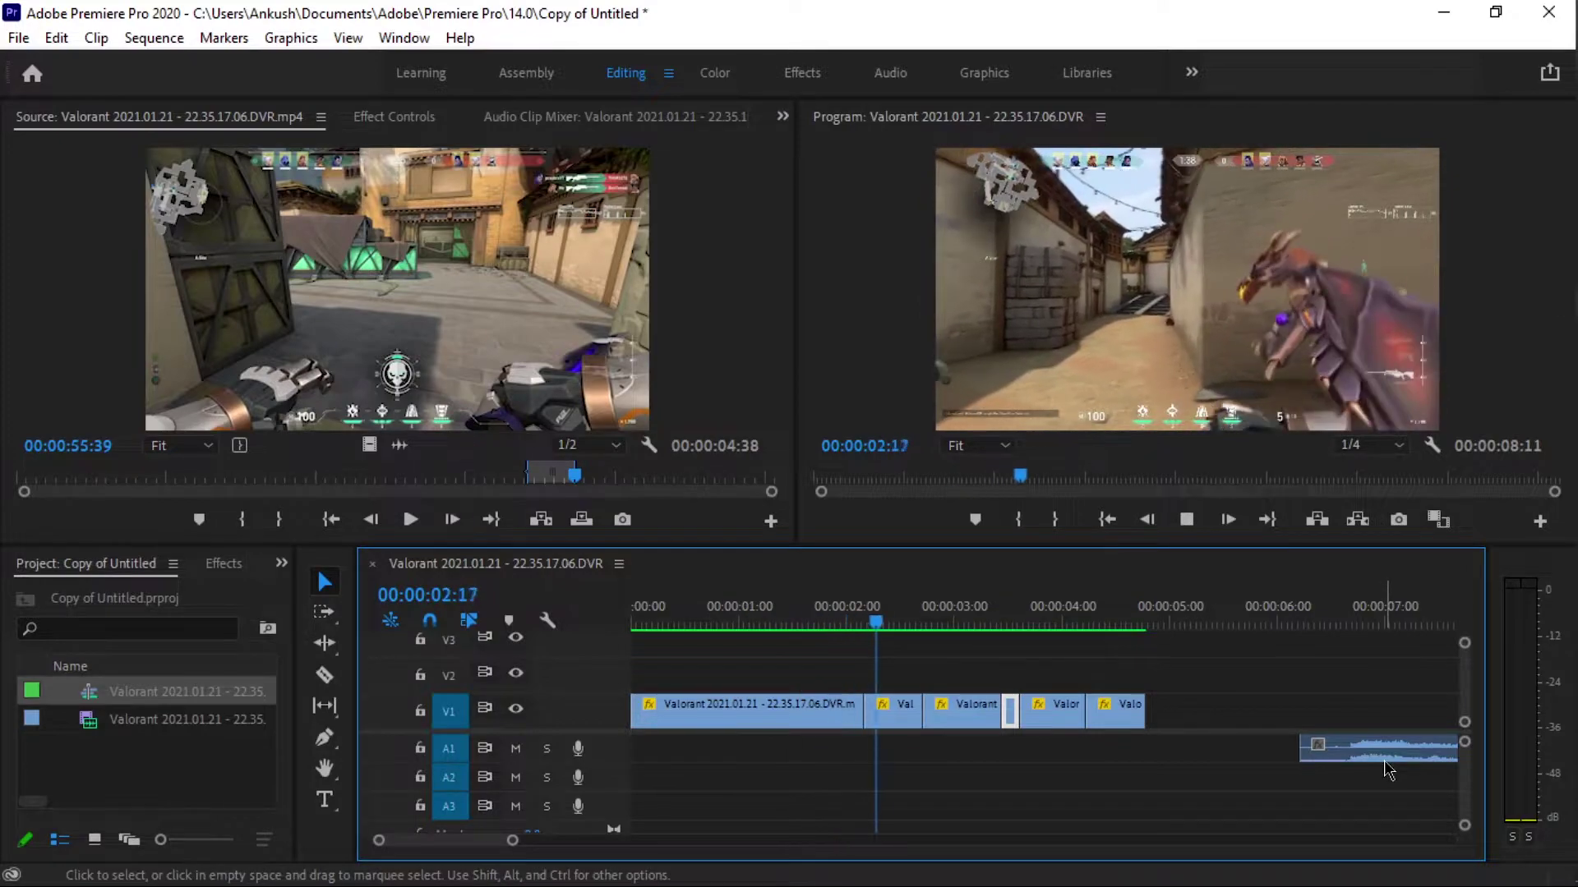
key(space)
mouse_move(1384, 761)
mouse_down()
mouse_move(975, 764)
mouse_move(977, 751)
mouse_up()
Nudge the A1 audio clip a few frames left, then right, around 00:00:02:14.
key(space)
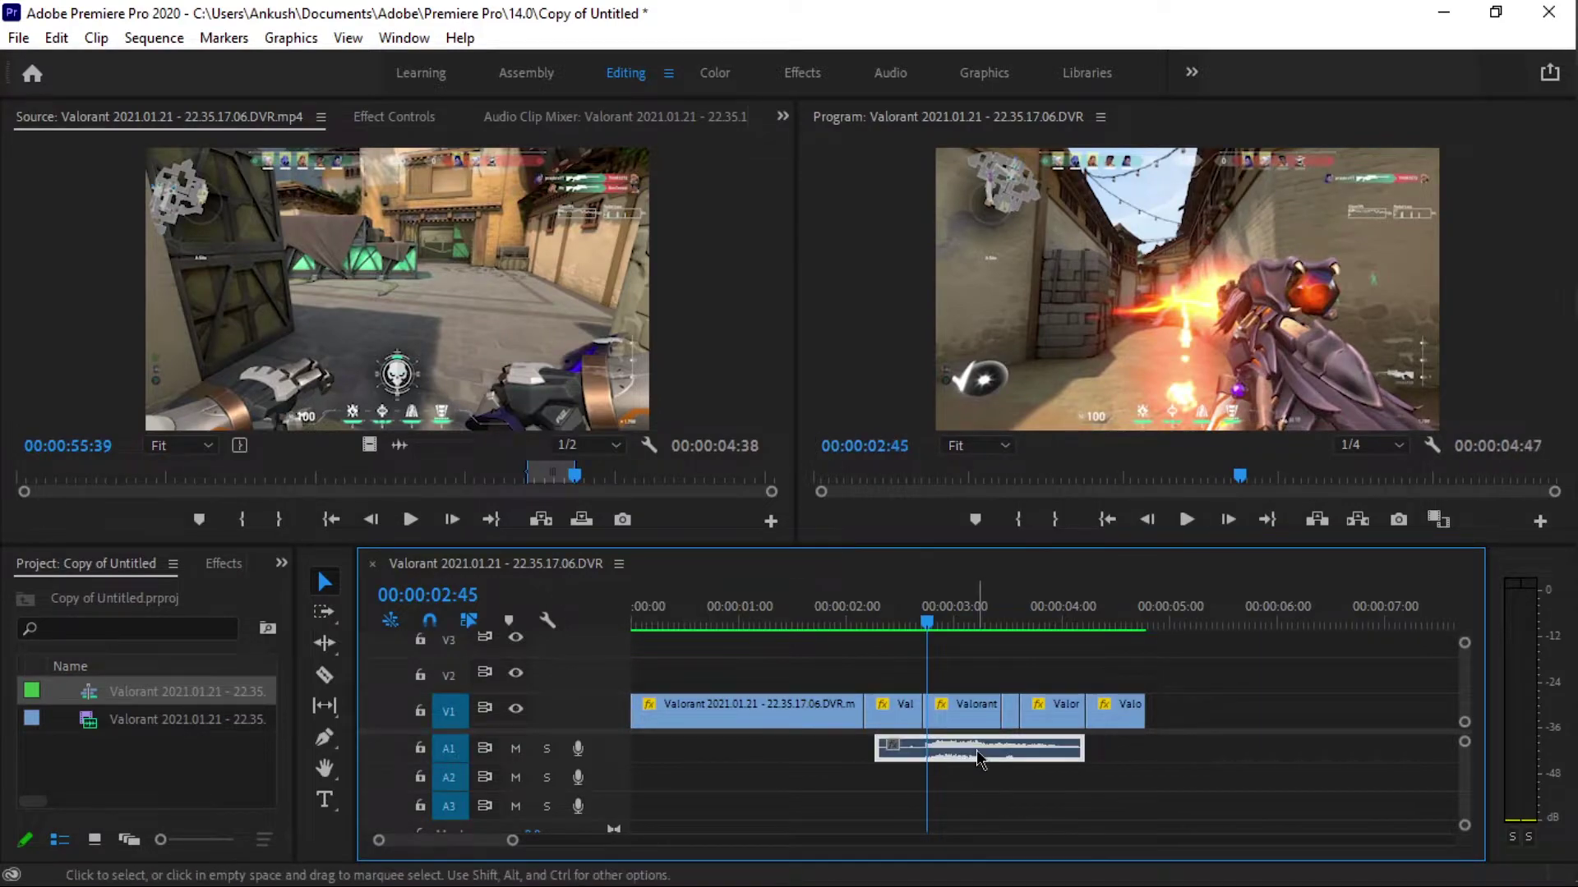
key(Left)
key(Left)
key(Left)
key(Left)
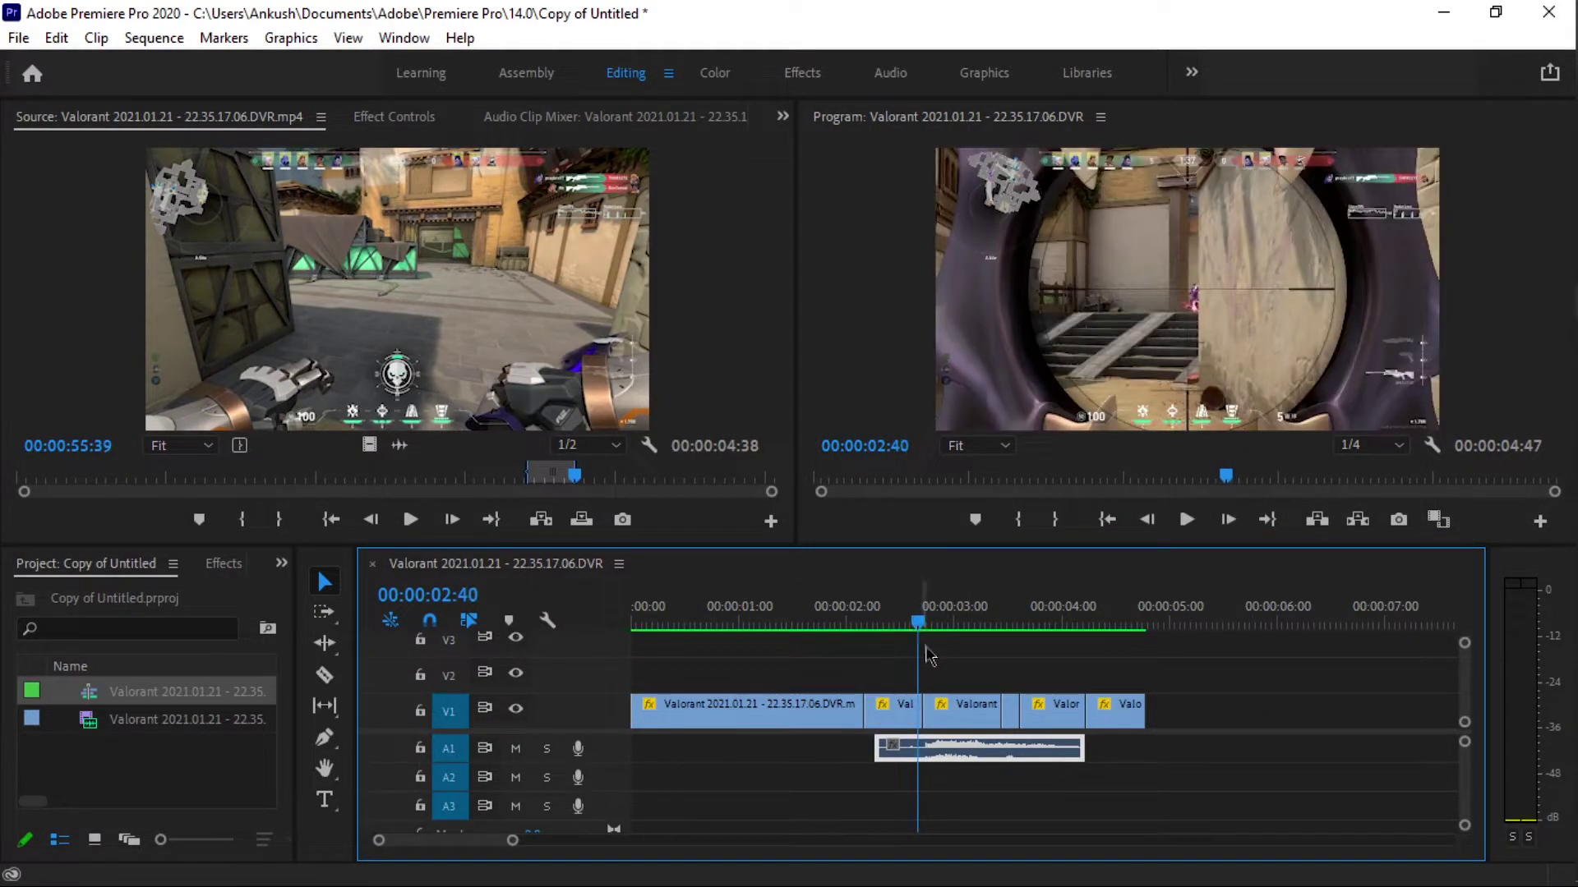
drag(969, 751, 965, 748)
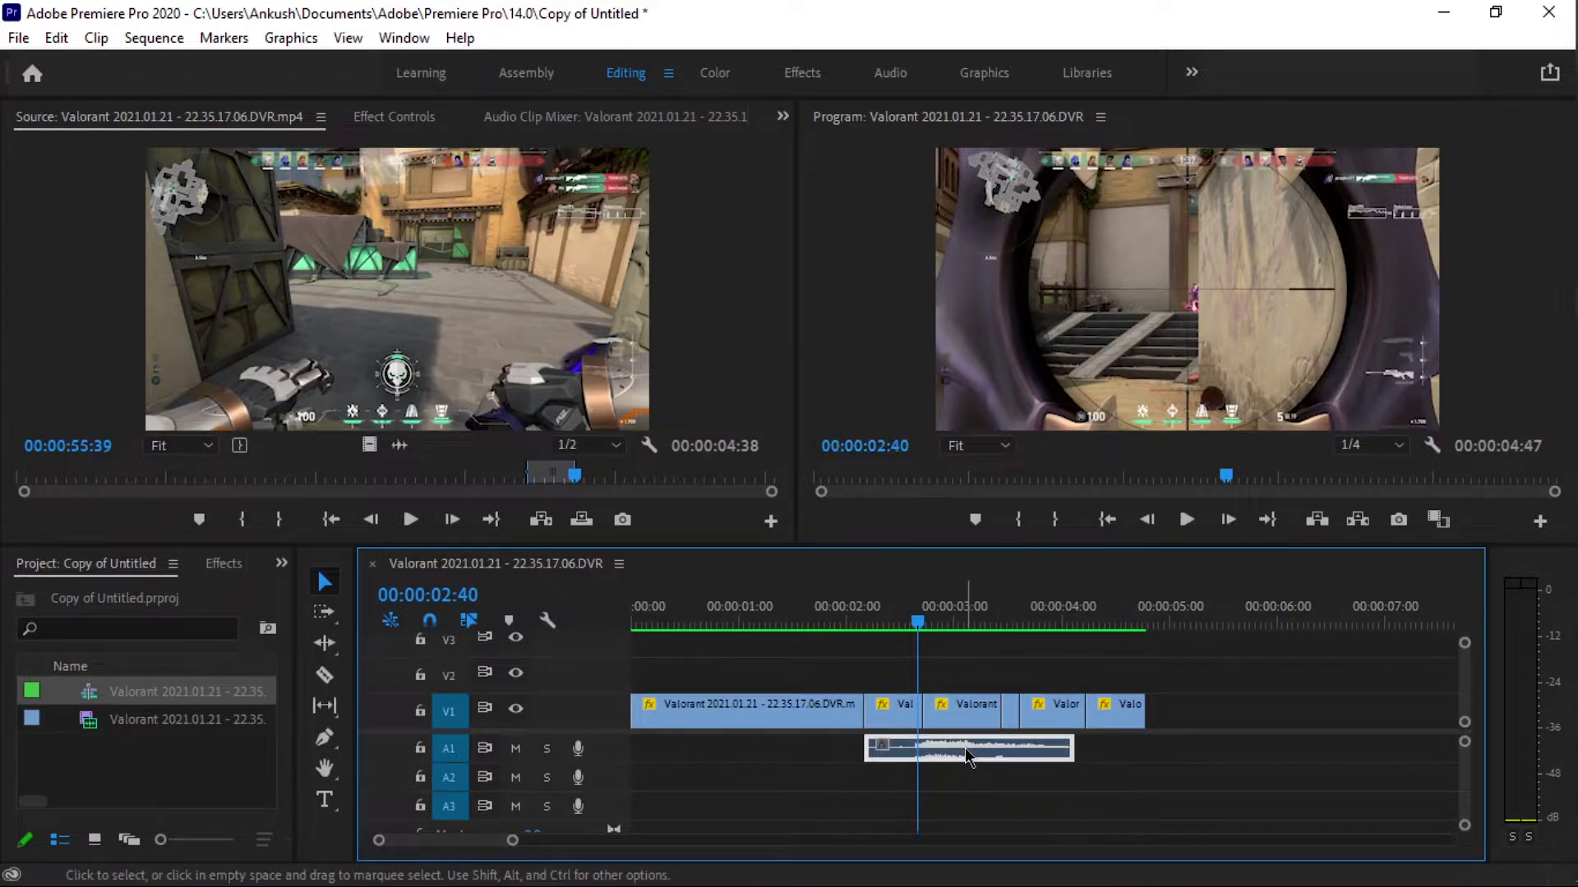
click(874, 623)
key(space)
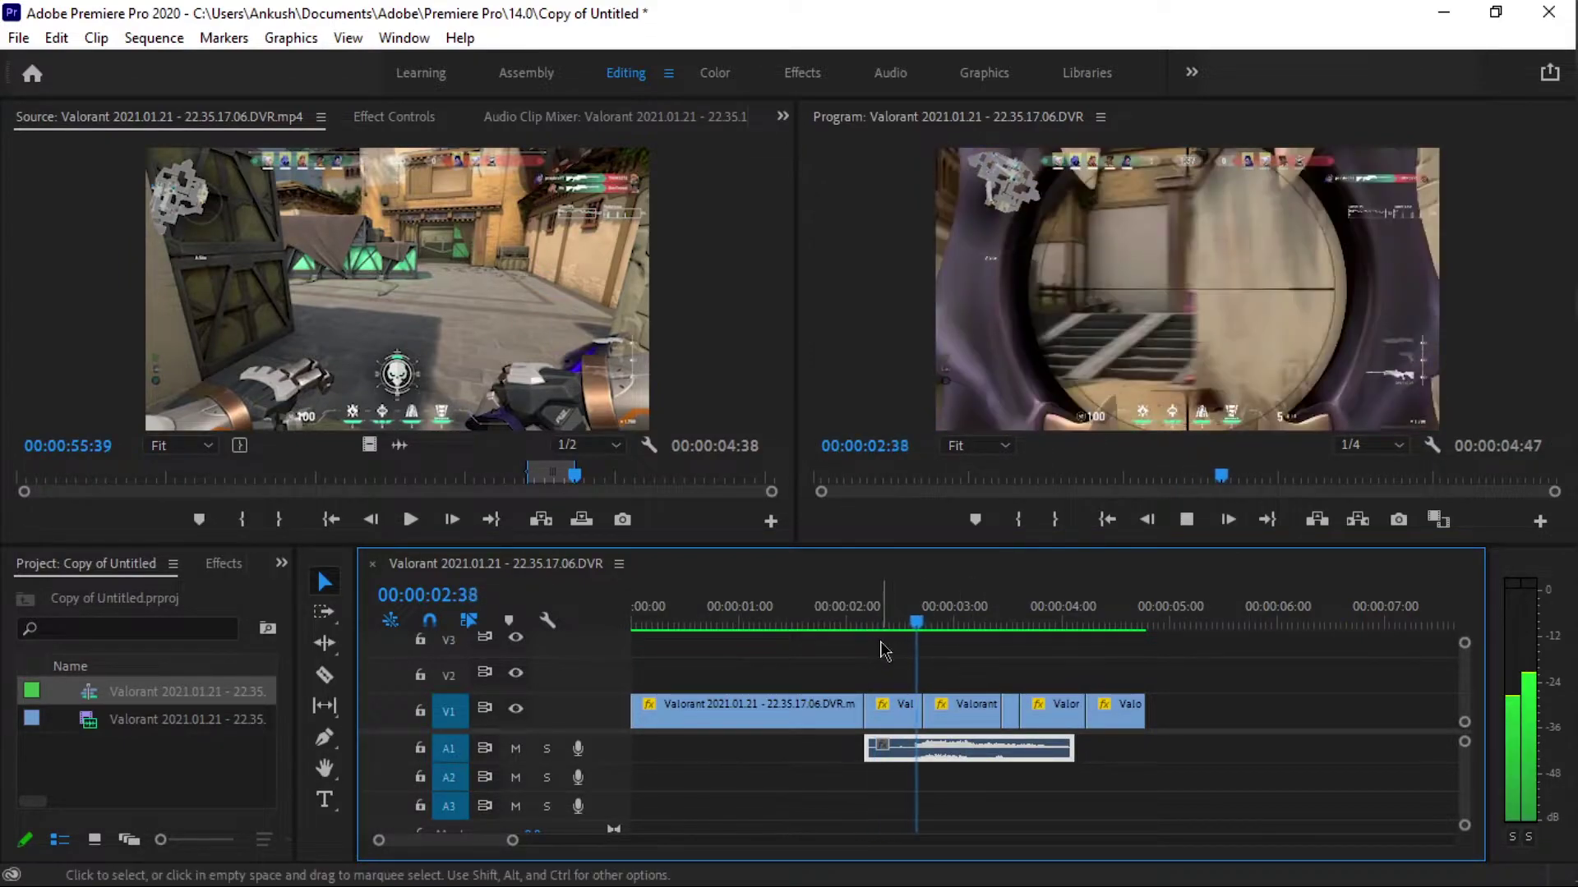
drag(958, 622, 878, 675)
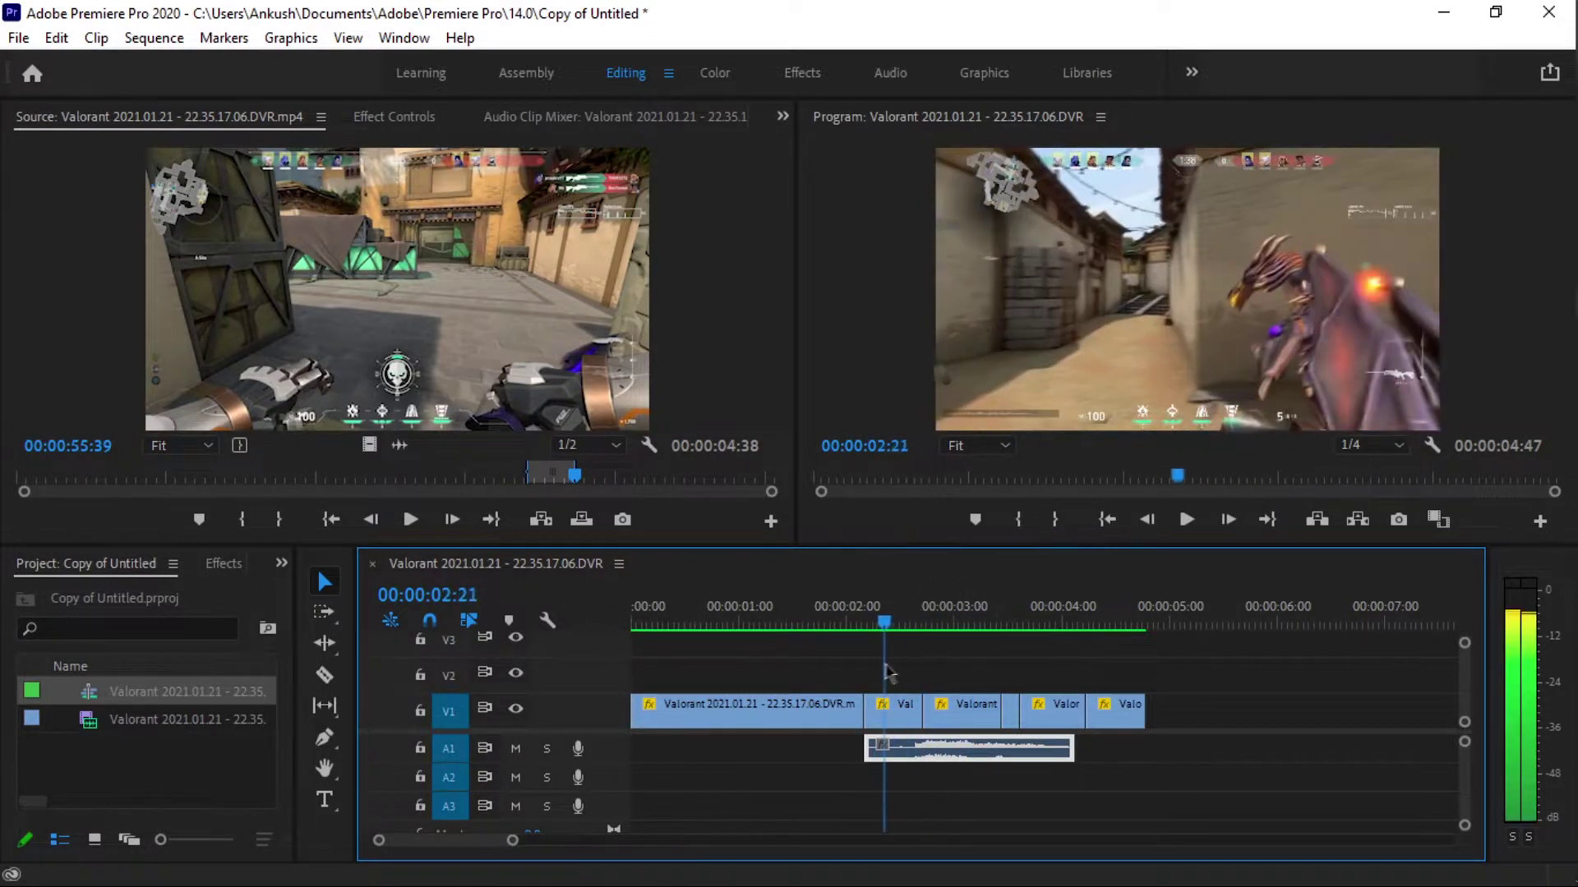
drag(944, 768, 950, 769)
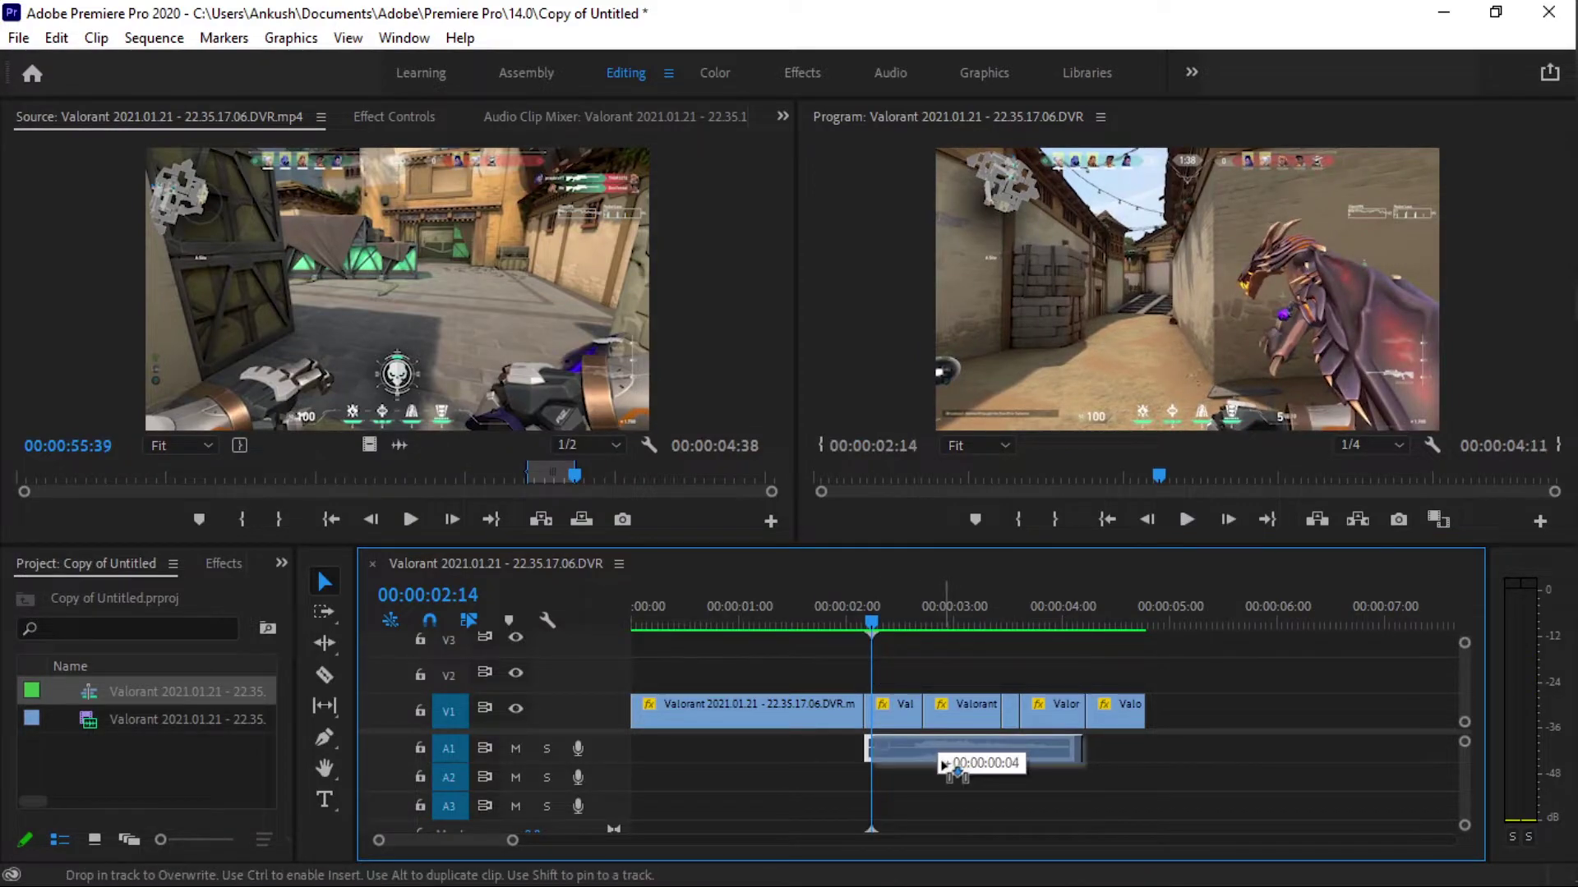
Play the whole sequence from the start to verify the audio timing.
key(space)
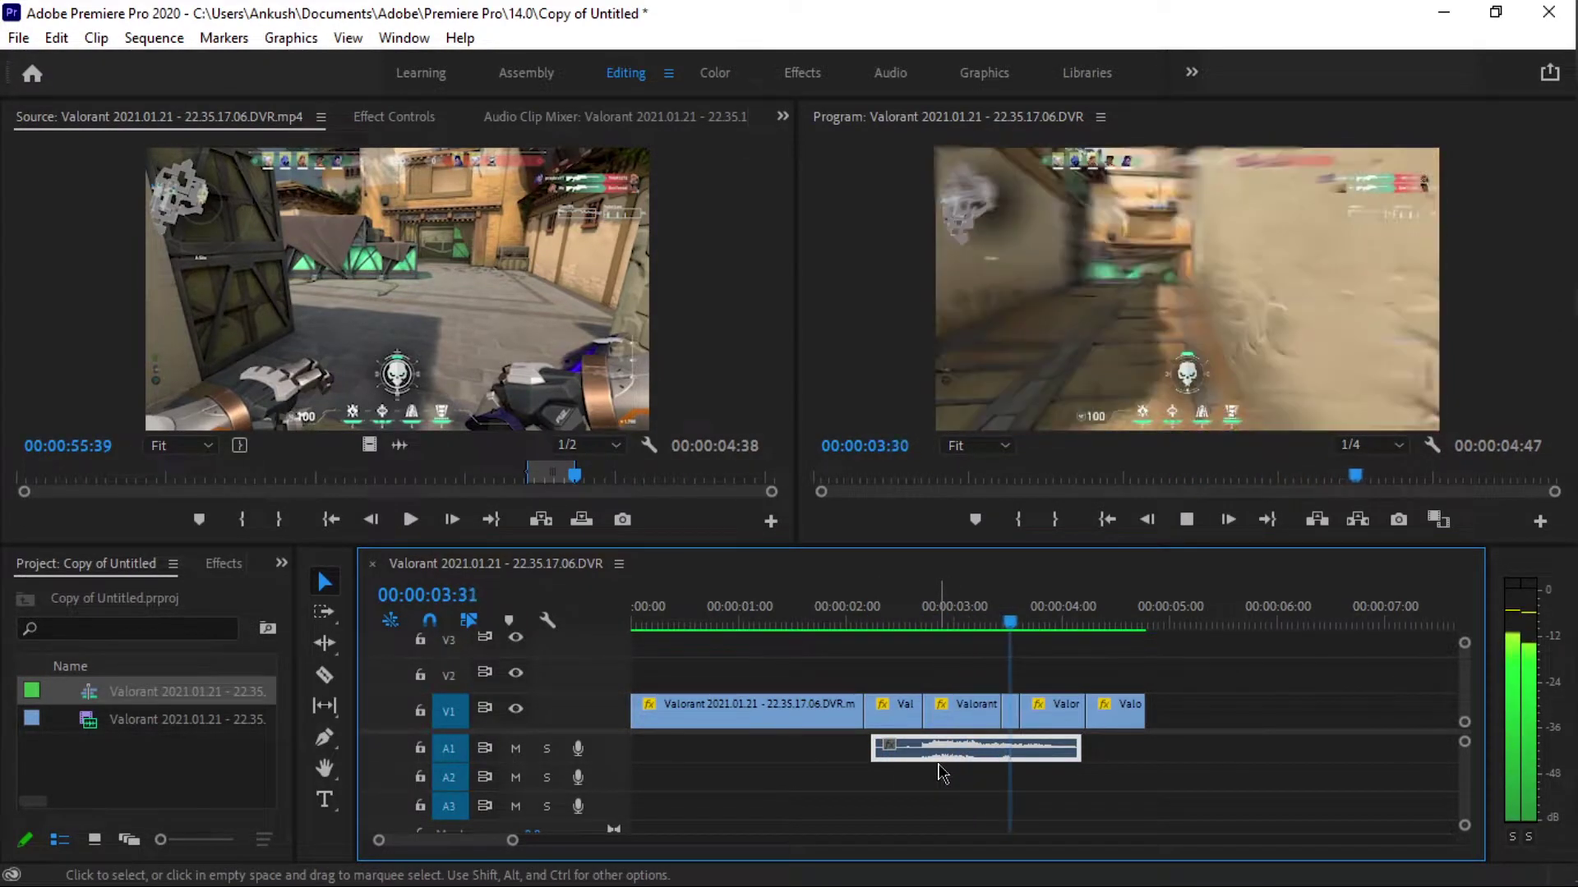
key(space)
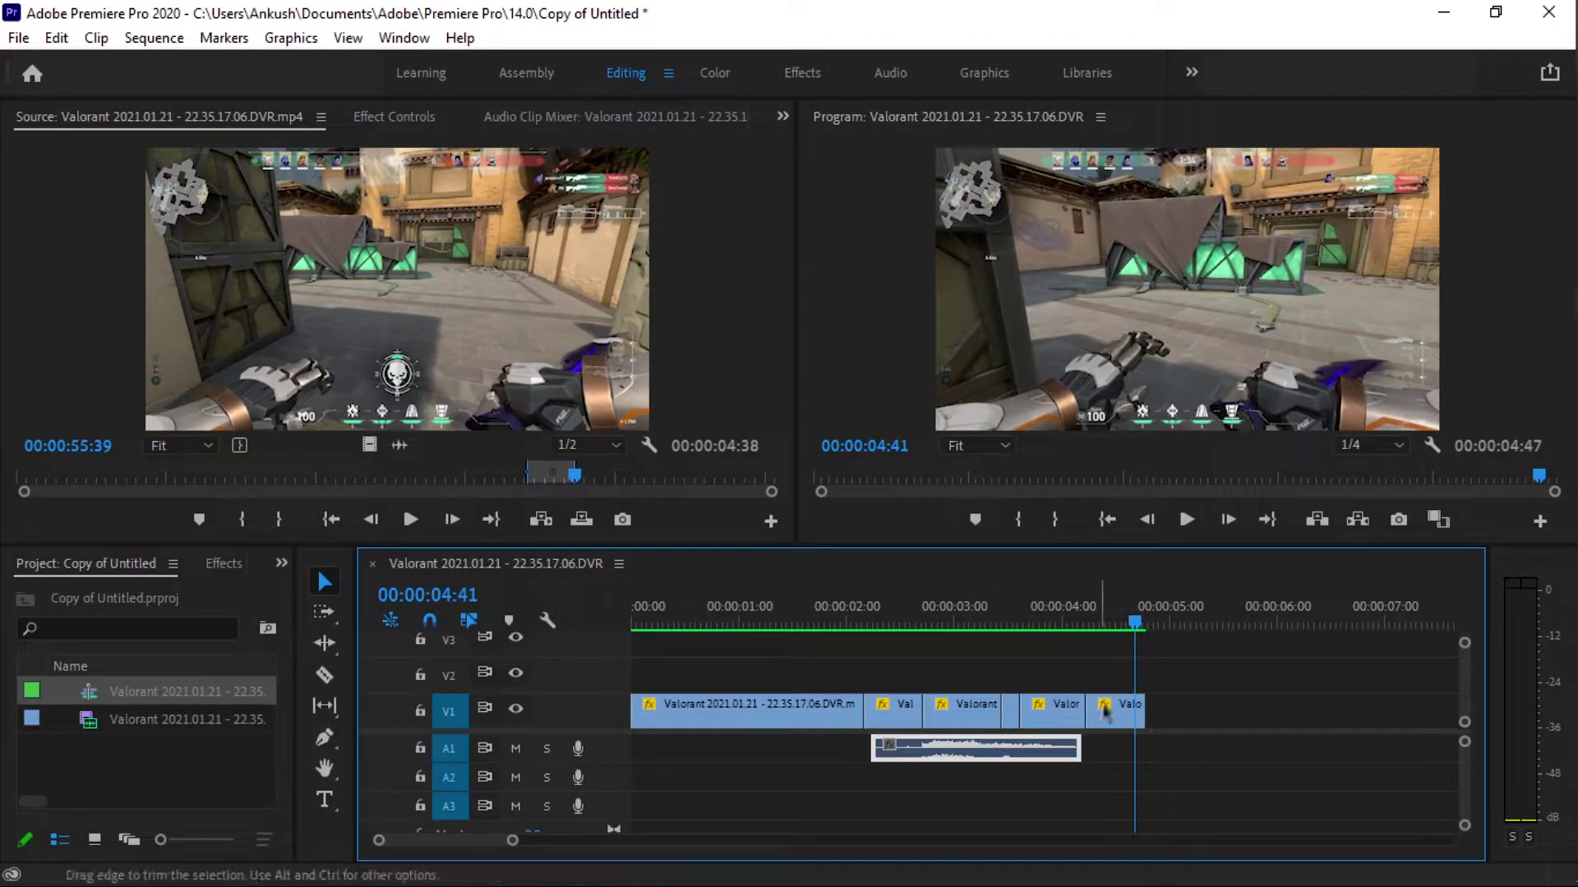
drag(746, 618, 618, 637)
key(space)
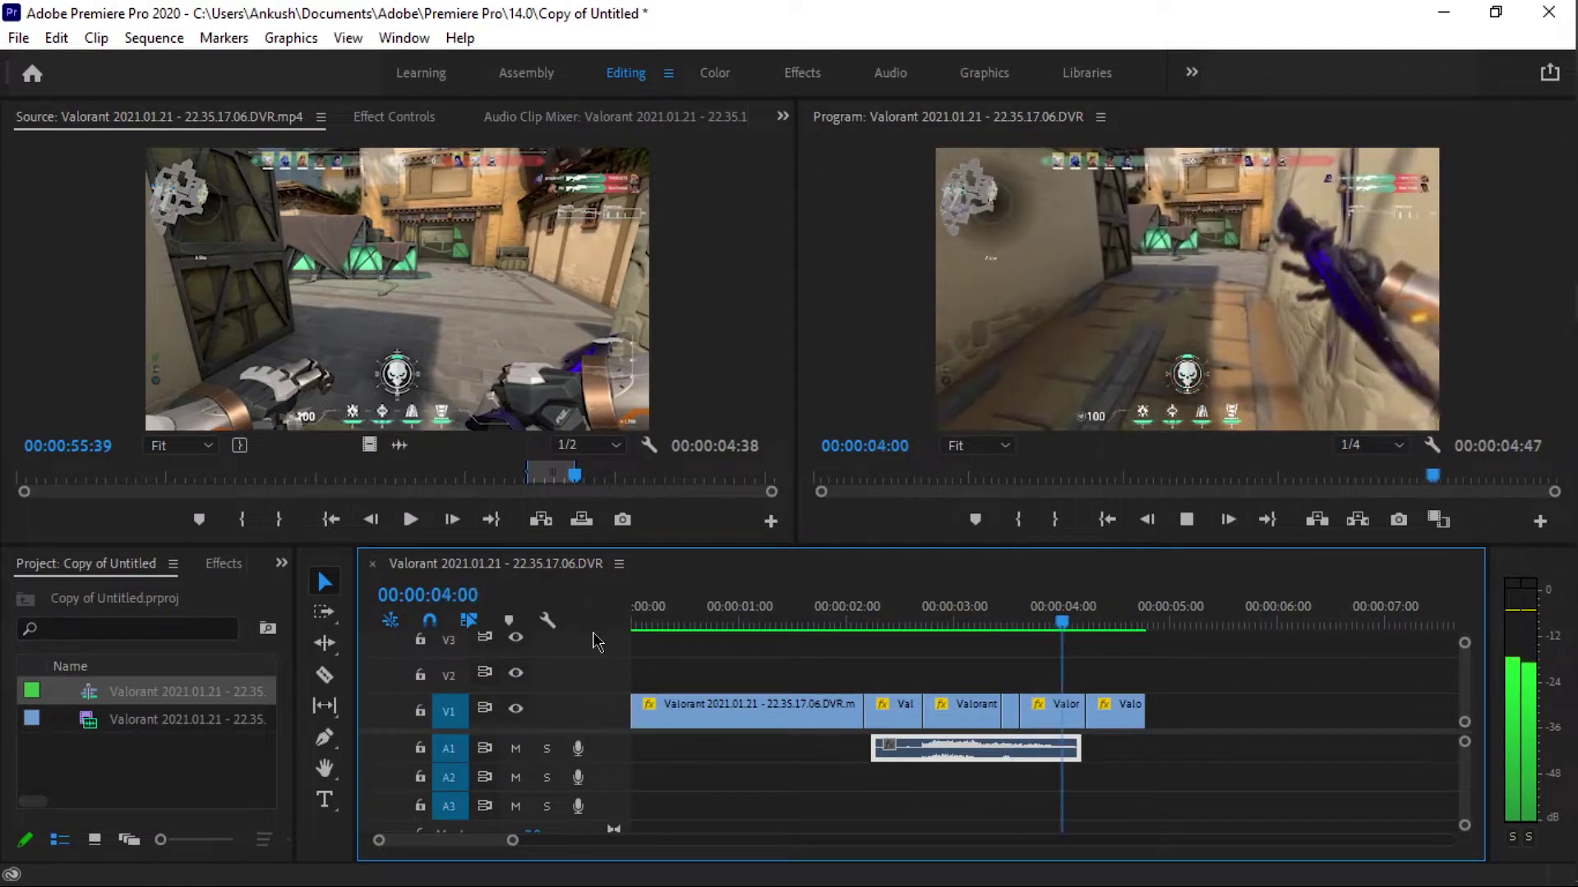
key(space)
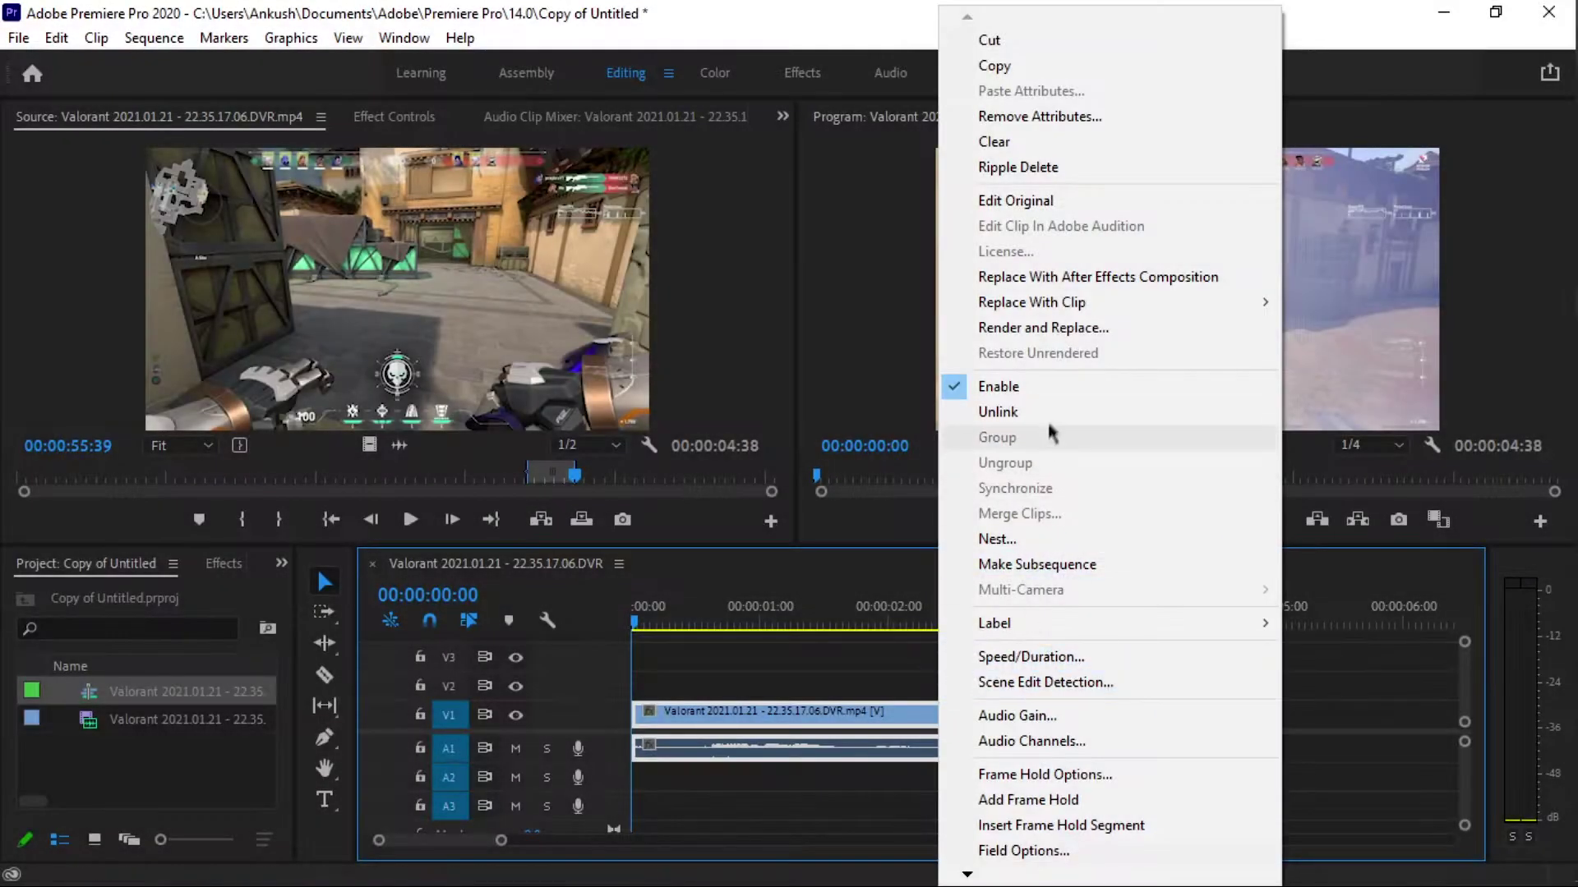
Unlink the Valorant clip's audio from its video, select the A1 audio clip, and preview playback.
click(1048, 409)
click(913, 759)
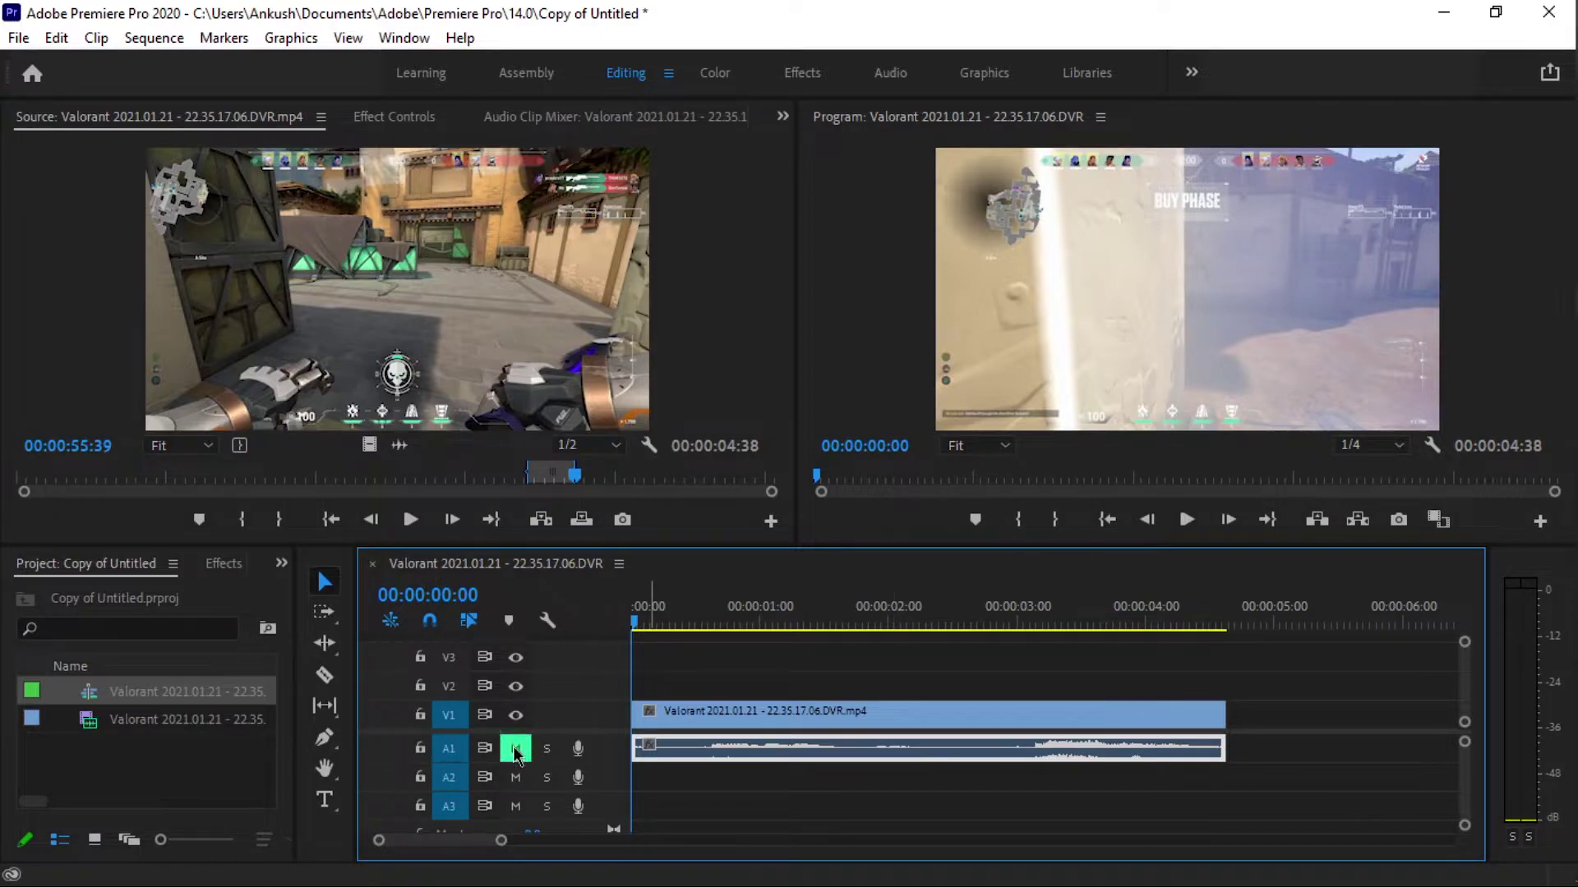
key(space)
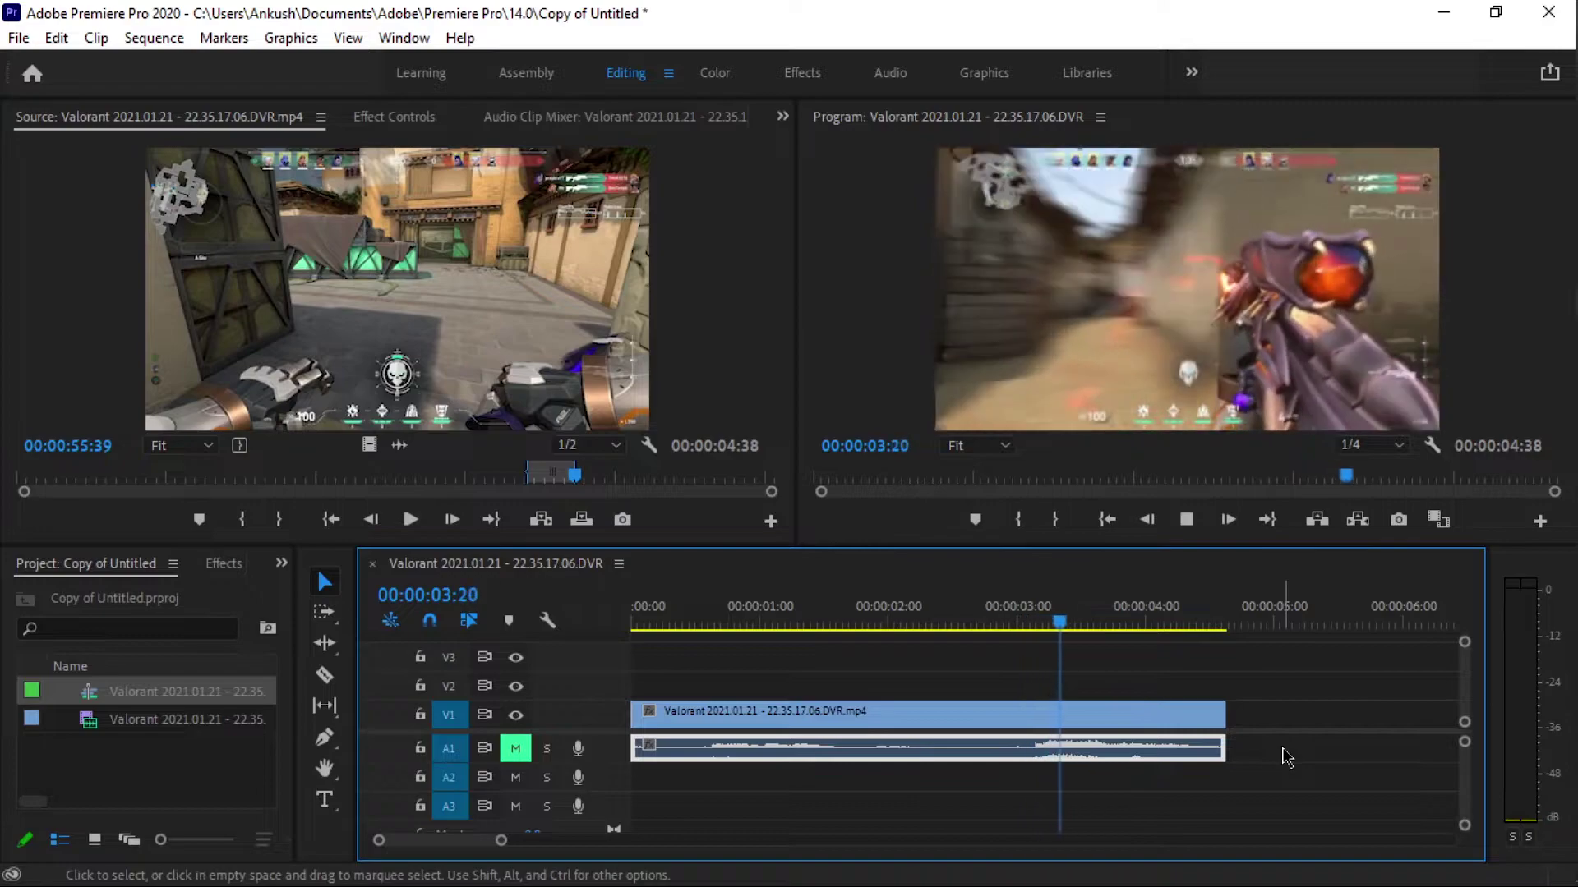
key(space)
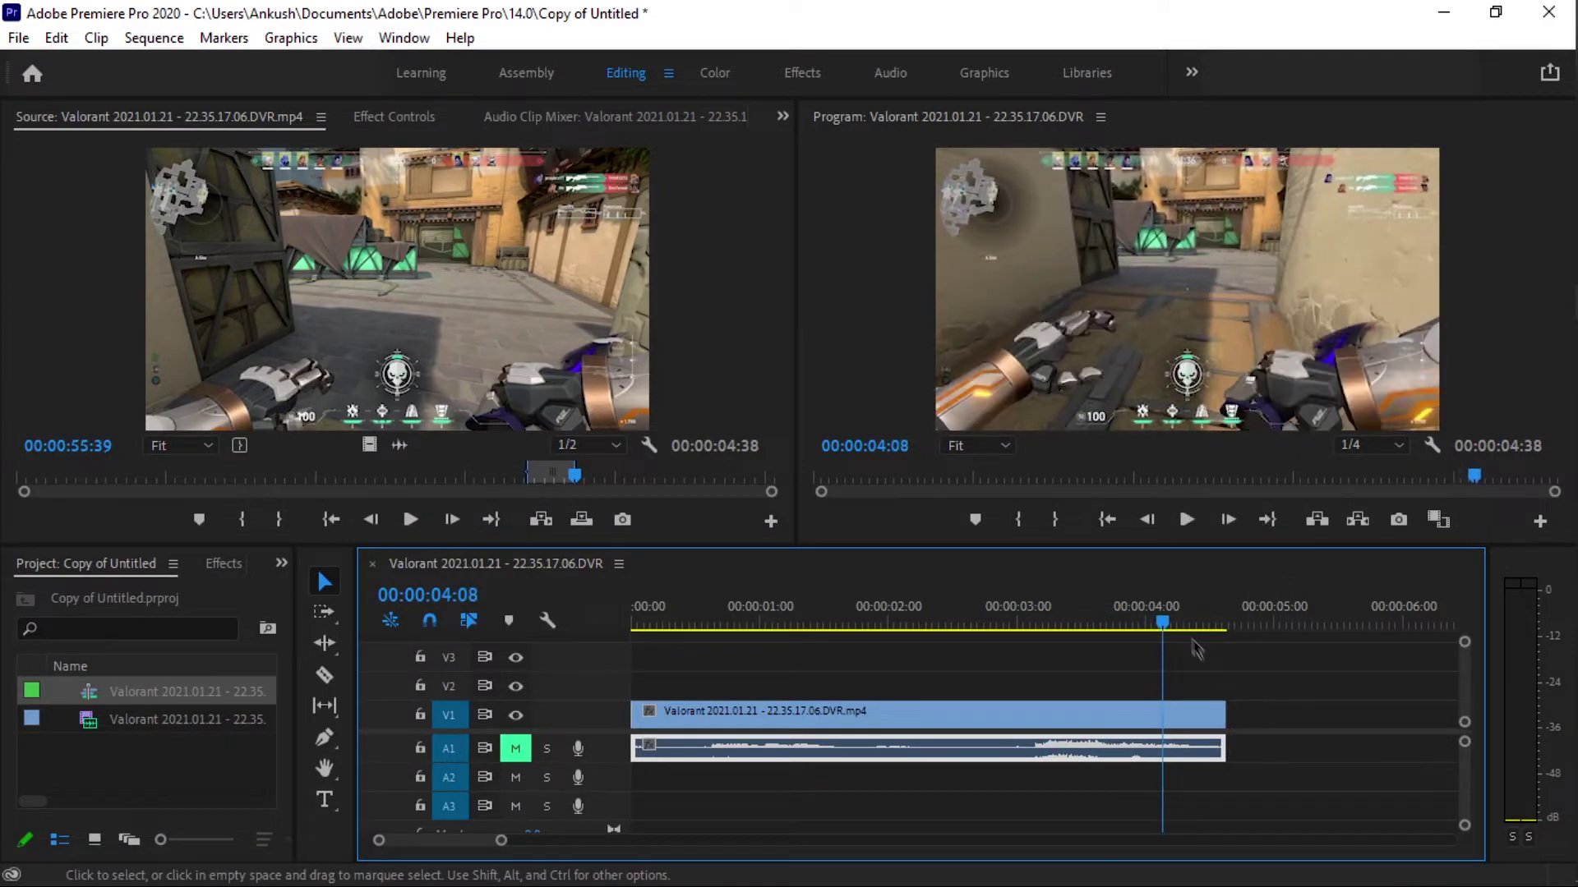
Set the gameplay clip's time interpolation to Optical Flow.
click(930, 626)
right_click(1011, 736)
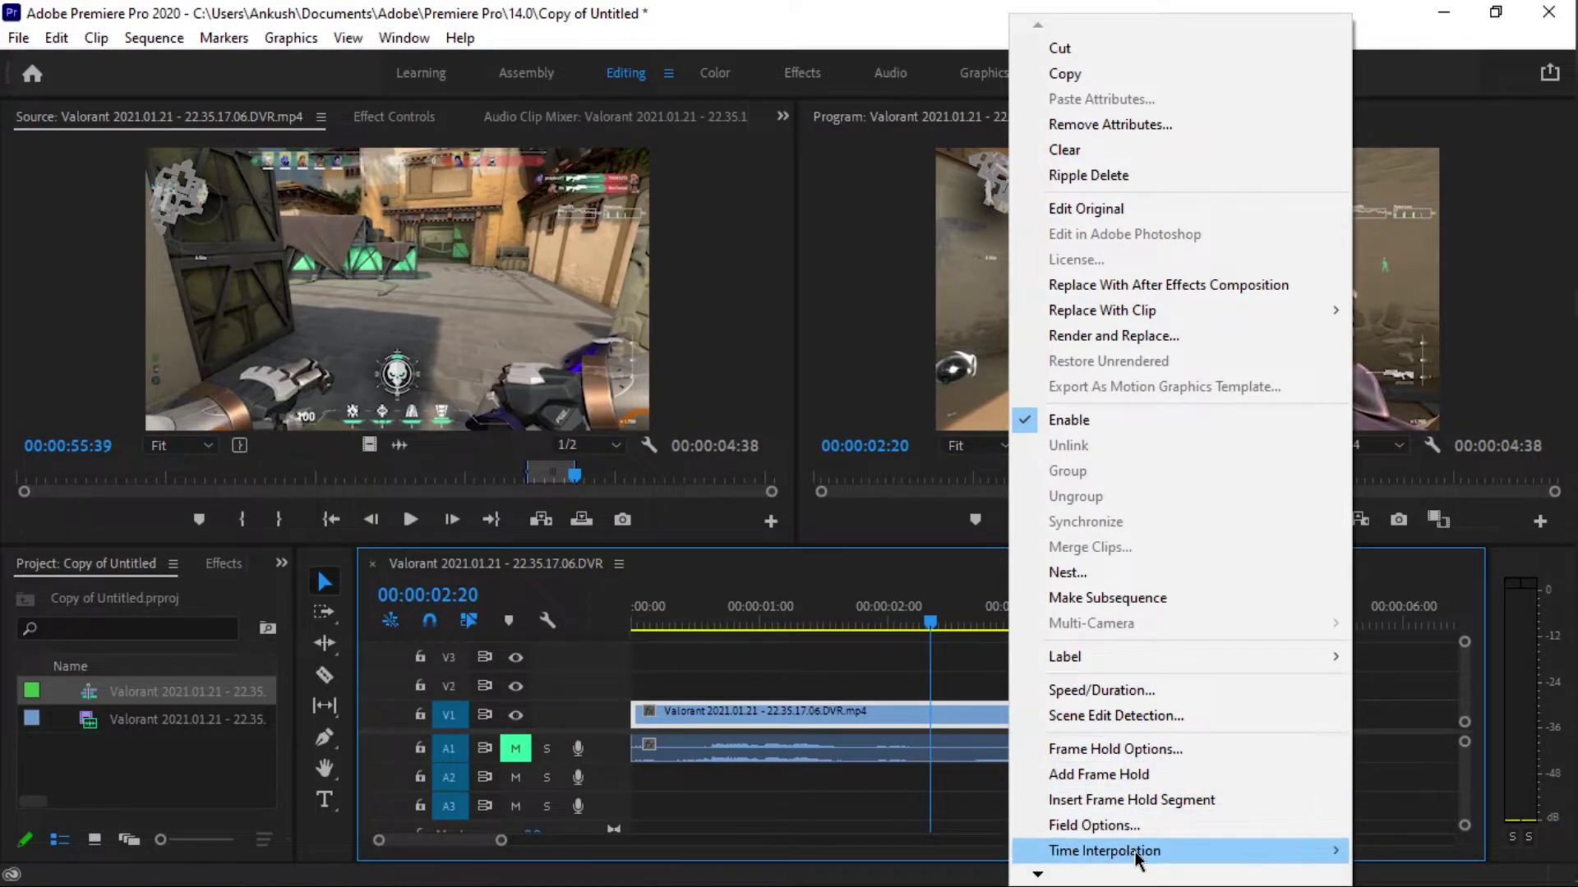
mouse_move(1142, 854)
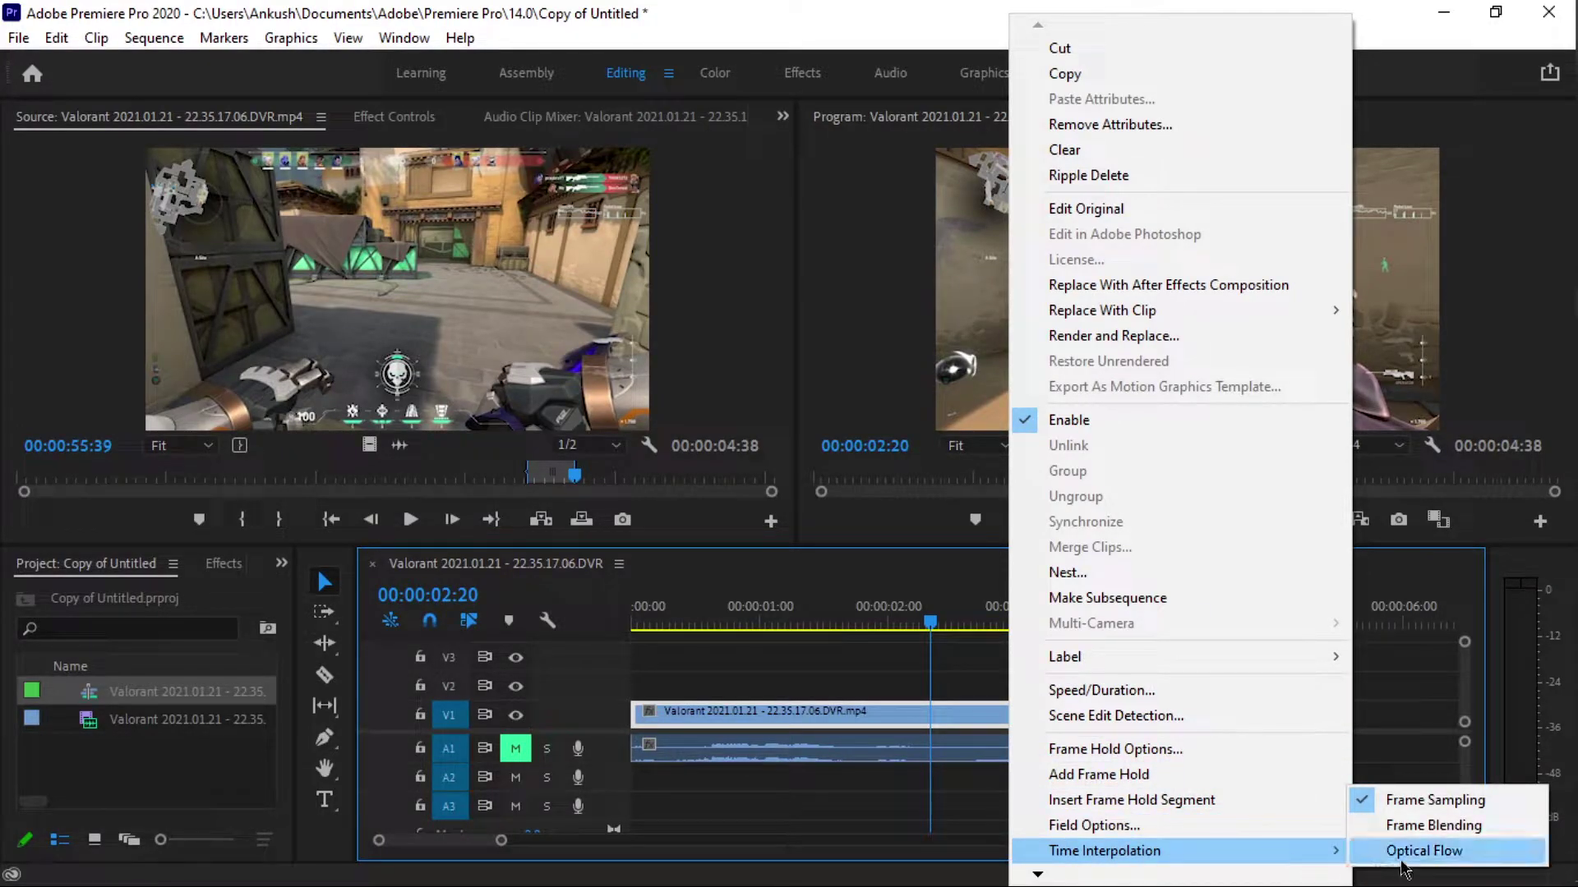
click(1423, 850)
Show the clip's Time Remapping > Speed keyframes on the timeline.
right_click(1094, 722)
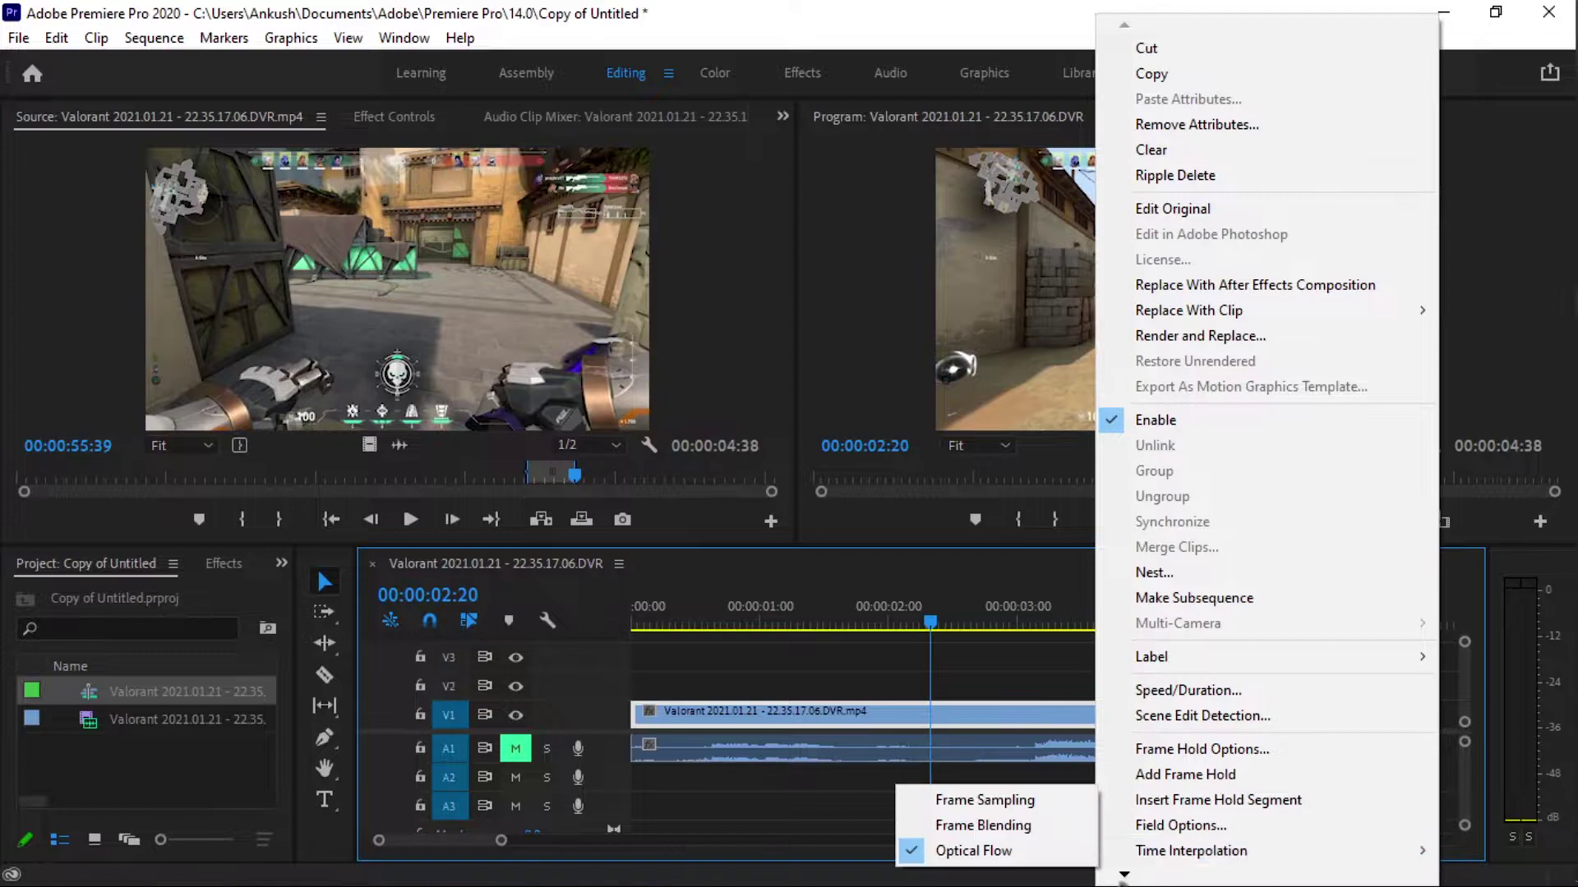
mouse_move(1122, 876)
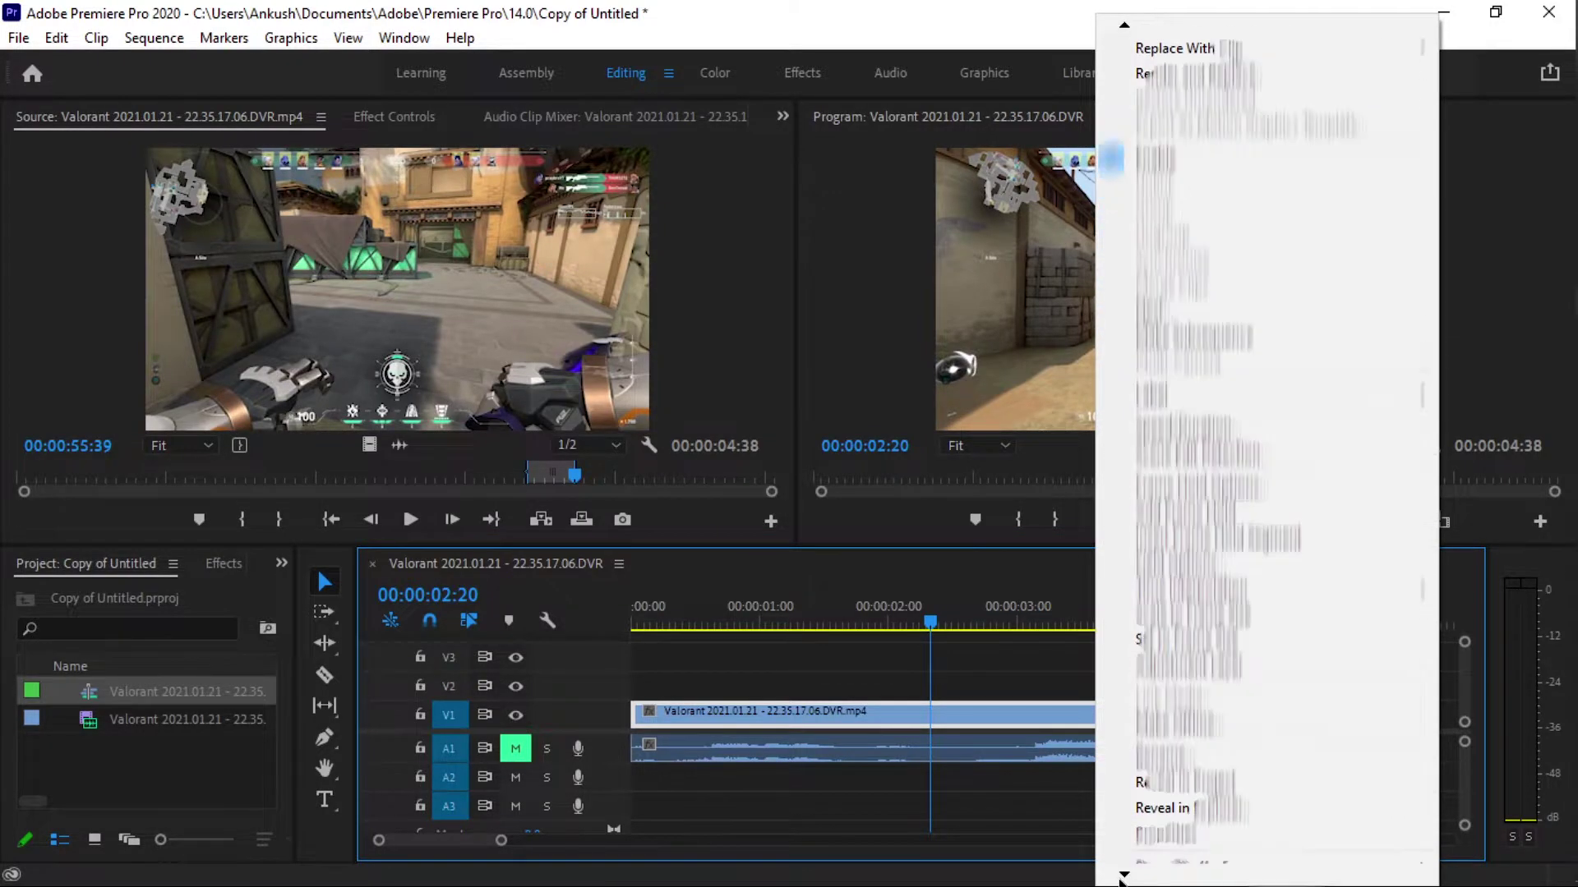
mouse_move(1205, 856)
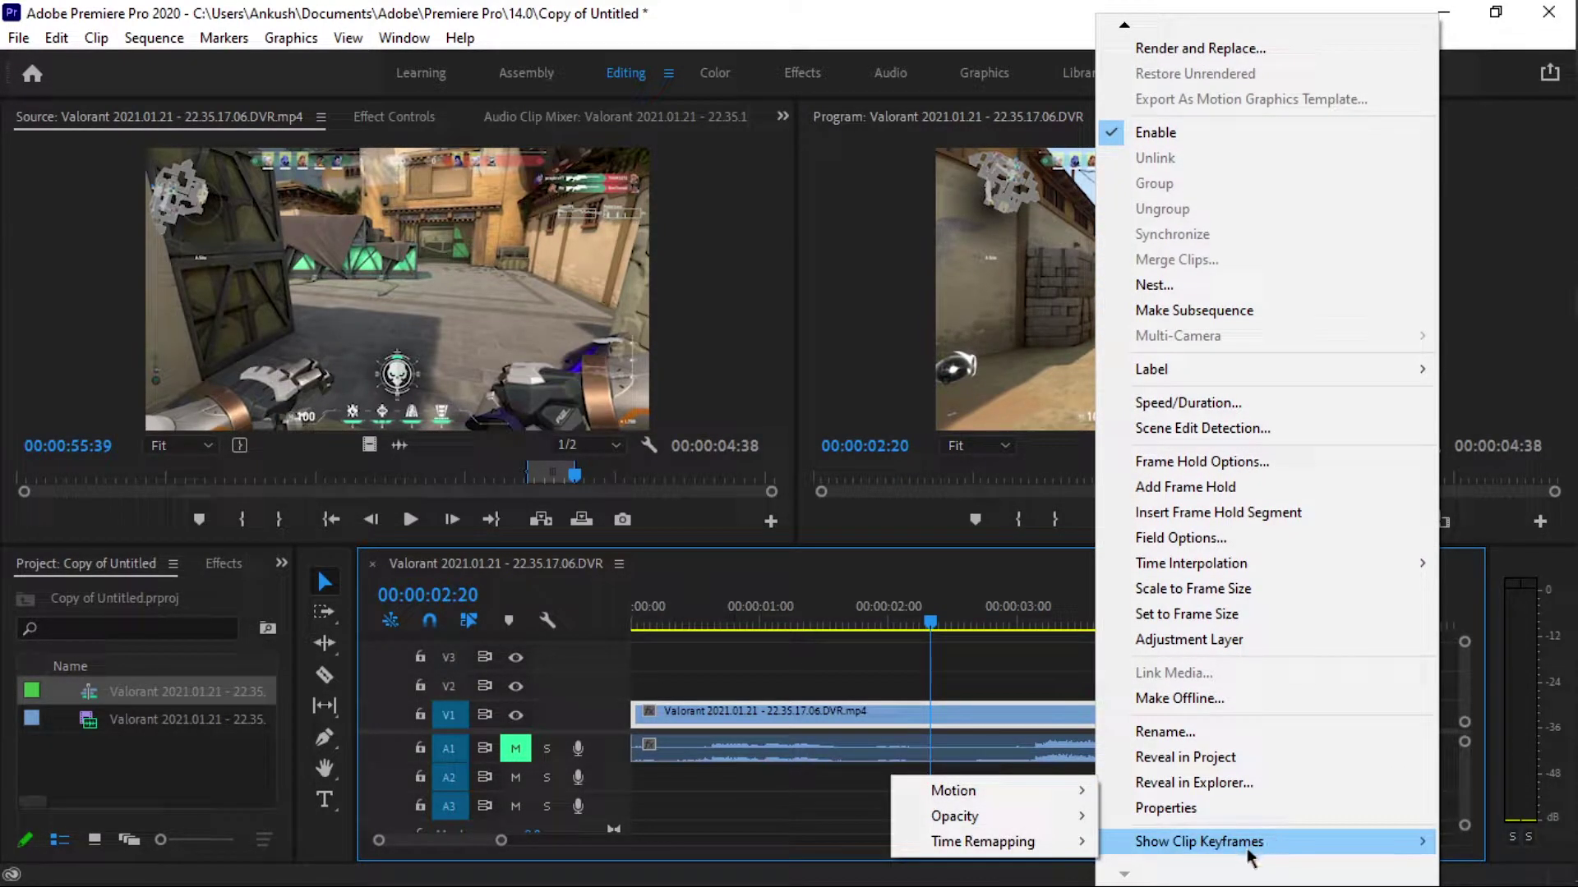
mouse_move(1021, 843)
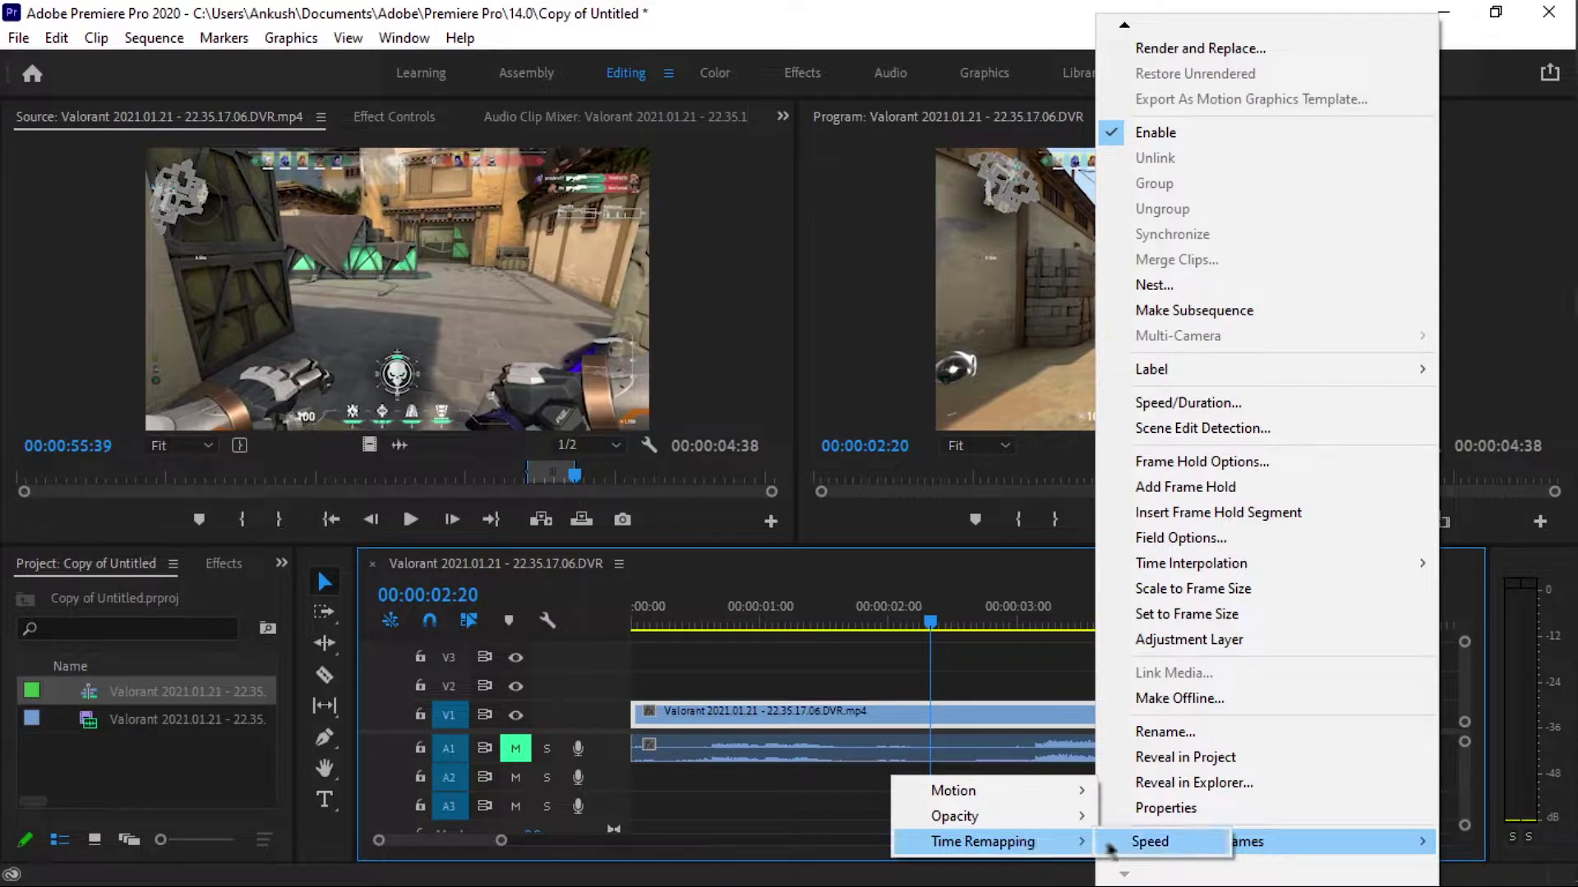
click(1151, 842)
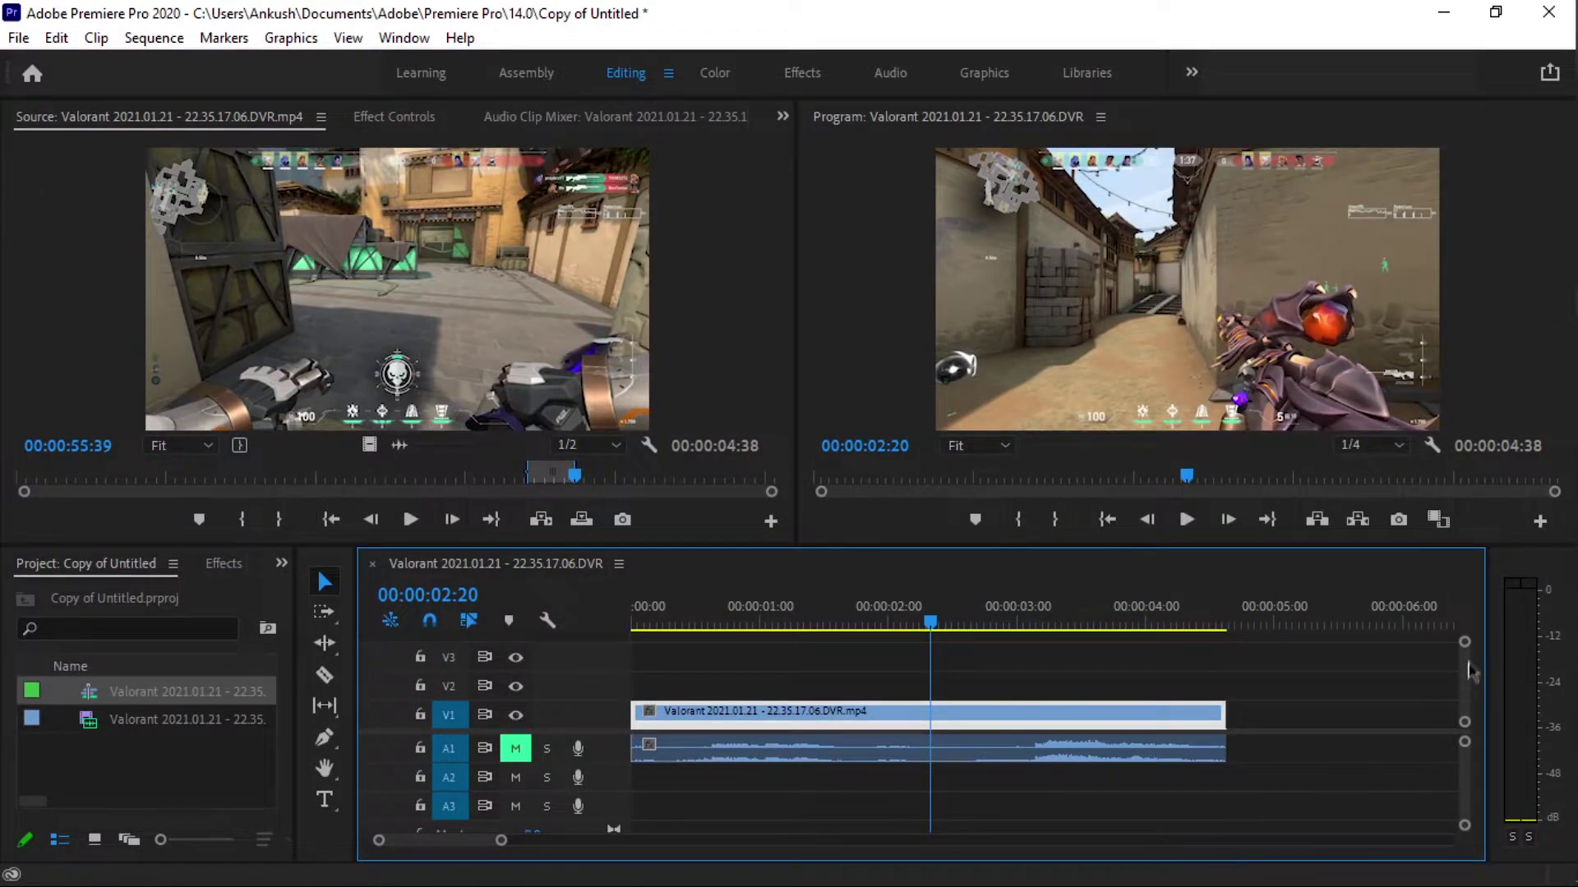
Return the playhead to the start and raise the clip's speed from 116% to about 300%.
drag(1465, 645, 1465, 658)
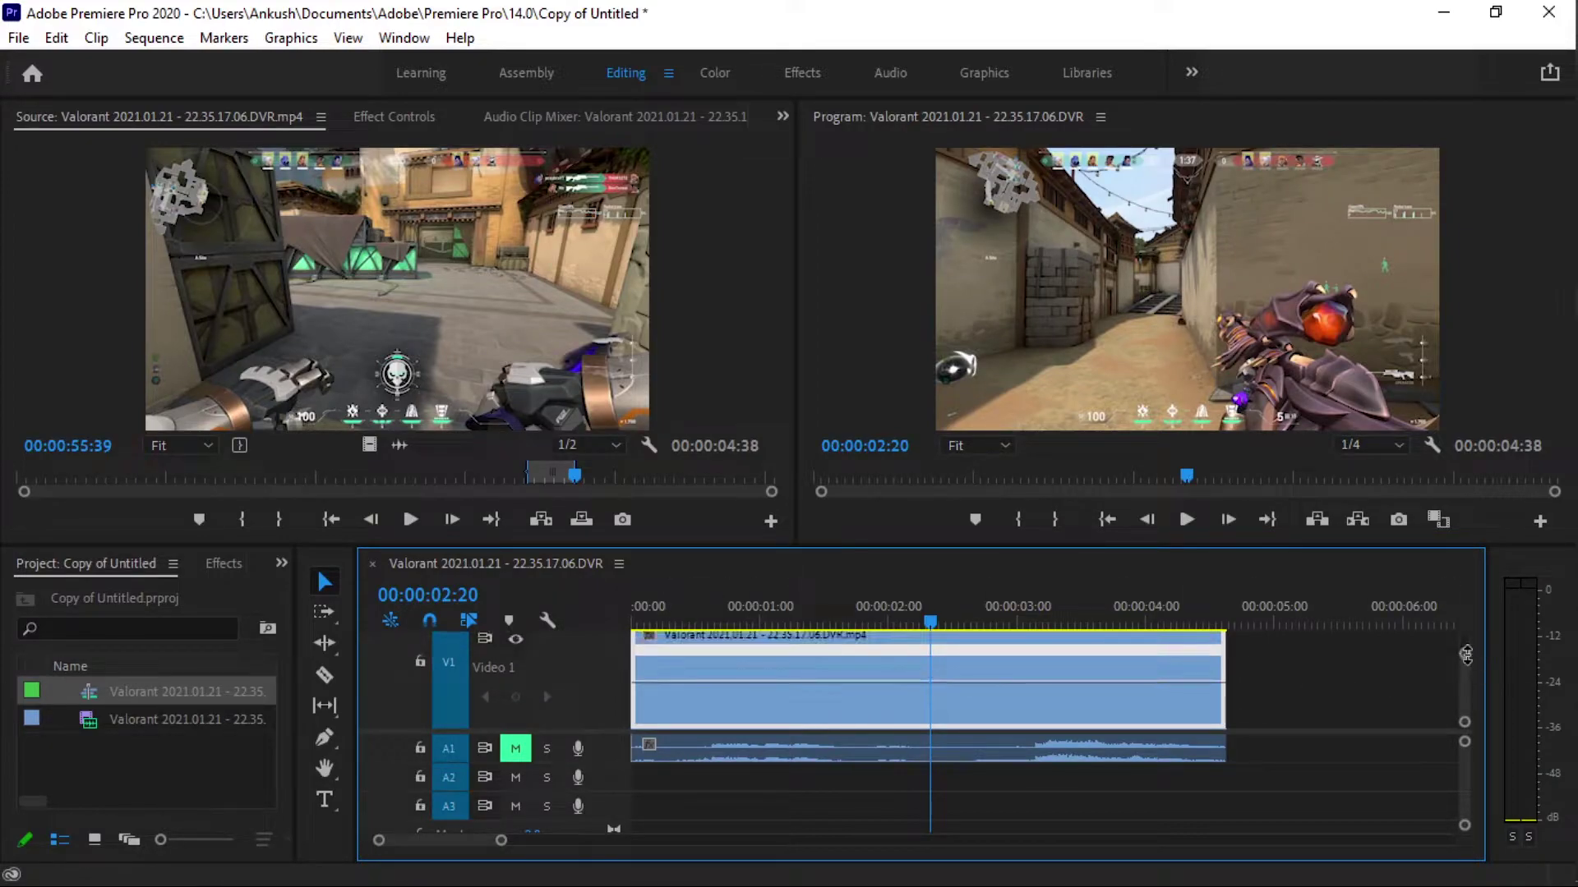
drag(1468, 662, 1467, 653)
drag(934, 633, 633, 641)
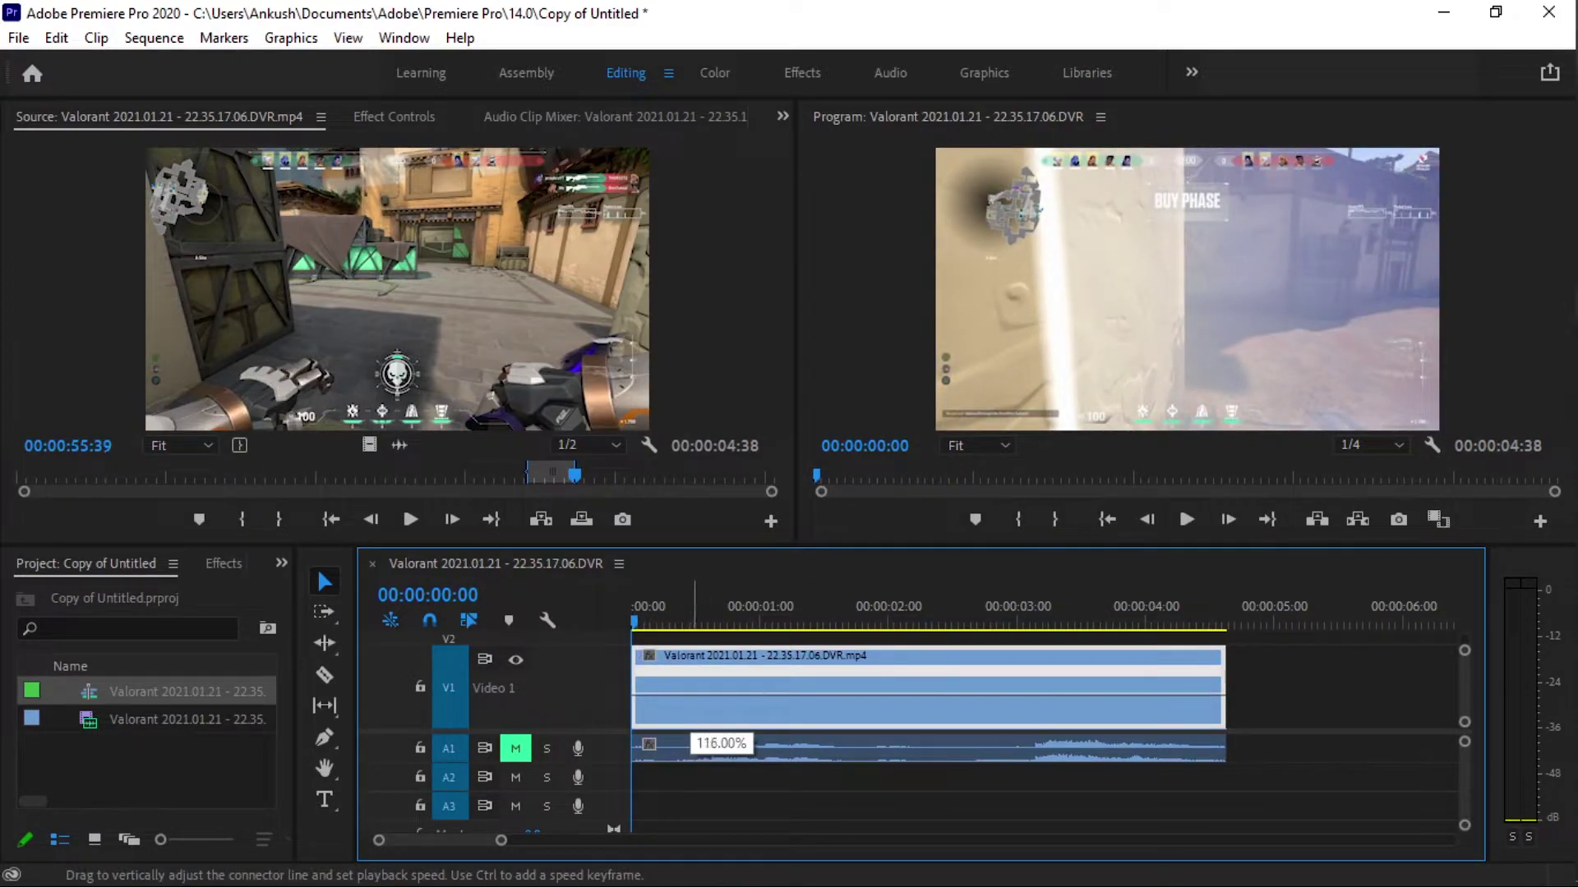
drag(694, 695, 703, 688)
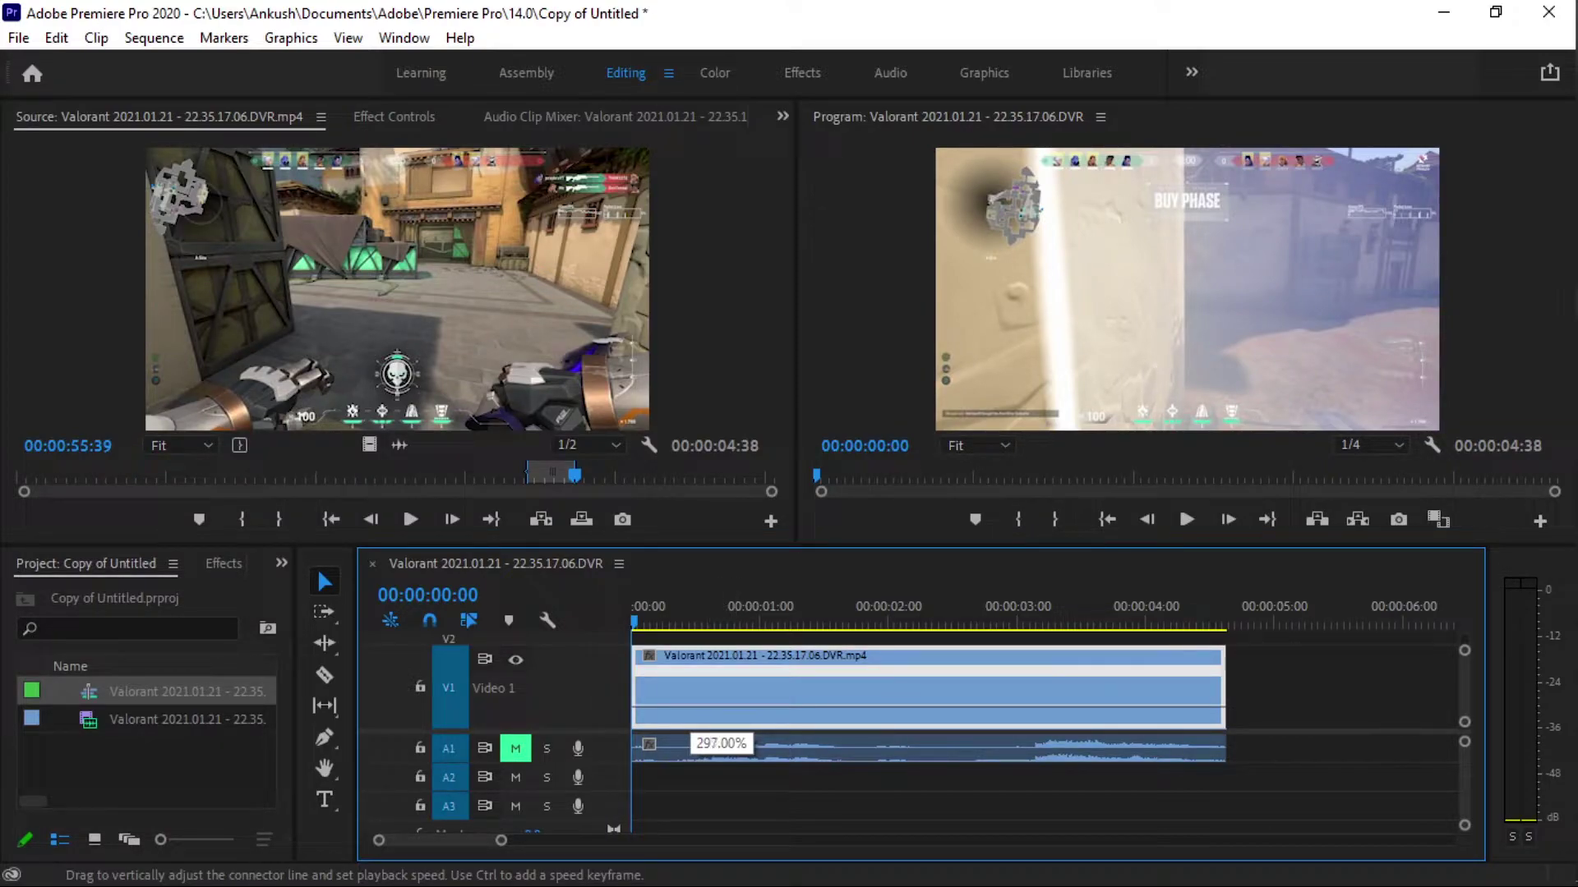
drag(695, 731, 691, 474)
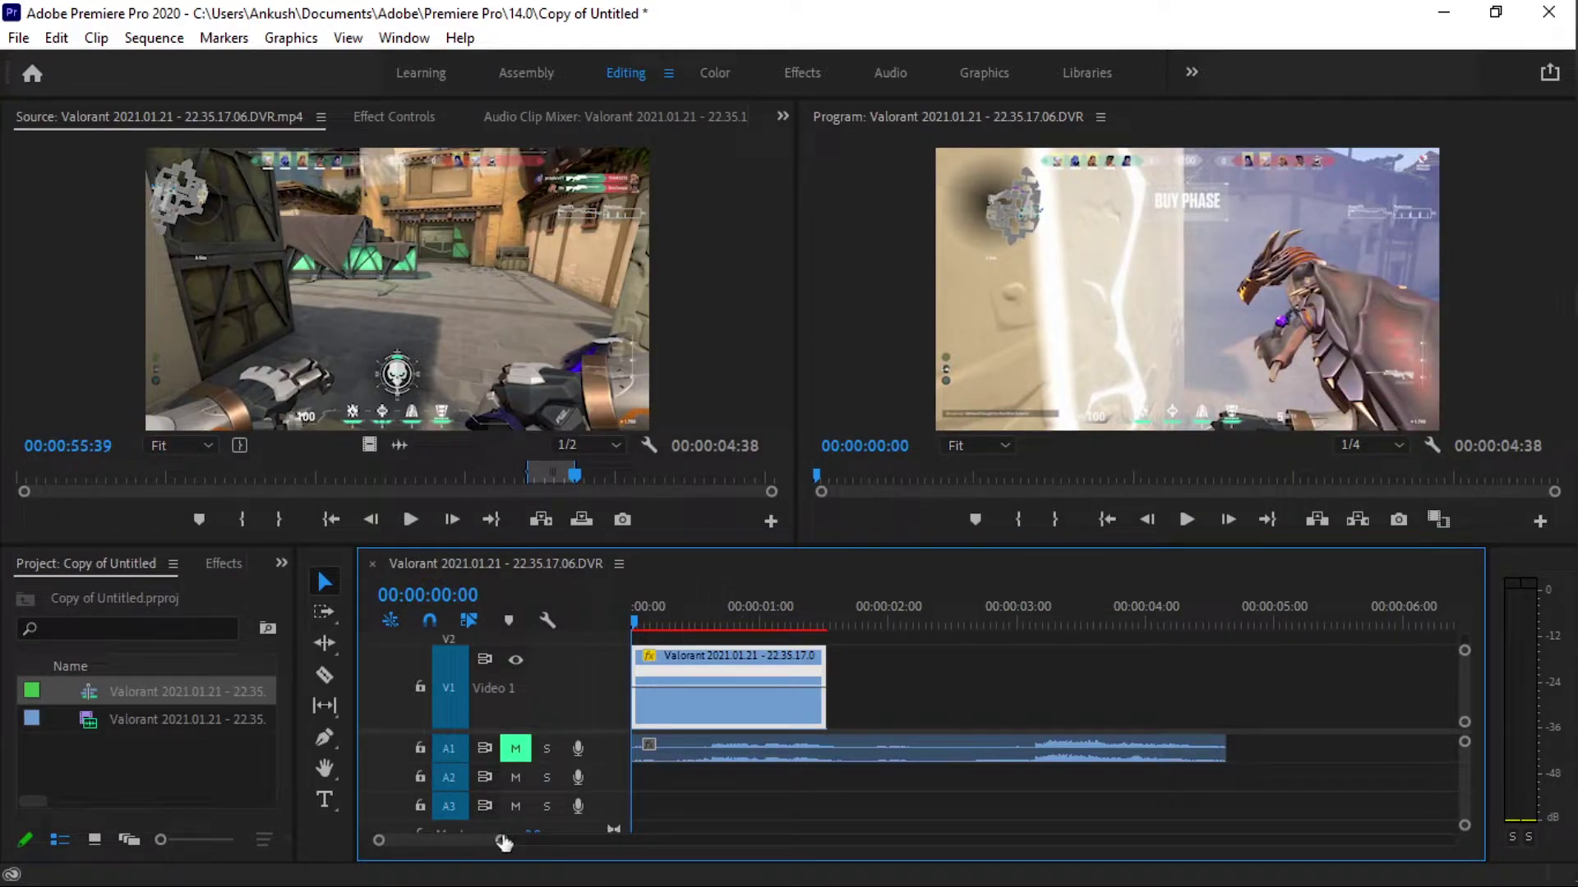
Preview the sped-up clip, park the playhead at 00:00:00:18, and expand the V1 track for keyframes.
drag(504, 842, 411, 840)
key(space)
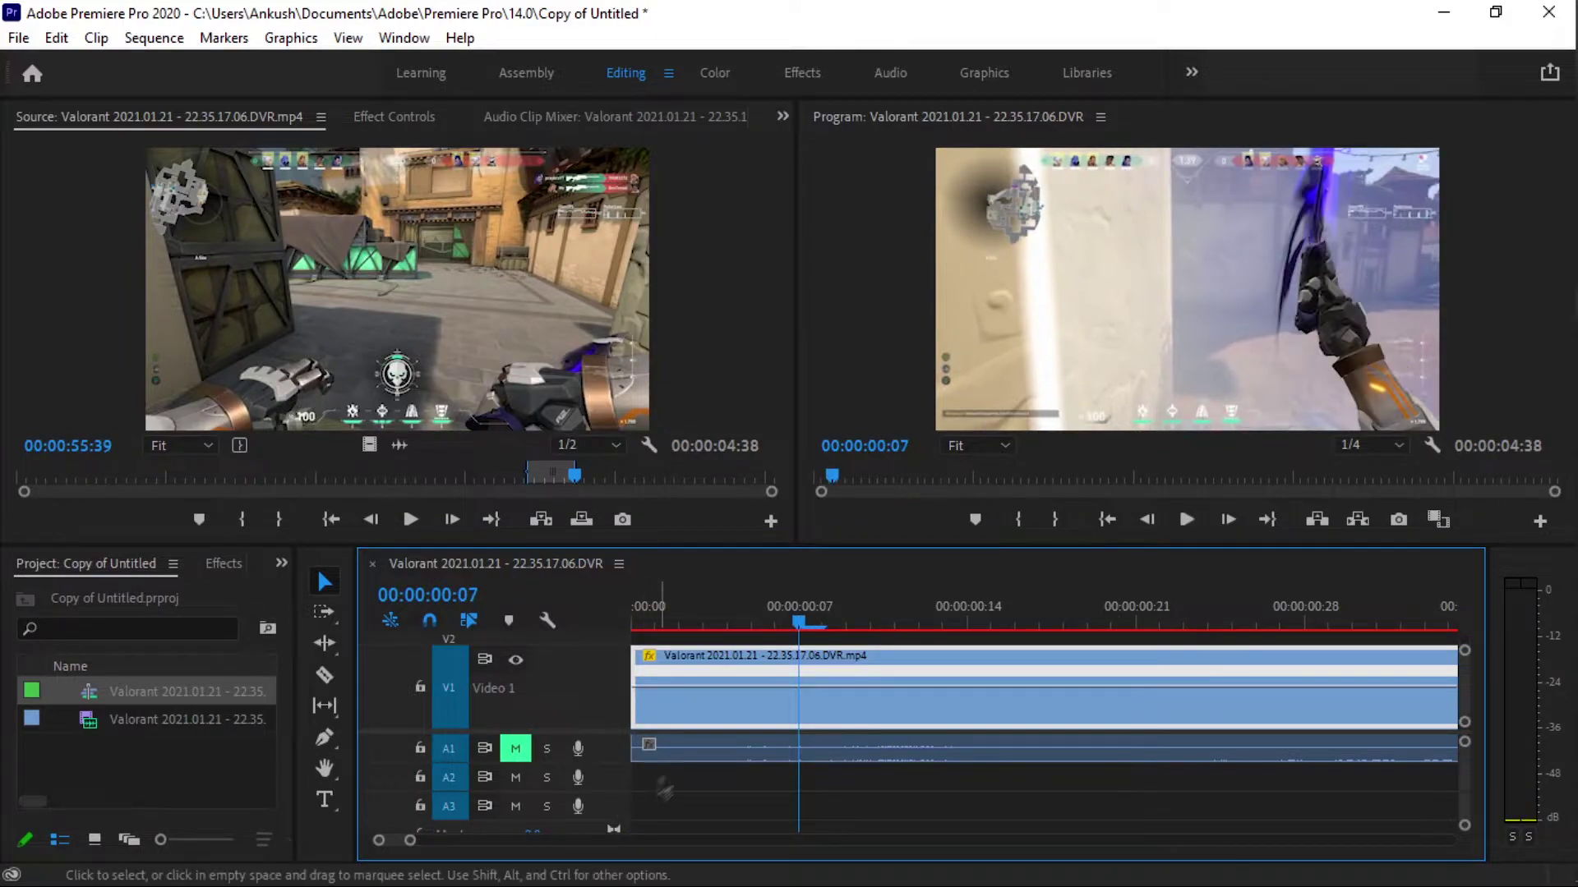
key(space)
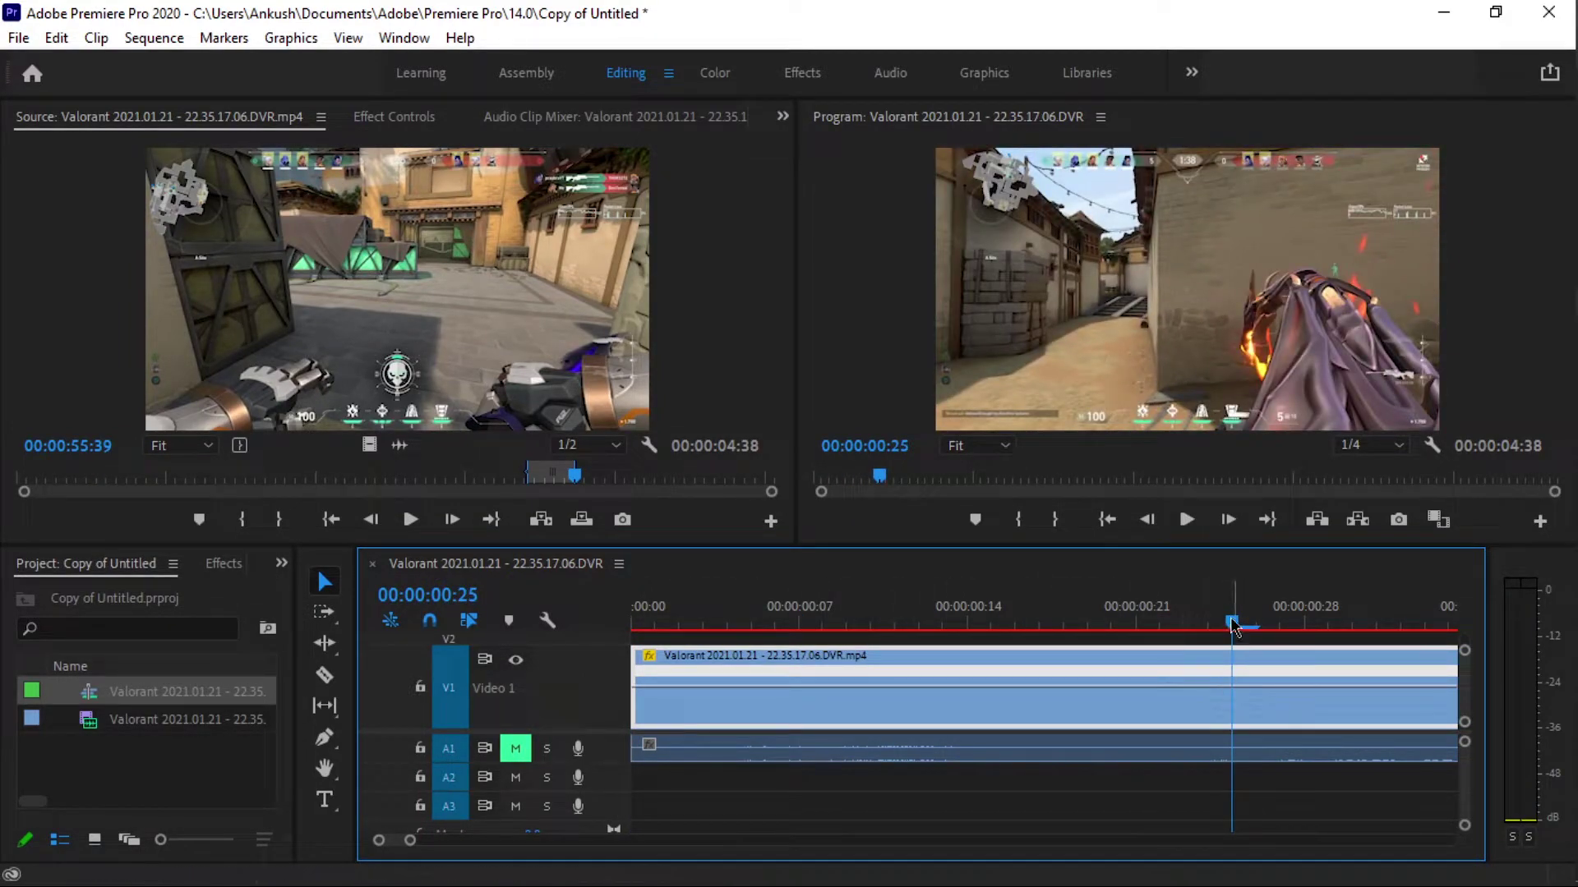
drag(1233, 626, 1136, 614)
key(backslash)
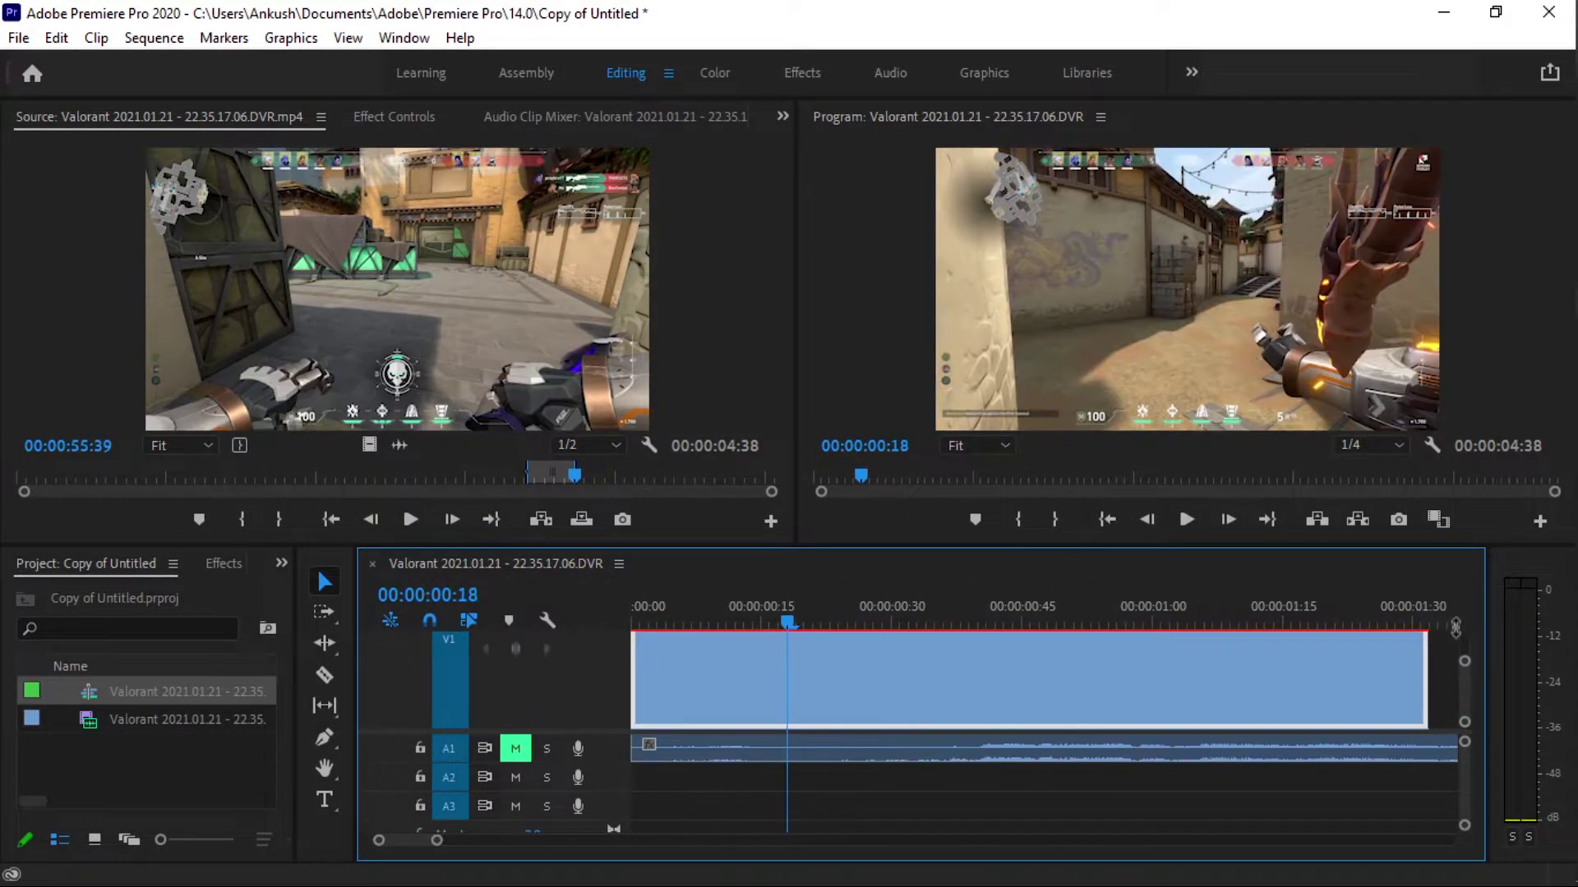
key(ctrl+equal)
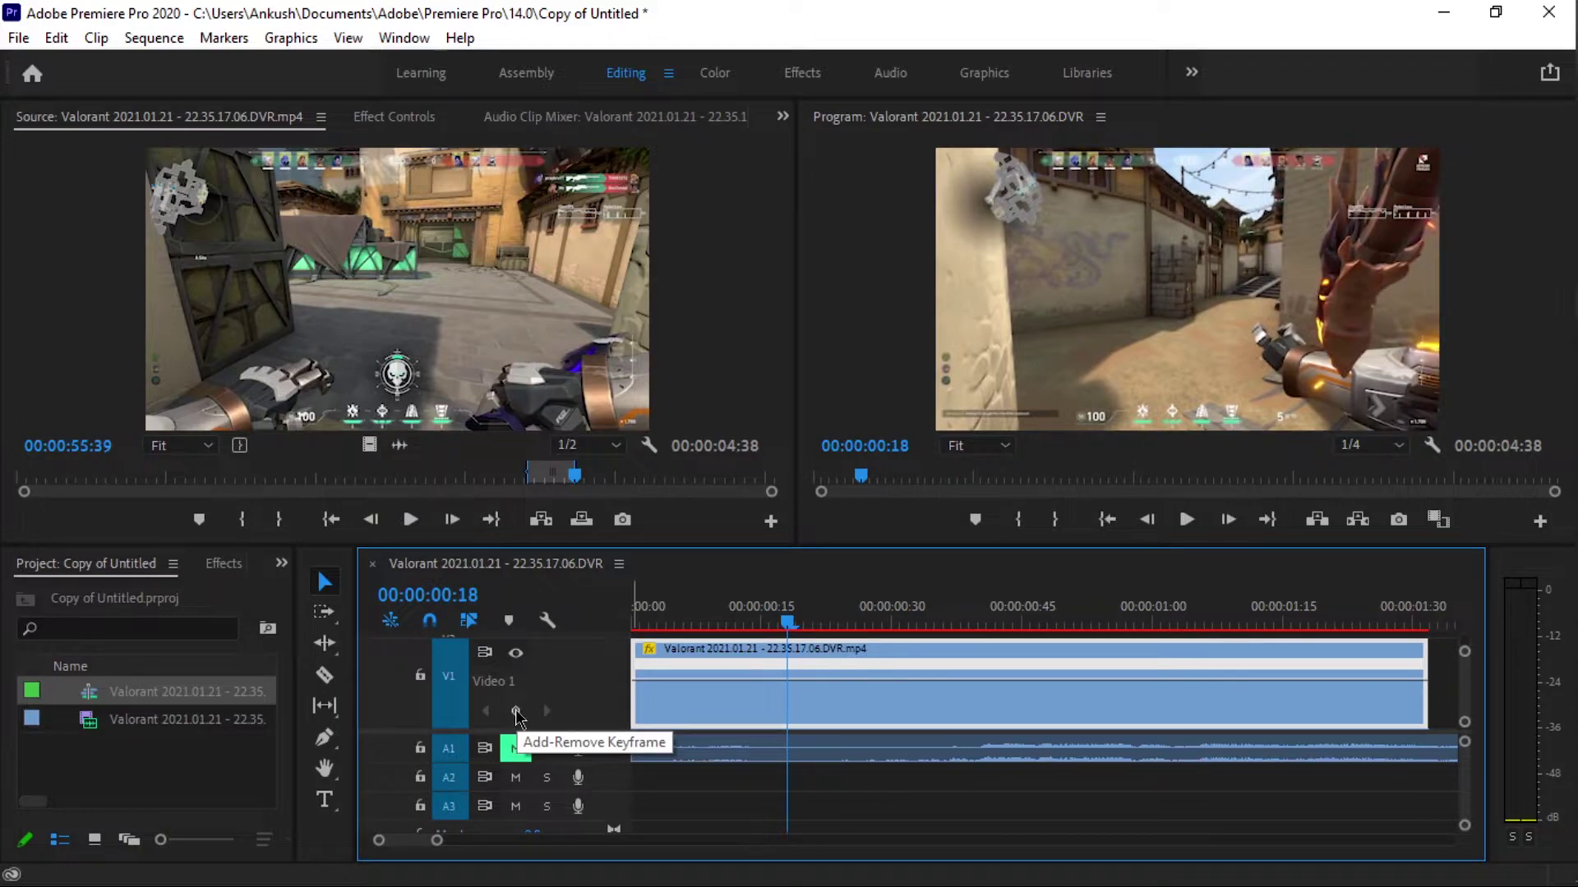
Add a speed keyframe at 00:00:00:18 and drop the speed after it to about 30%.
click(516, 710)
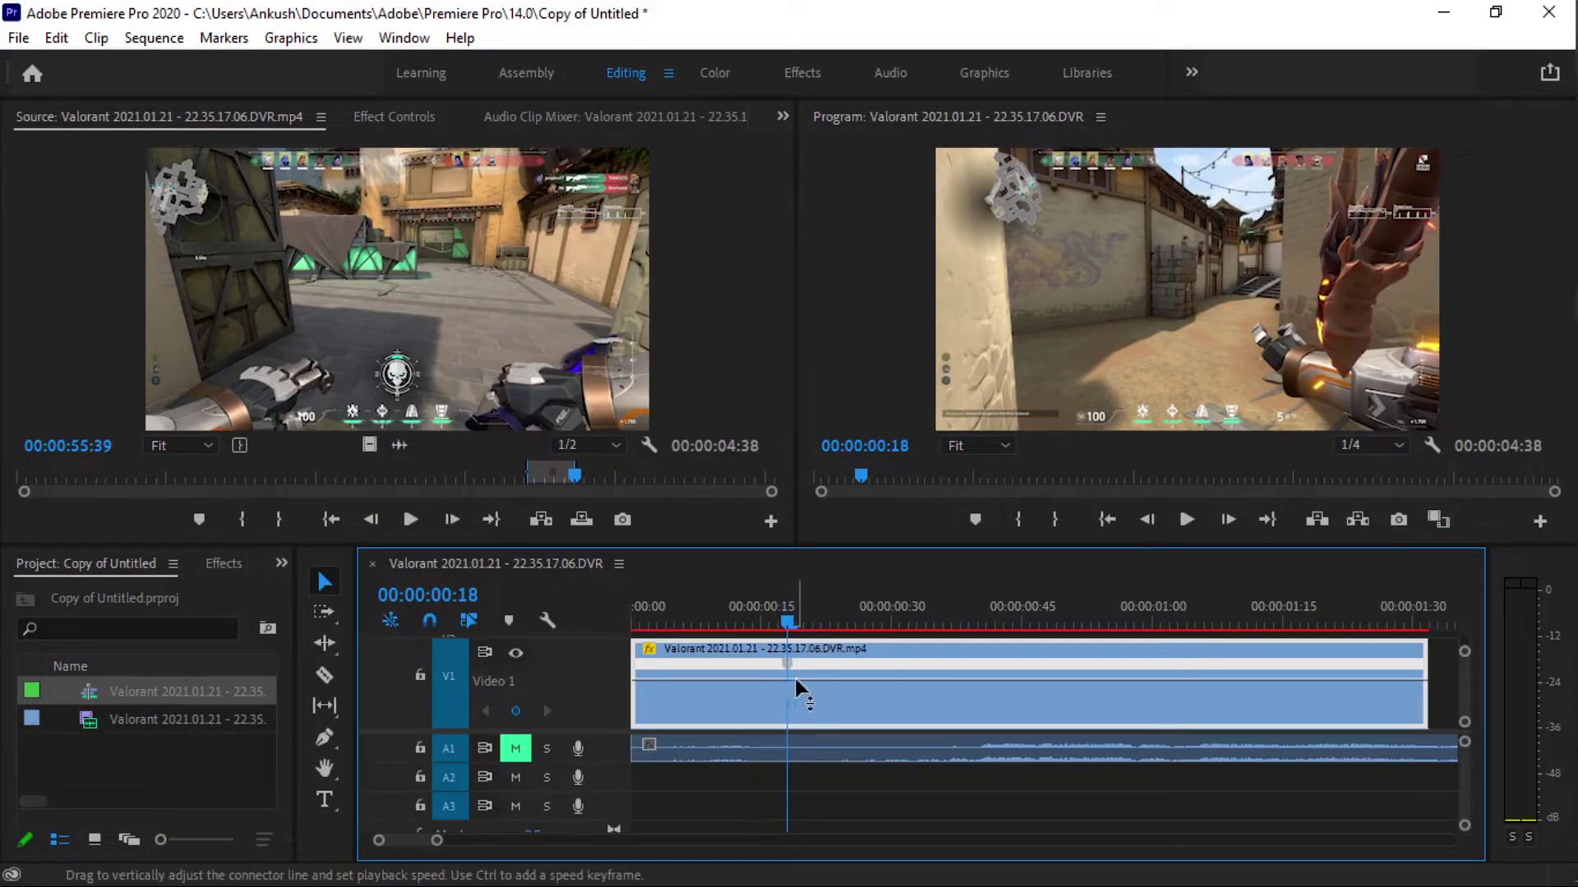
drag(794, 680, 808, 703)
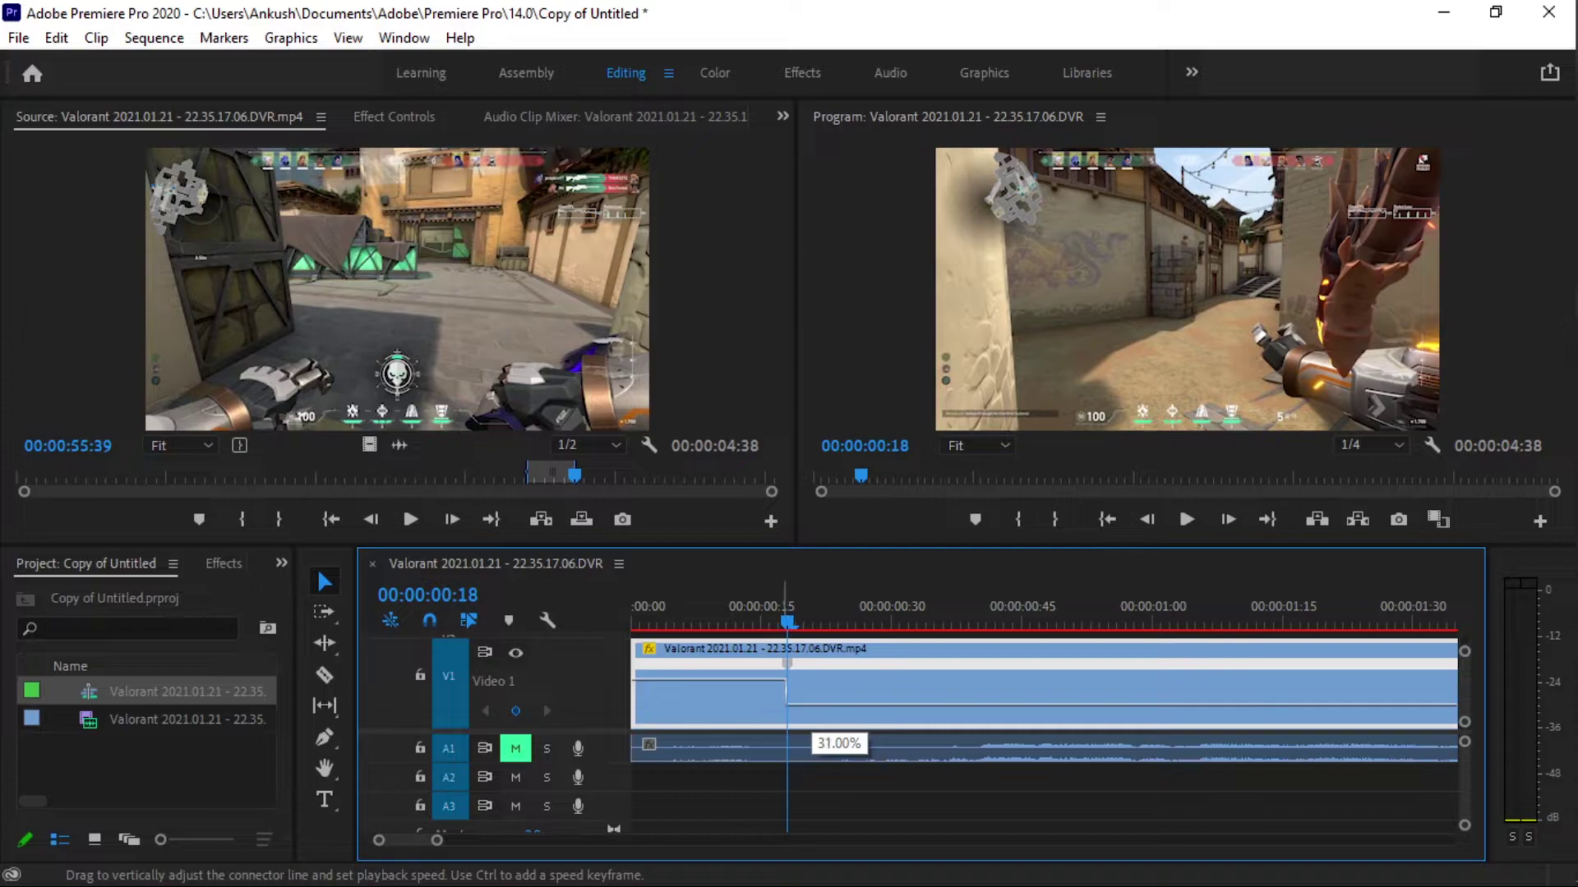
mouse_move(809, 702)
mouse_down()
mouse_move(776, 673)
mouse_move(754, 678)
mouse_move(907, 672)
mouse_move(935, 687)
mouse_move(926, 721)
mouse_move(926, 704)
mouse_move(855, 676)
mouse_up()
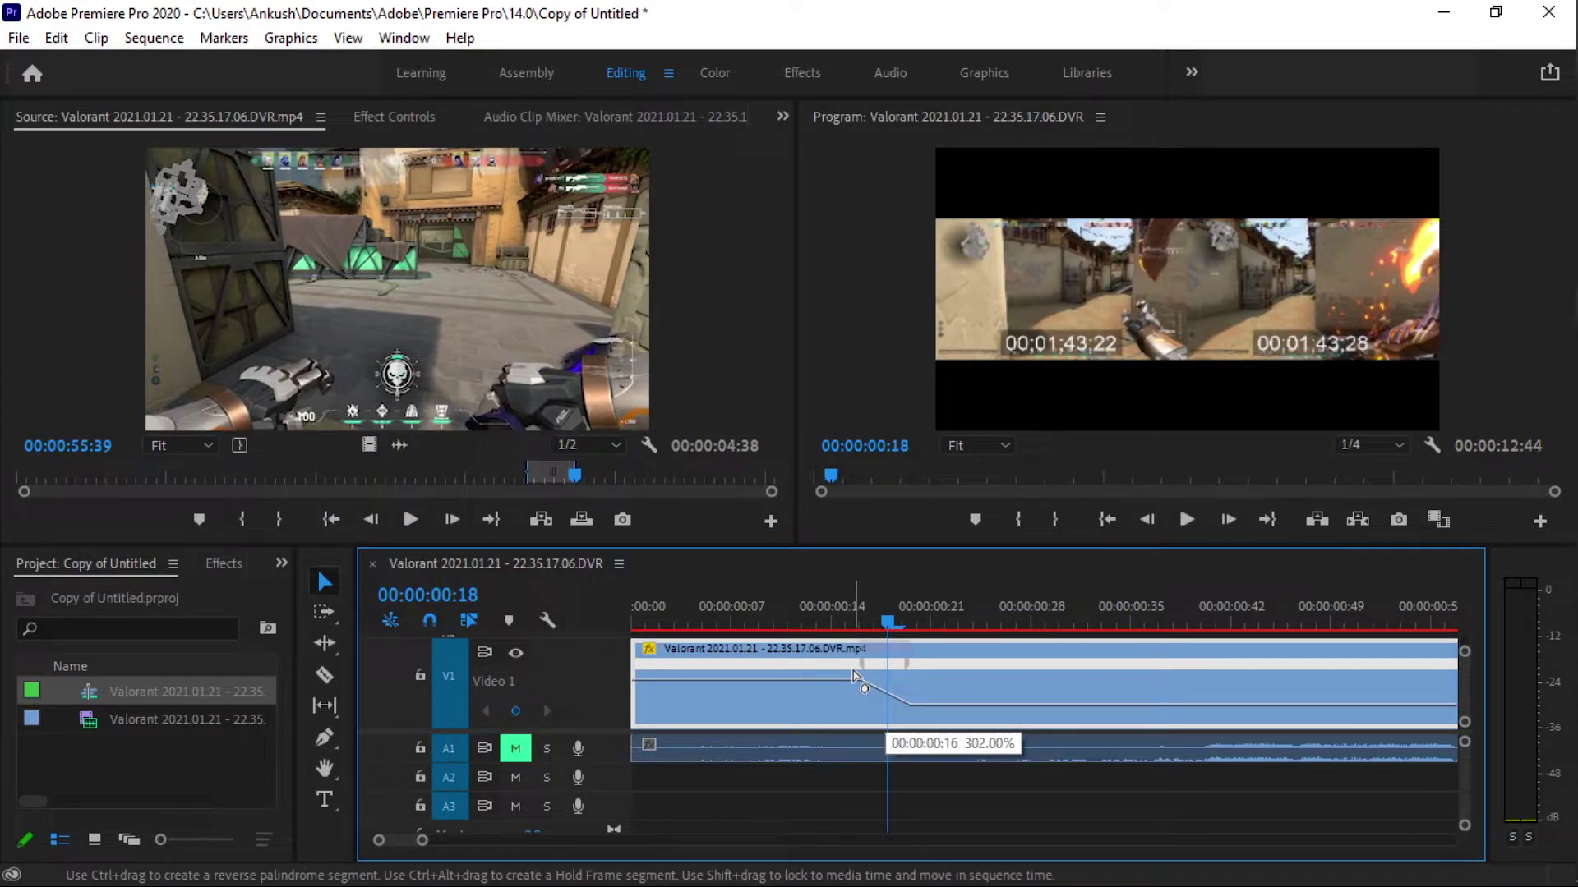
Stretch the 00:00:00:18 keyframe into a ramp starting at 00:00:00:15 and ease its curve.
key(space)
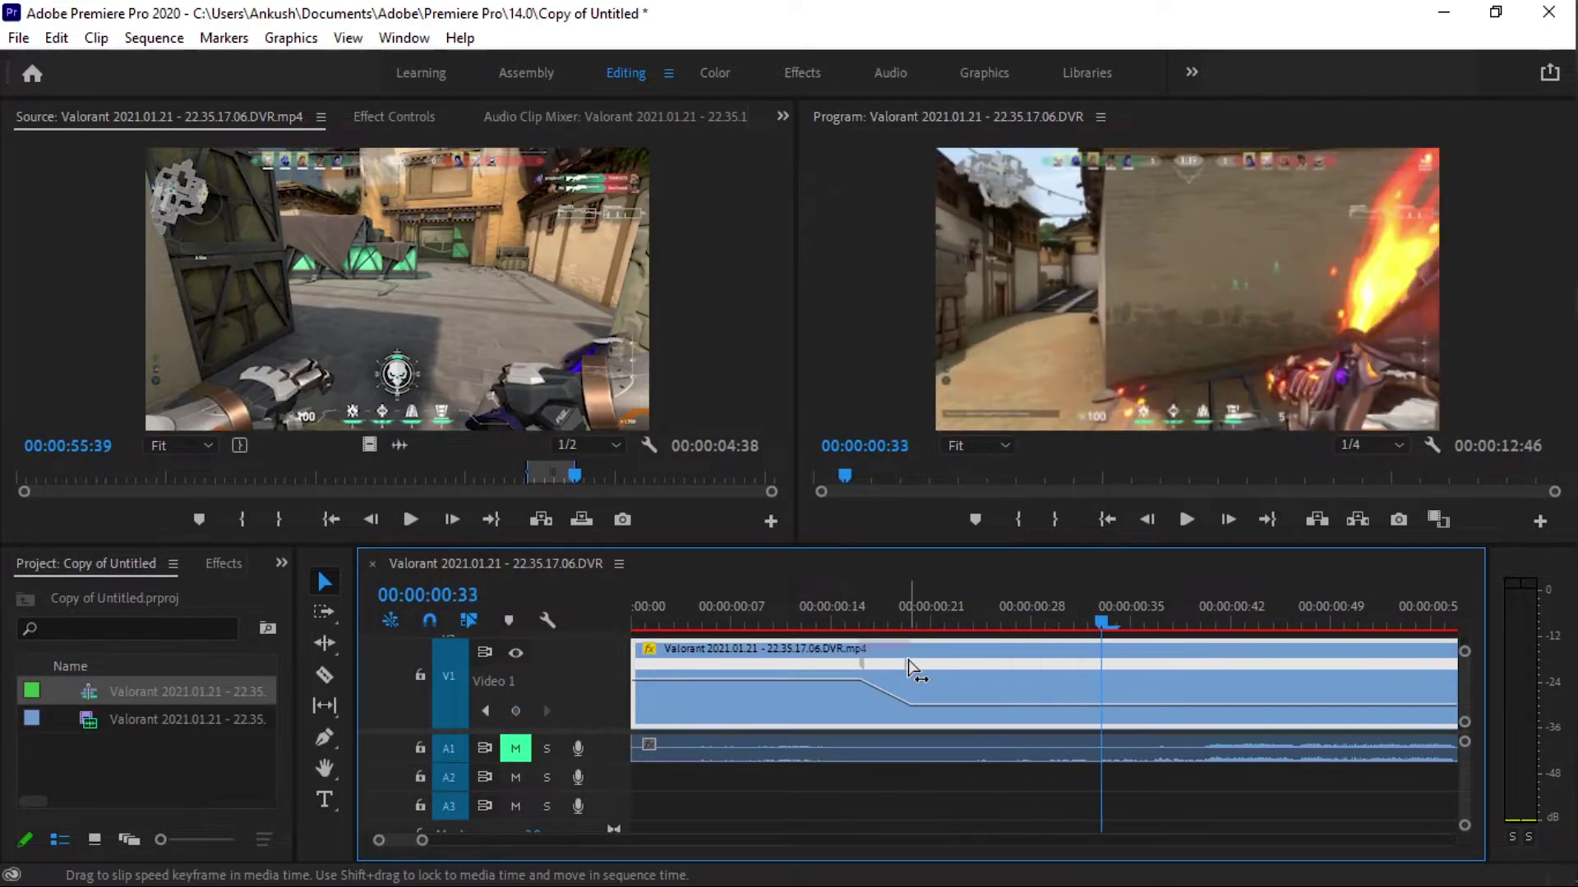
drag(865, 672, 859, 672)
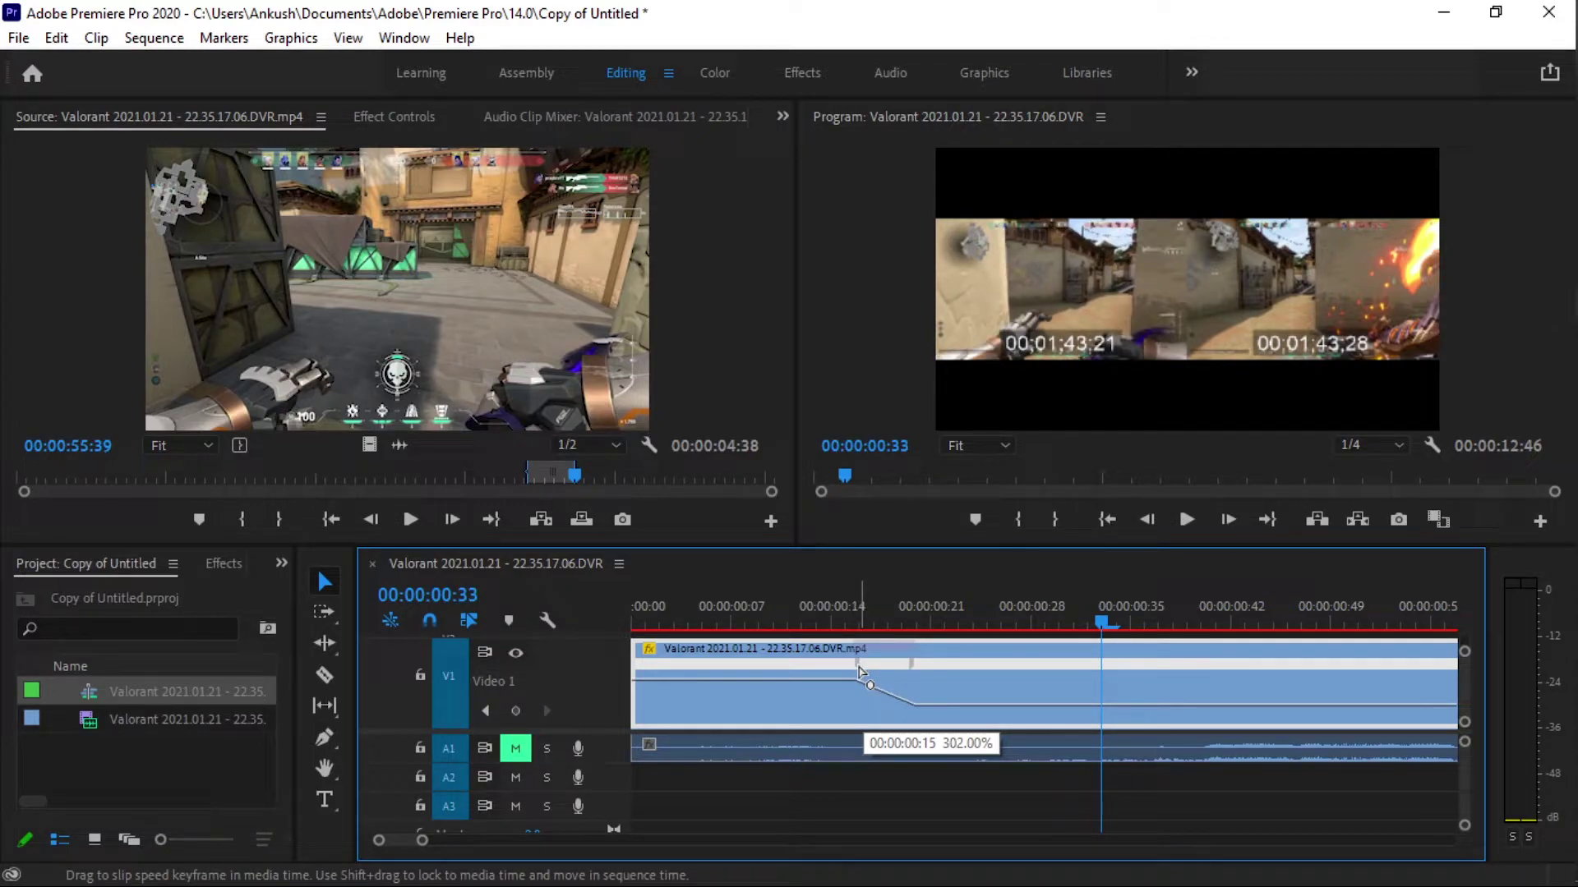
drag(859, 672, 860, 673)
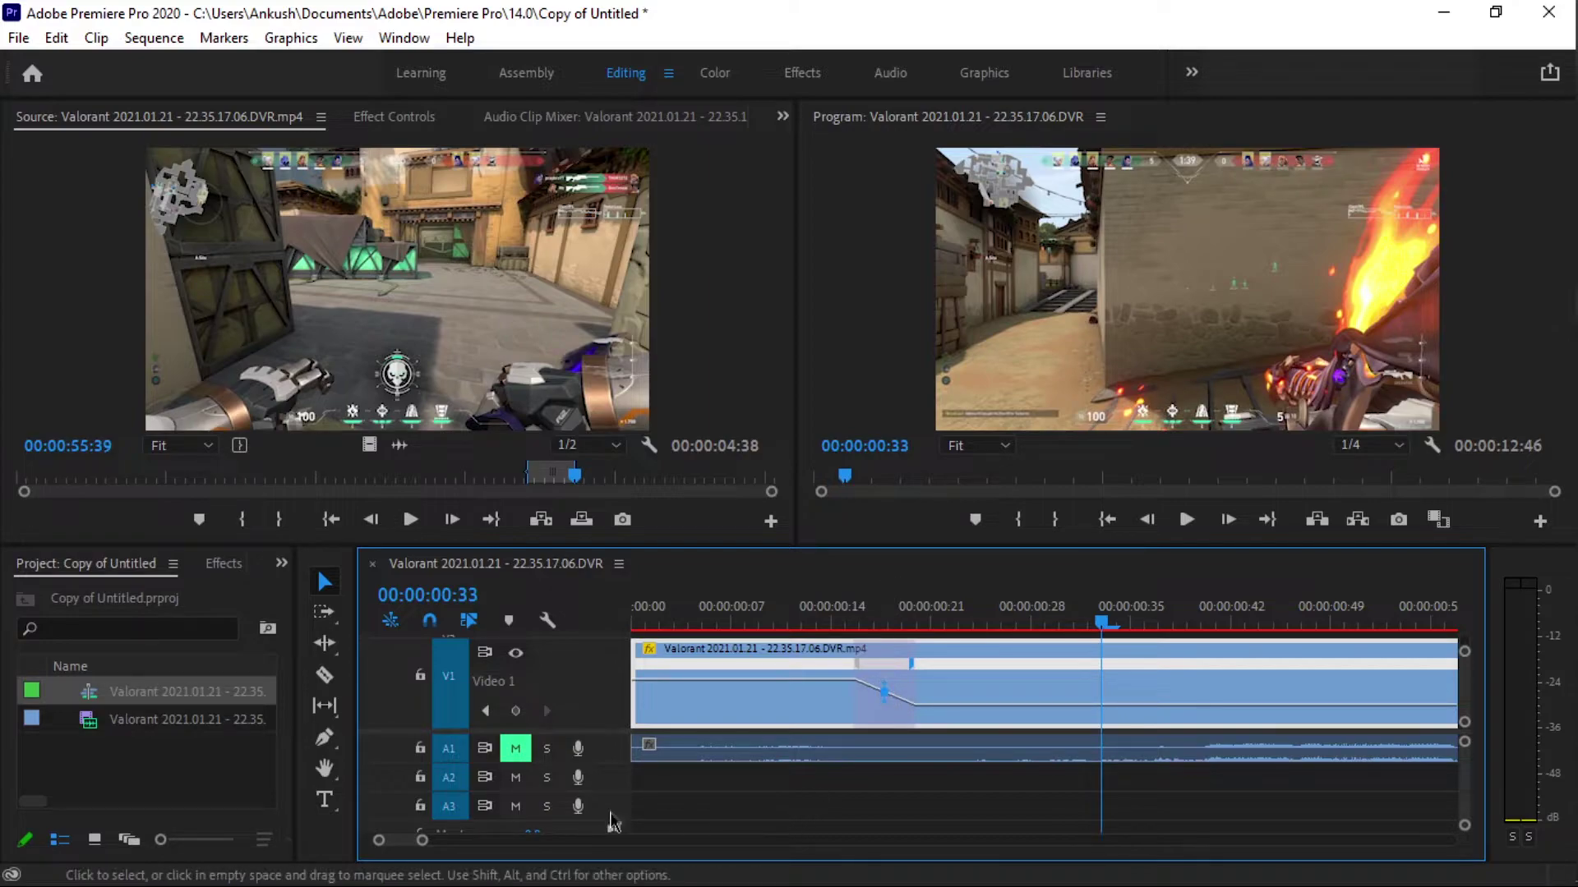
click(883, 690)
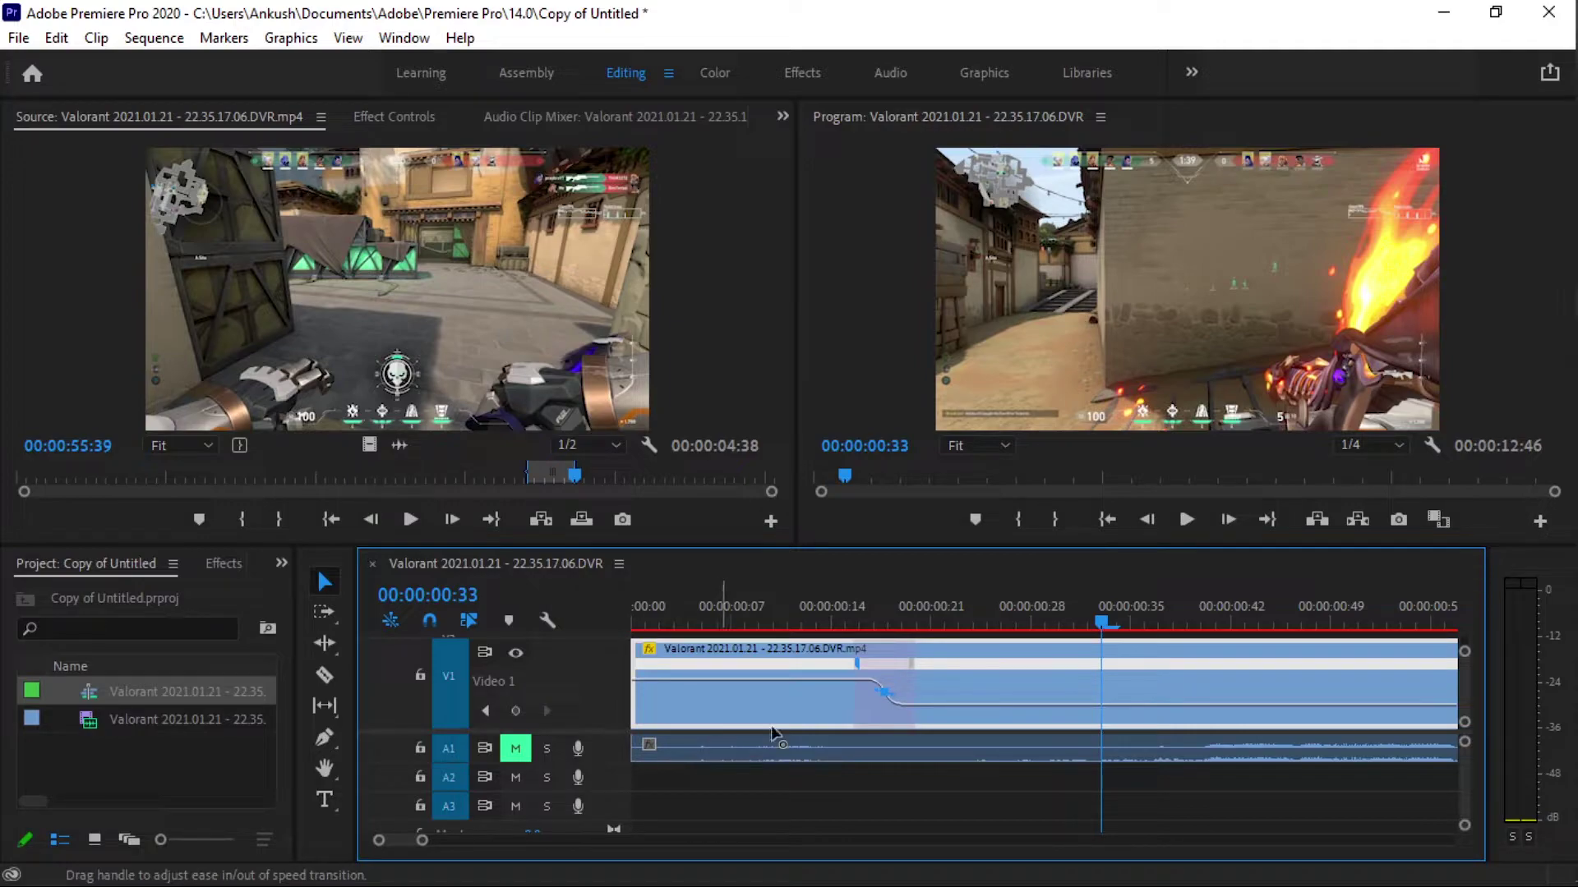
drag(1086, 627, 612, 613)
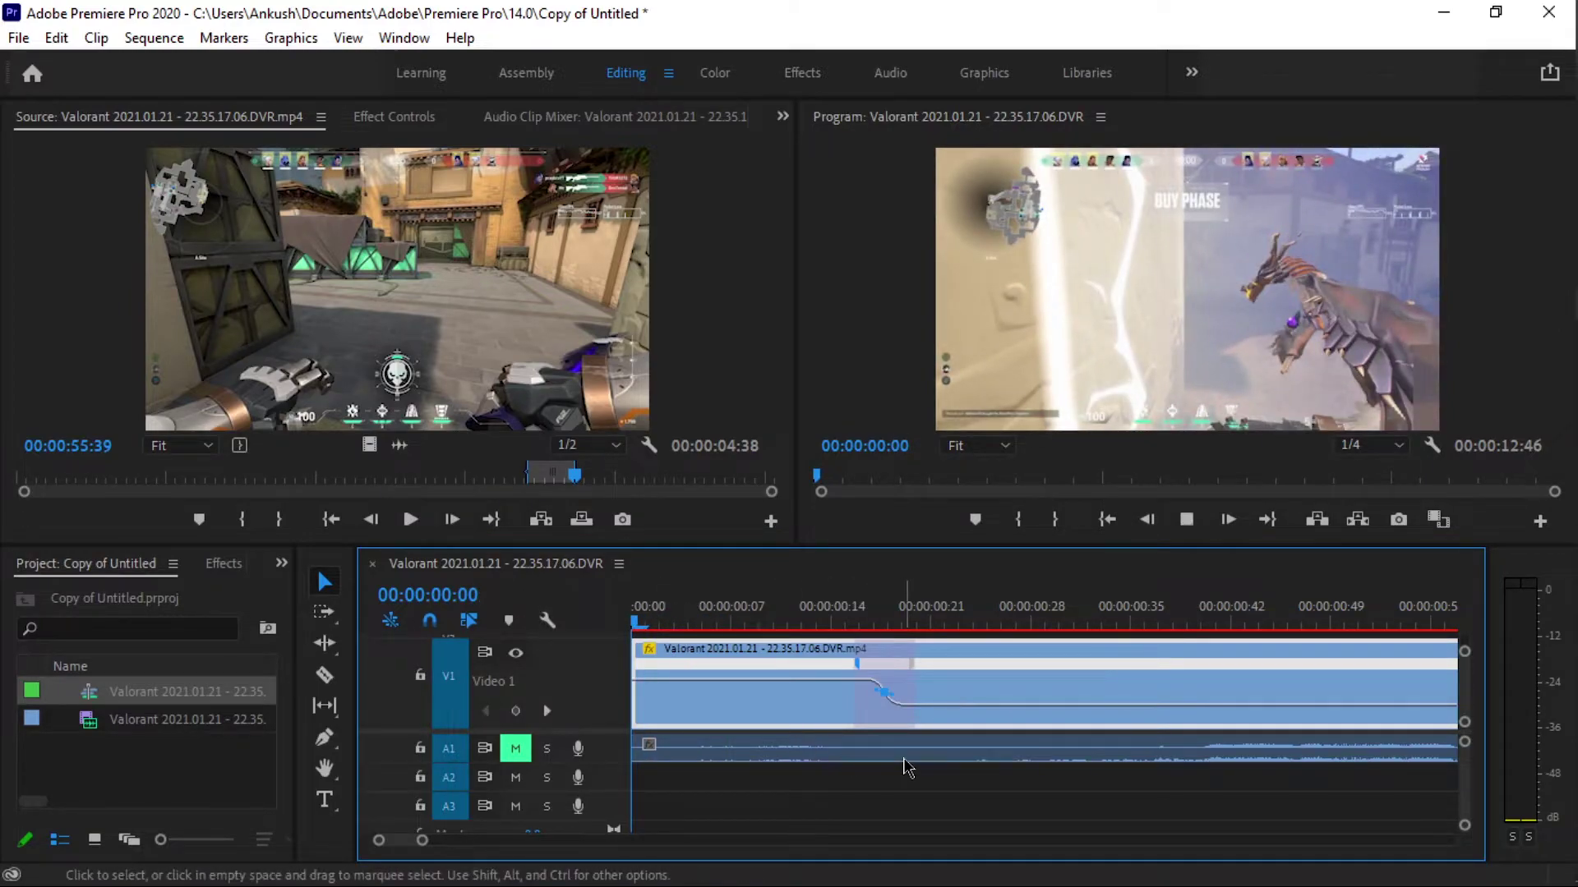
Widen the speed ramp's ease near 00:00:00:17 into a smoother S-curve.
key(space)
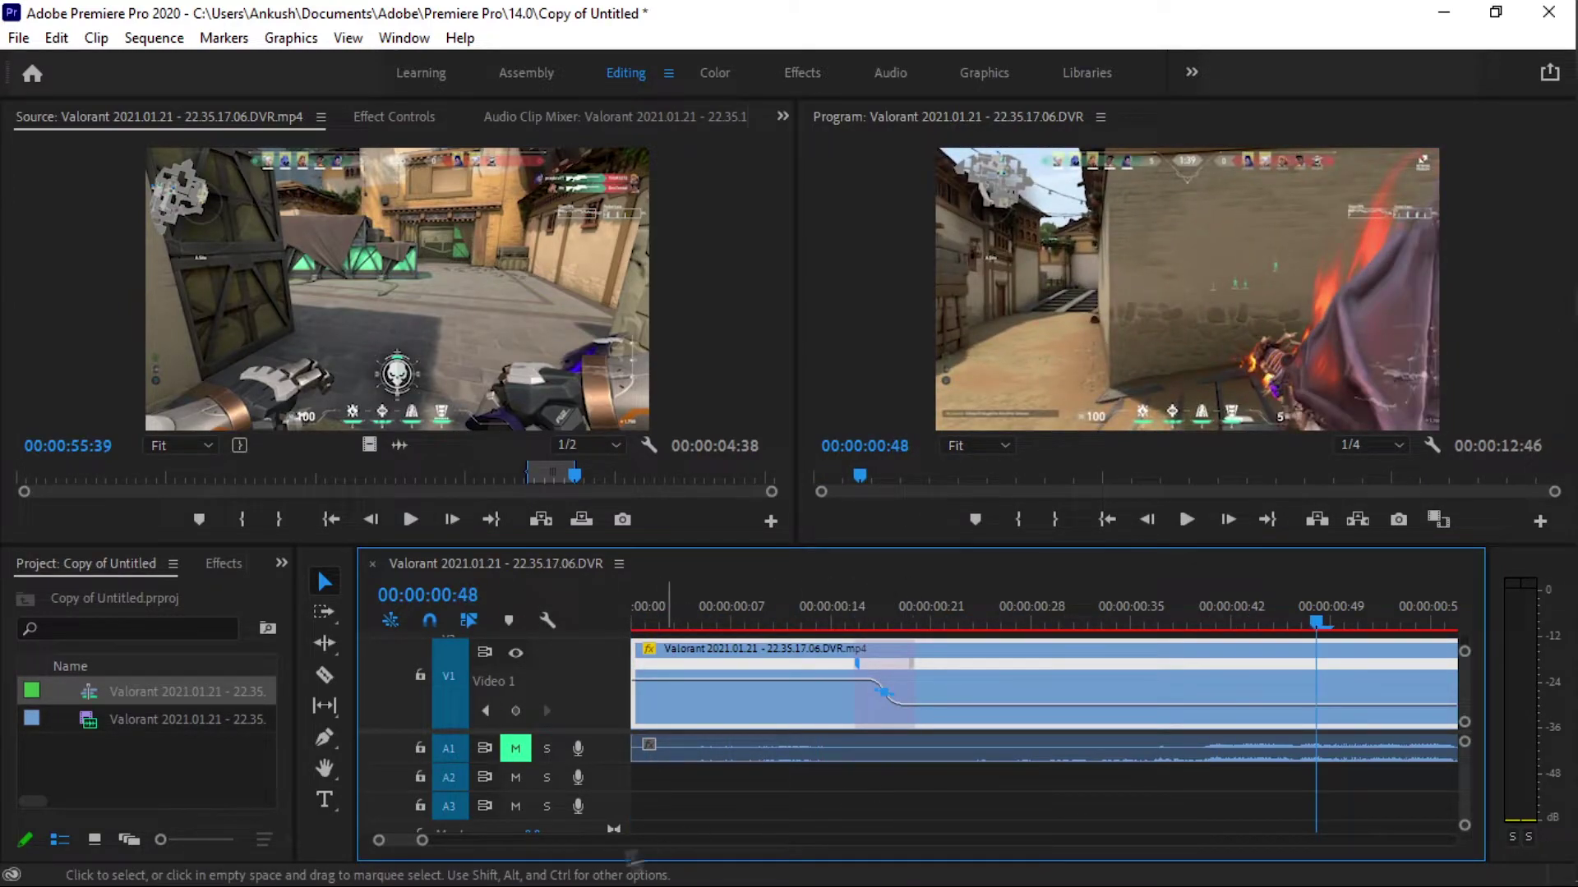
mouse_move(422, 841)
mouse_down()
mouse_move(520, 845)
mouse_move(420, 847)
mouse_up()
click(804, 625)
click(778, 626)
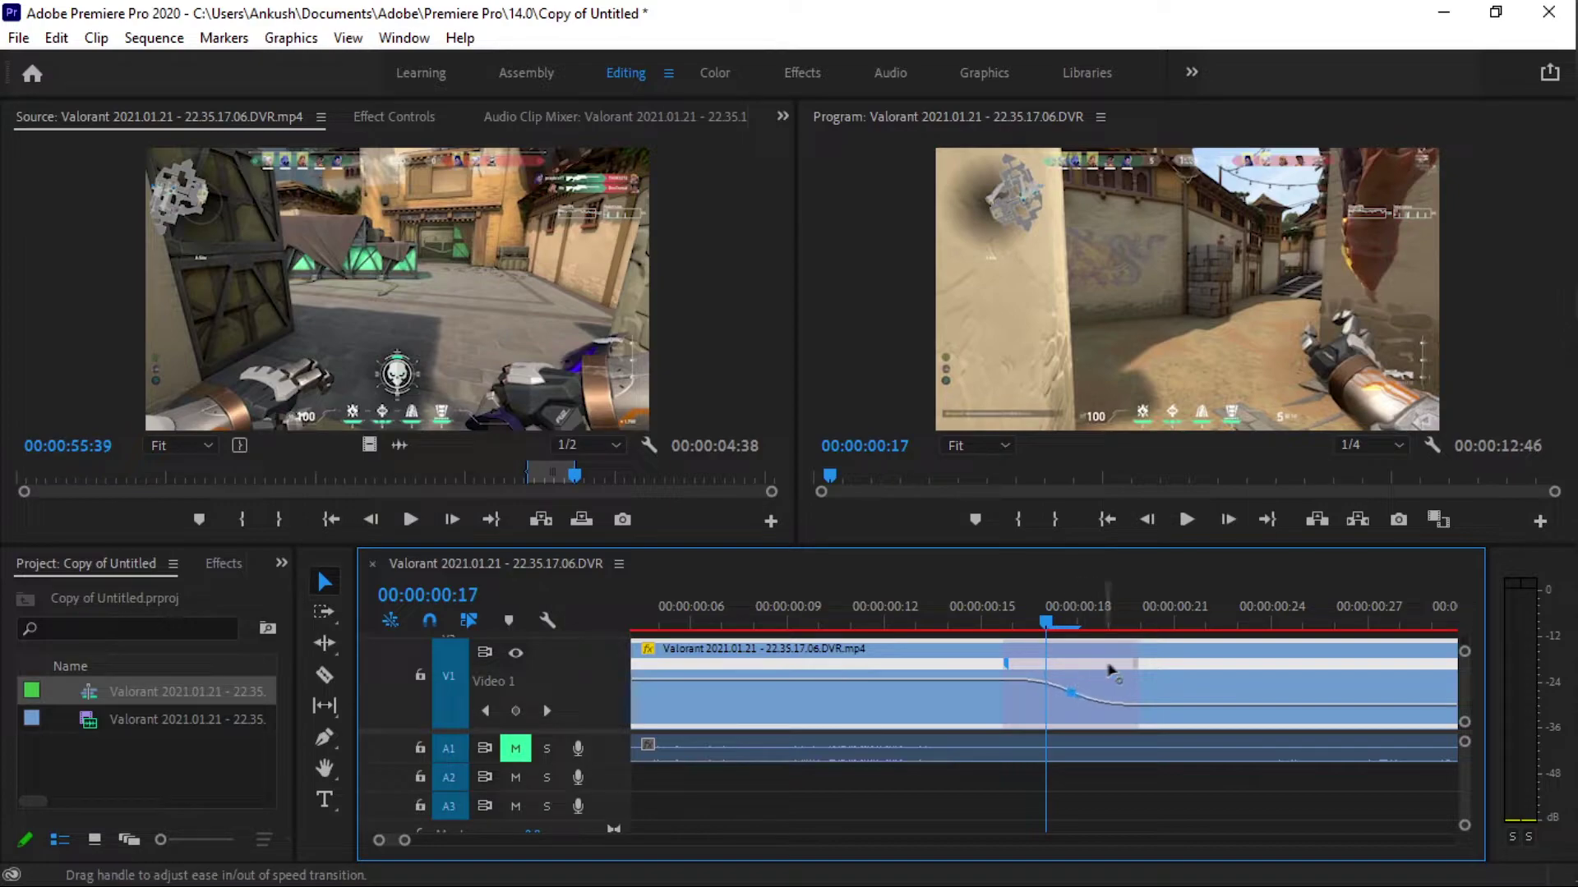
drag(1025, 738, 1069, 705)
Preview the eased slow-down from just before the ramp, then from the sequence start.
drag(1043, 632, 934, 641)
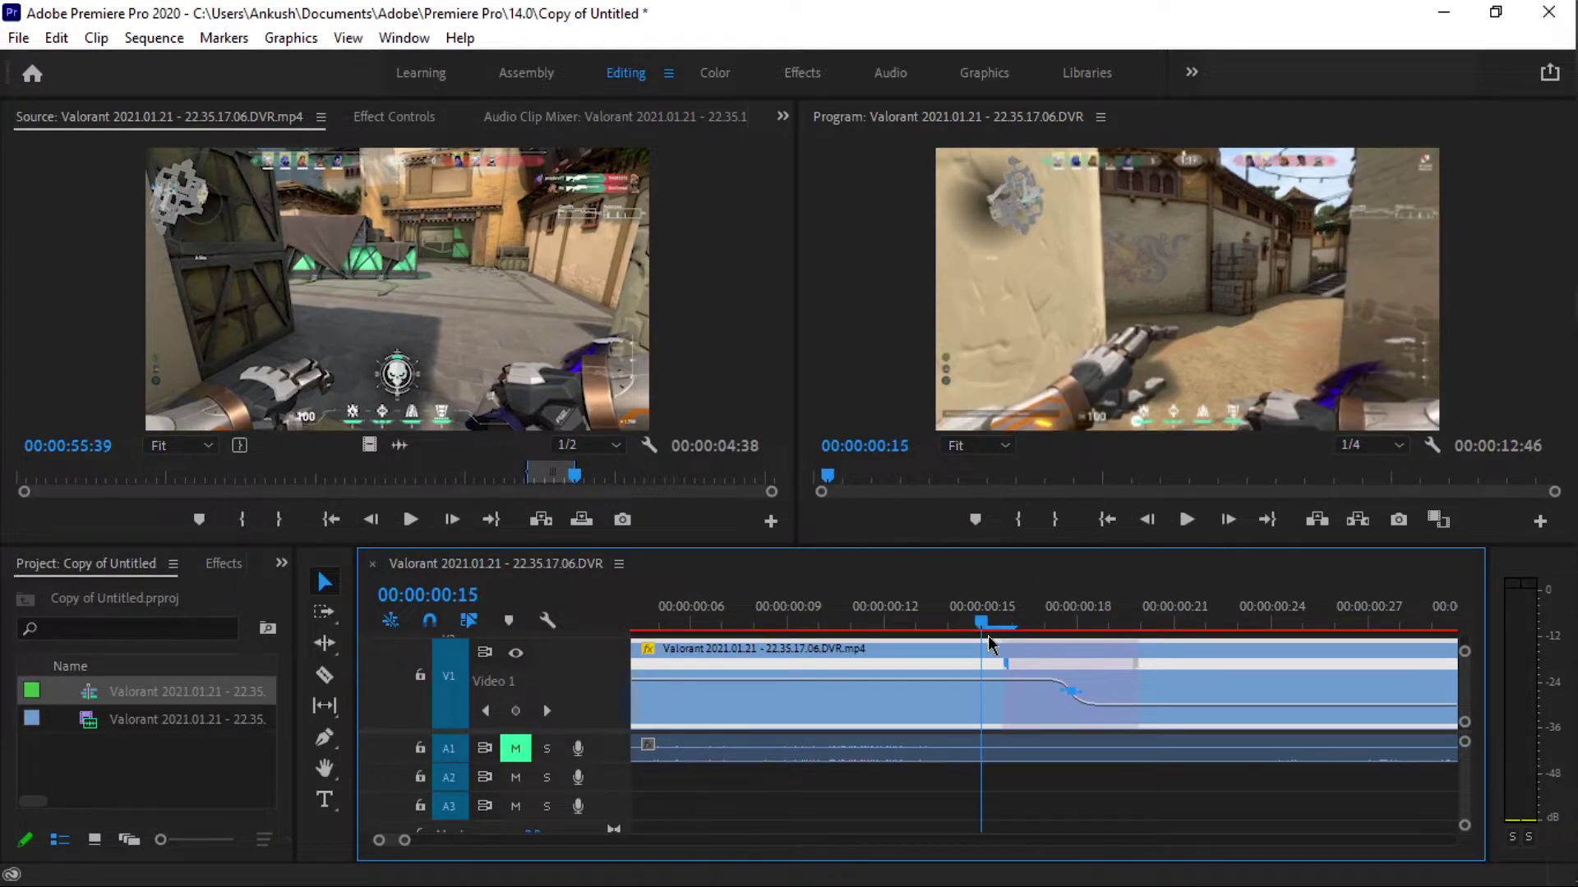
key(space)
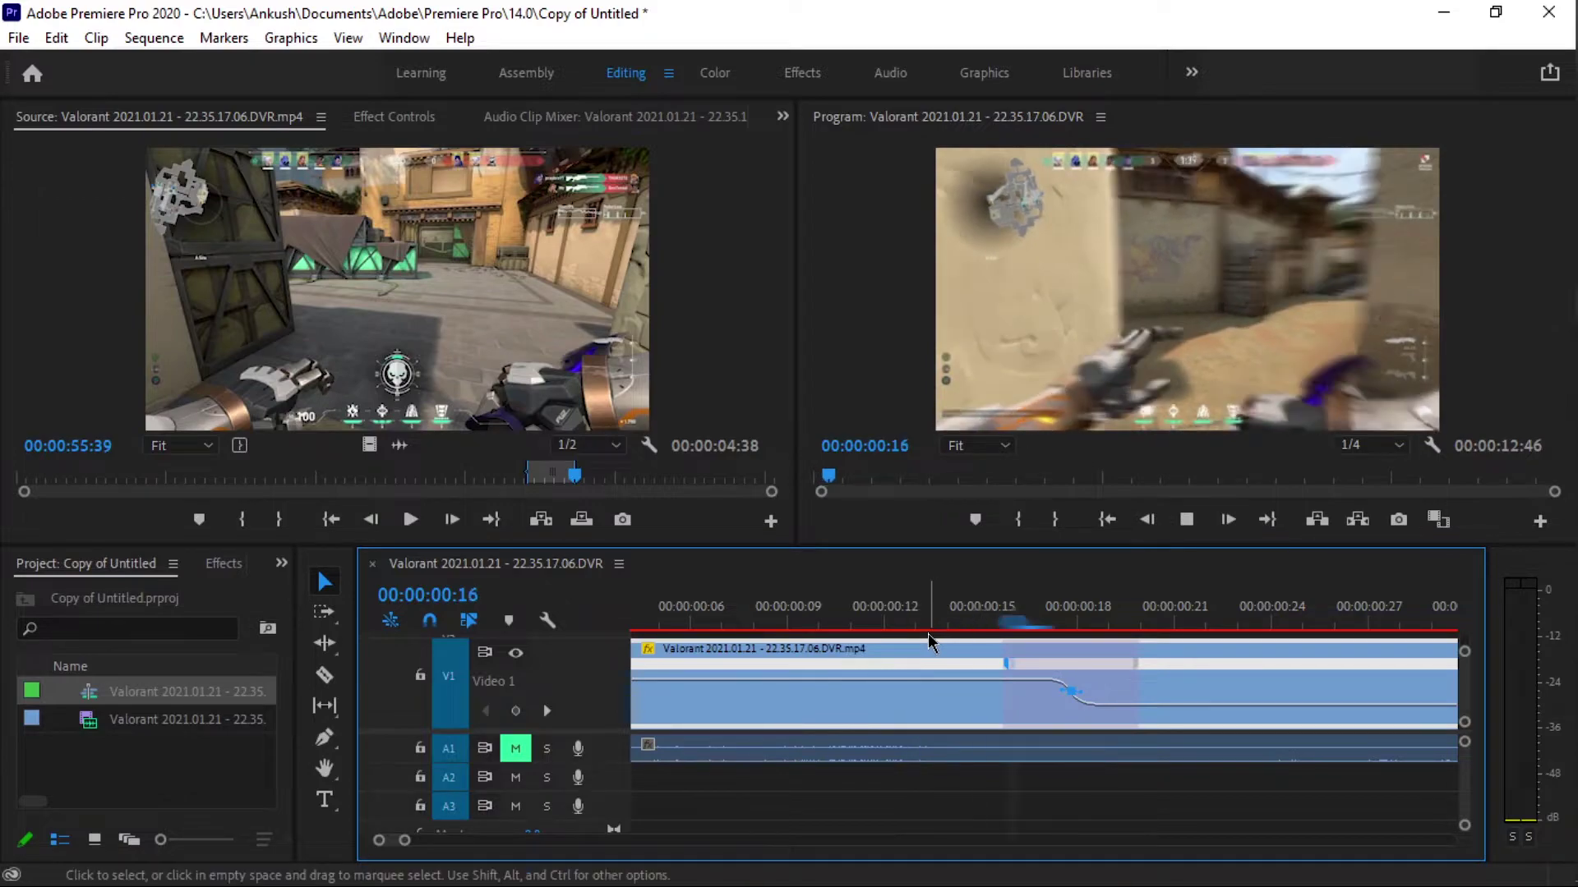
key(space)
drag(405, 840, 434, 848)
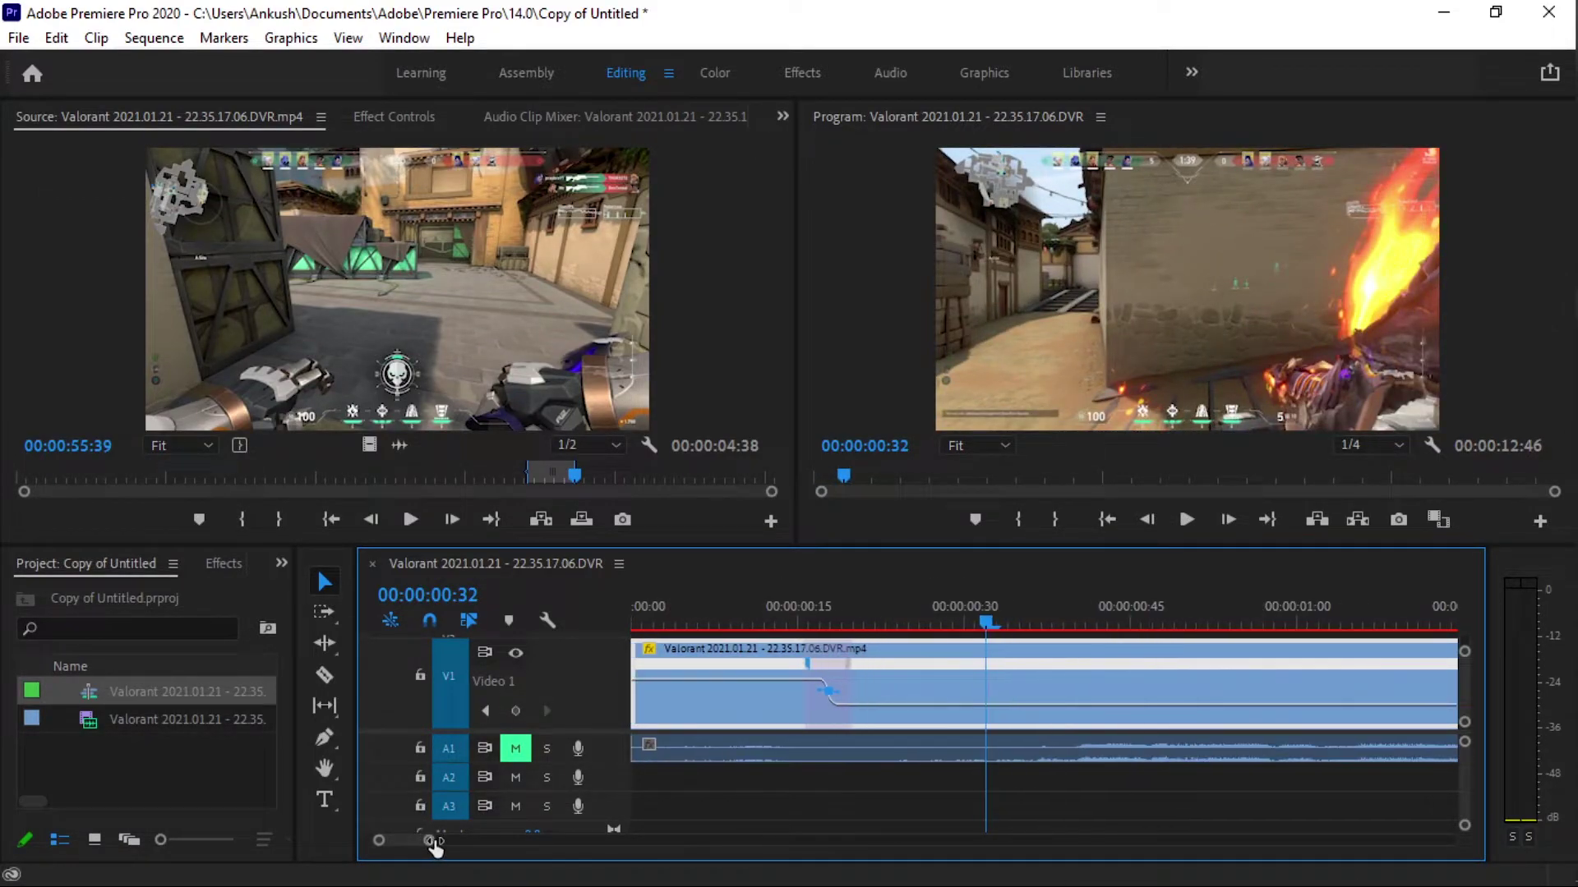
key(space)
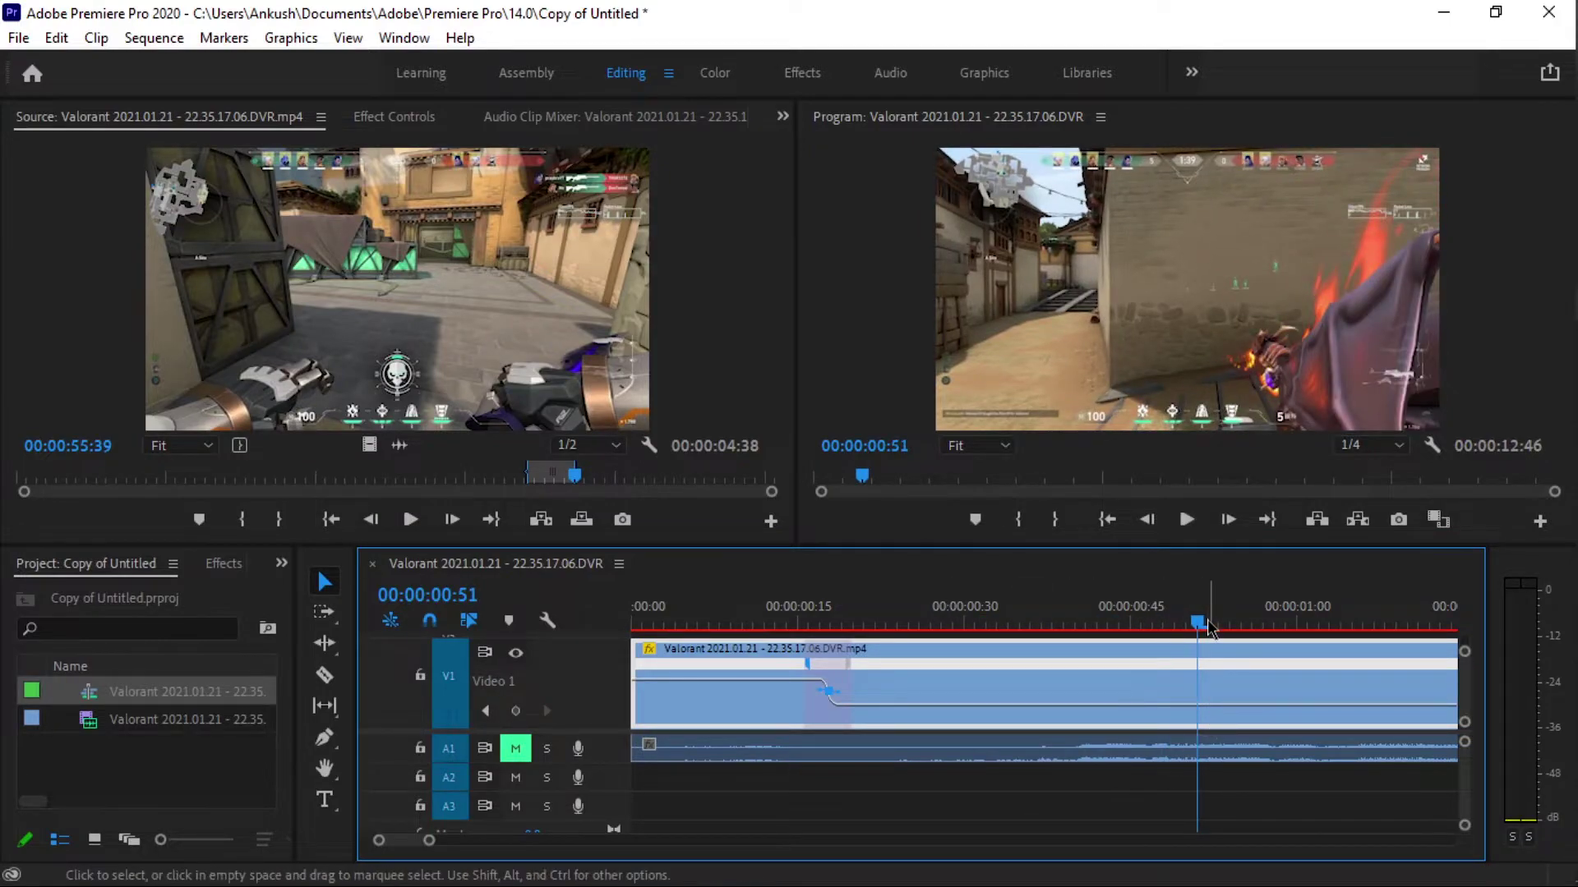
drag(423, 841, 450, 839)
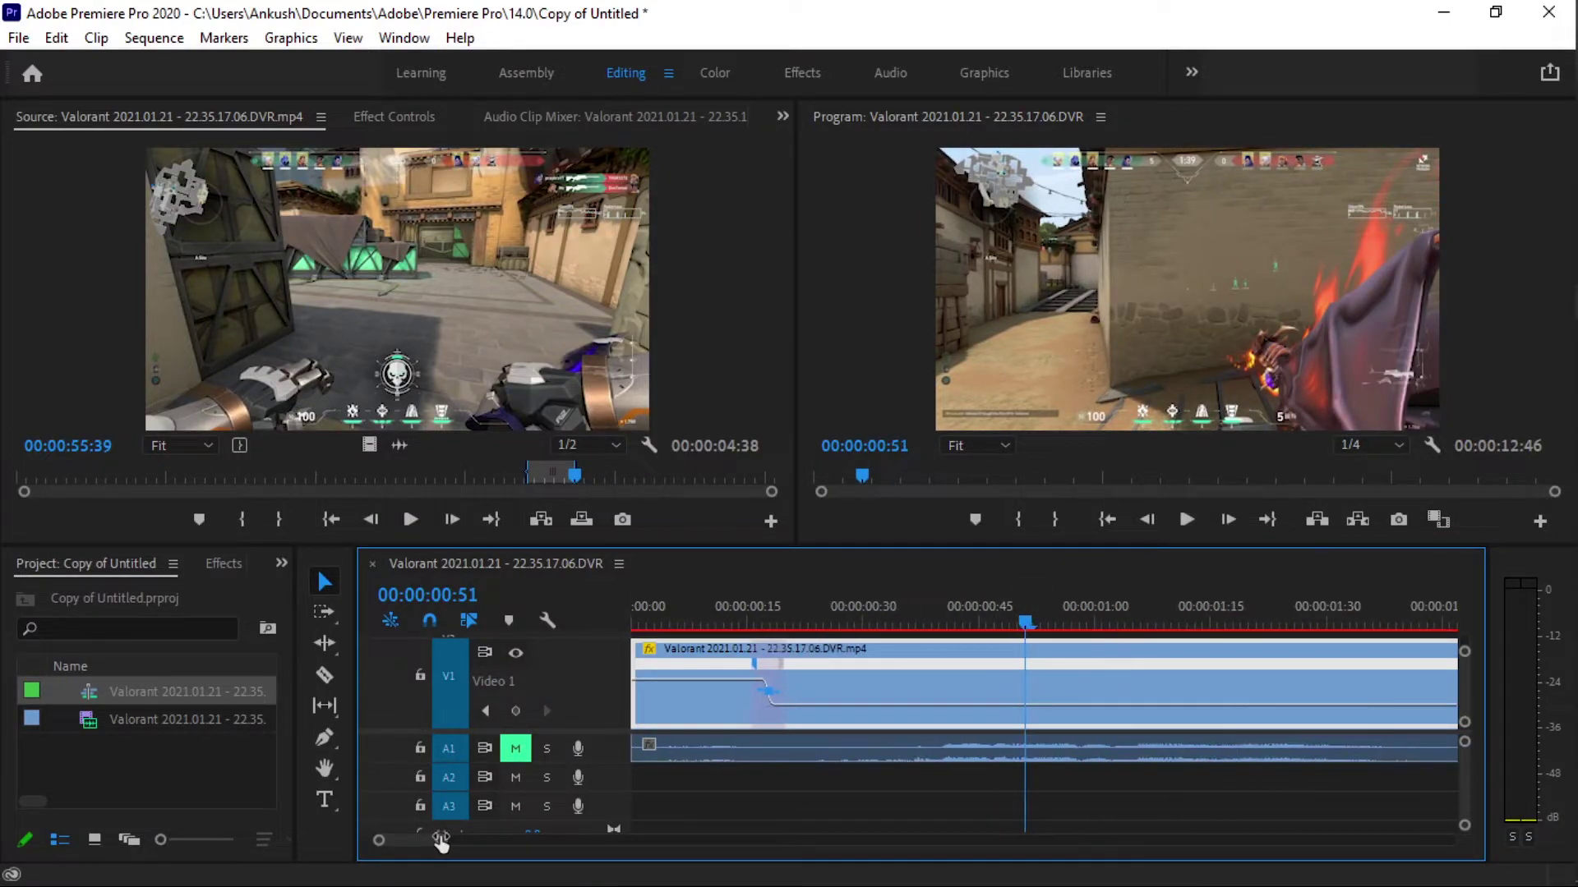
click(634, 630)
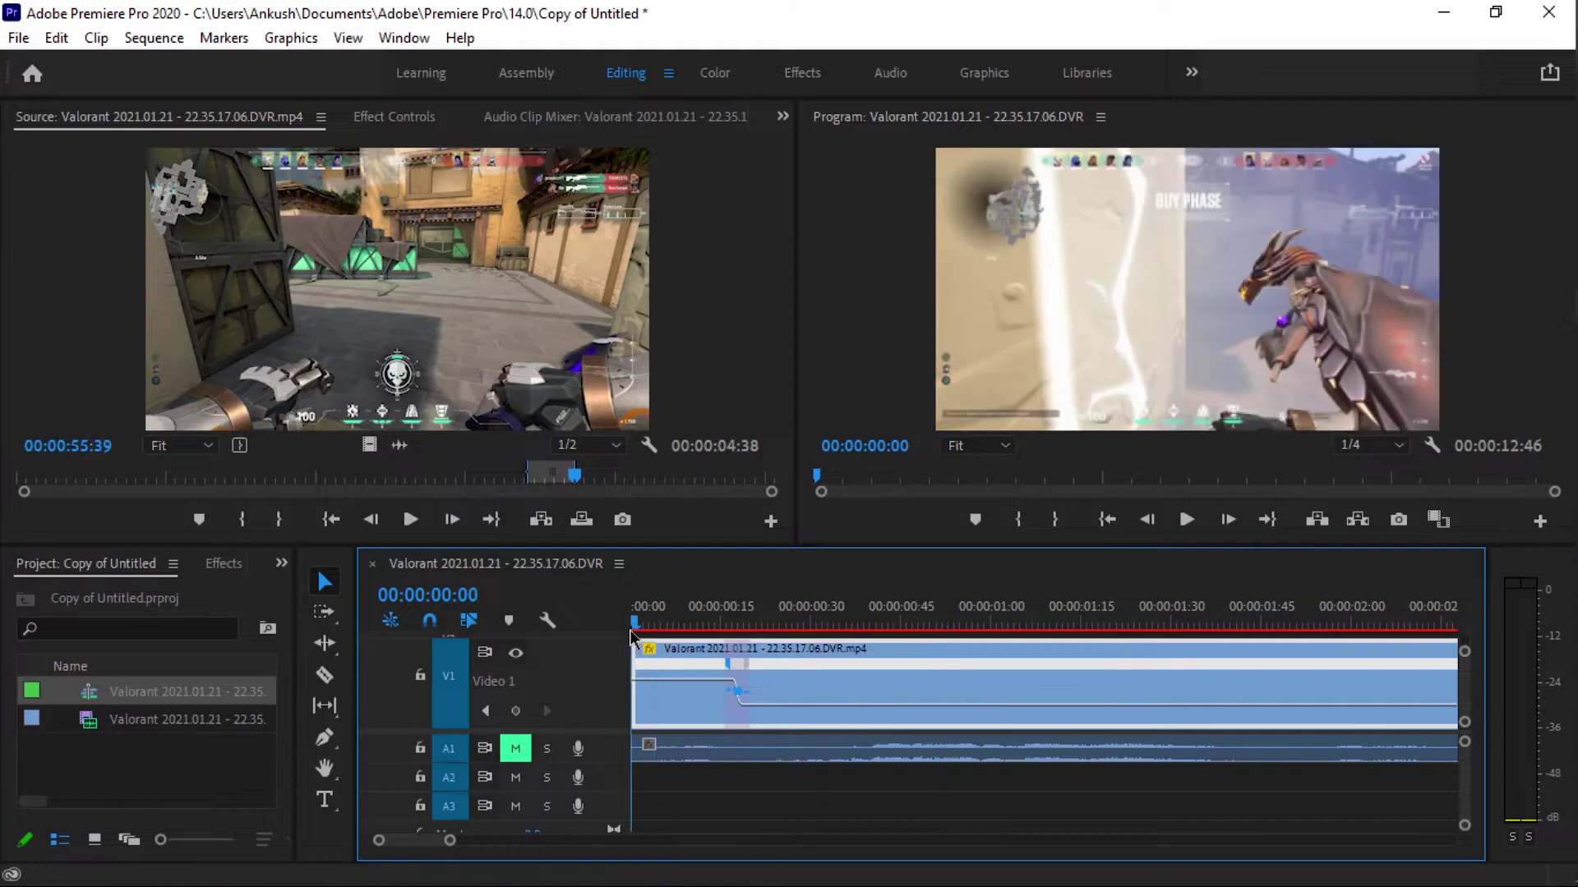
key(space)
key(space)
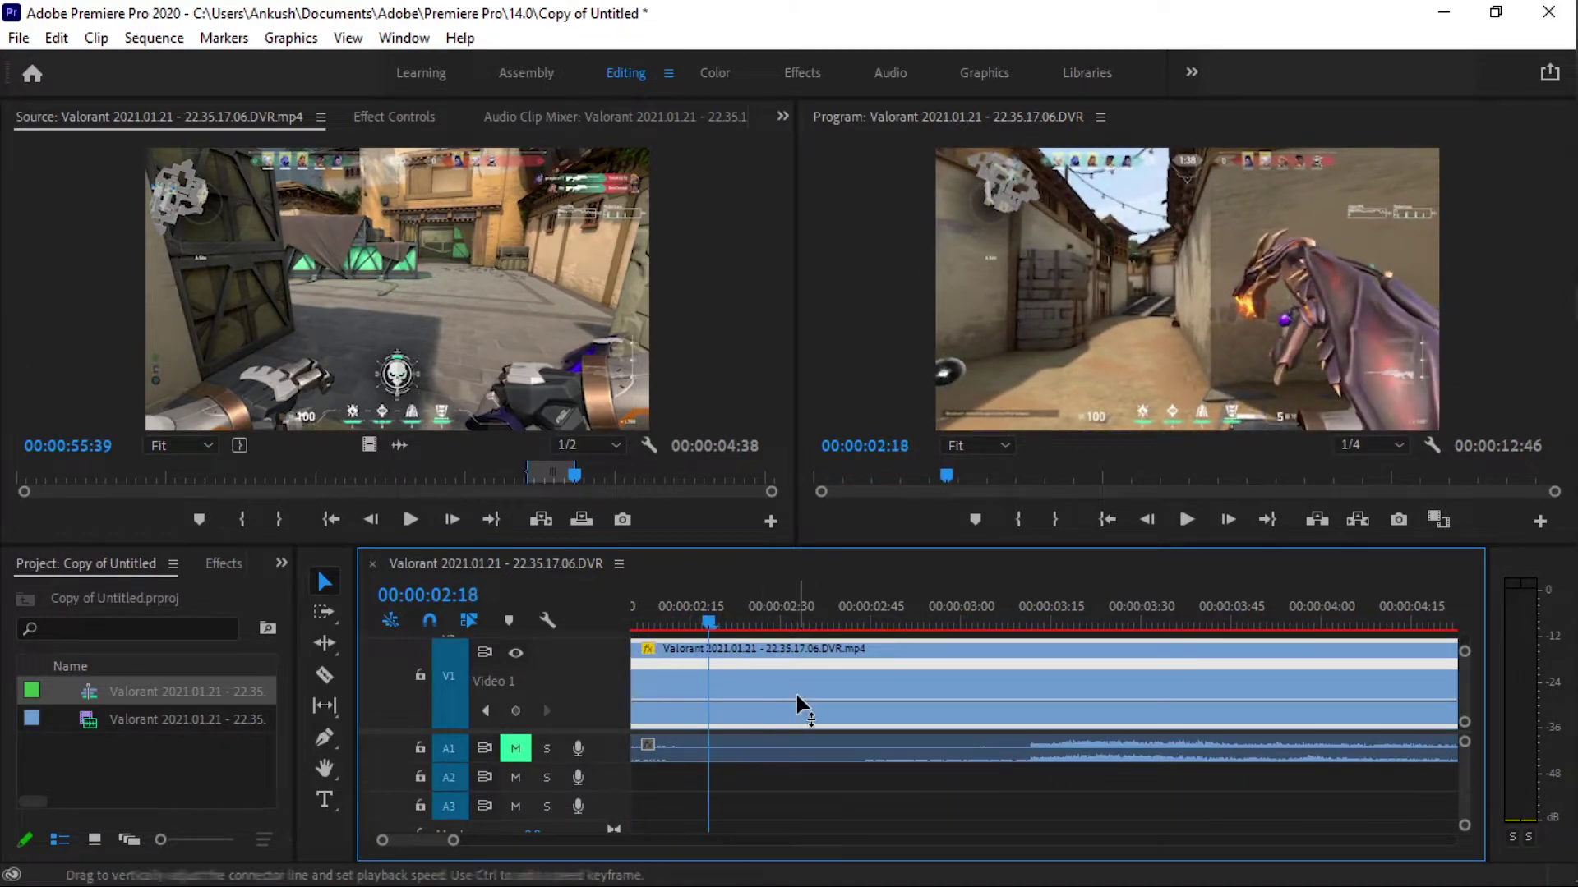
Add a speed keyframe at 00:00:03:30, raise the speed after it to 308%, and preview.
key(space)
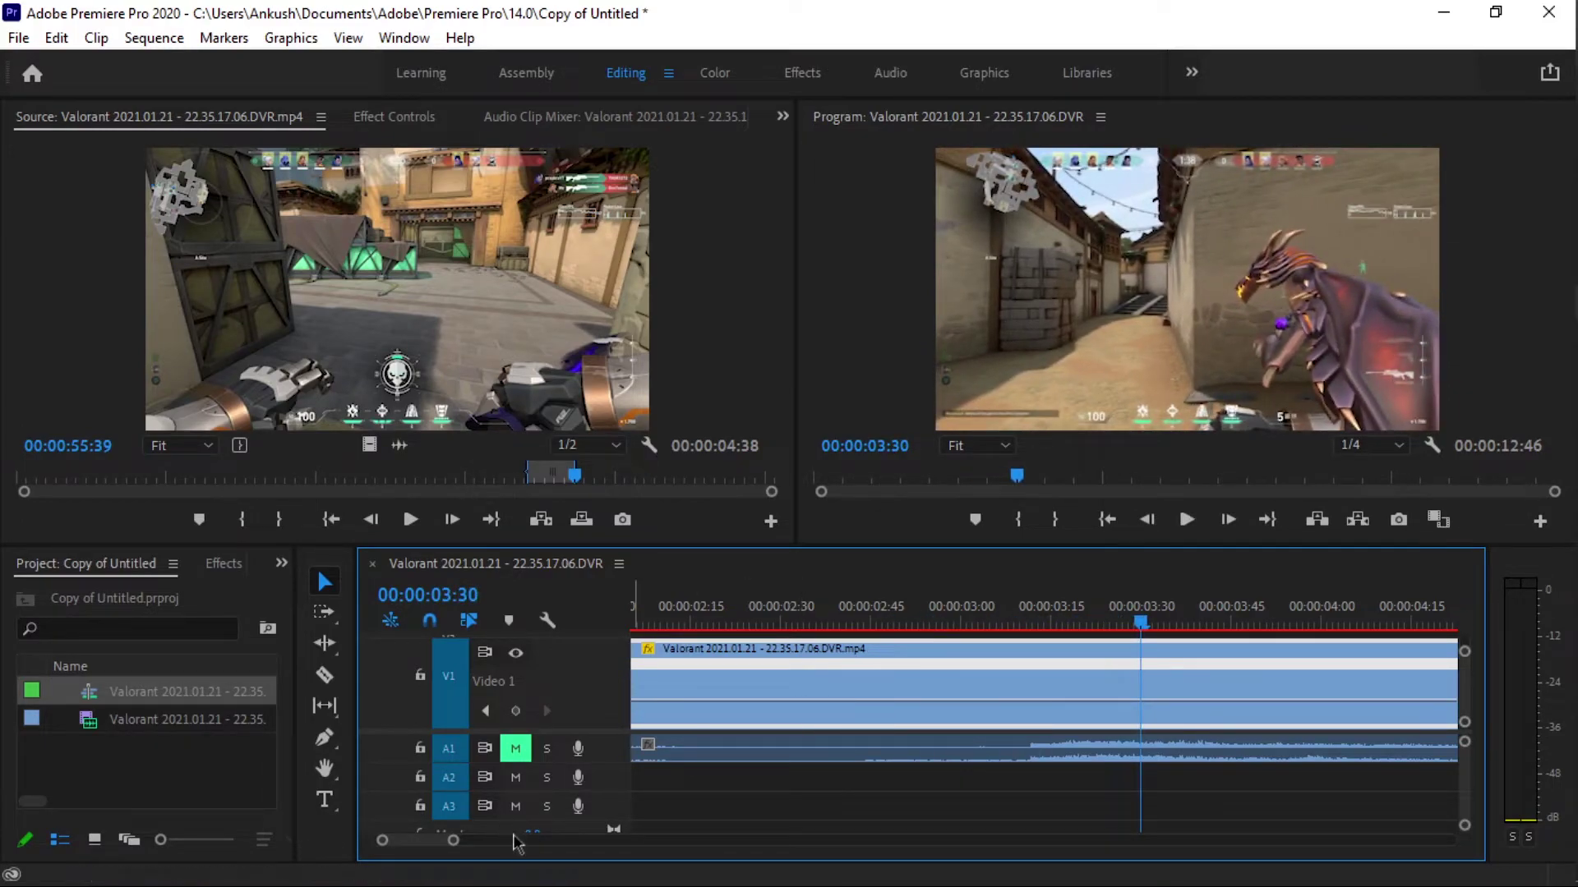
mouse_move(452, 839)
mouse_down()
mouse_move(534, 840)
mouse_move(520, 840)
mouse_up()
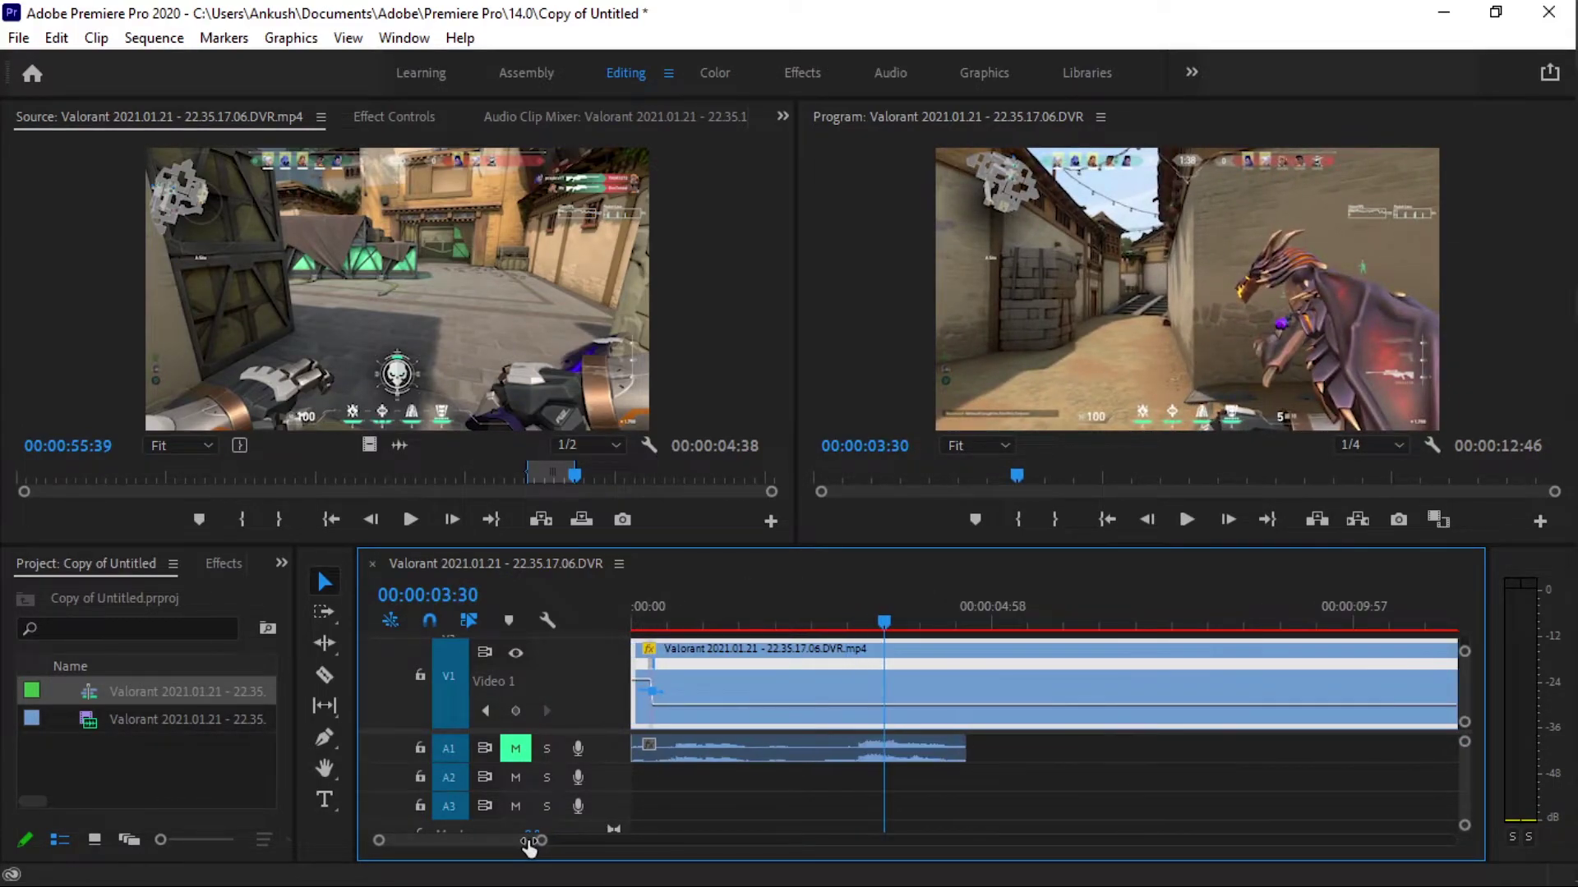
ctrl+click(884, 707)
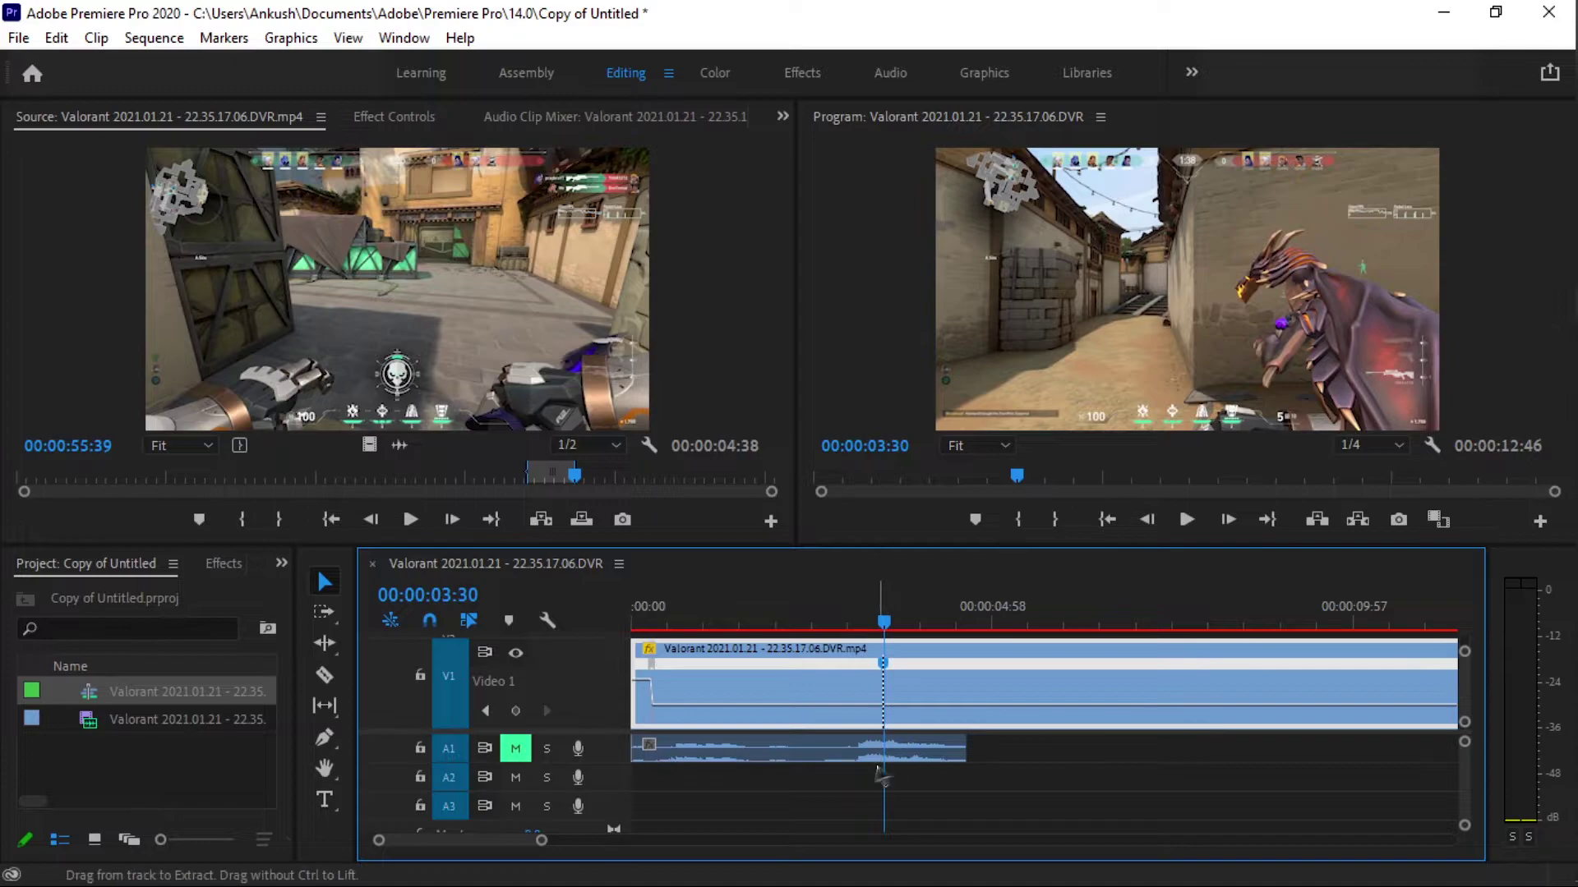
drag(926, 705, 926, 681)
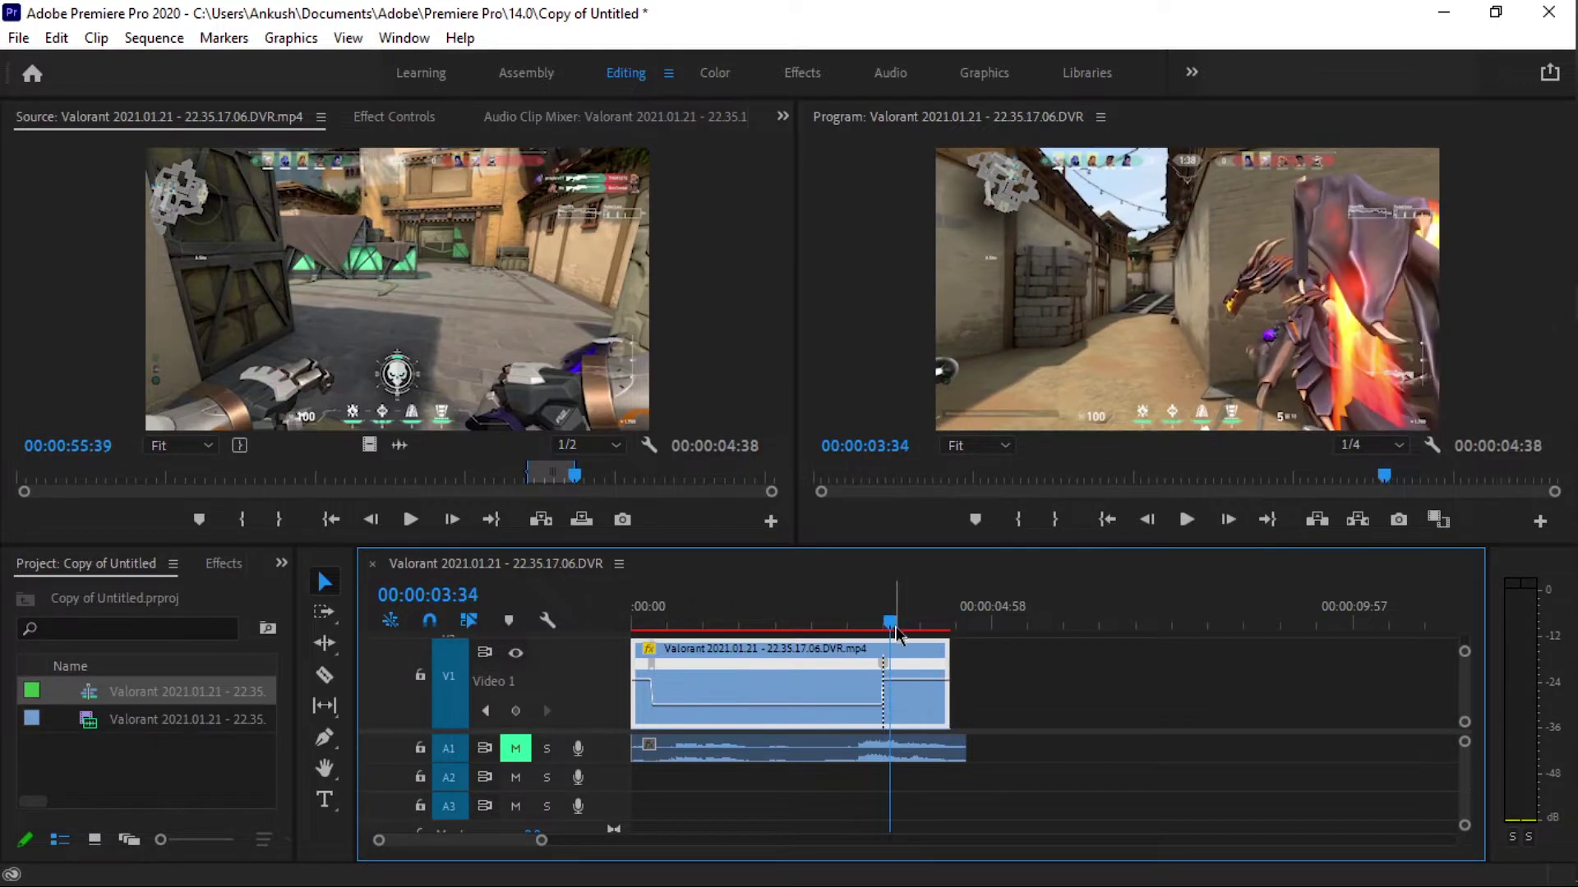
key(space)
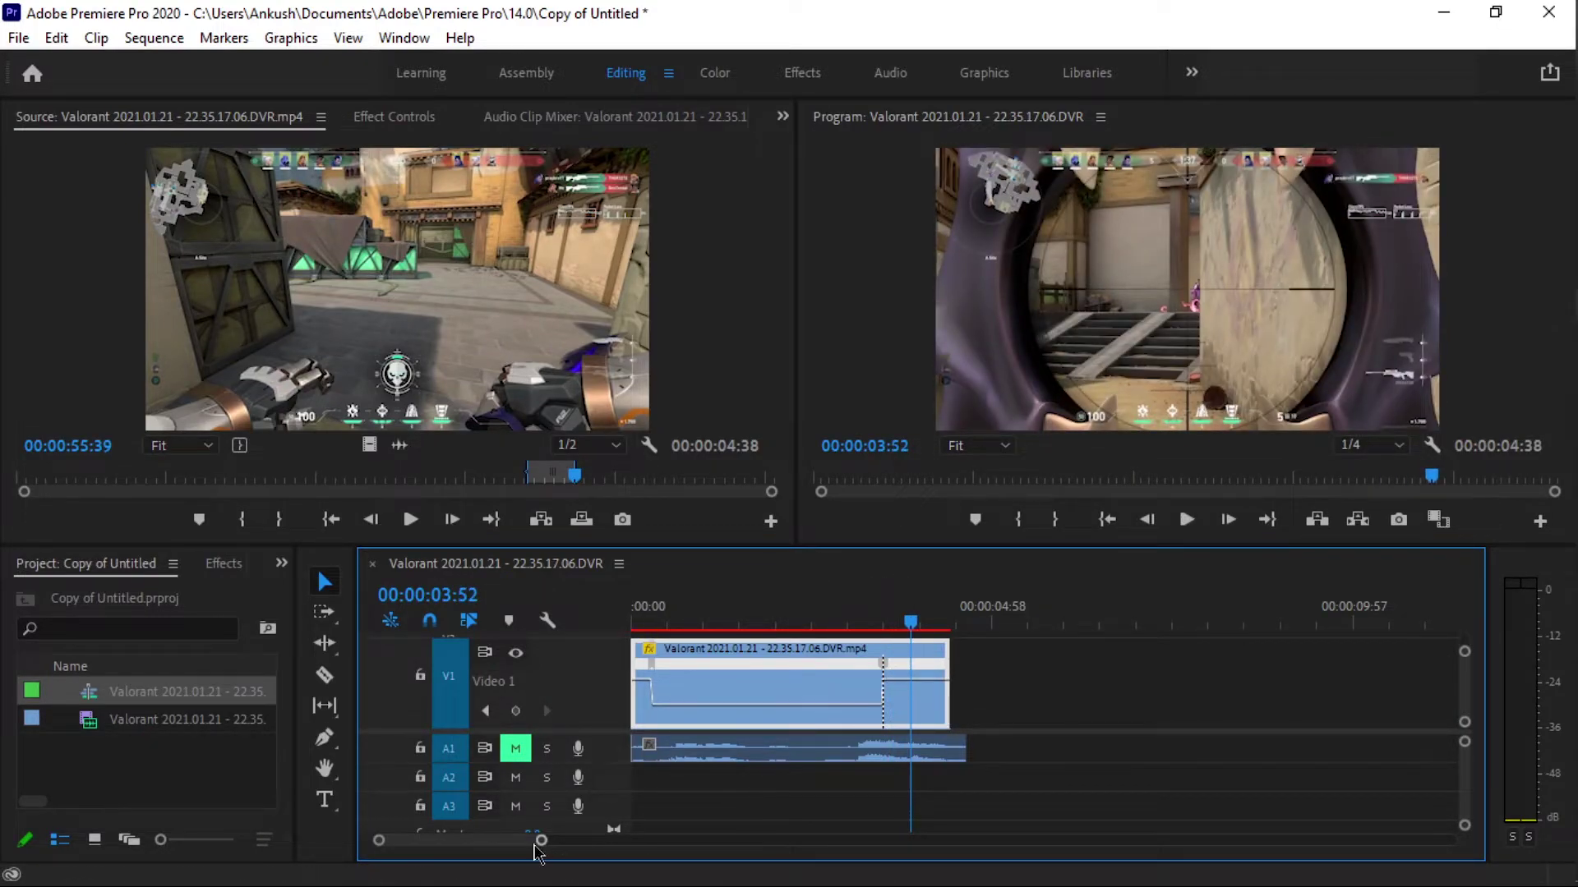
drag(542, 840, 456, 840)
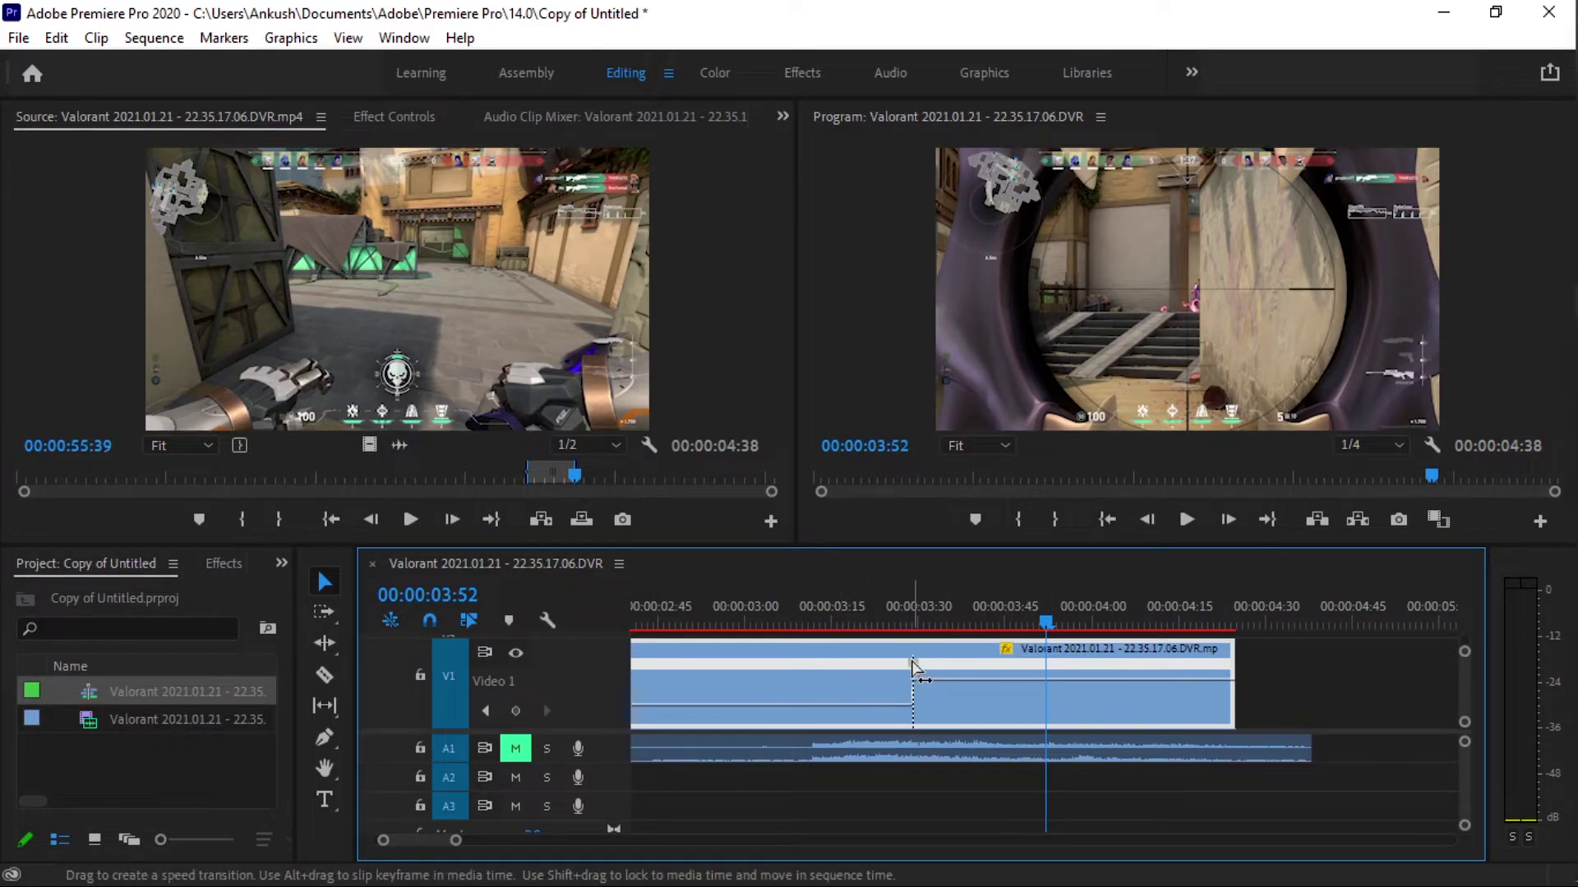
Spread the 00:00:03:30 keyframe into an eased speed ramp and zoom the timeline out.
drag(913, 661, 945, 667)
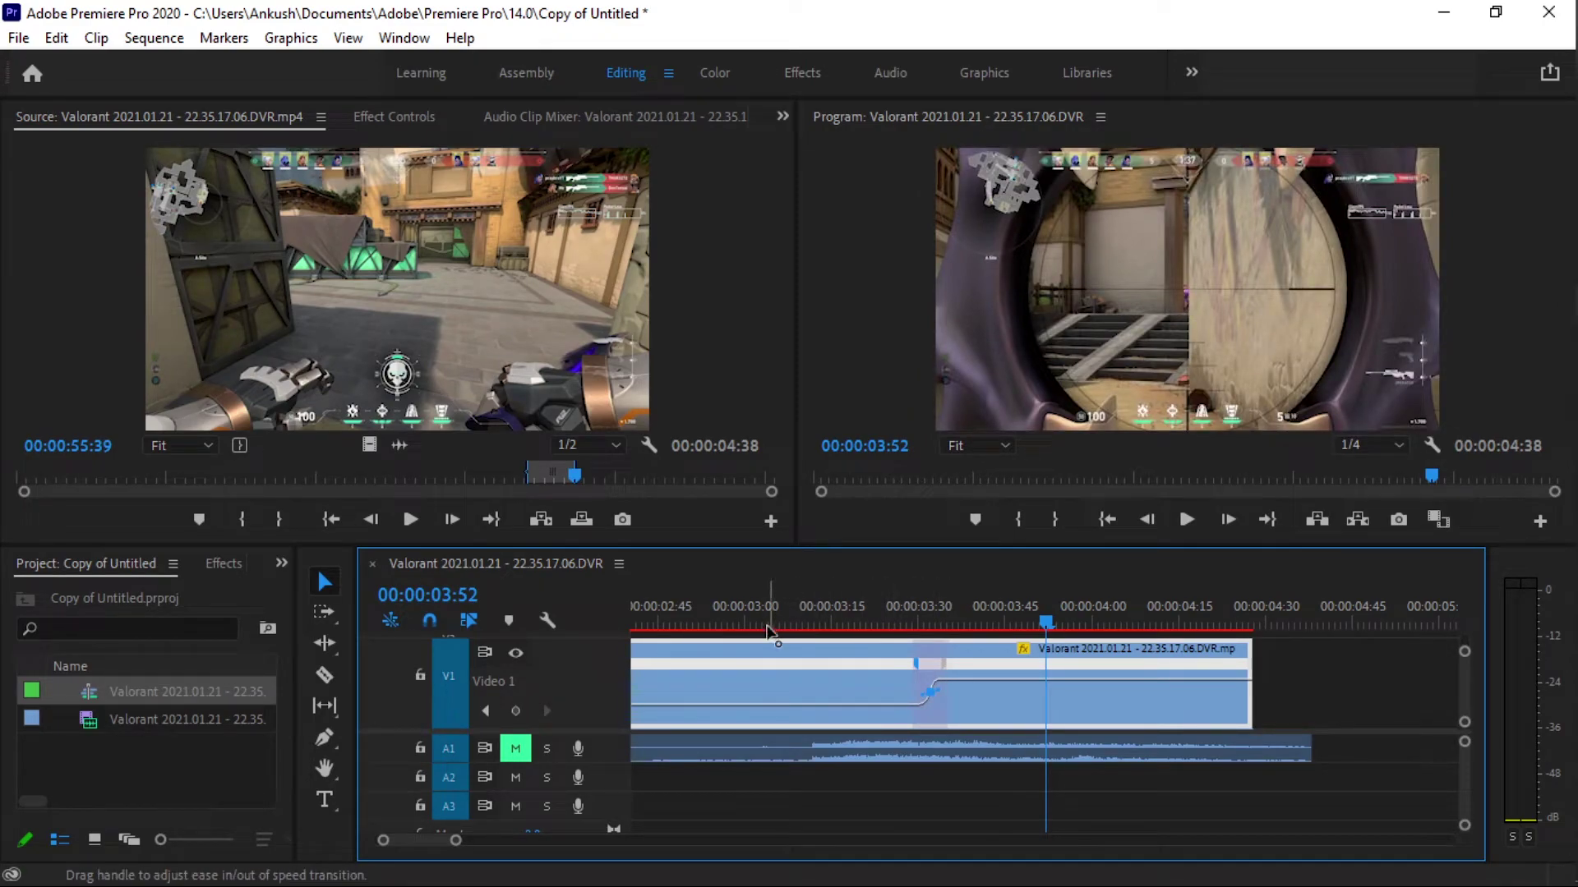
mouse_move(944, 662)
mouse_down()
mouse_move(929, 664)
mouse_move(952, 668)
mouse_up()
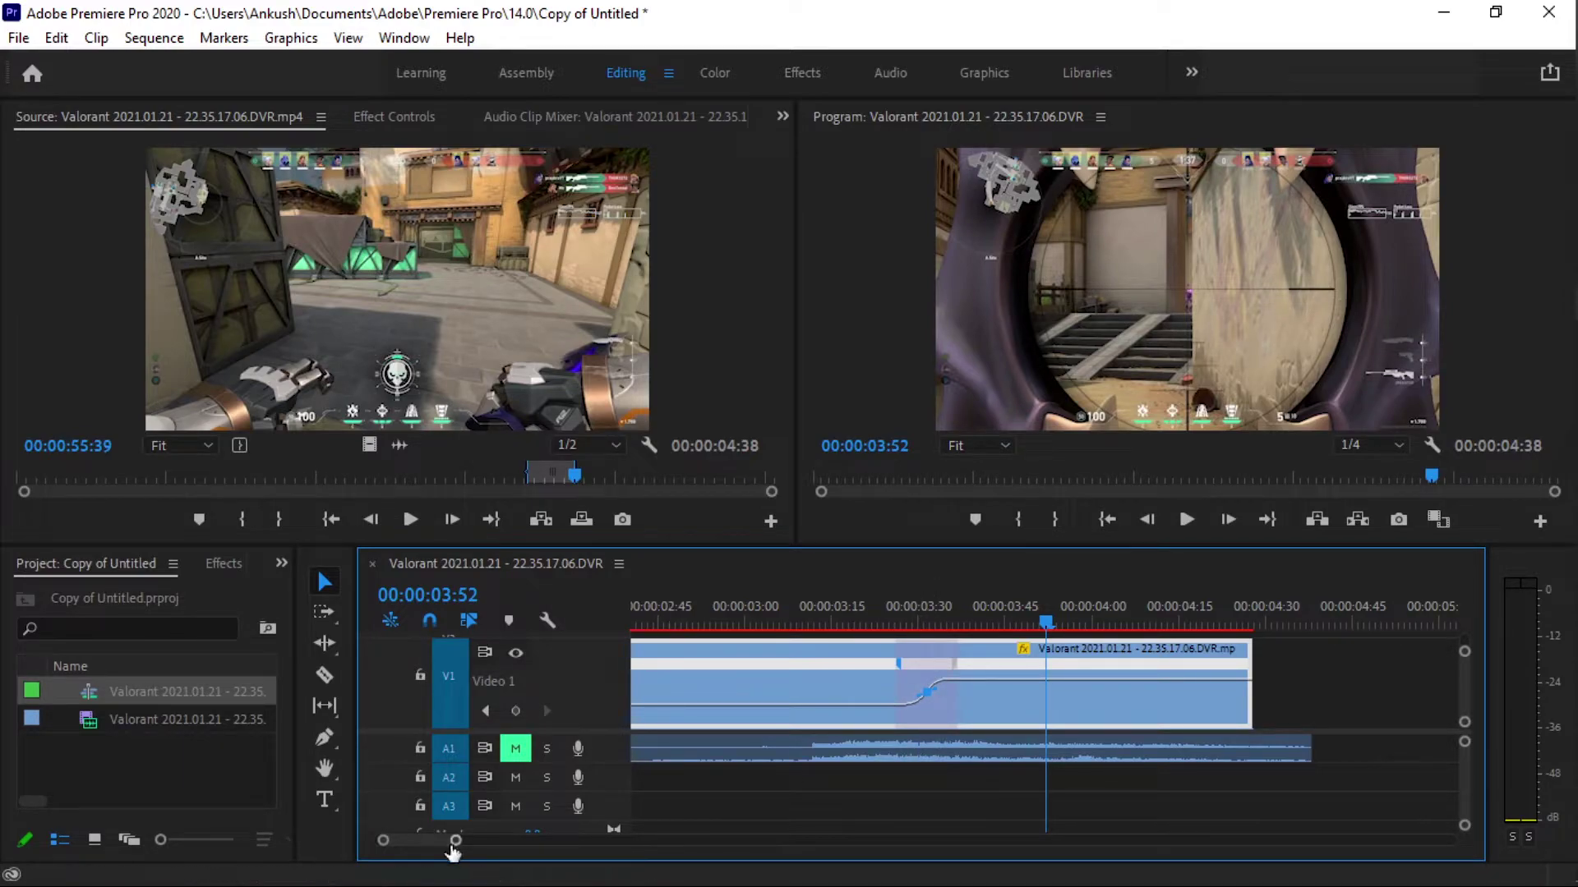
drag(455, 839, 468, 839)
Find frame 00:00:03:59, add a speed keyframe there, and slow the footage after it.
click(904, 618)
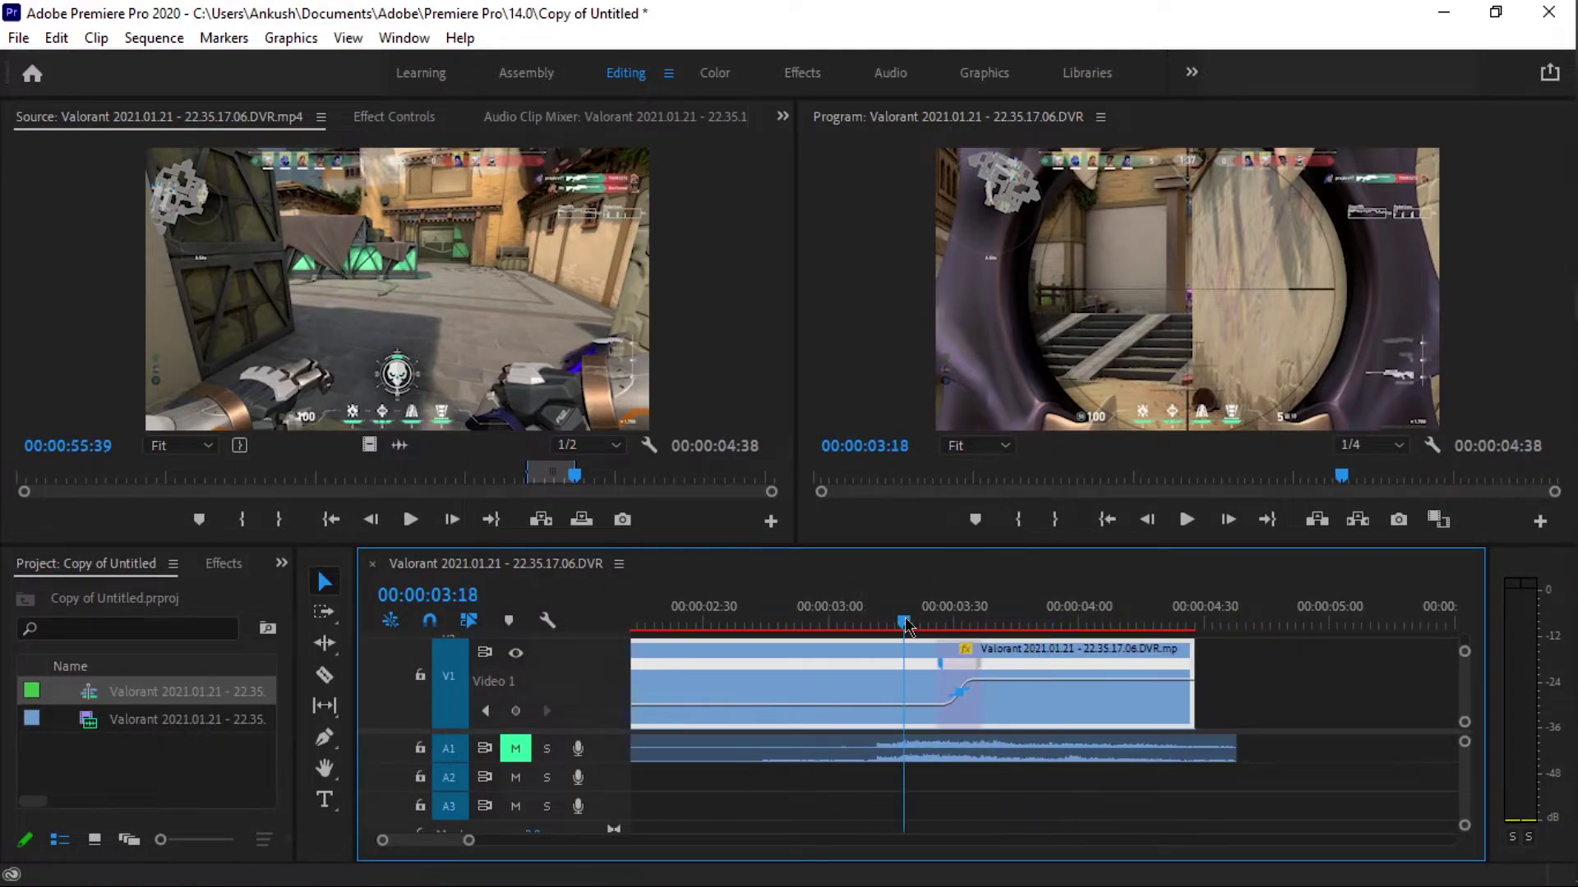
key(space)
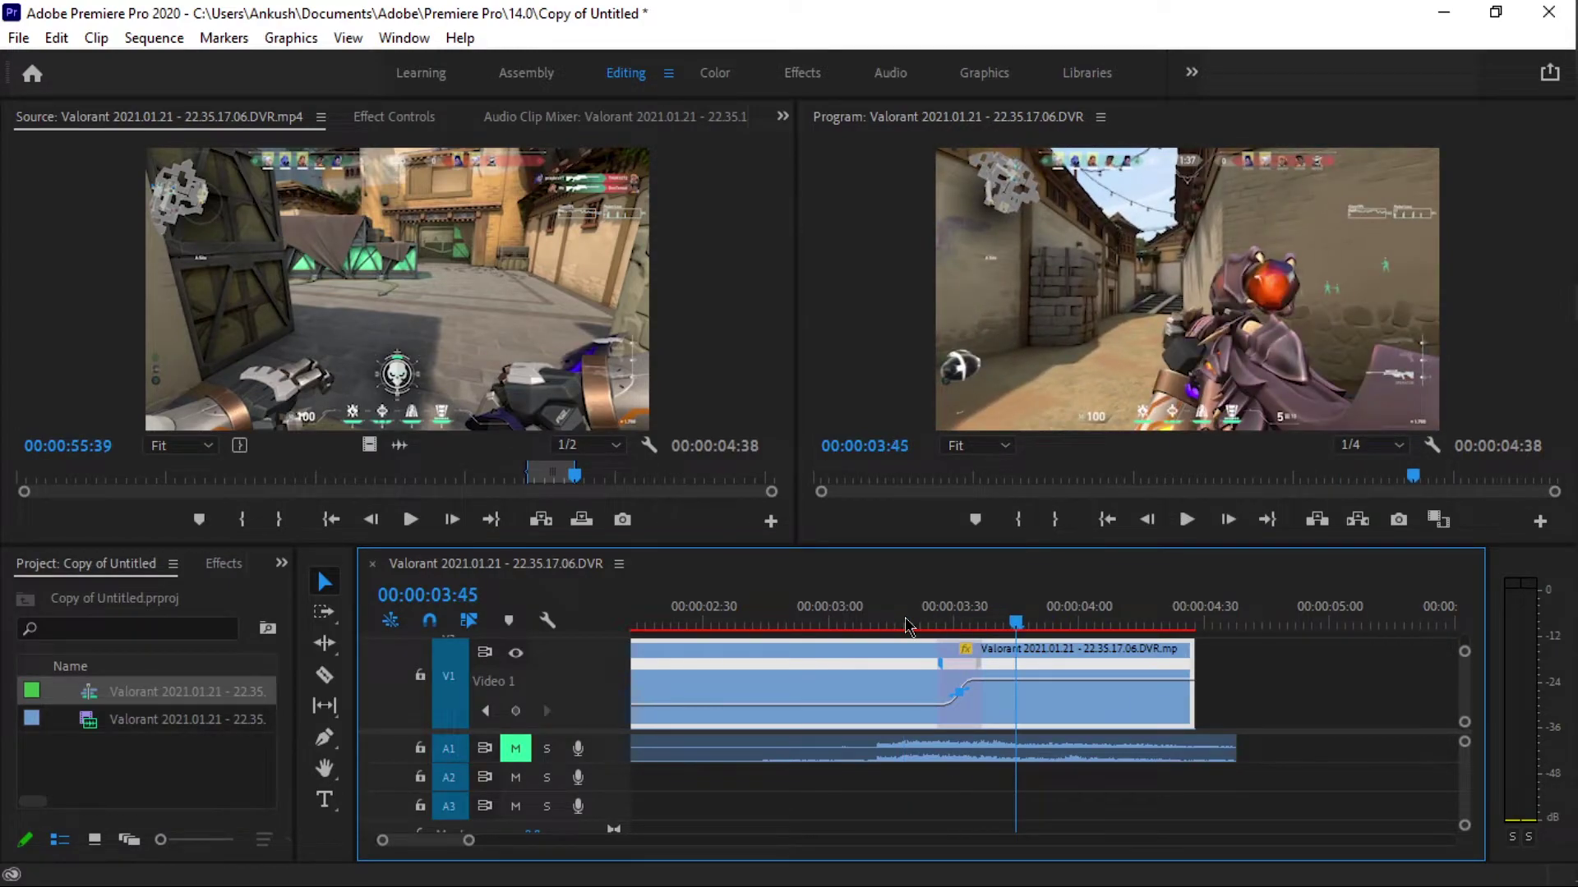
key(space)
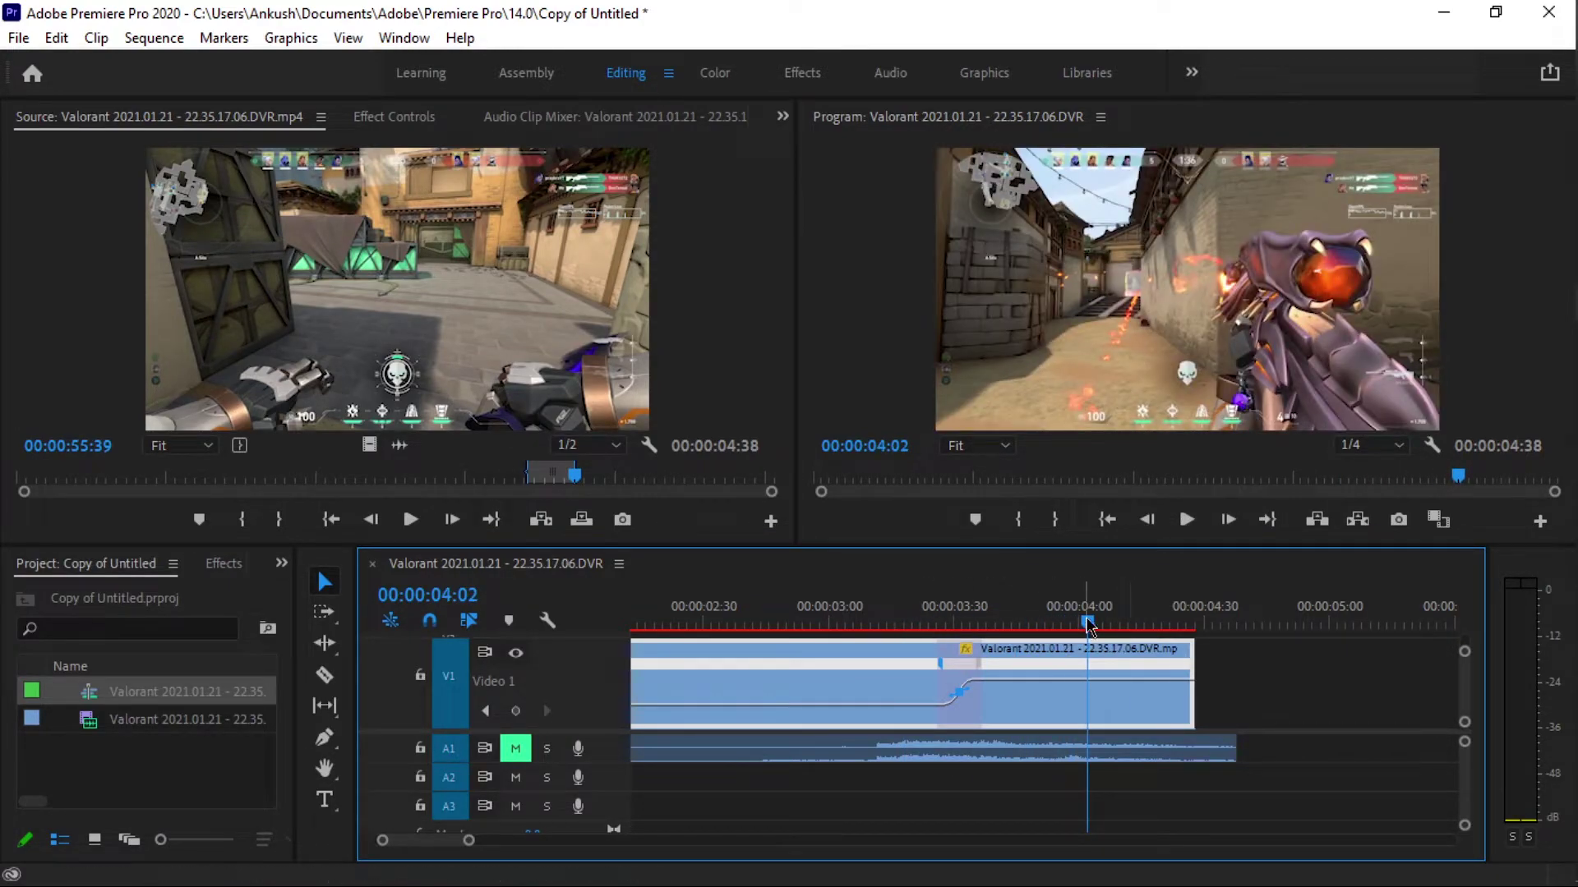
drag(1085, 630, 1062, 633)
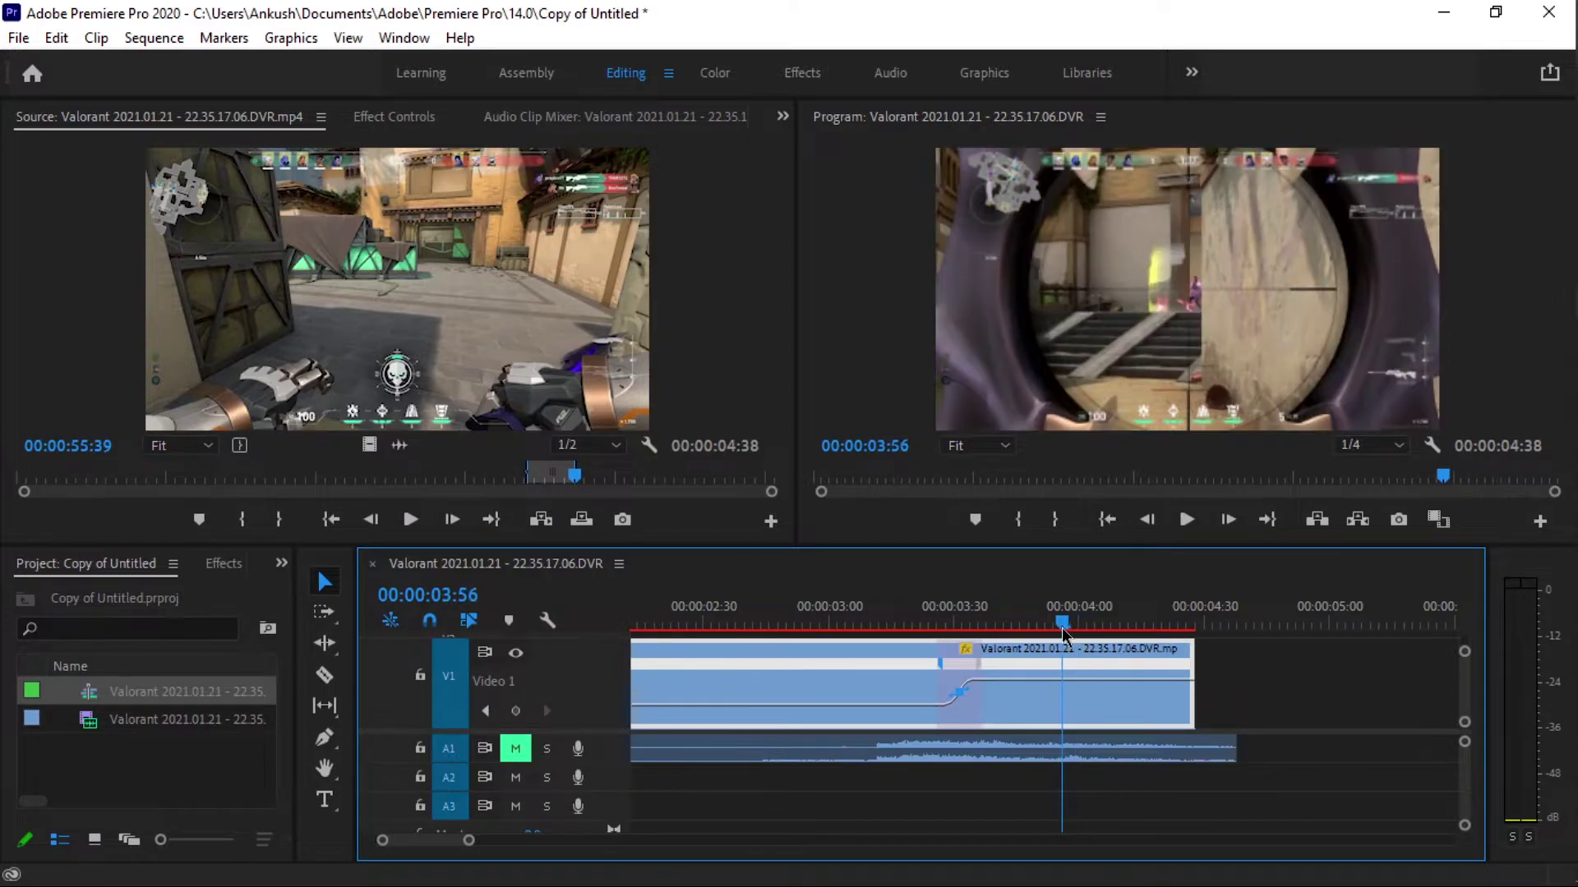
key(Right)
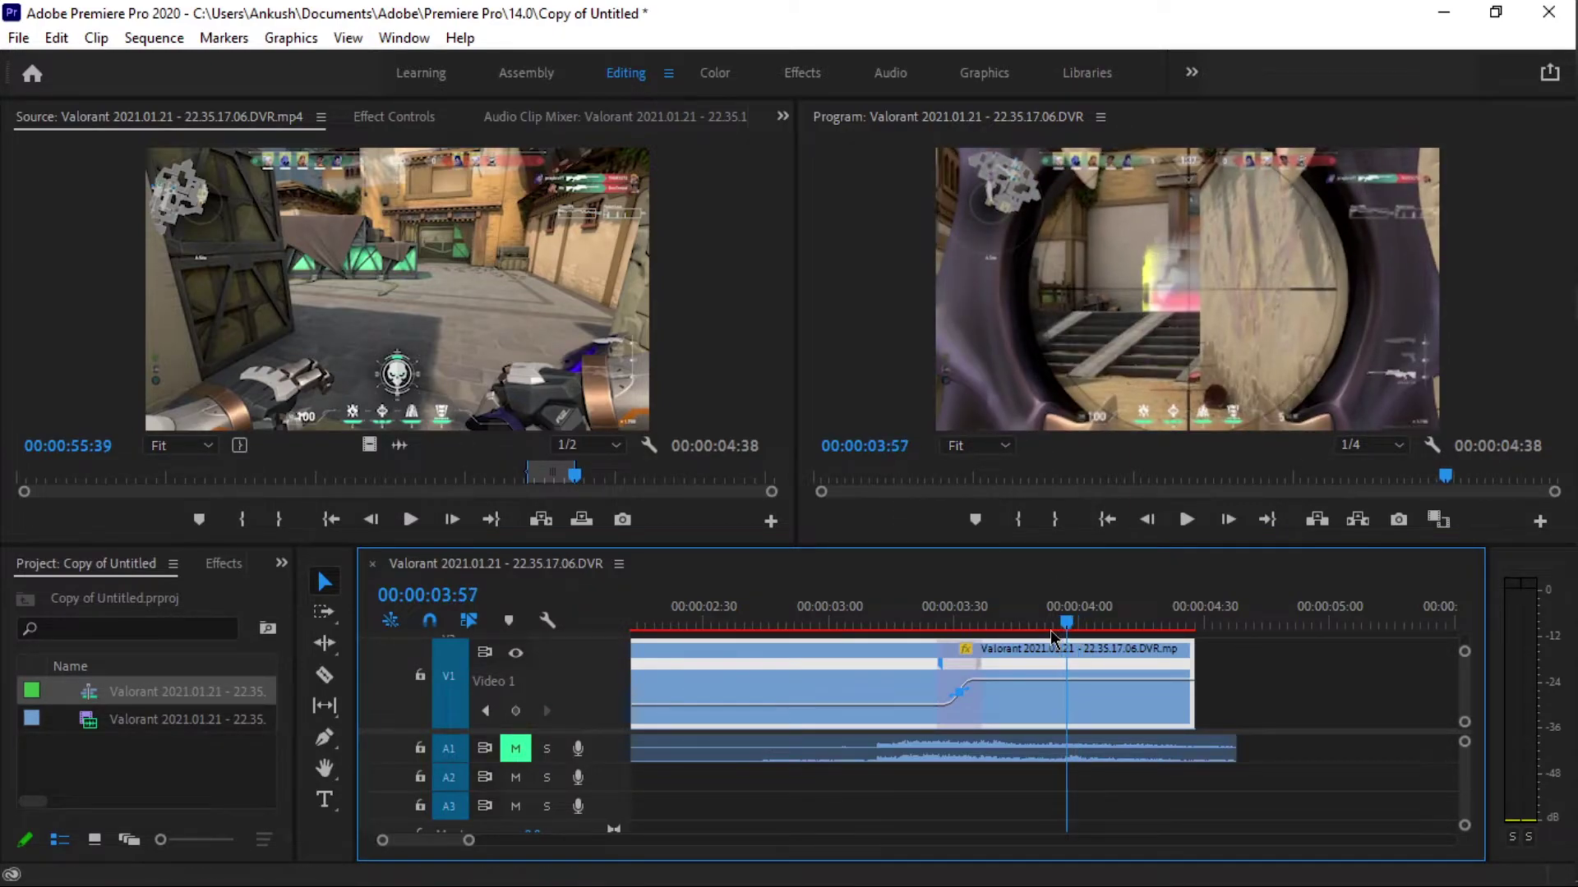
key(Right)
key(Right)
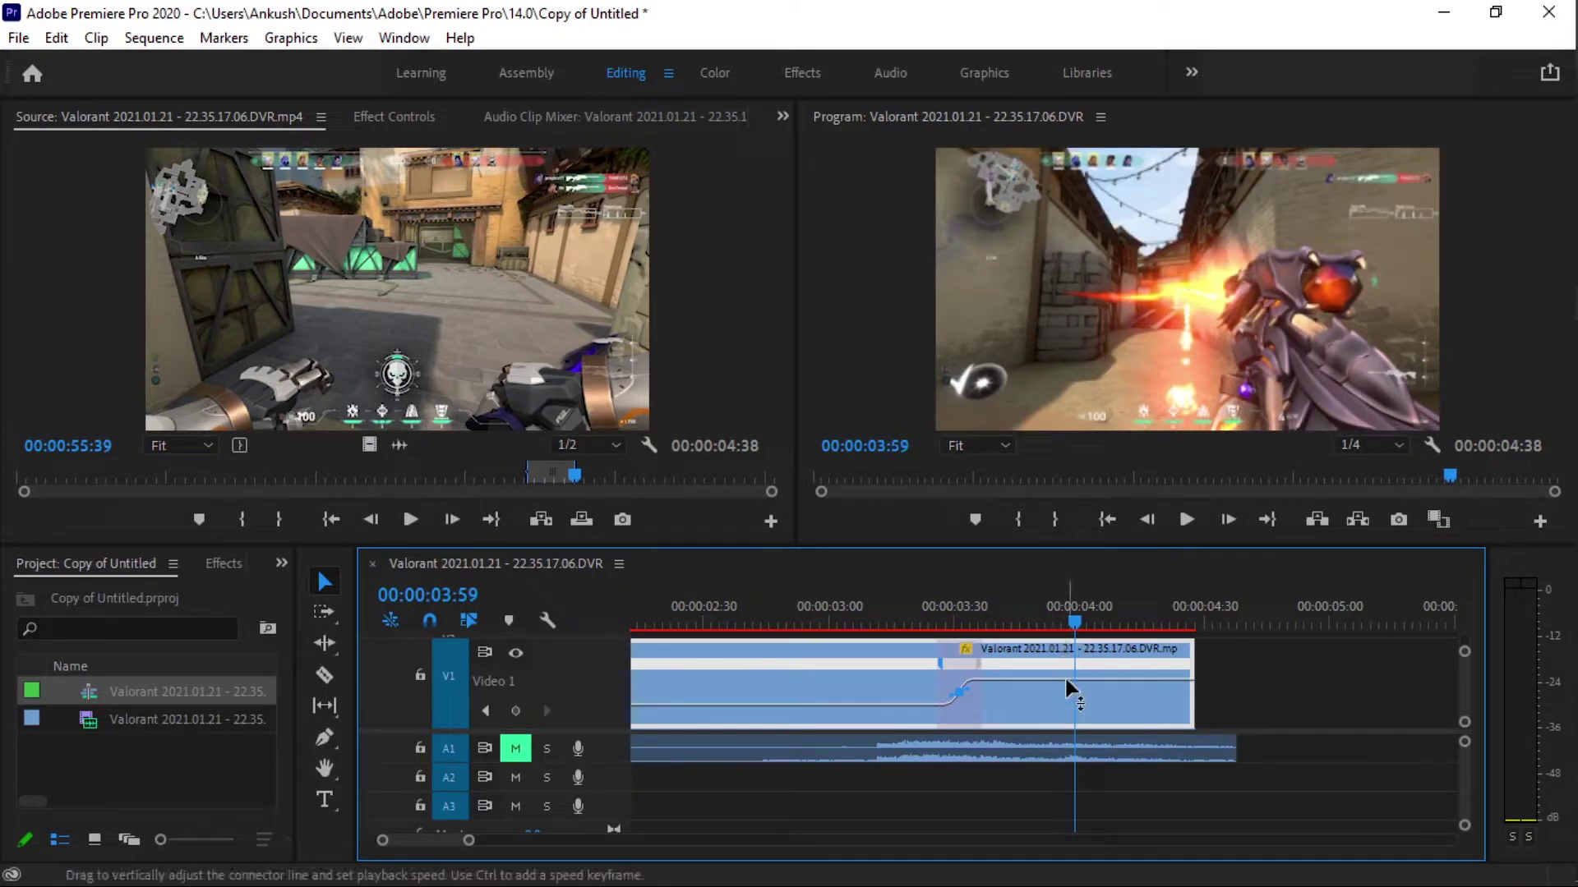
ctrl+click(1076, 682)
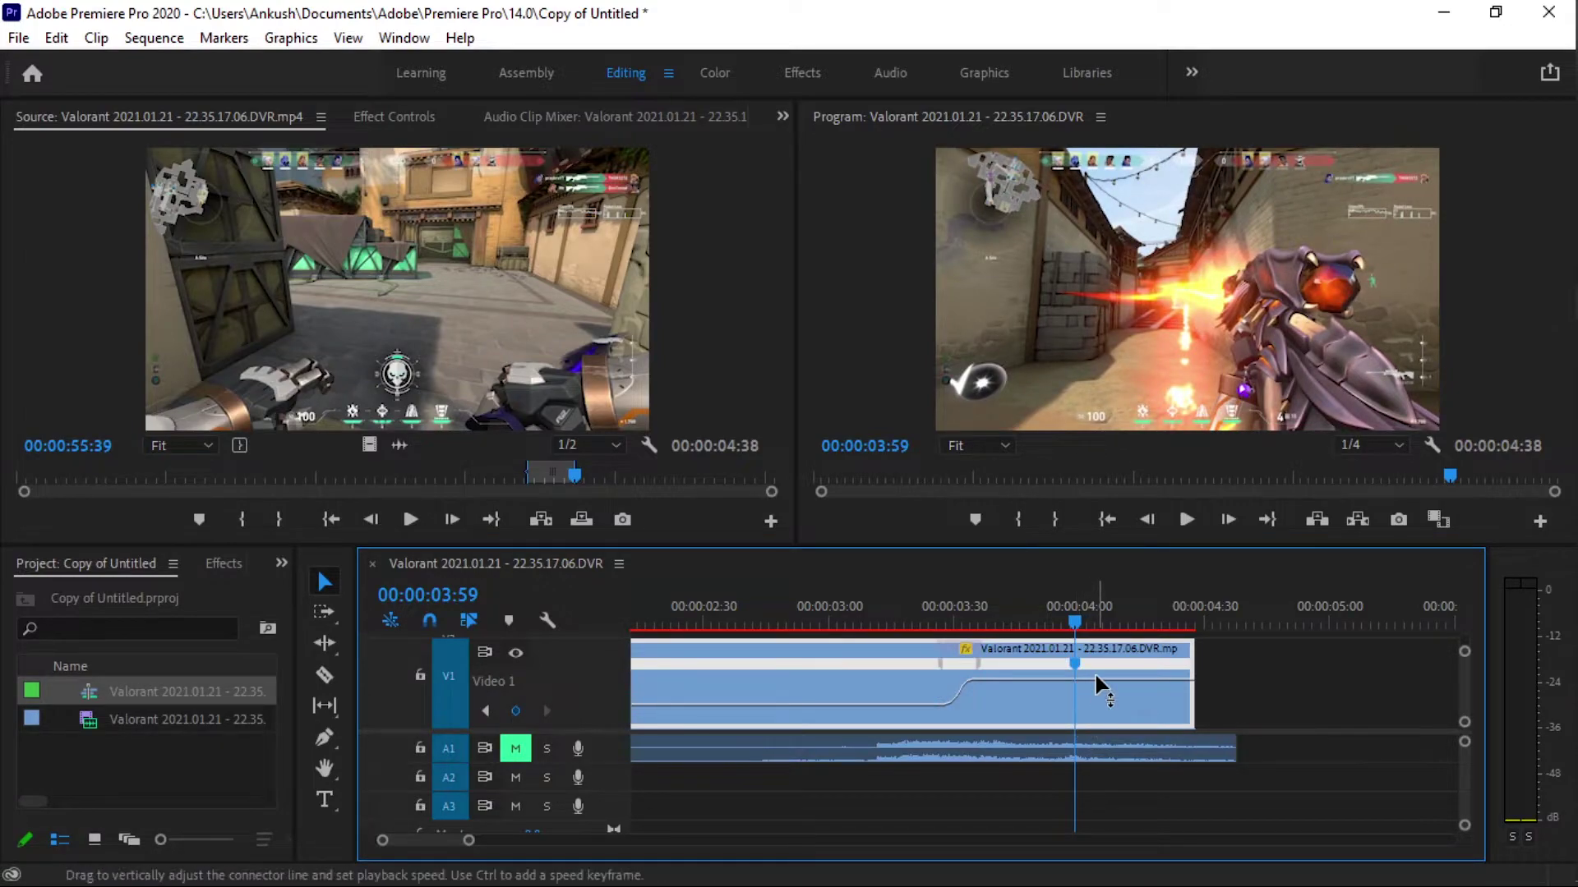
mouse_move(1101, 681)
mouse_down()
mouse_move(1124, 728)
mouse_move(1122, 705)
mouse_move(1058, 678)
mouse_move(1087, 679)
mouse_up()
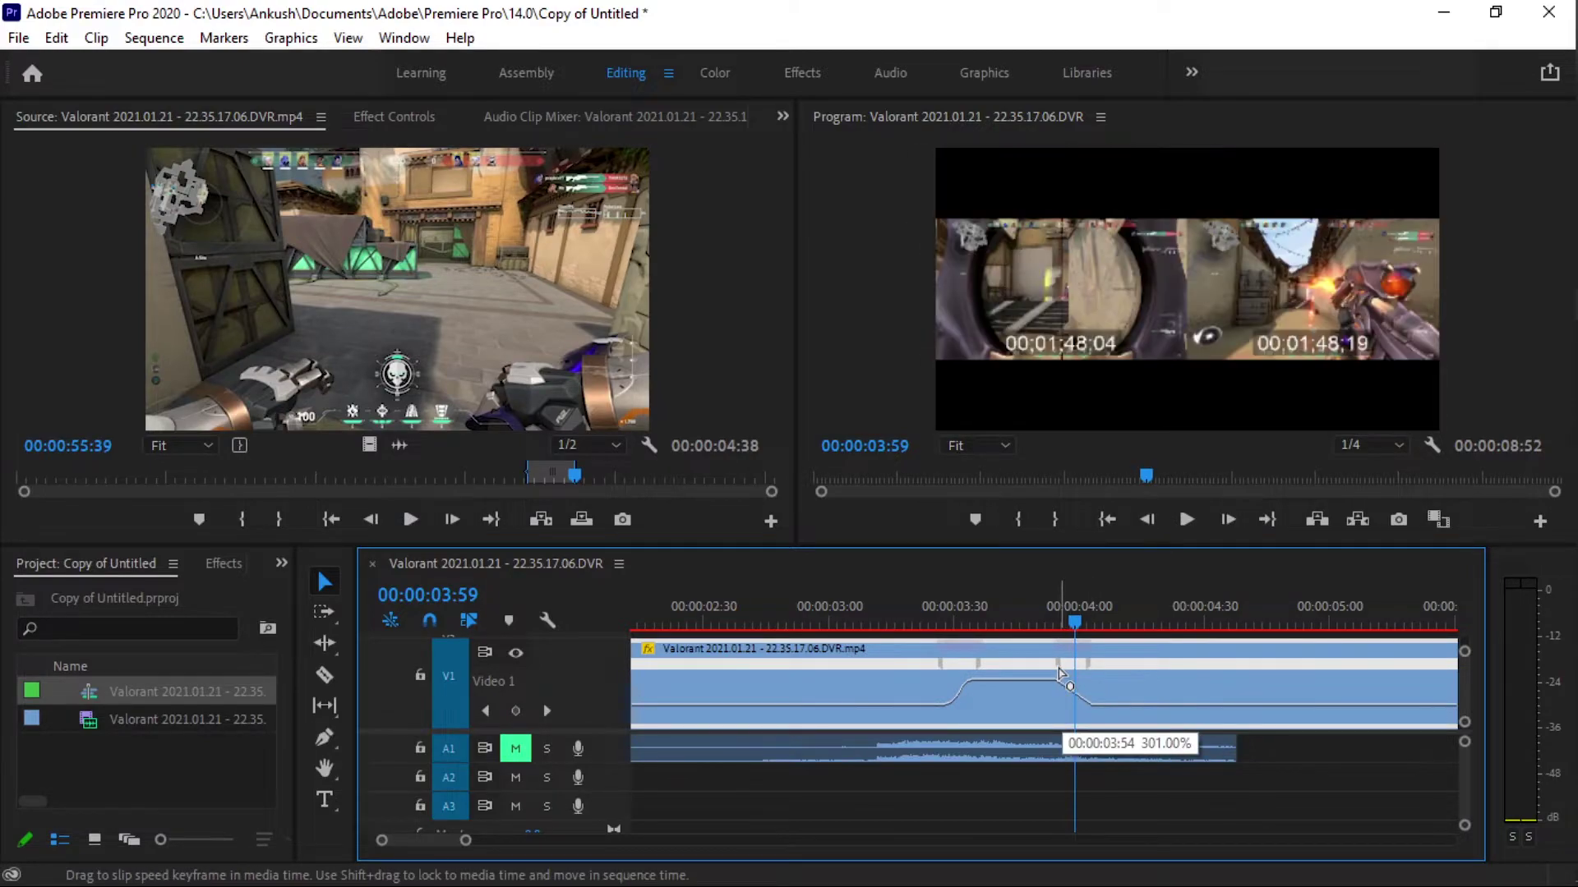
Split the 00:00:03:59 speed keyframe into a gradual slow-down transition.
click(1060, 689)
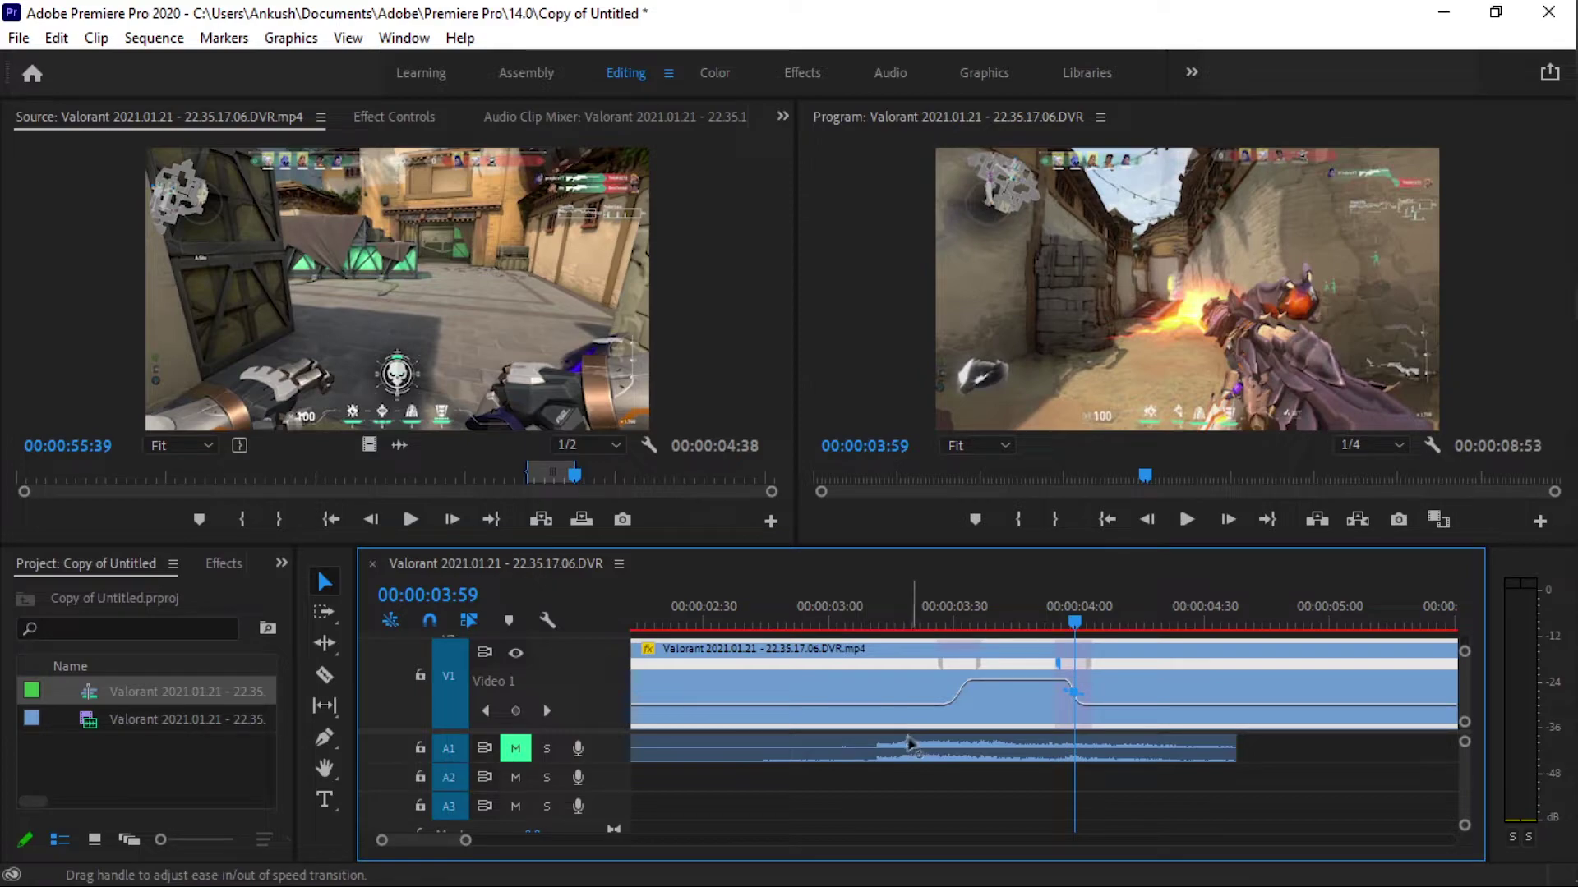
drag(1093, 678, 1056, 672)
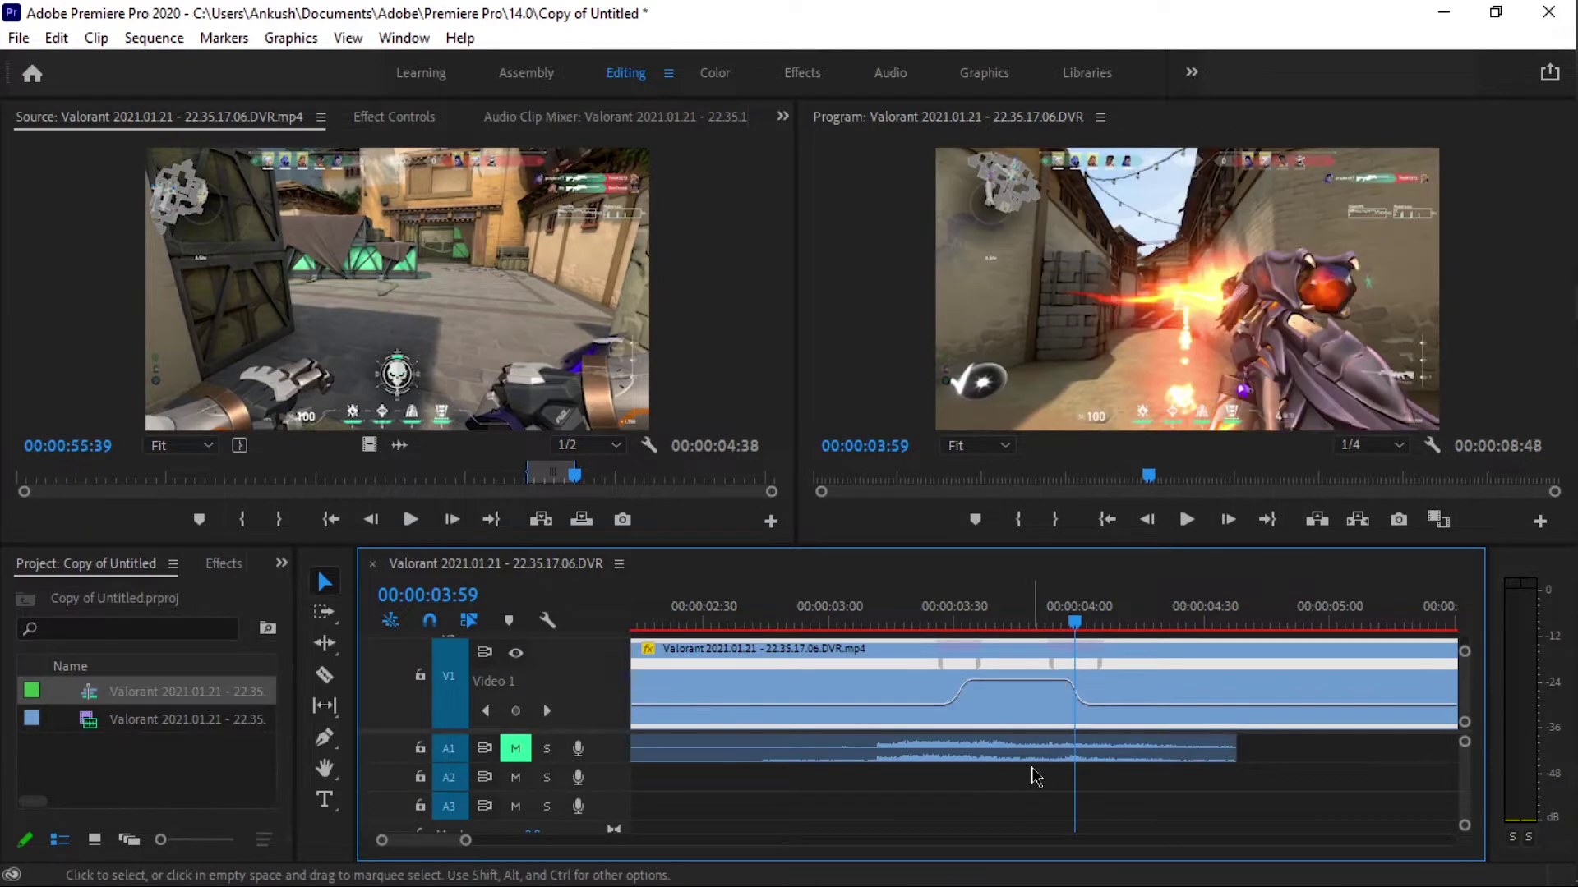
click(1076, 700)
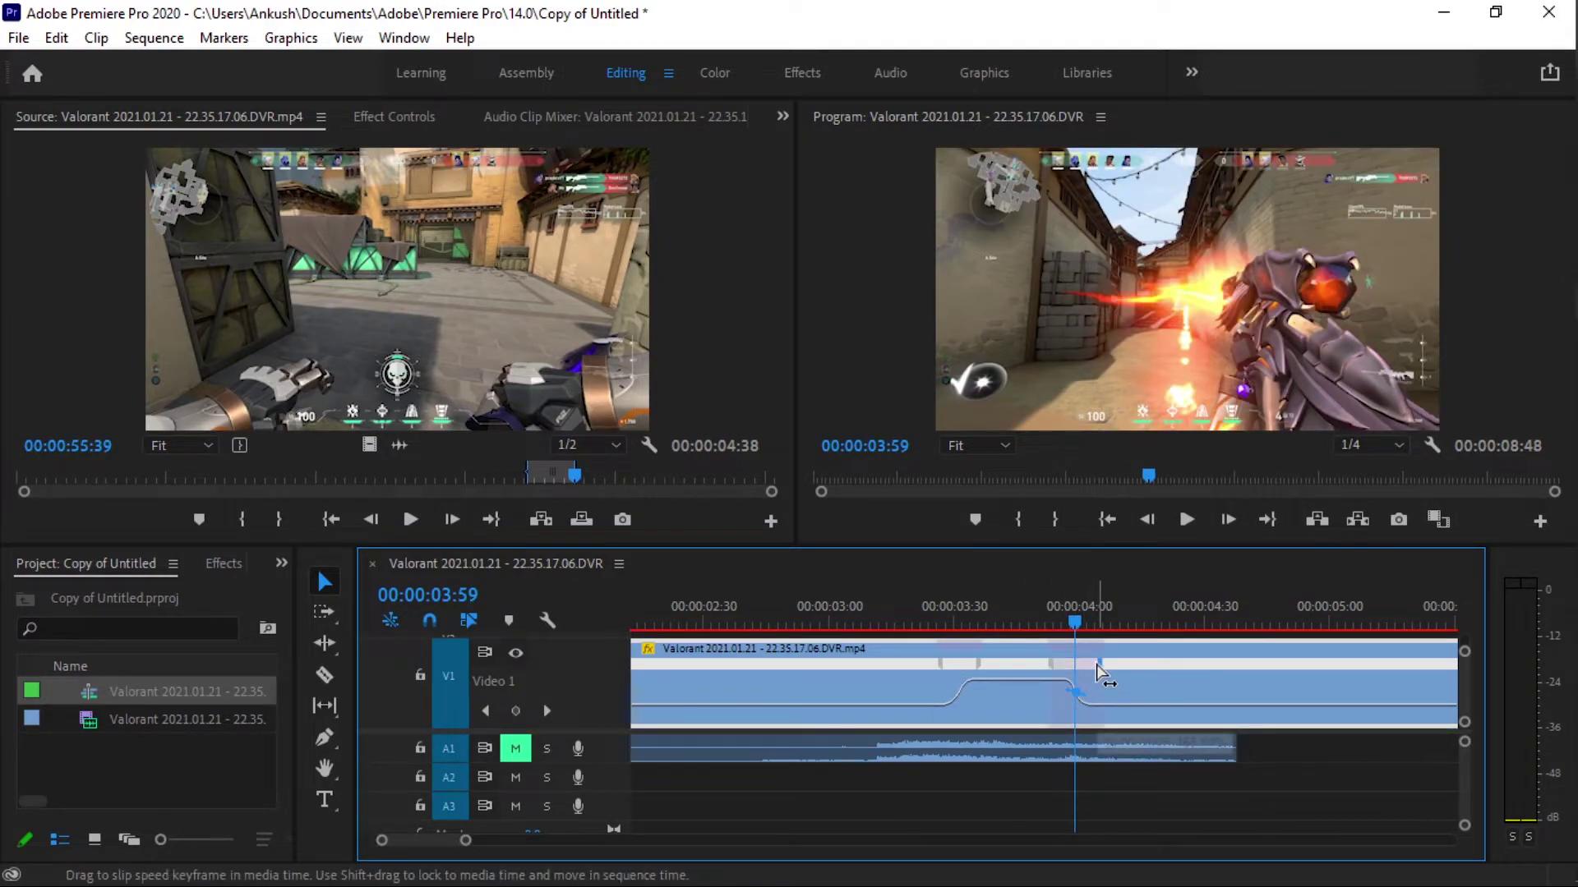
click(1065, 705)
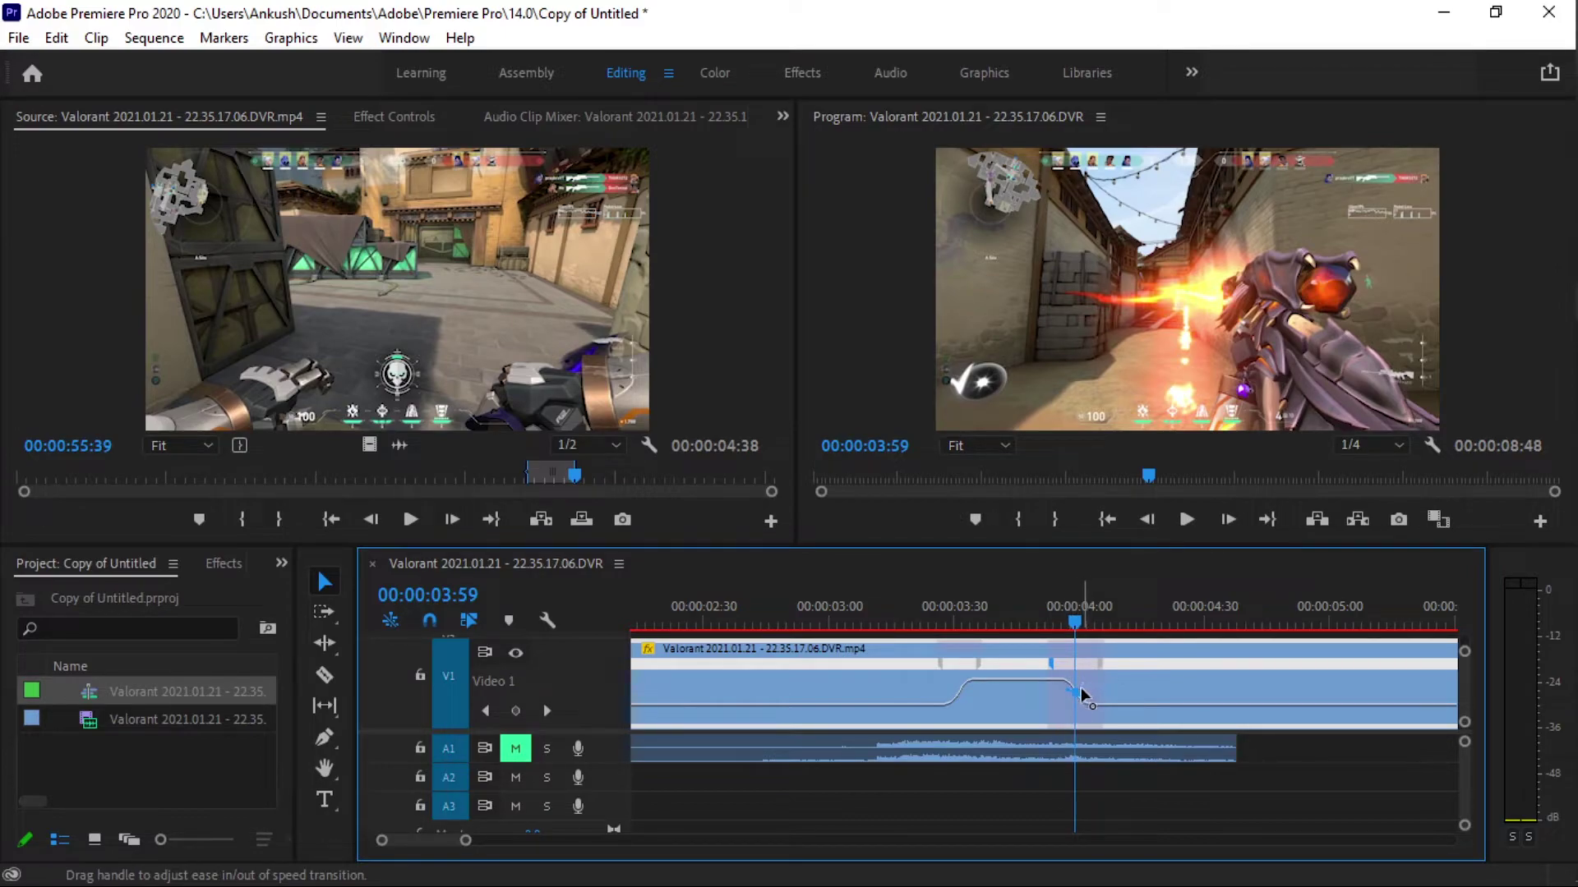
Preview the speed ramps from 00:00:03:17 and then from the sequence start.
click(899, 629)
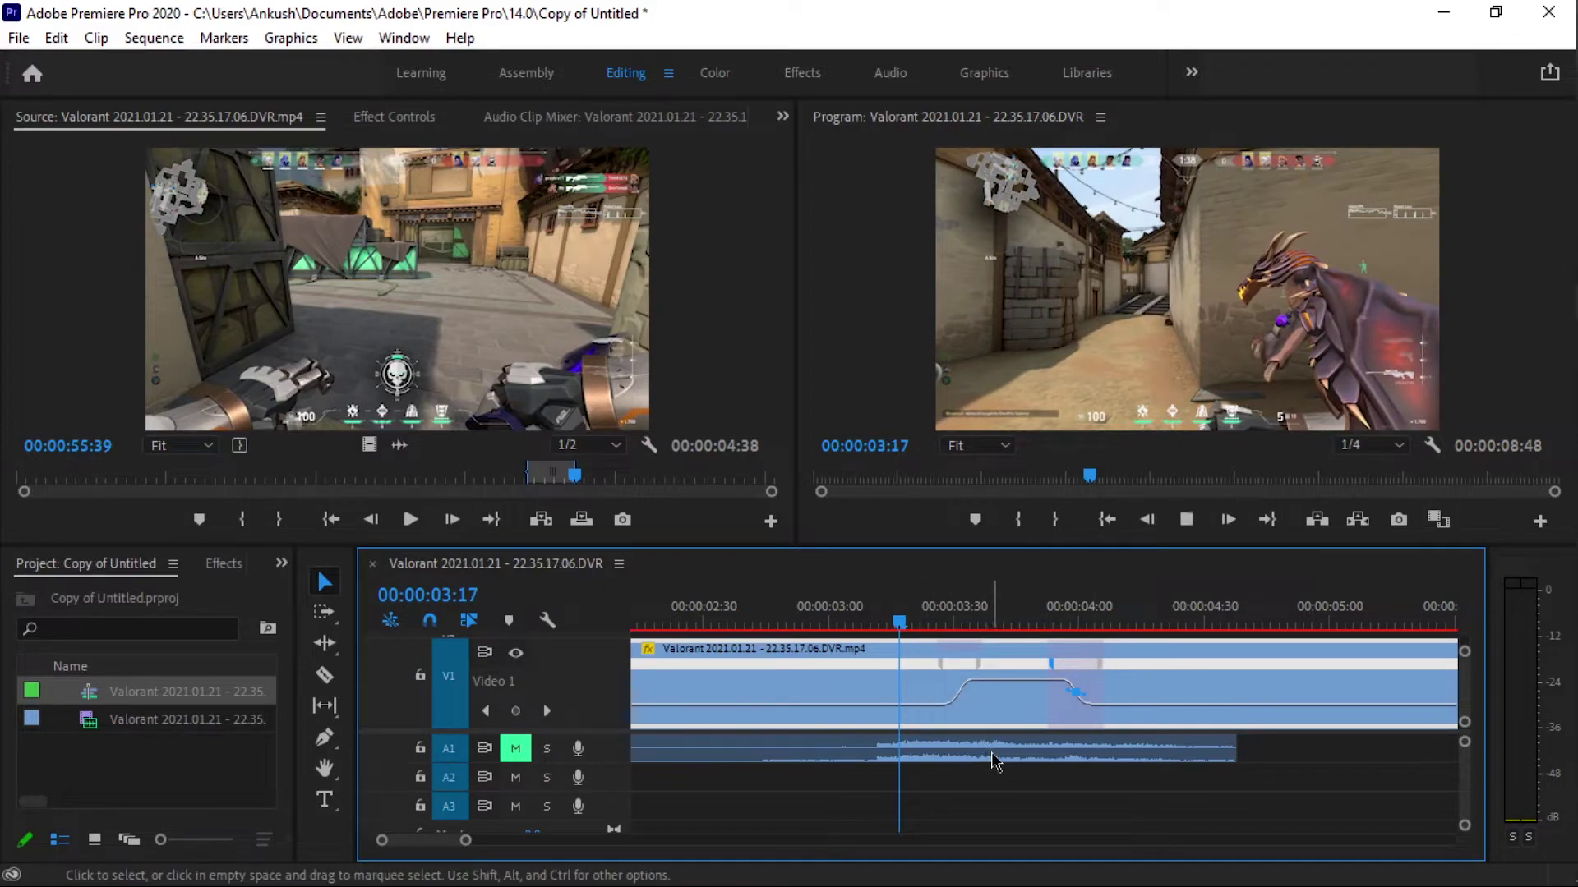
key(space)
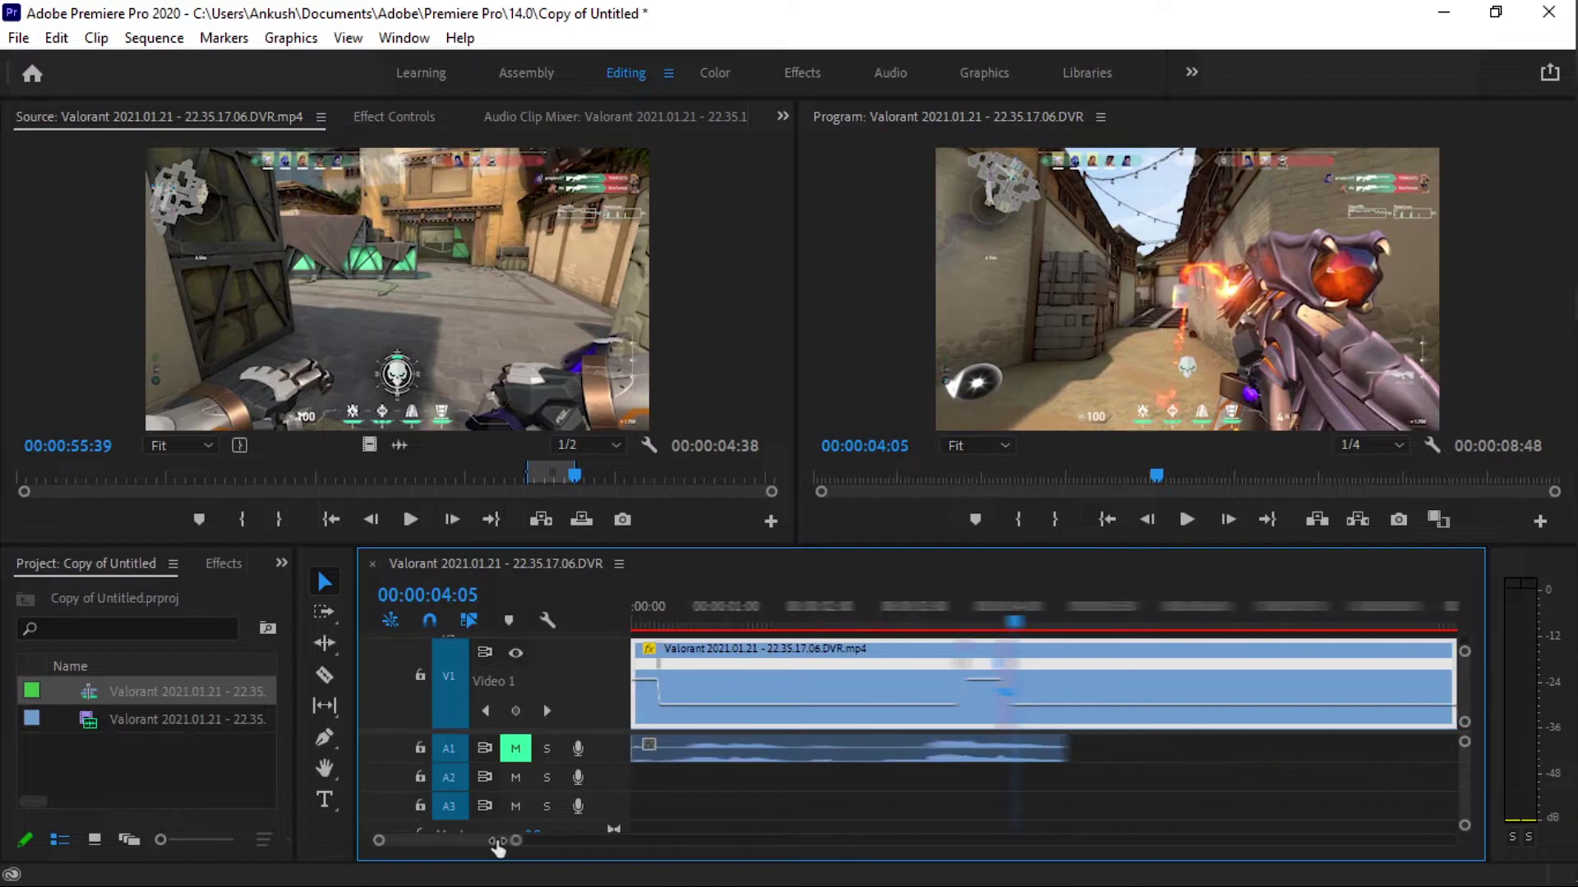
drag(465, 841, 528, 841)
key(Home)
key(space)
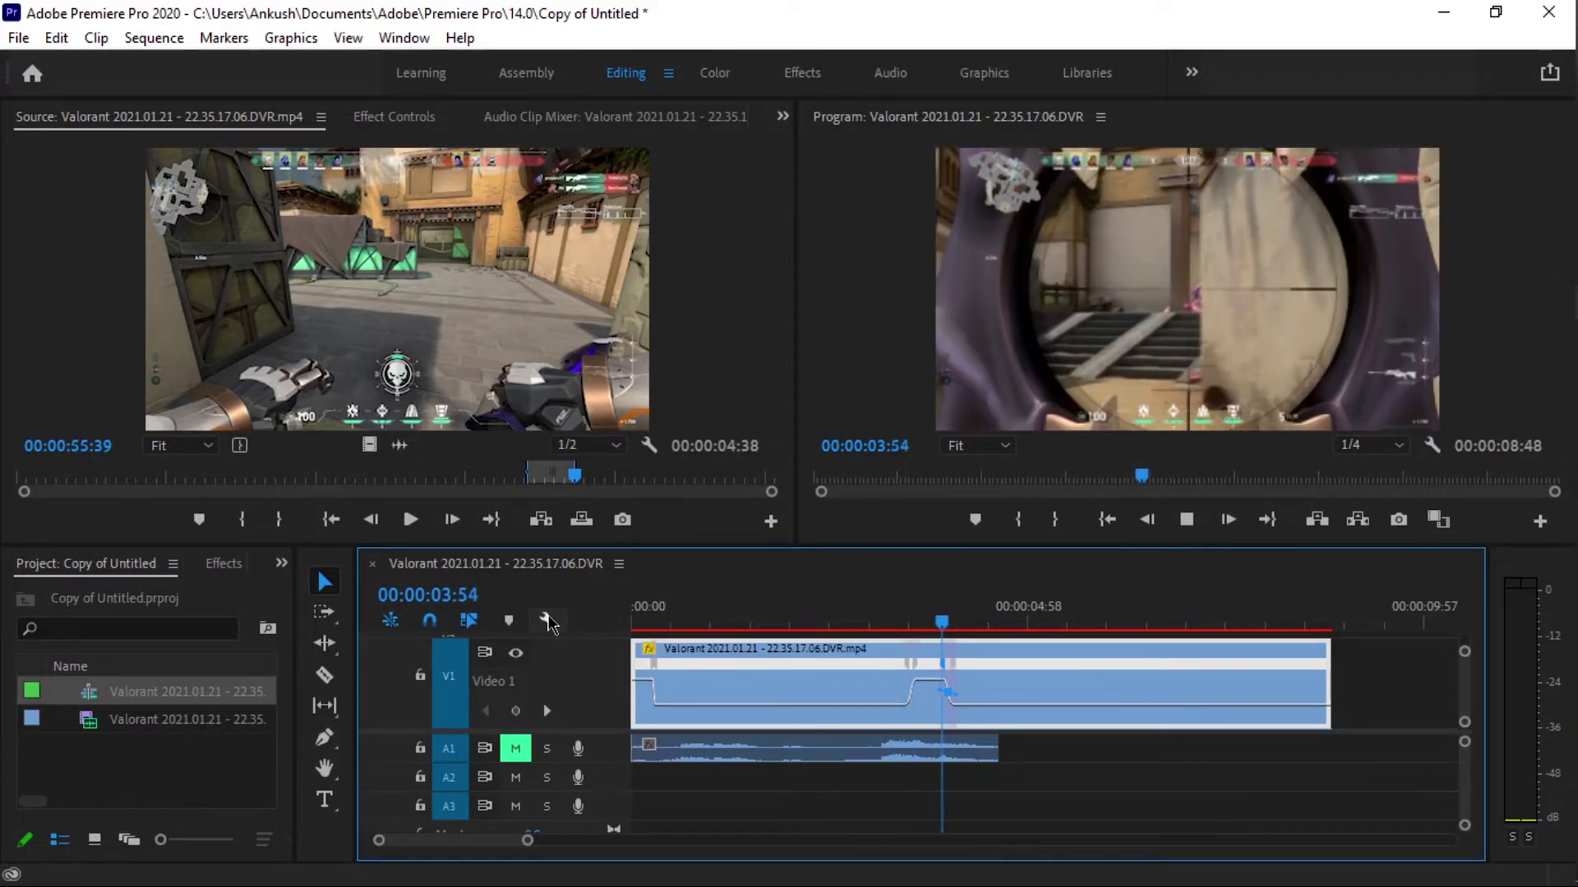
key(space)
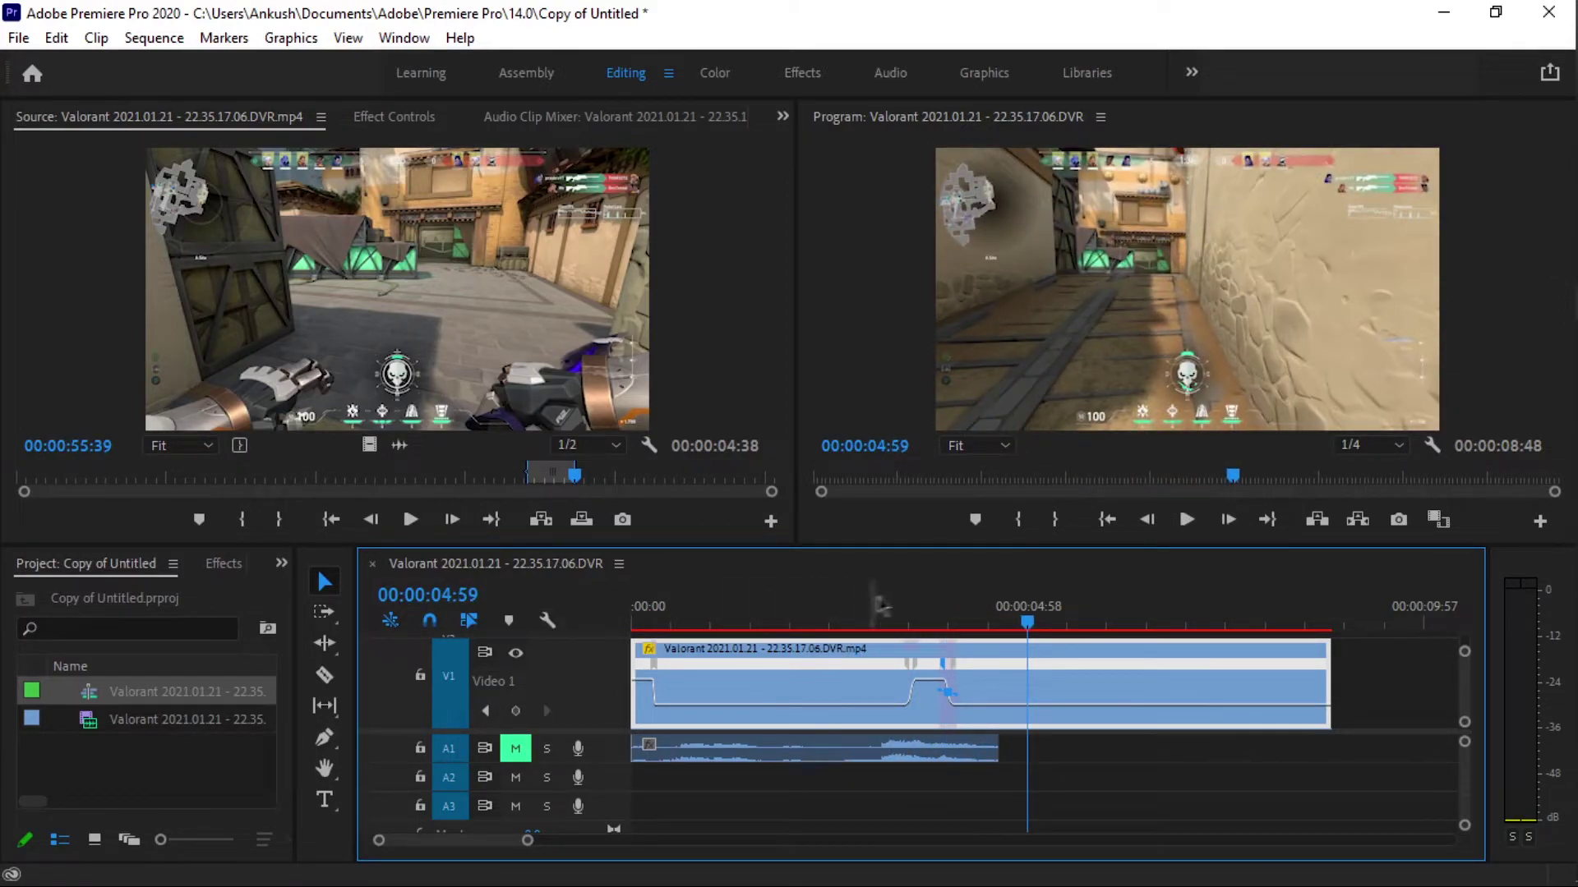
Add a speed keyframe at 00:00:04:31 and speed the footage after it up to 403%.
drag(1029, 623, 993, 626)
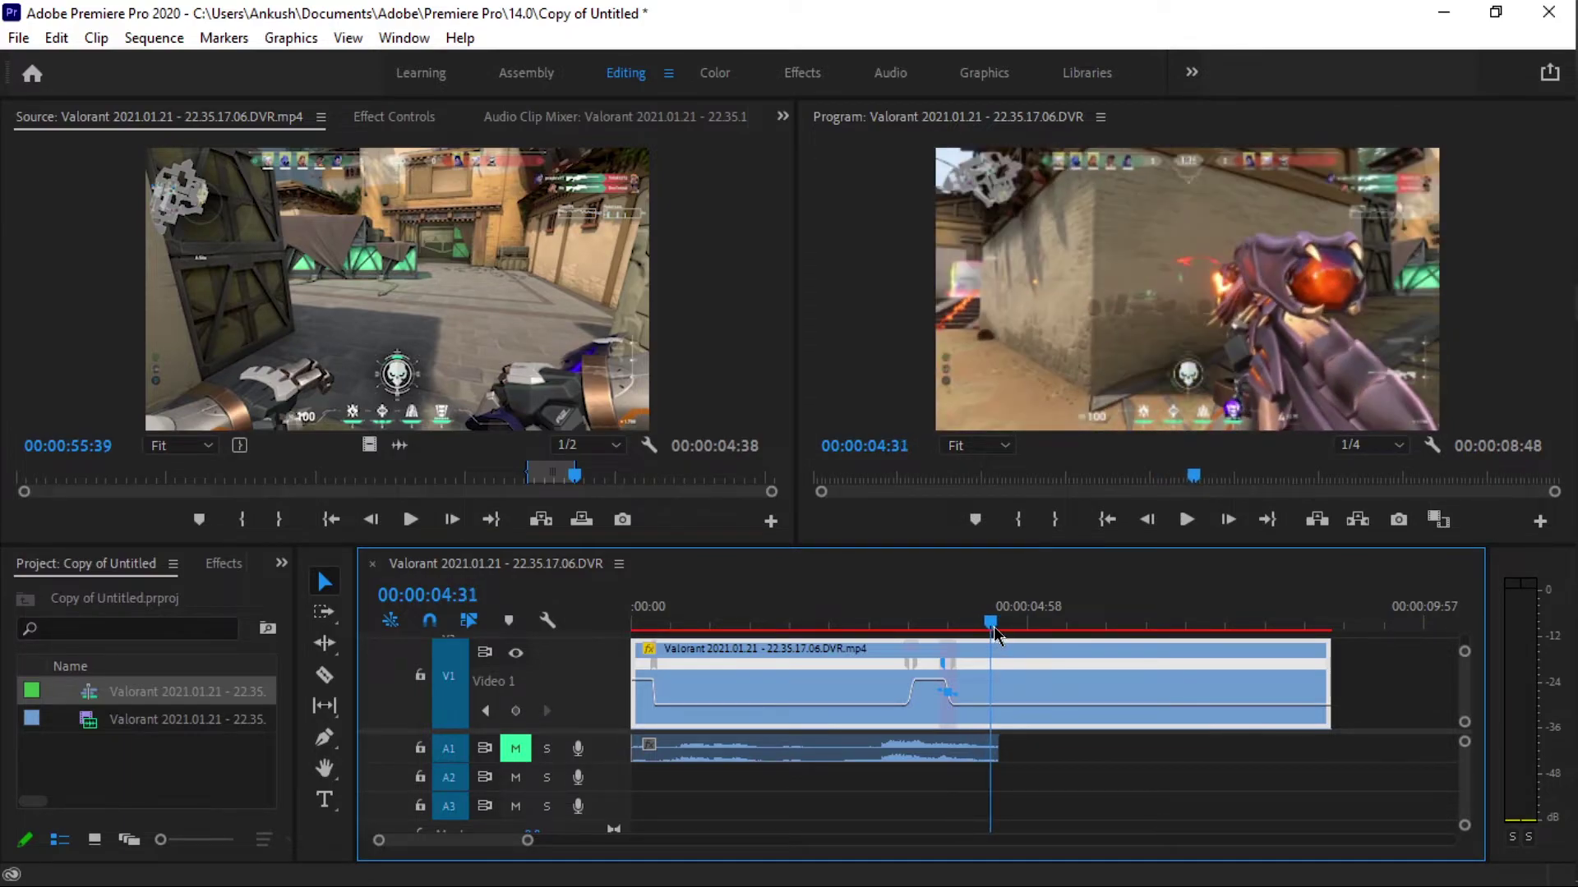
ctrl+click(989, 707)
mouse_move(1000, 703)
mouse_down()
mouse_move(1001, 661)
mouse_move(1001, 682)
mouse_up()
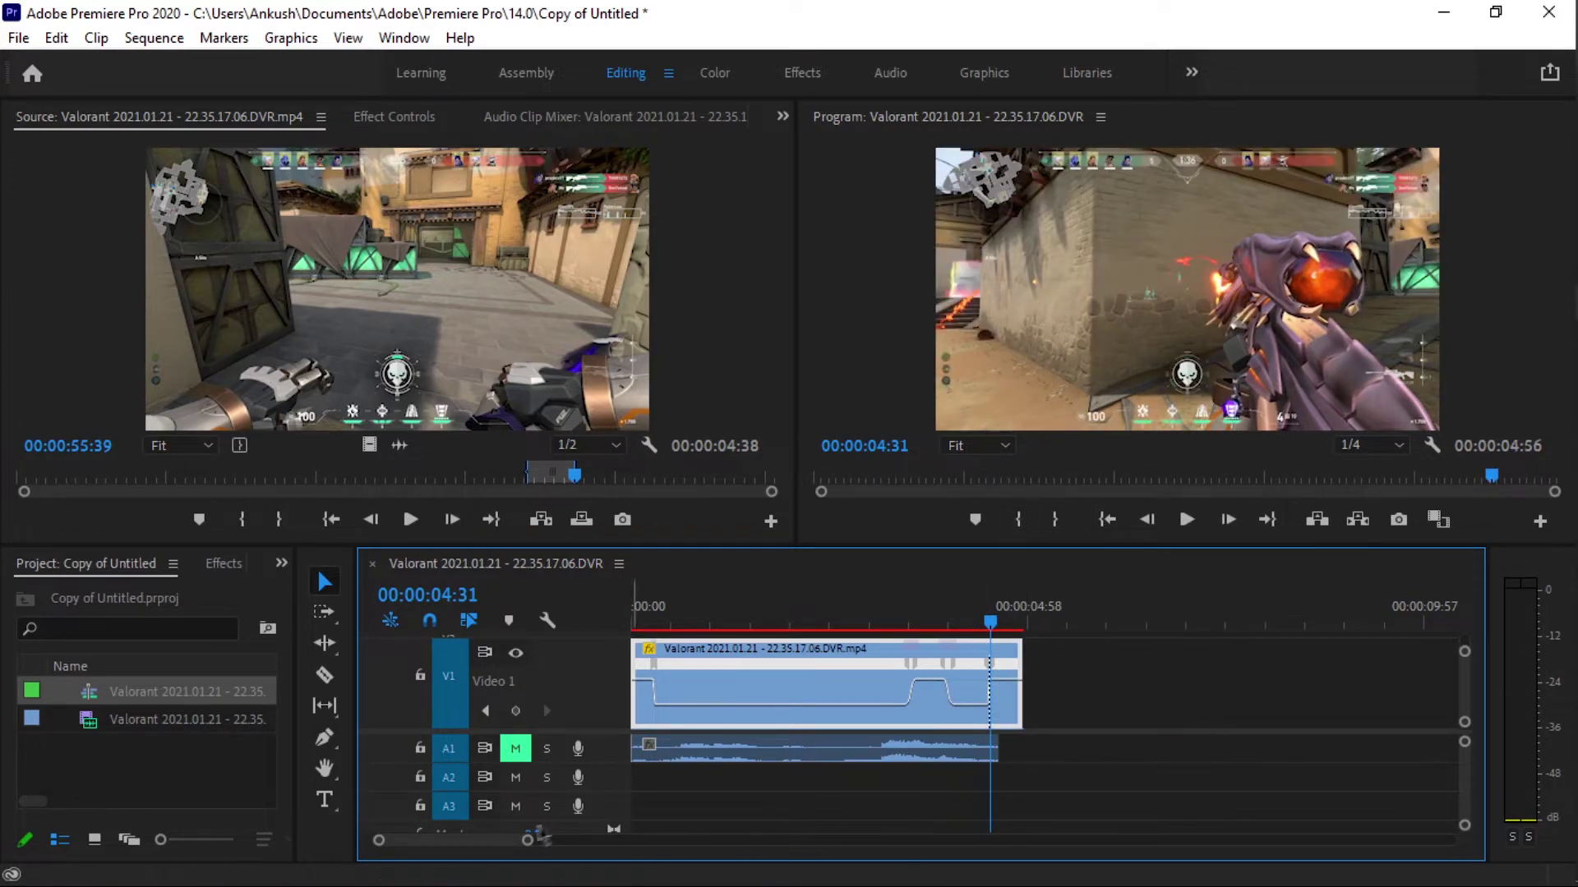
Spread the 403% speed keyframe at 00:00:04:31 into a gradual speed-ramp transition.
drag(527, 845, 451, 845)
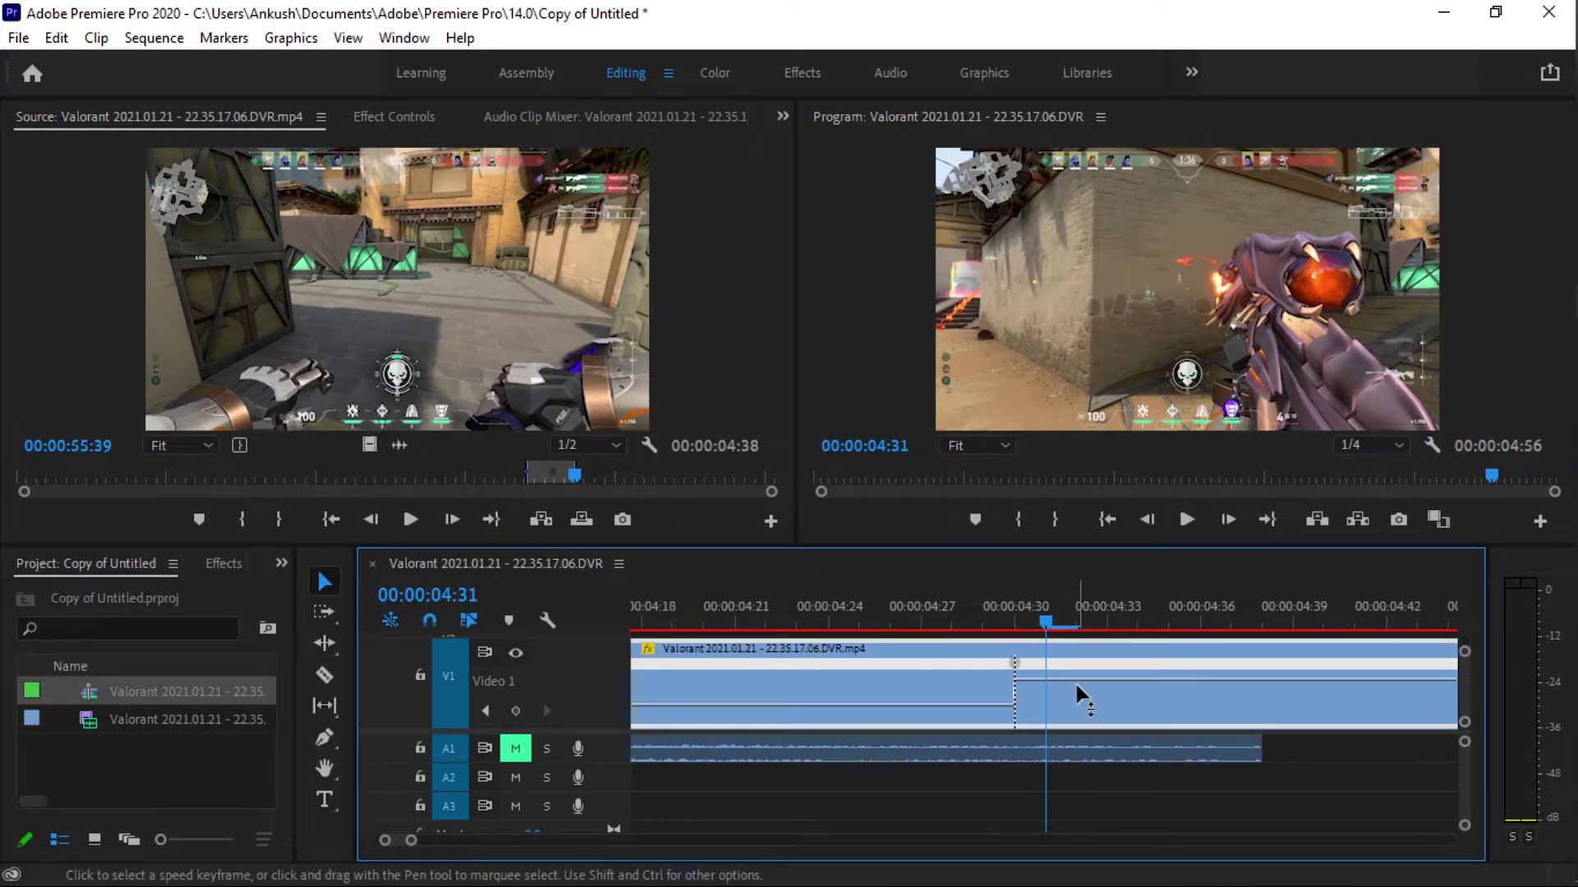
mouse_move(1024, 673)
mouse_down()
mouse_move(1060, 672)
mouse_move(1016, 666)
mouse_move(1048, 679)
mouse_up()
click(1012, 687)
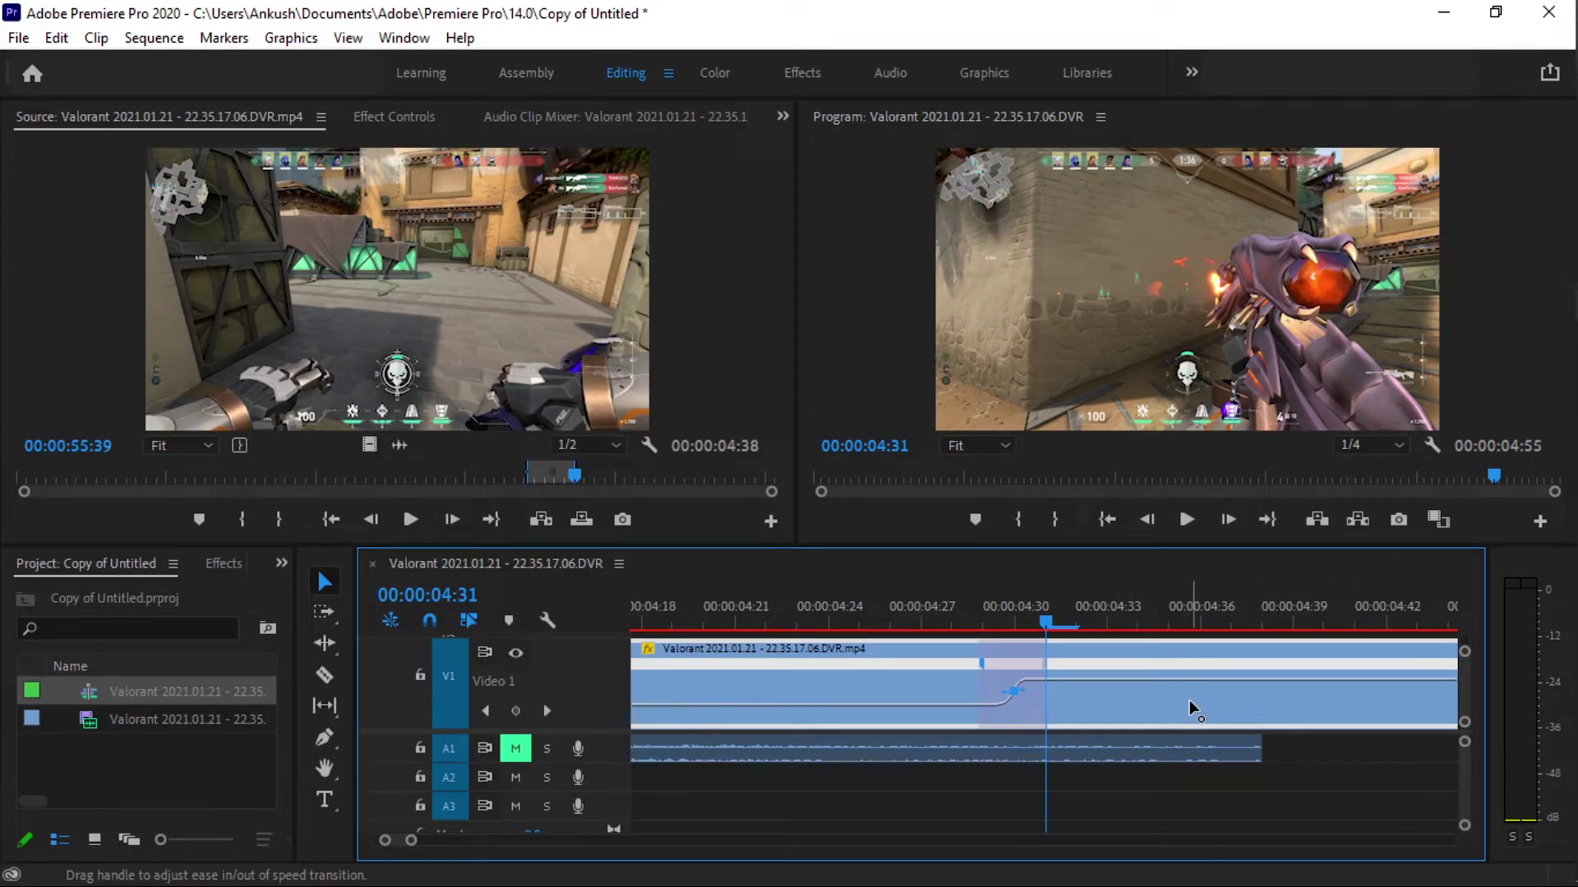
click(953, 624)
key(space)
key(space)
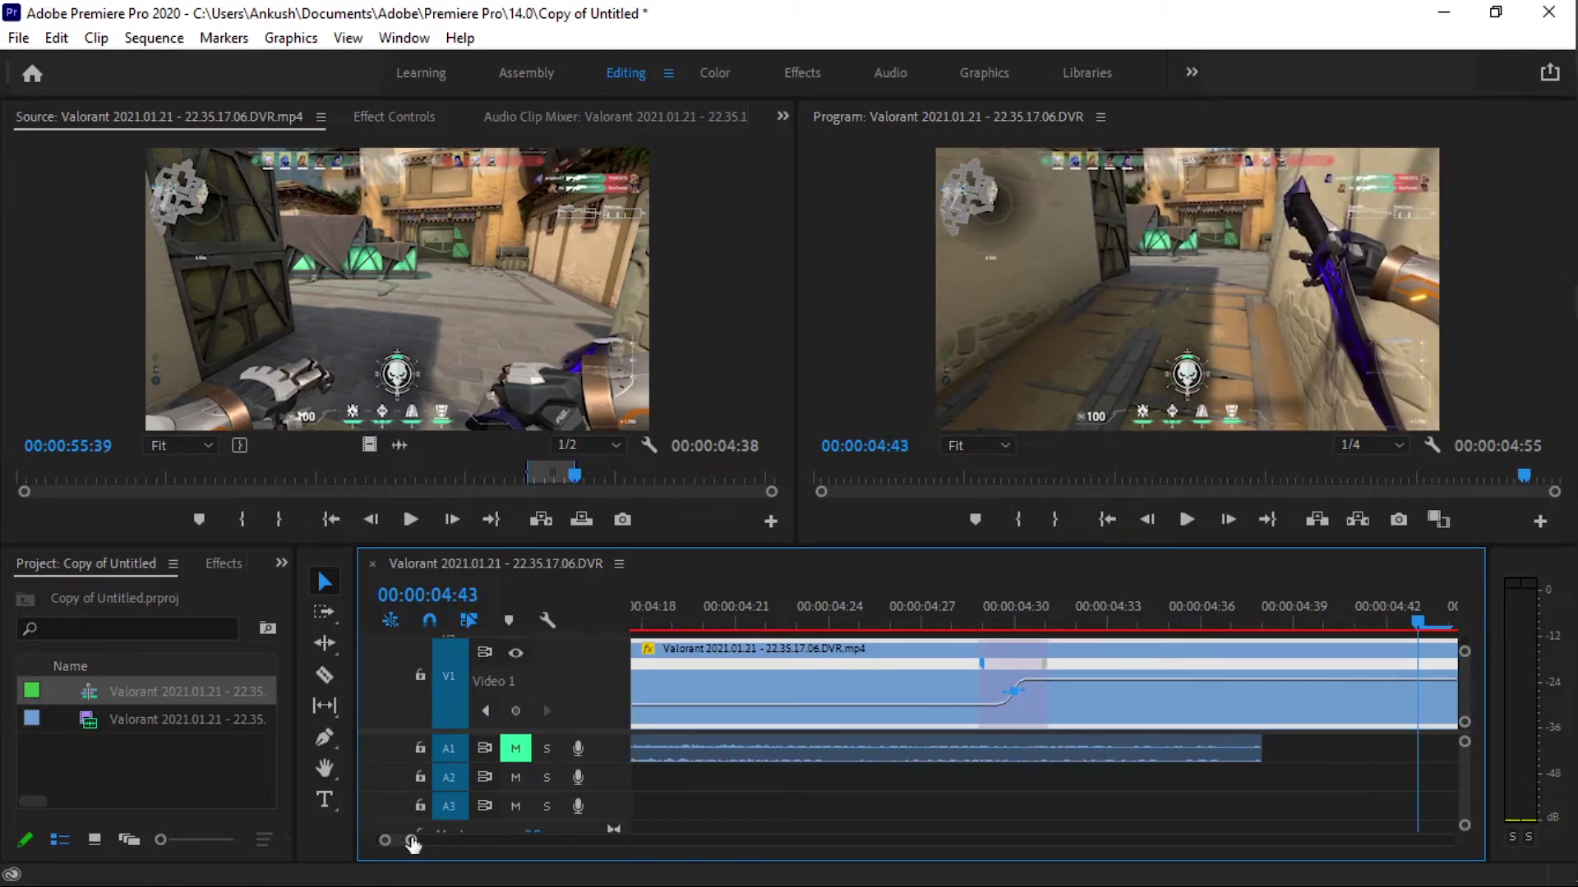
Zoom the timeline out slightly and step frame by frame to 00:00:04:38.
drag(413, 844, 442, 839)
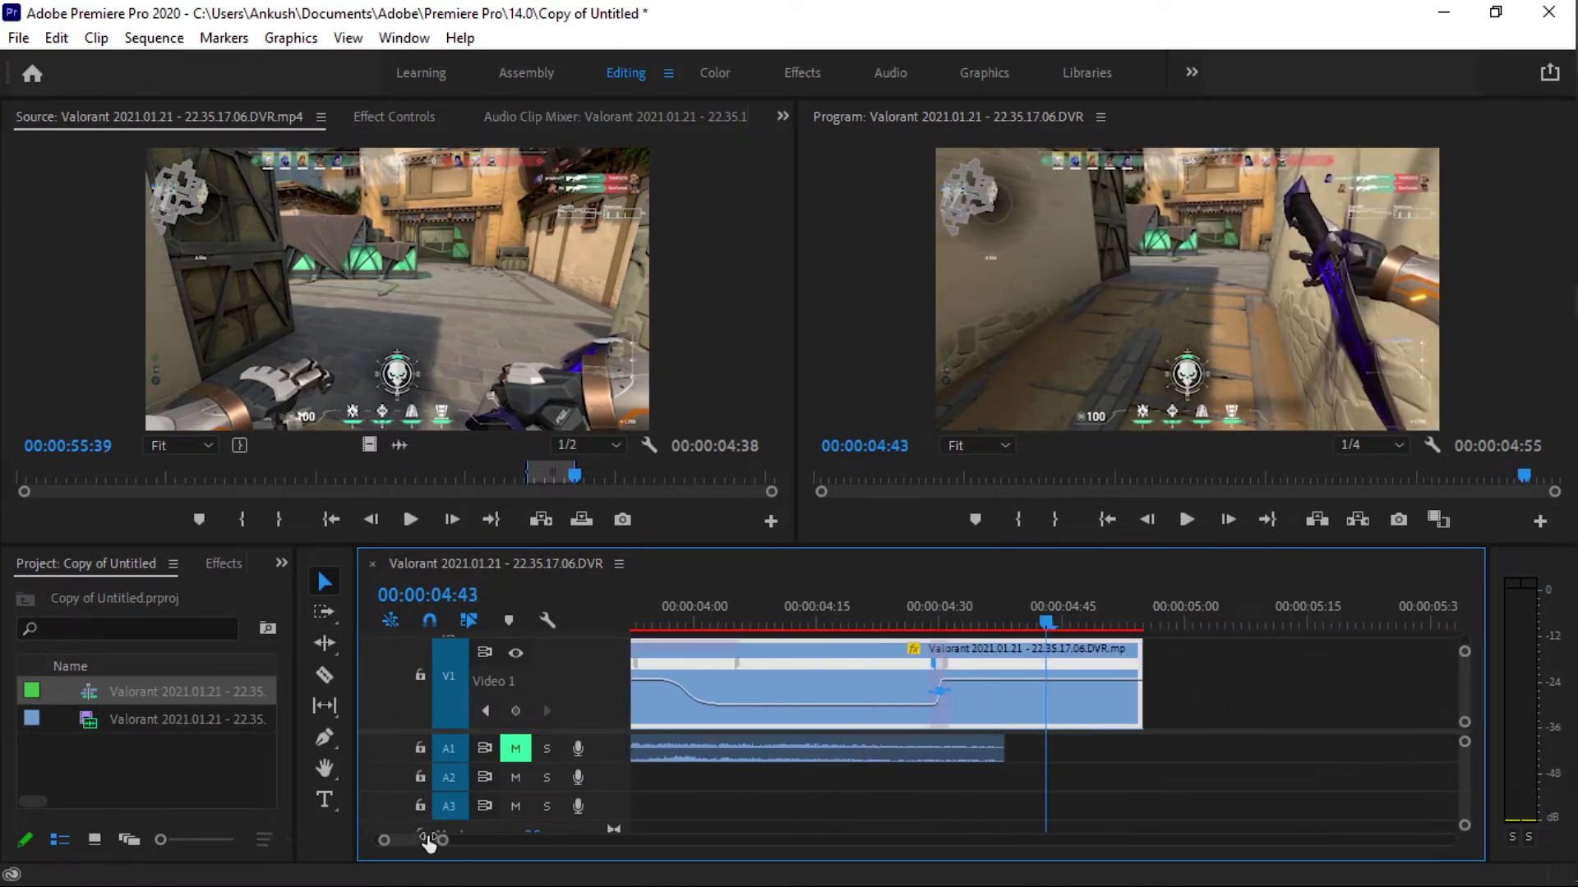
click(1042, 681)
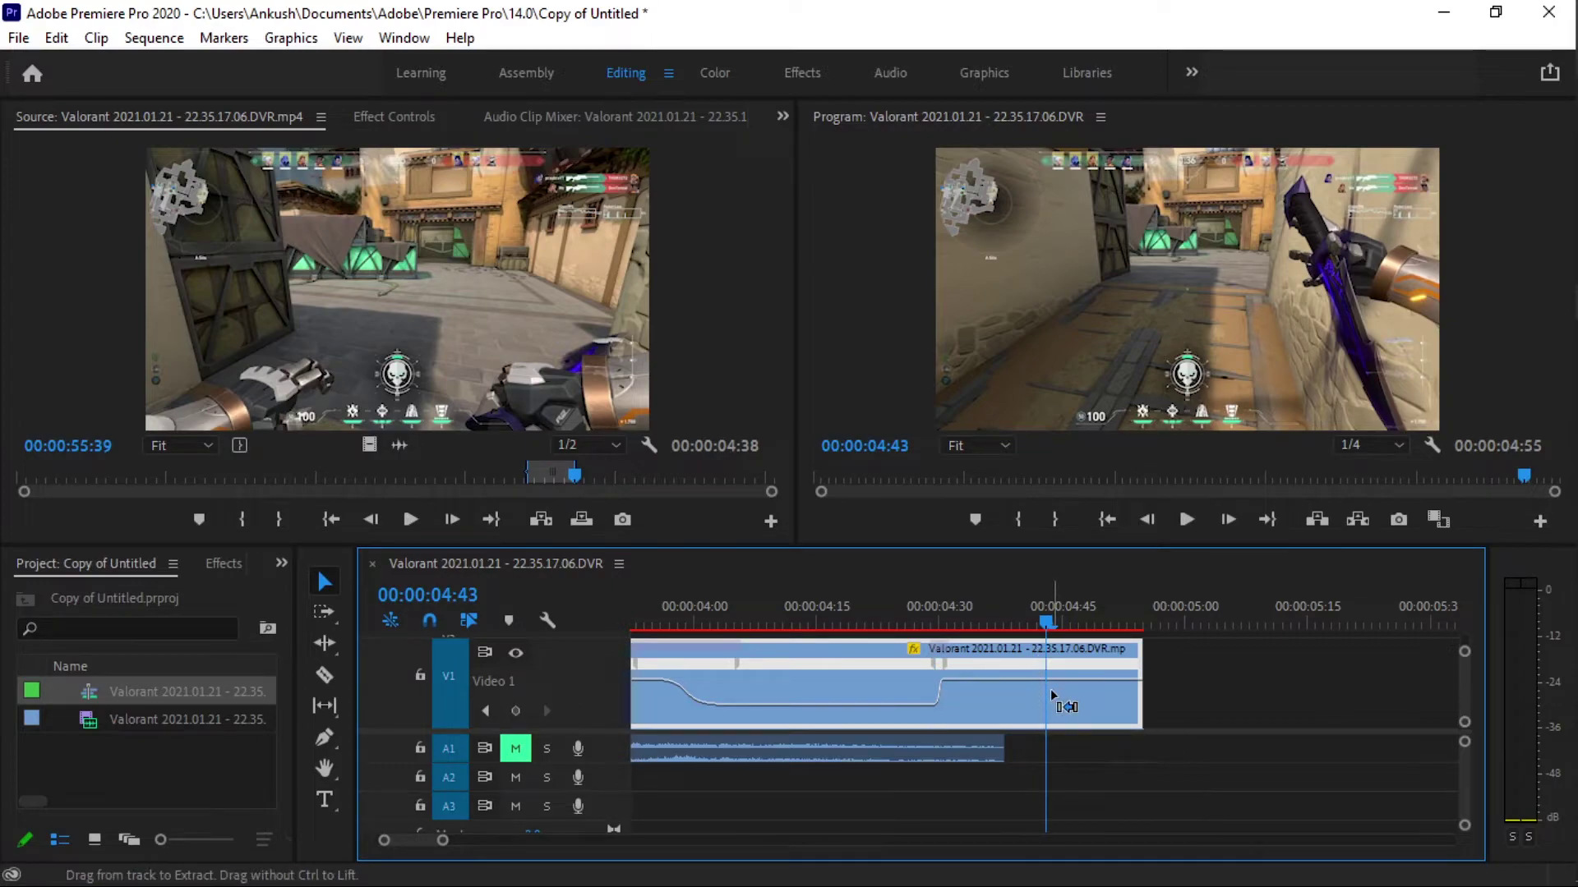
key(Left)
key(Left)
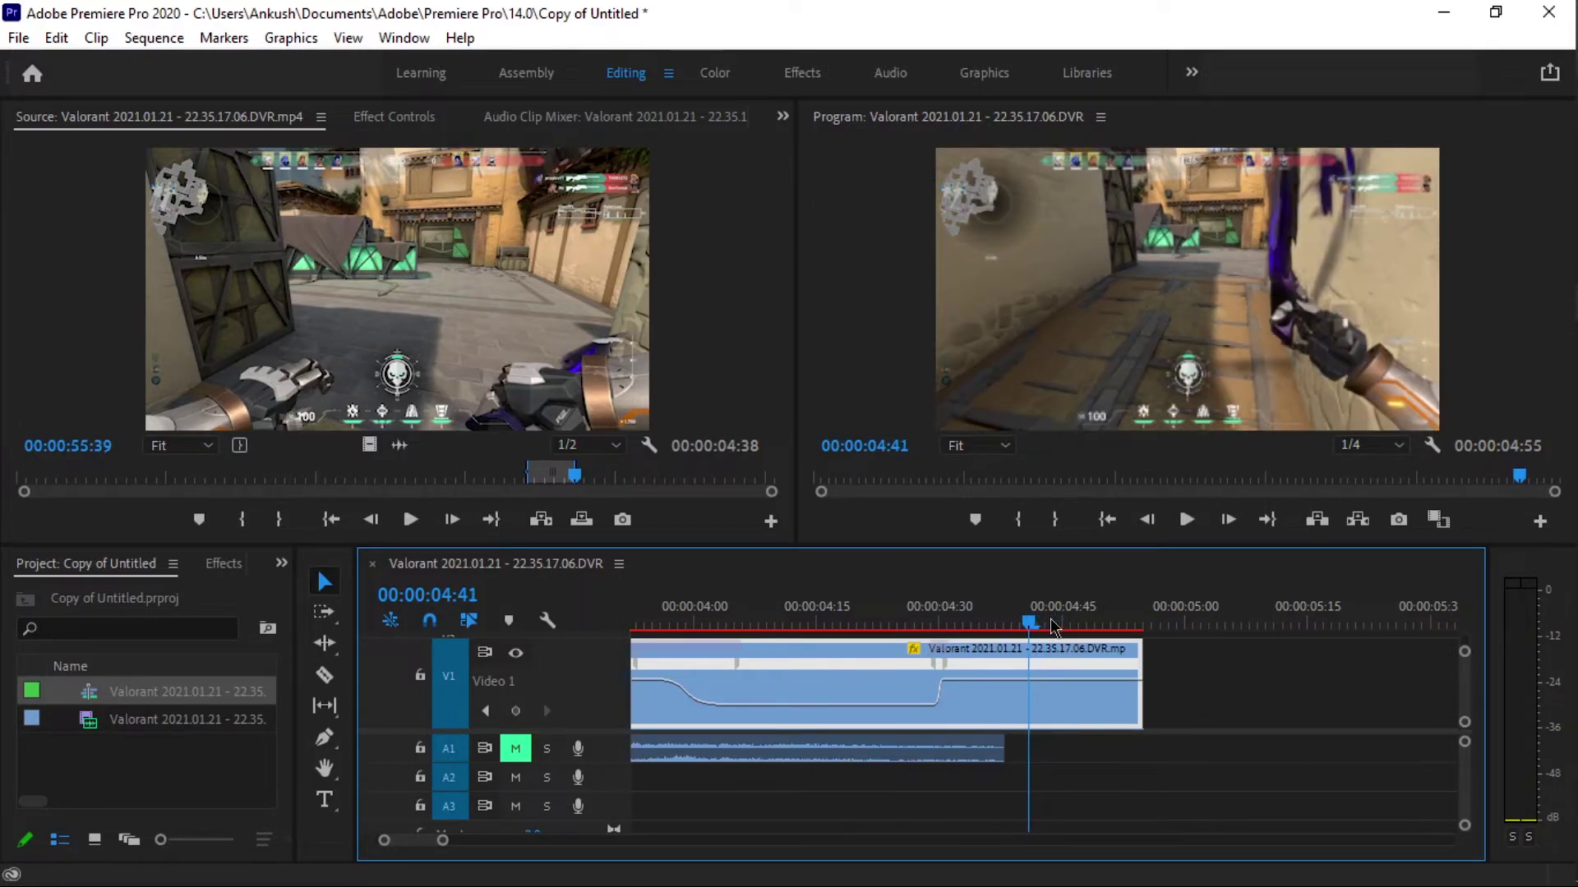
key(Left)
key(Left)
key(Left)
key(Left)
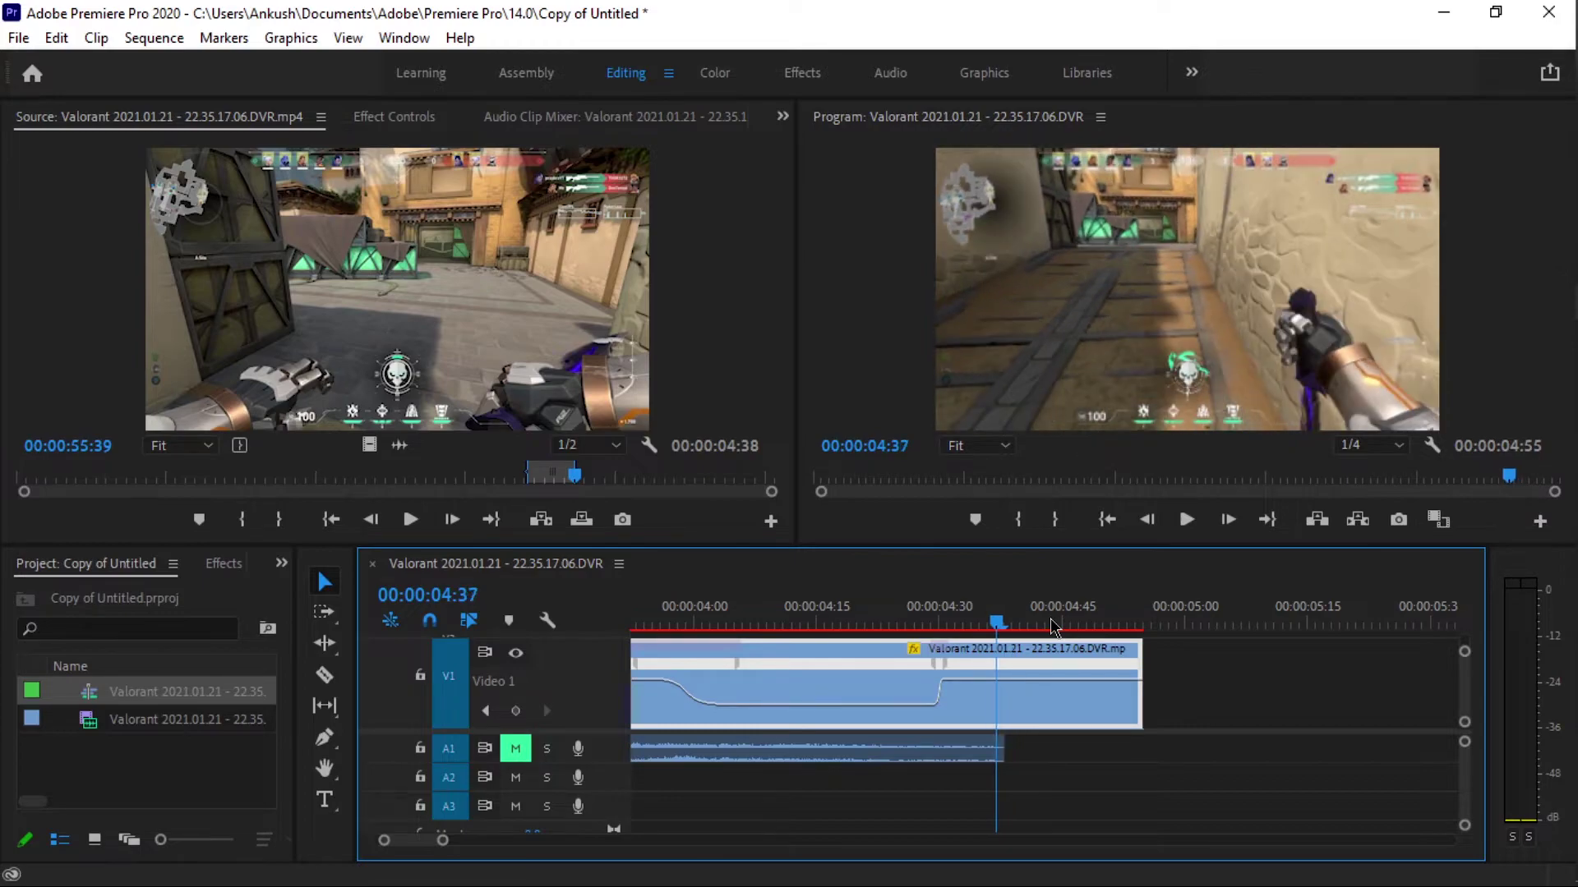
key(Left)
key(Right)
key(Right)
key(Right)
key(Left)
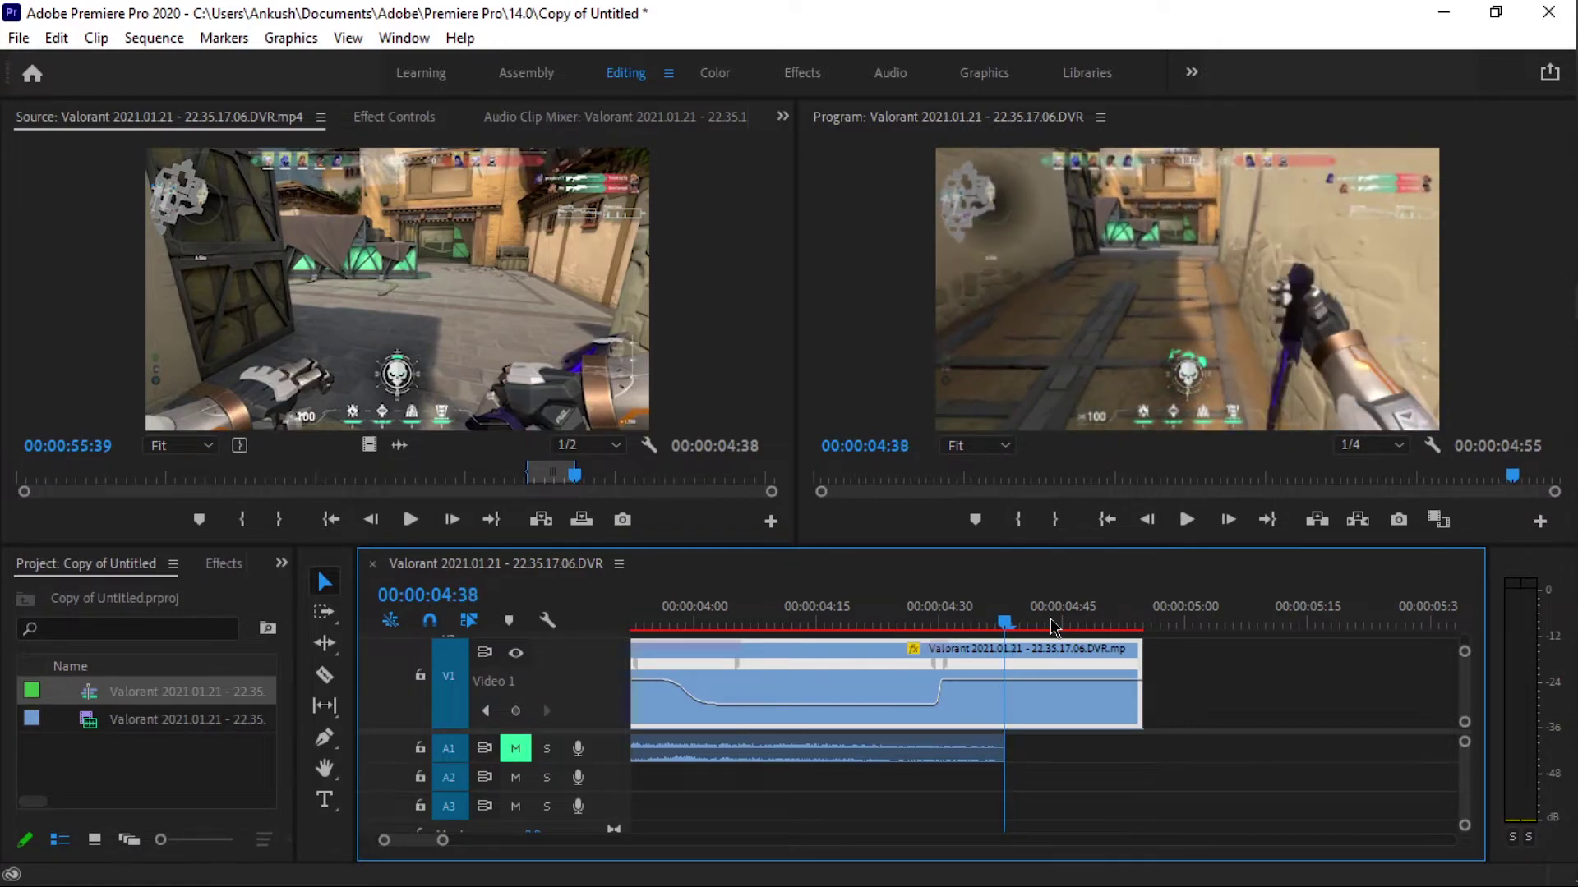
key(Right)
key(Left)
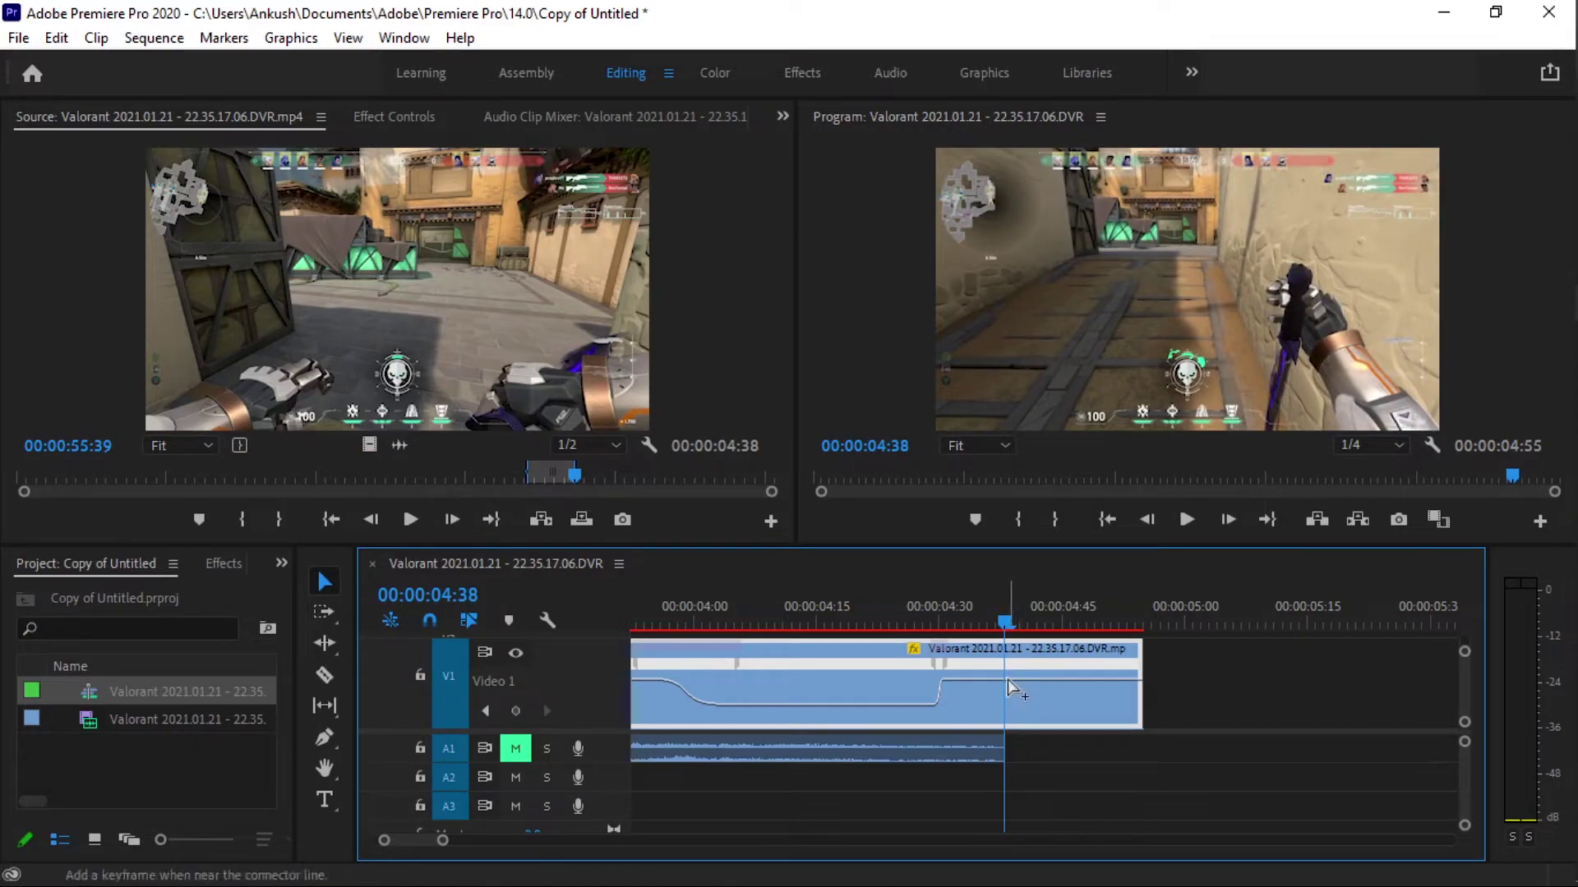
Add a speed keyframe at 00:00:04:38 and lower the speed after it to about 31%.
ctrl+click(1008, 679)
drag(1027, 682, 1034, 705)
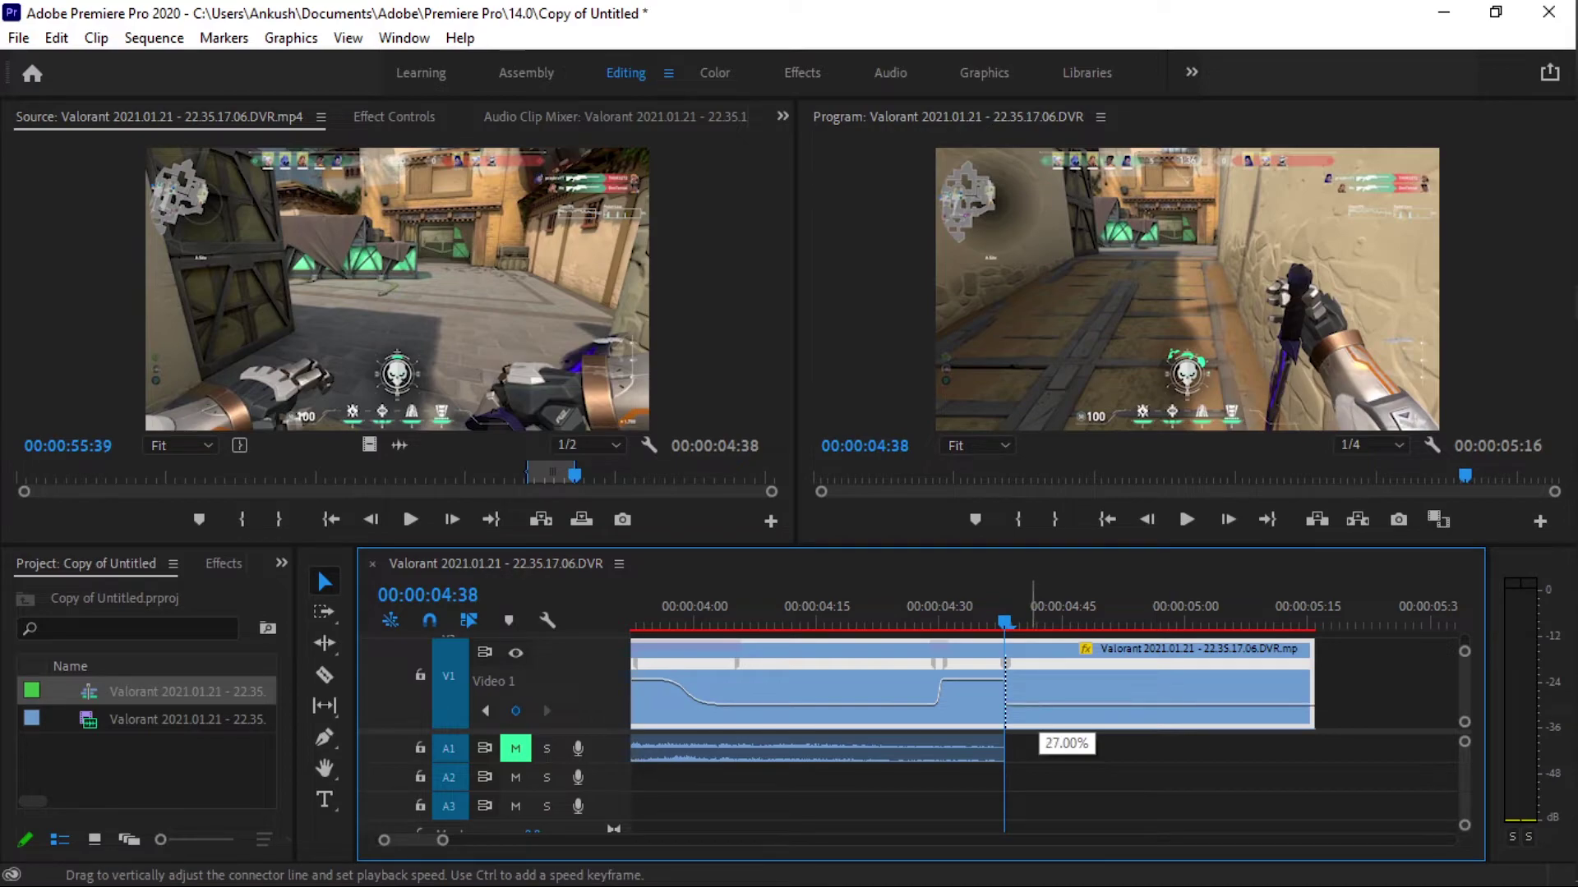
drag(1037, 704, 998, 672)
click(1009, 691)
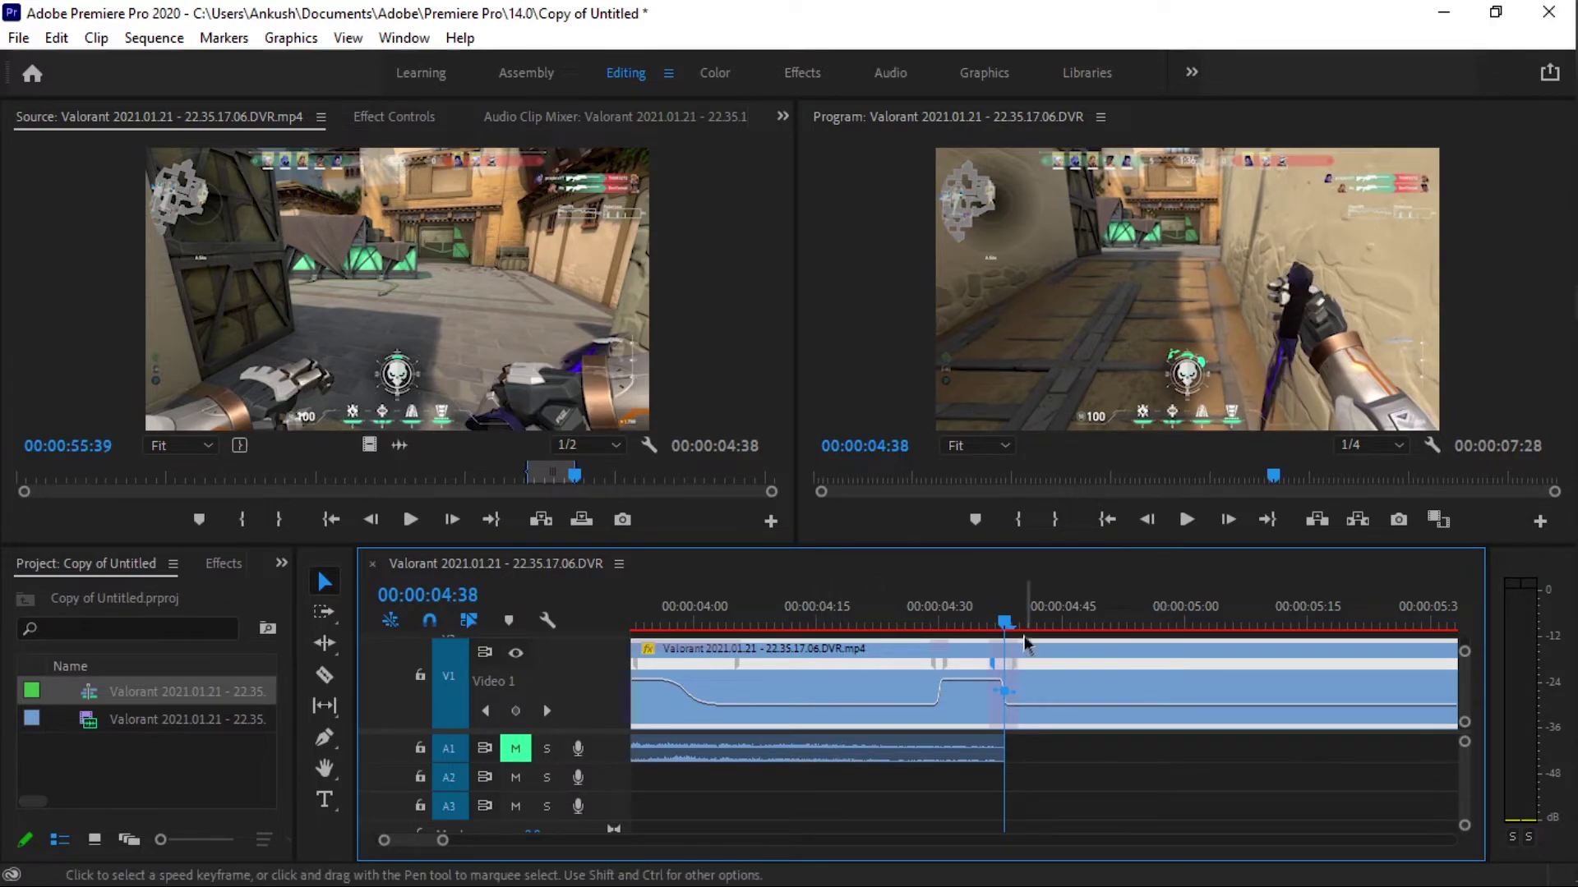
click(957, 623)
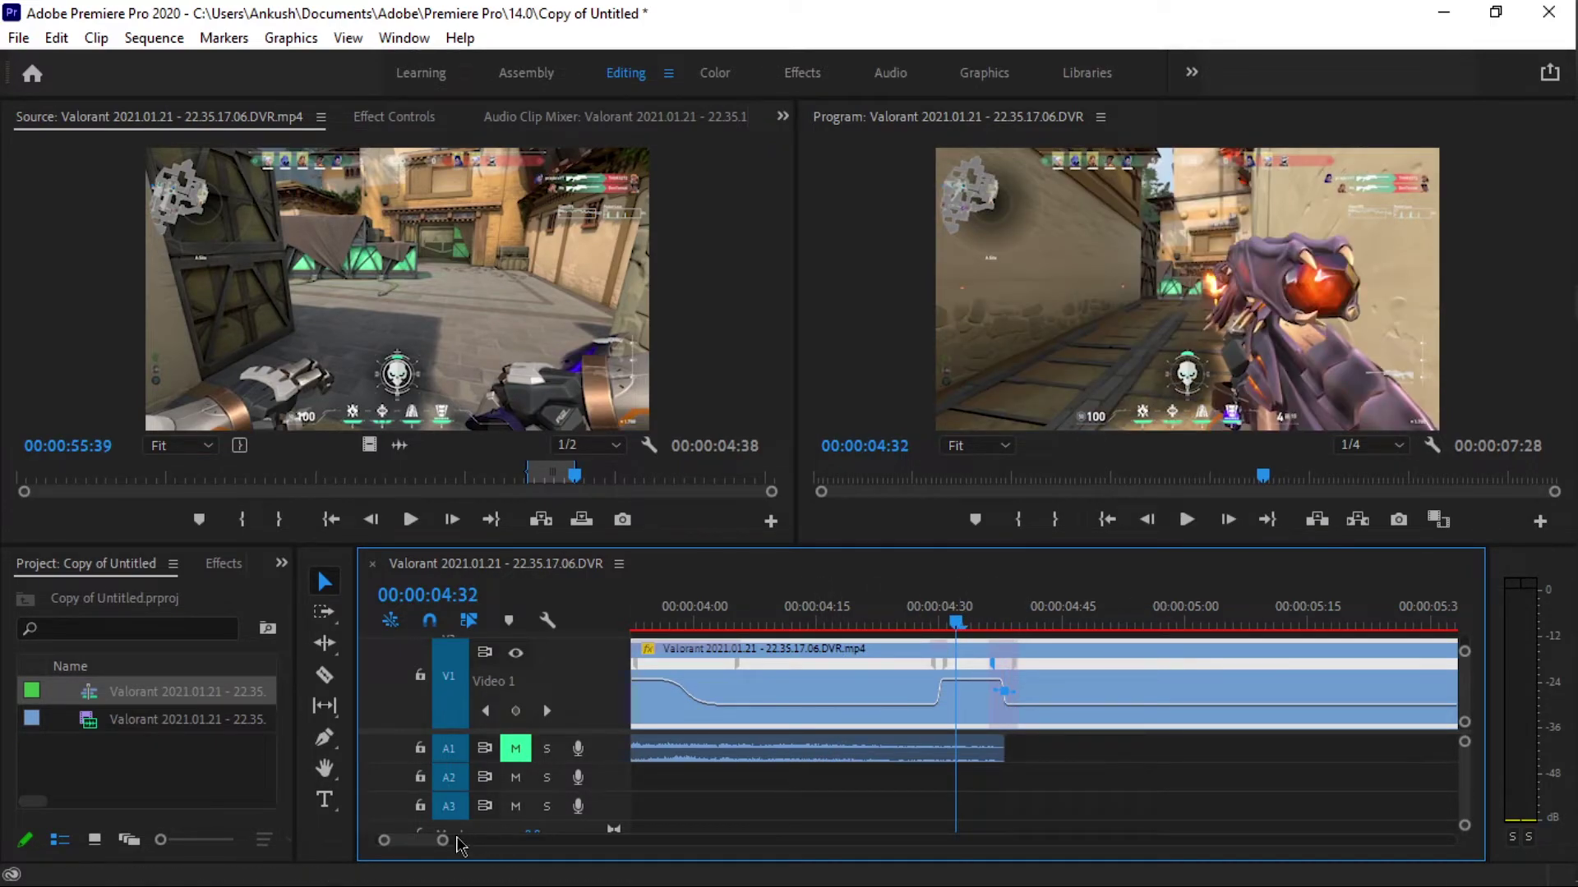
Add a speed keyframe at 00:00:05:30 and raise the speed after it to 336%.
drag(457, 840, 488, 848)
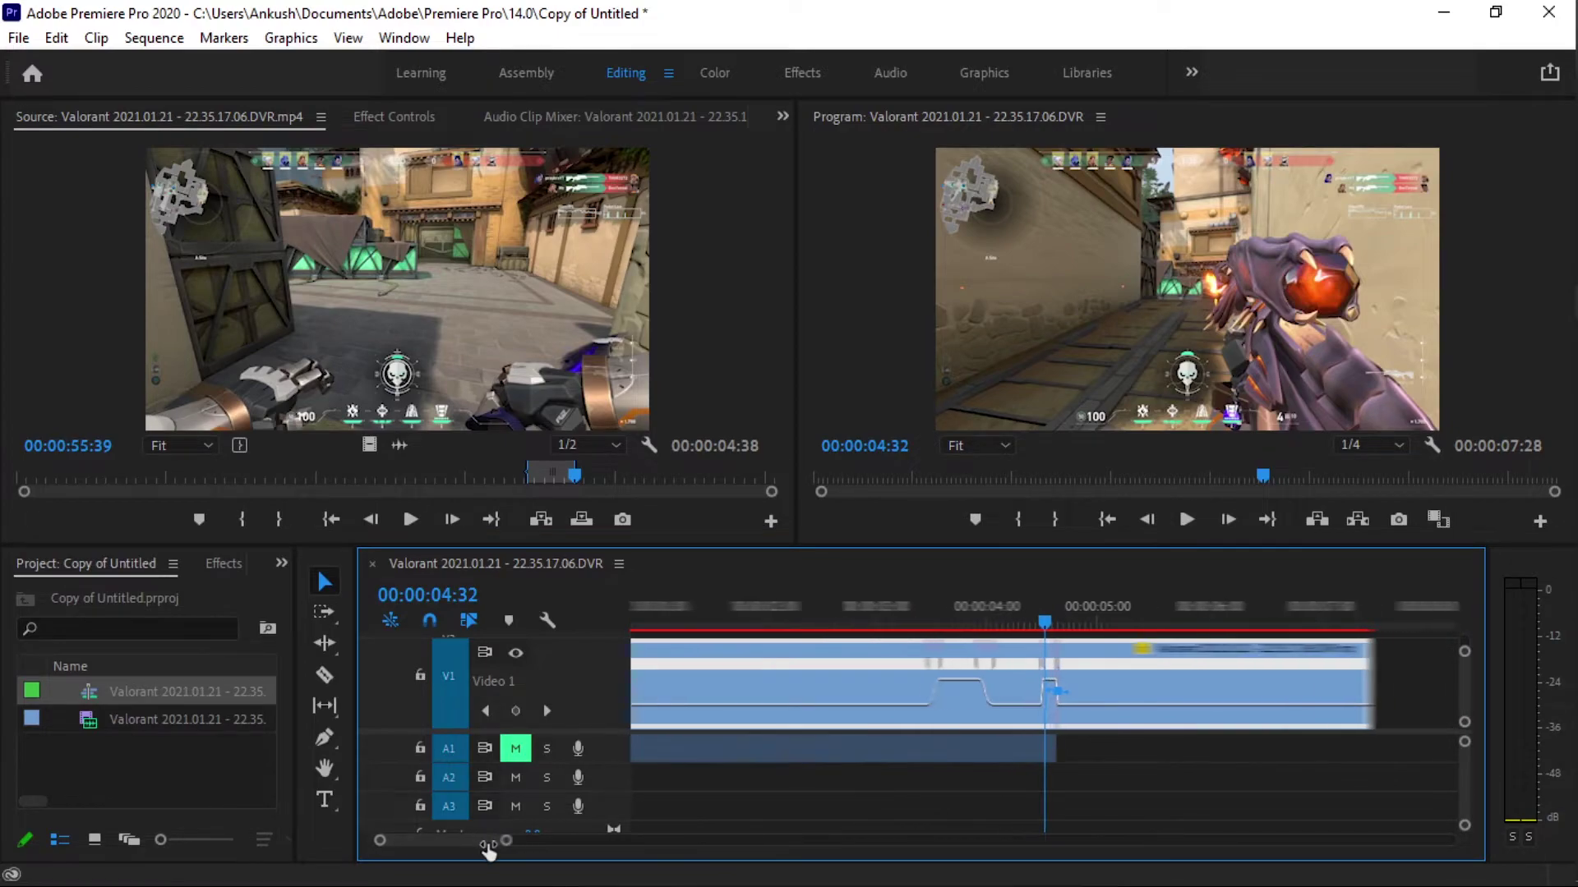
click(891, 626)
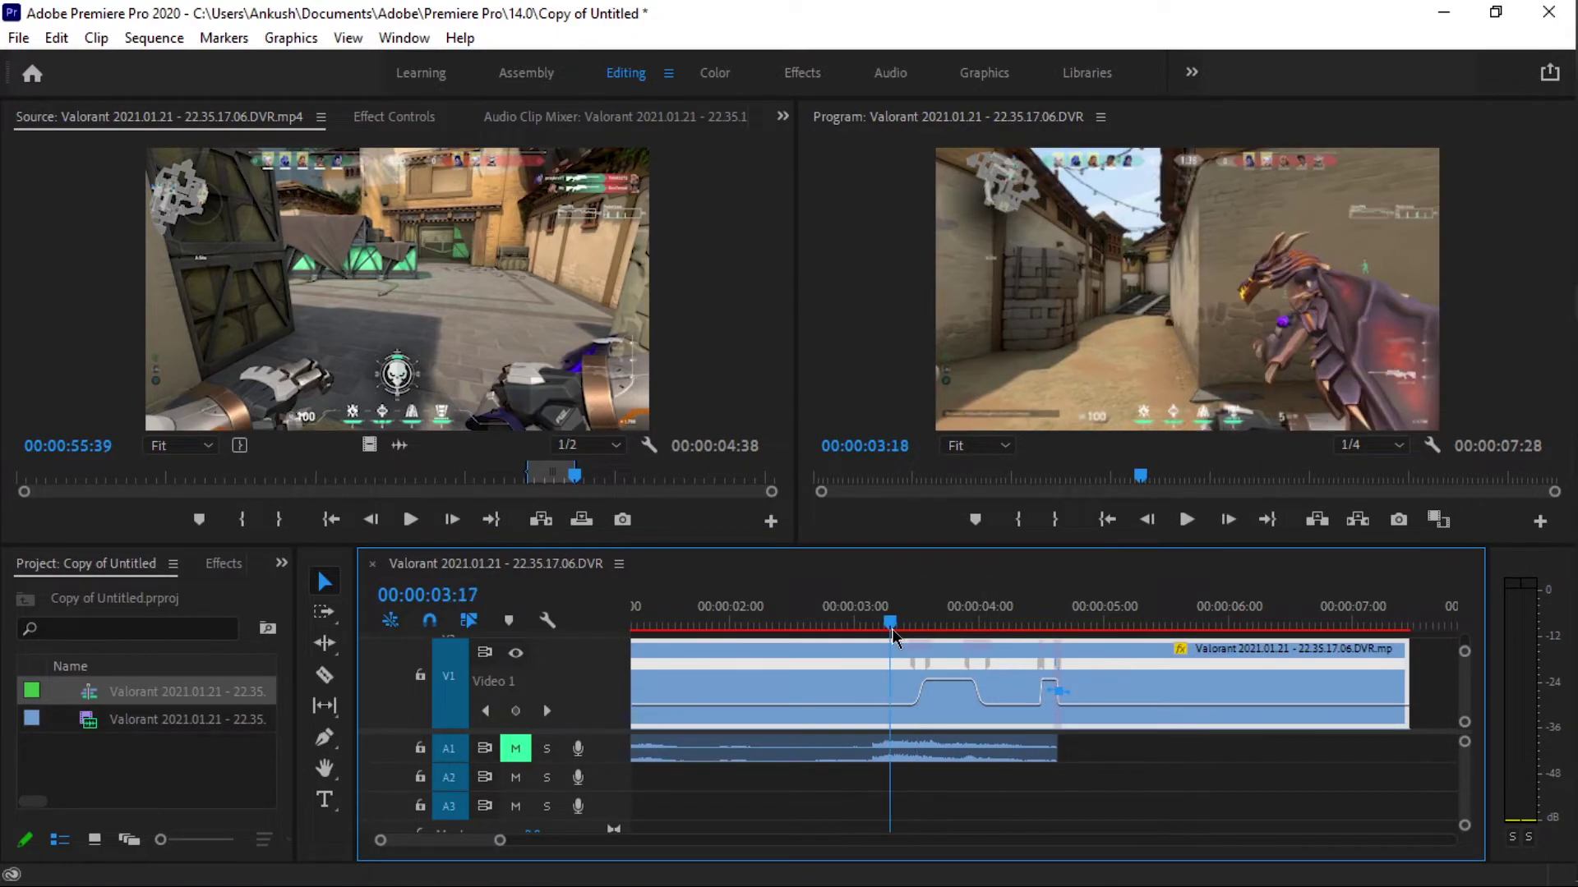
drag(891, 633, 894, 634)
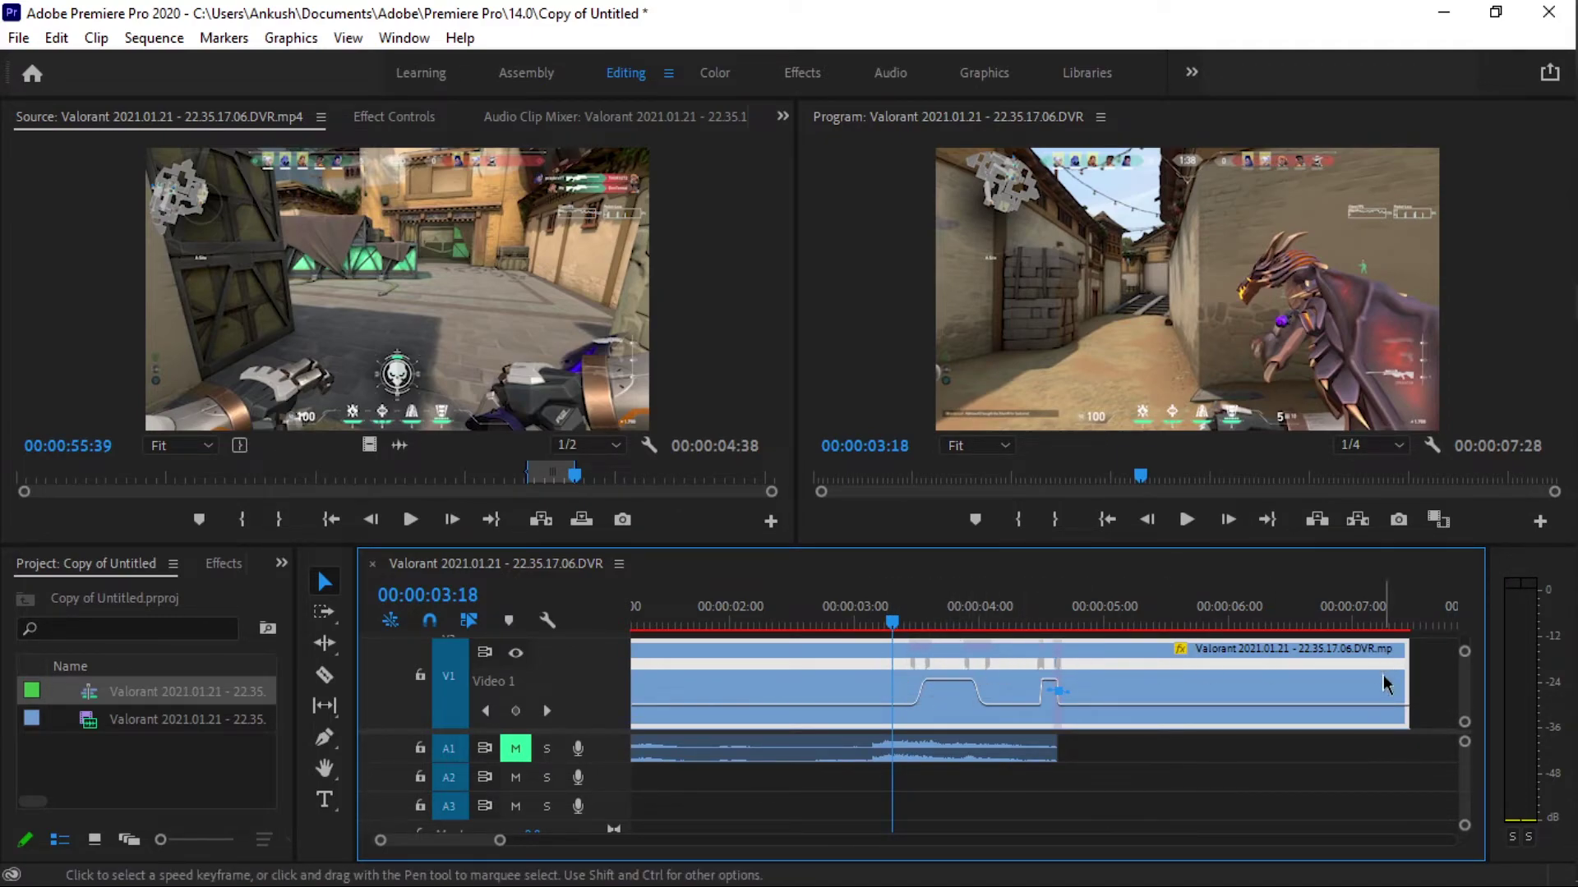
key(space)
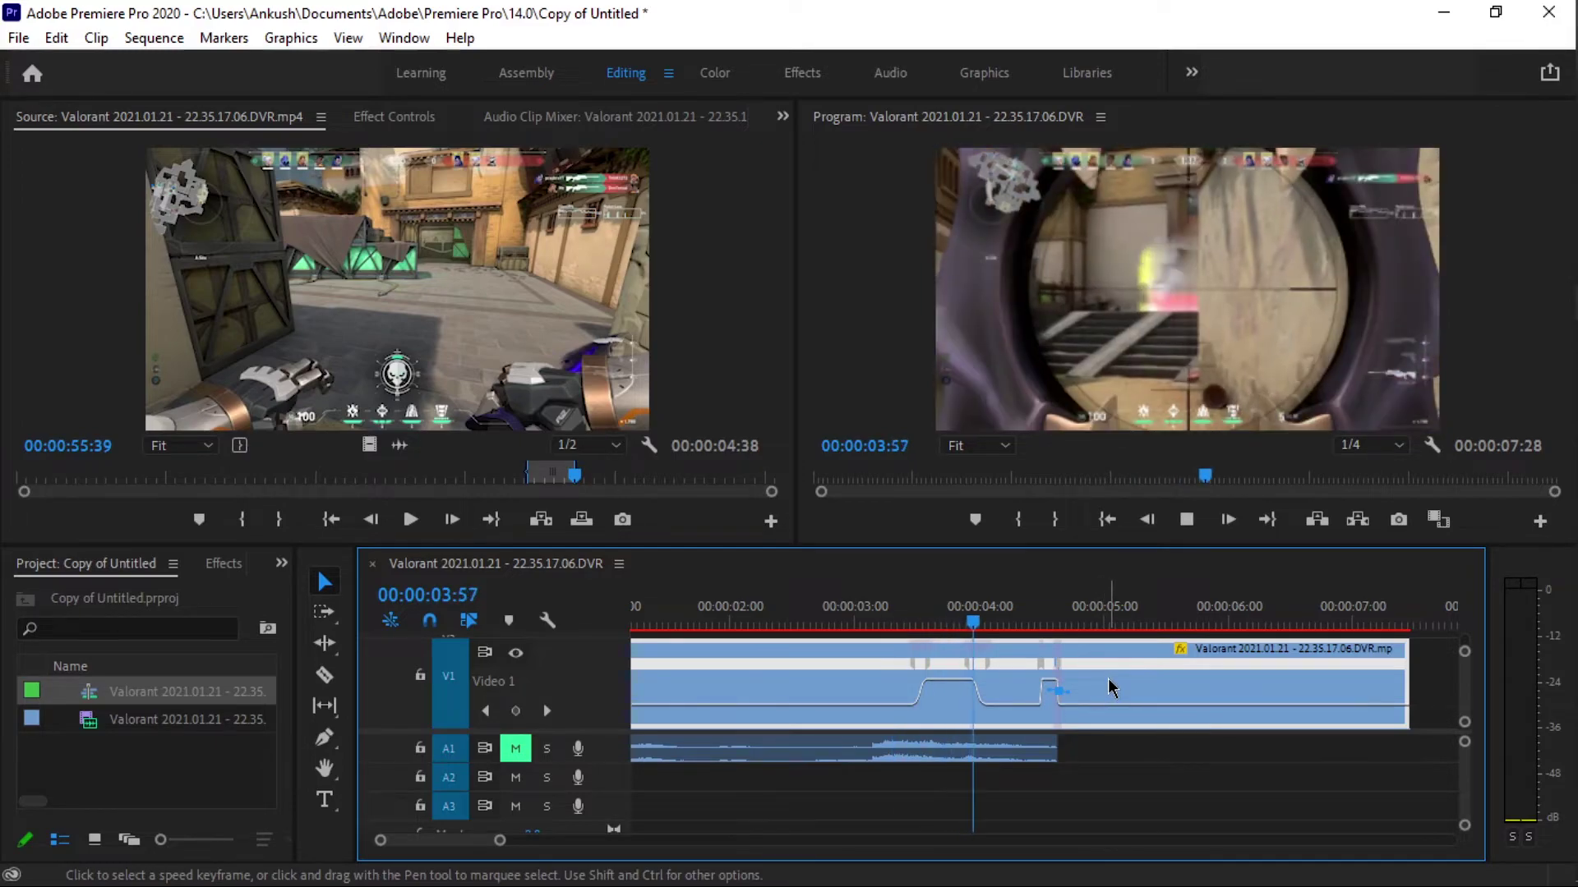
key(space)
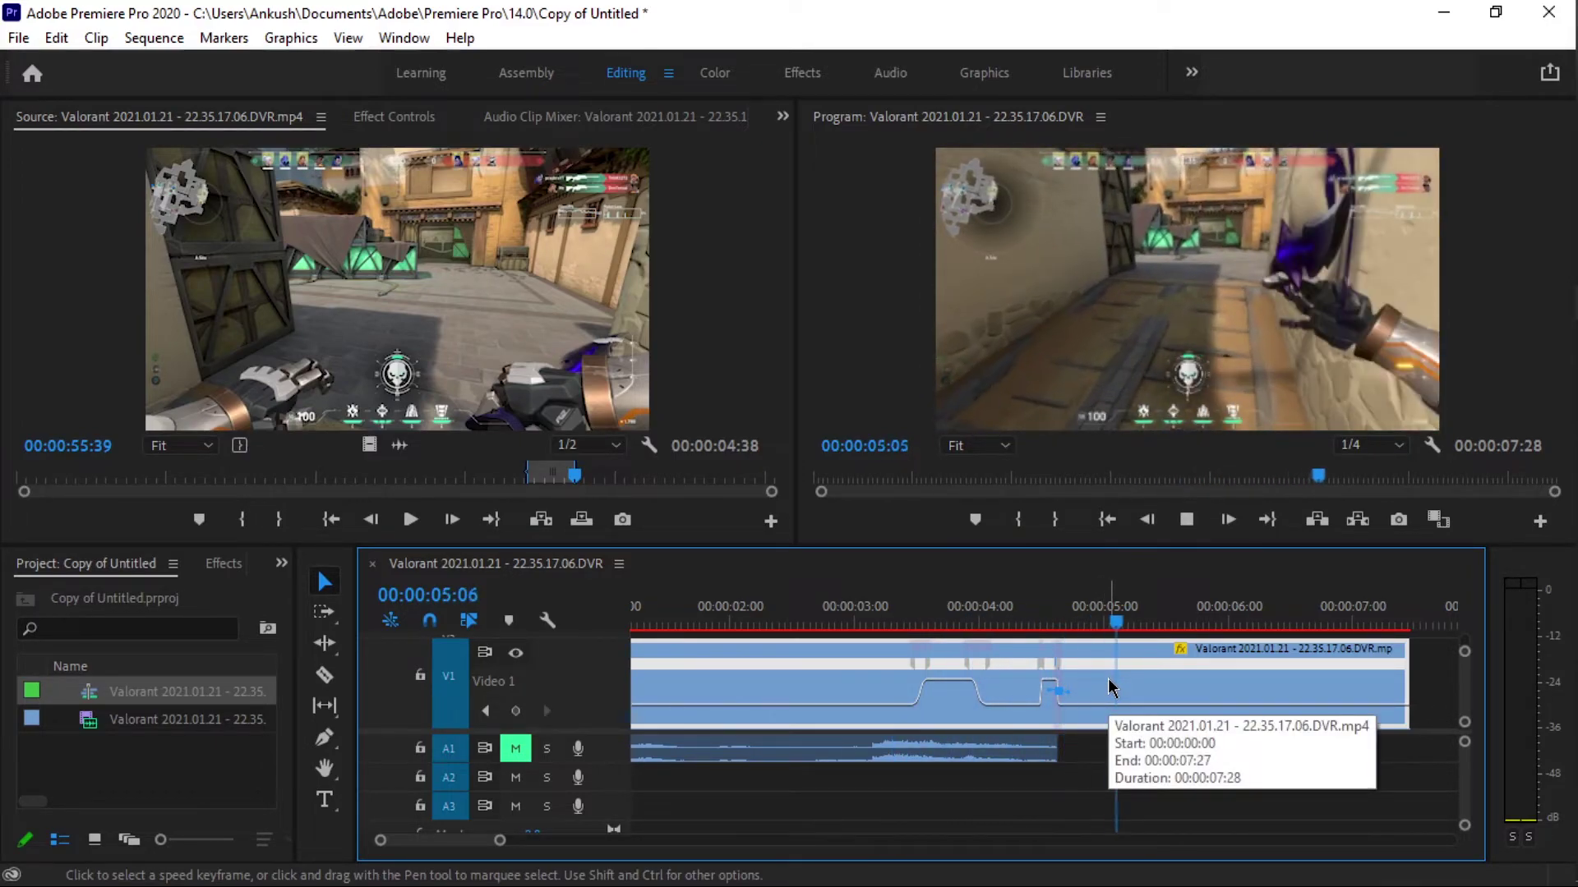
key(space)
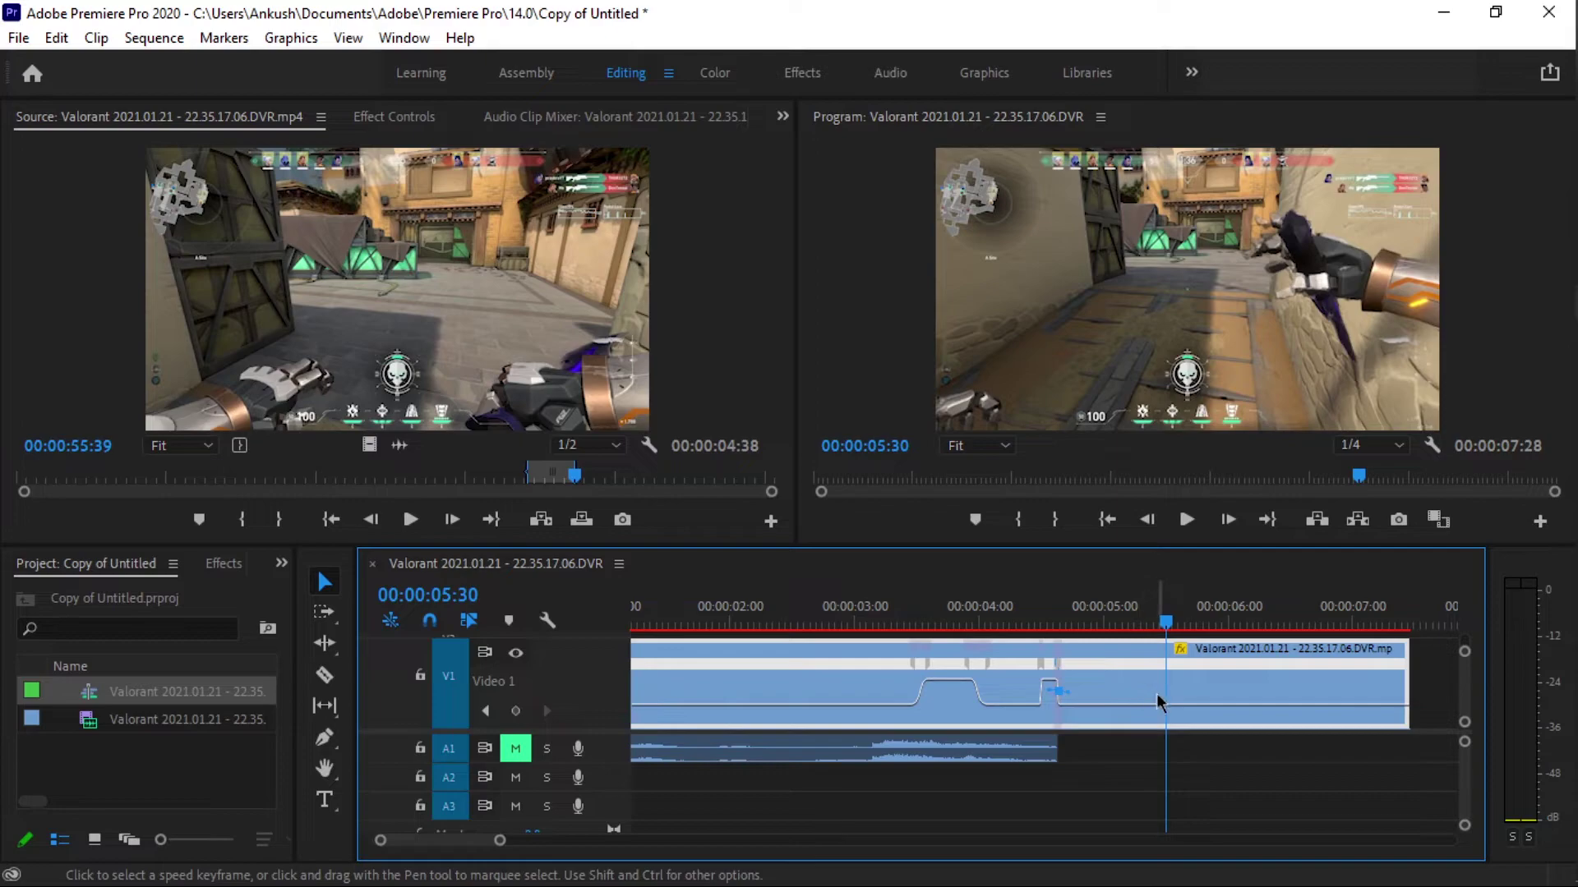
ctrl+click(1181, 706)
drag(1185, 705, 1188, 668)
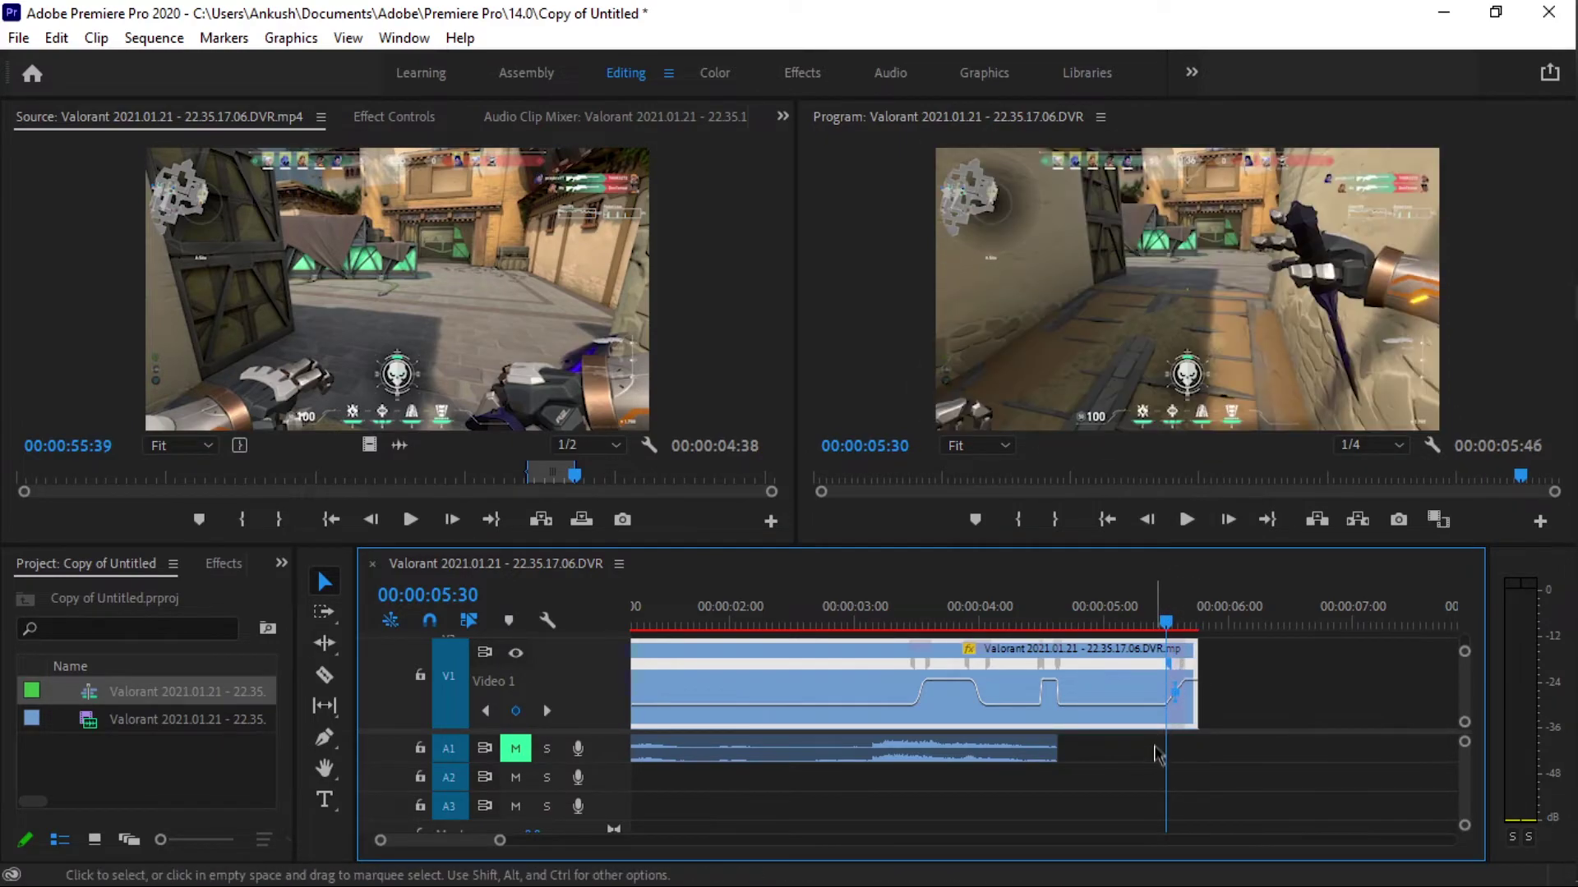
Move the A1 gameplay audio later and trim its start to the playhead.
key(space)
key(space)
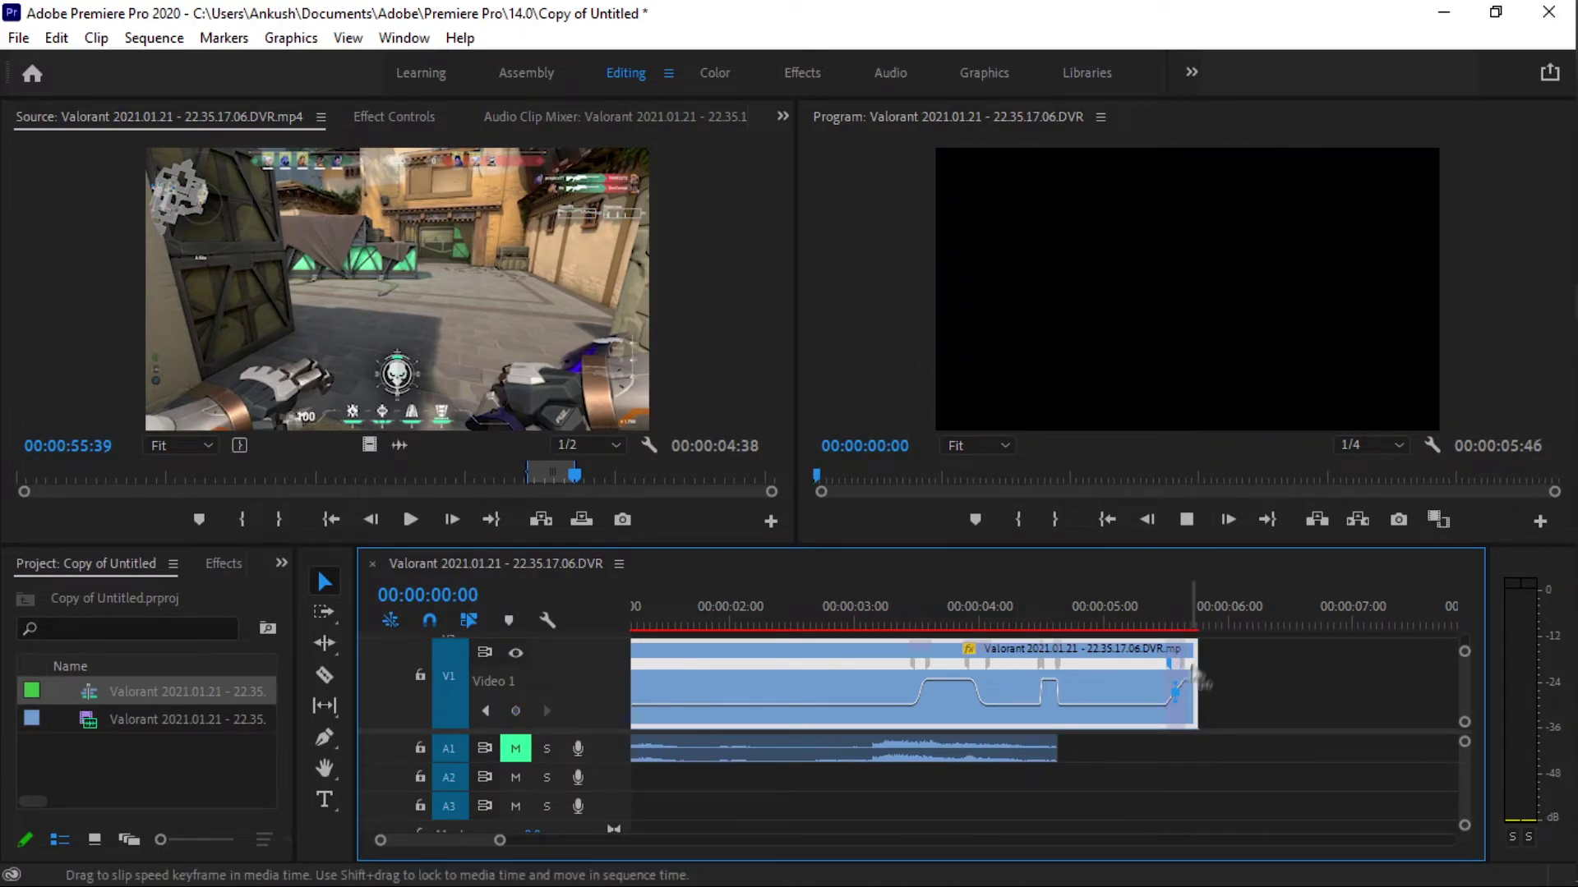
drag(1056, 749, 1154, 760)
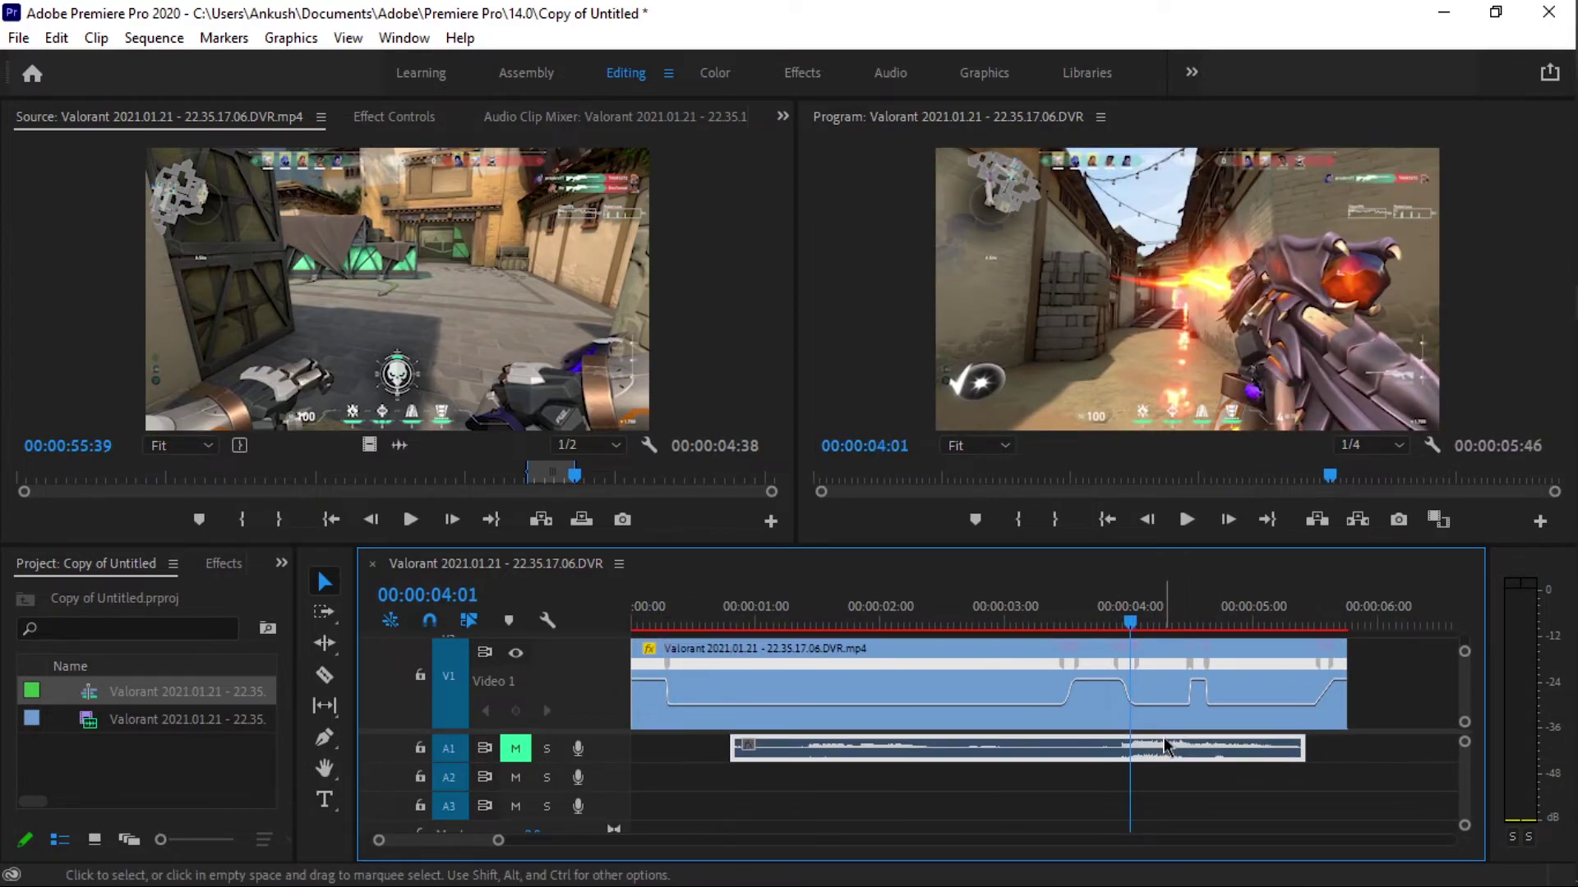
drag(732, 749, 1071, 754)
key(space)
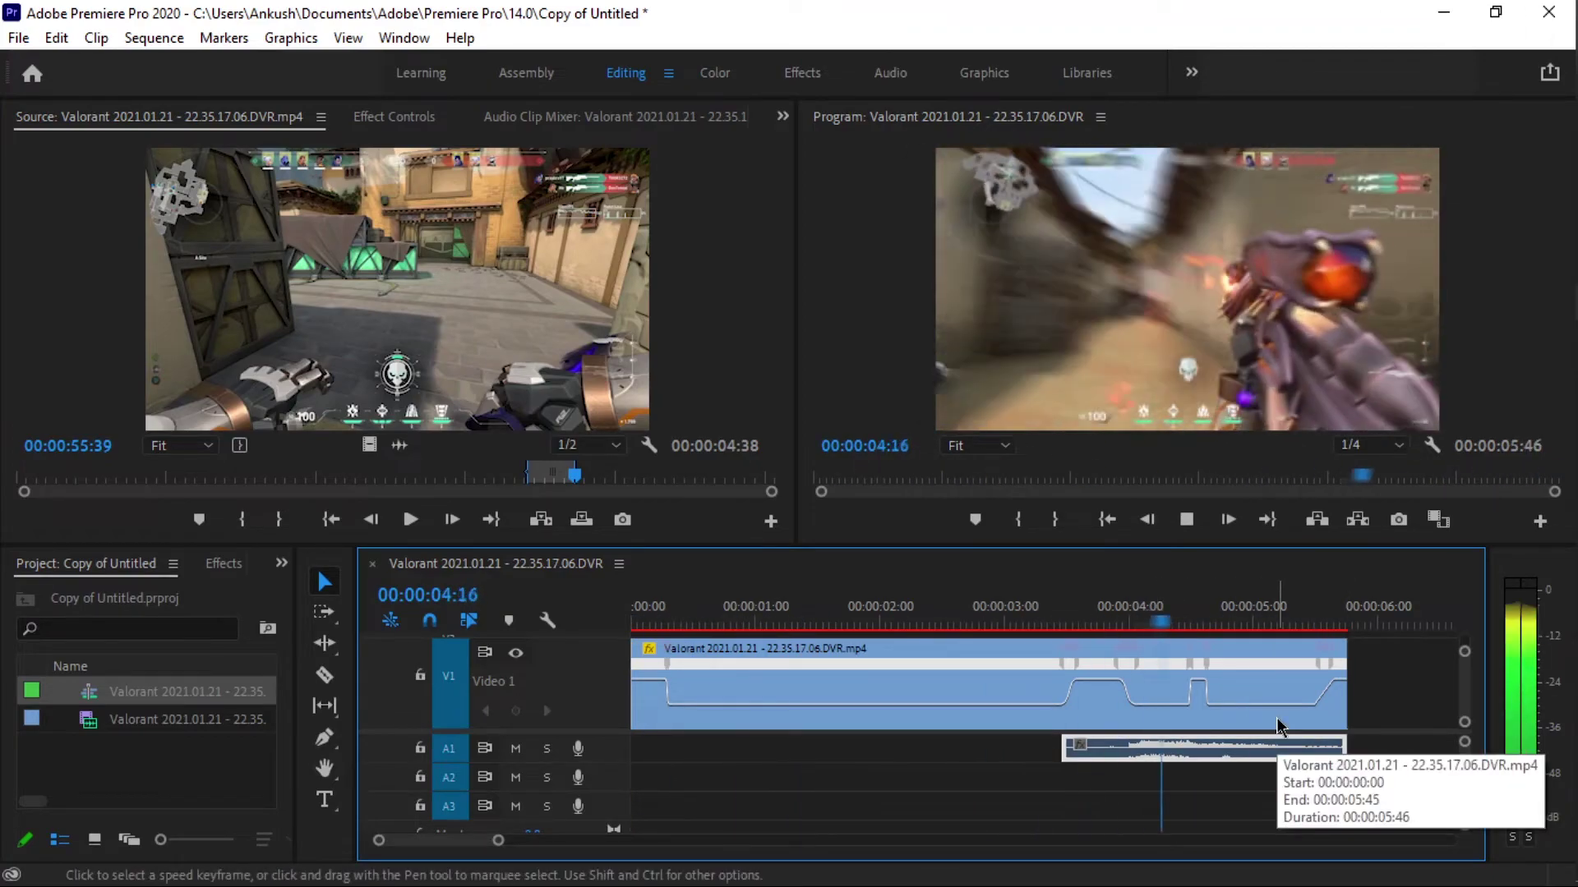
Render the timeline with Sequence > Render In to Out and play it back.
click(154, 38)
click(282, 101)
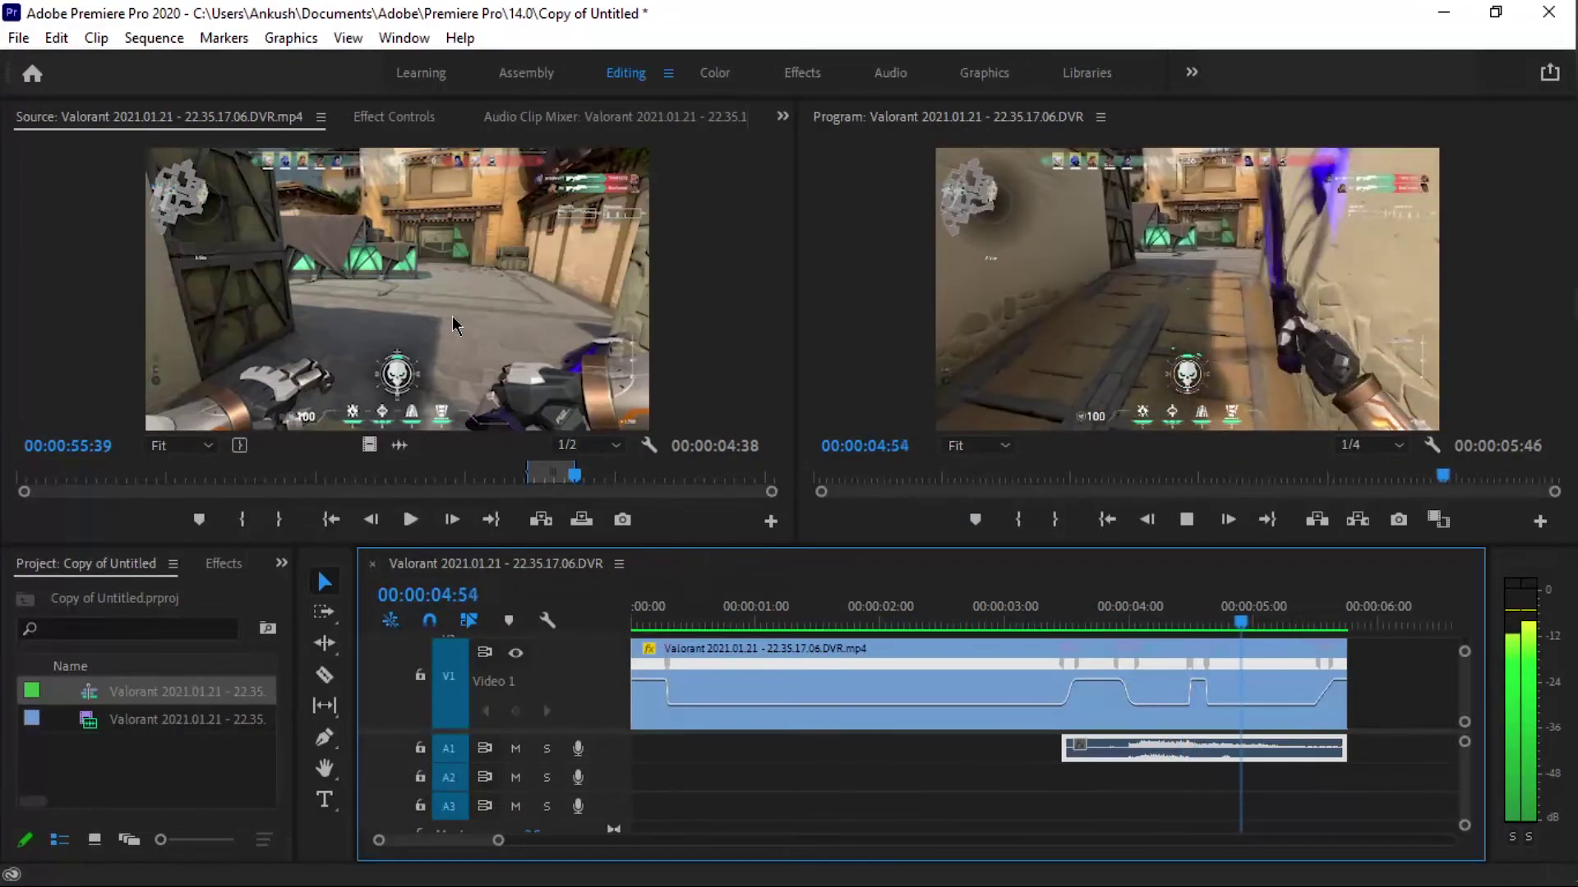
key(space)
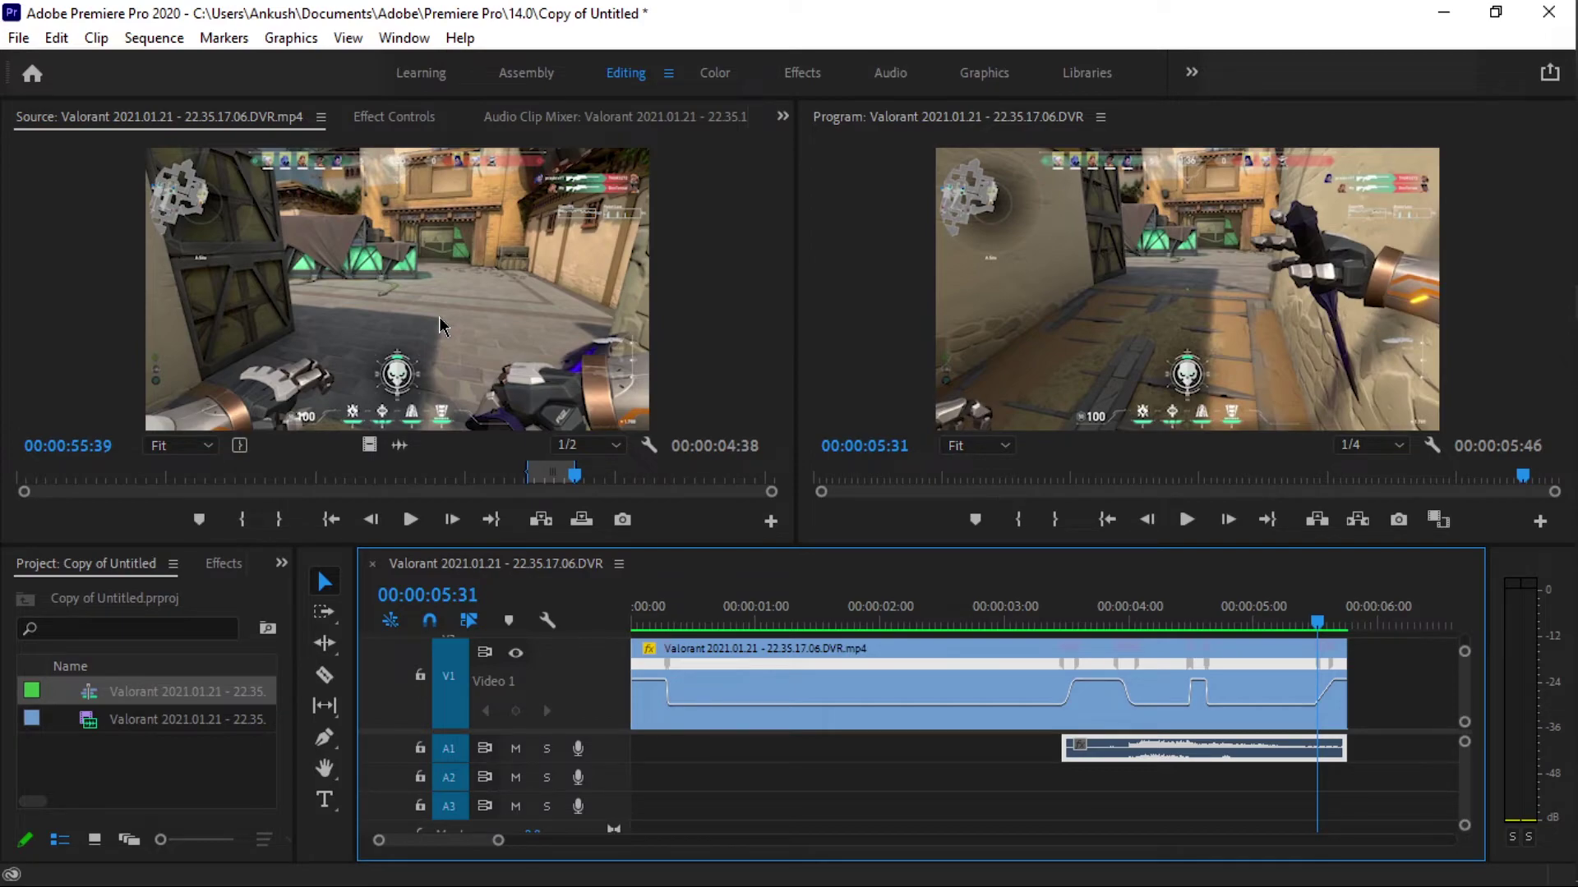
drag(632, 623, 626, 624)
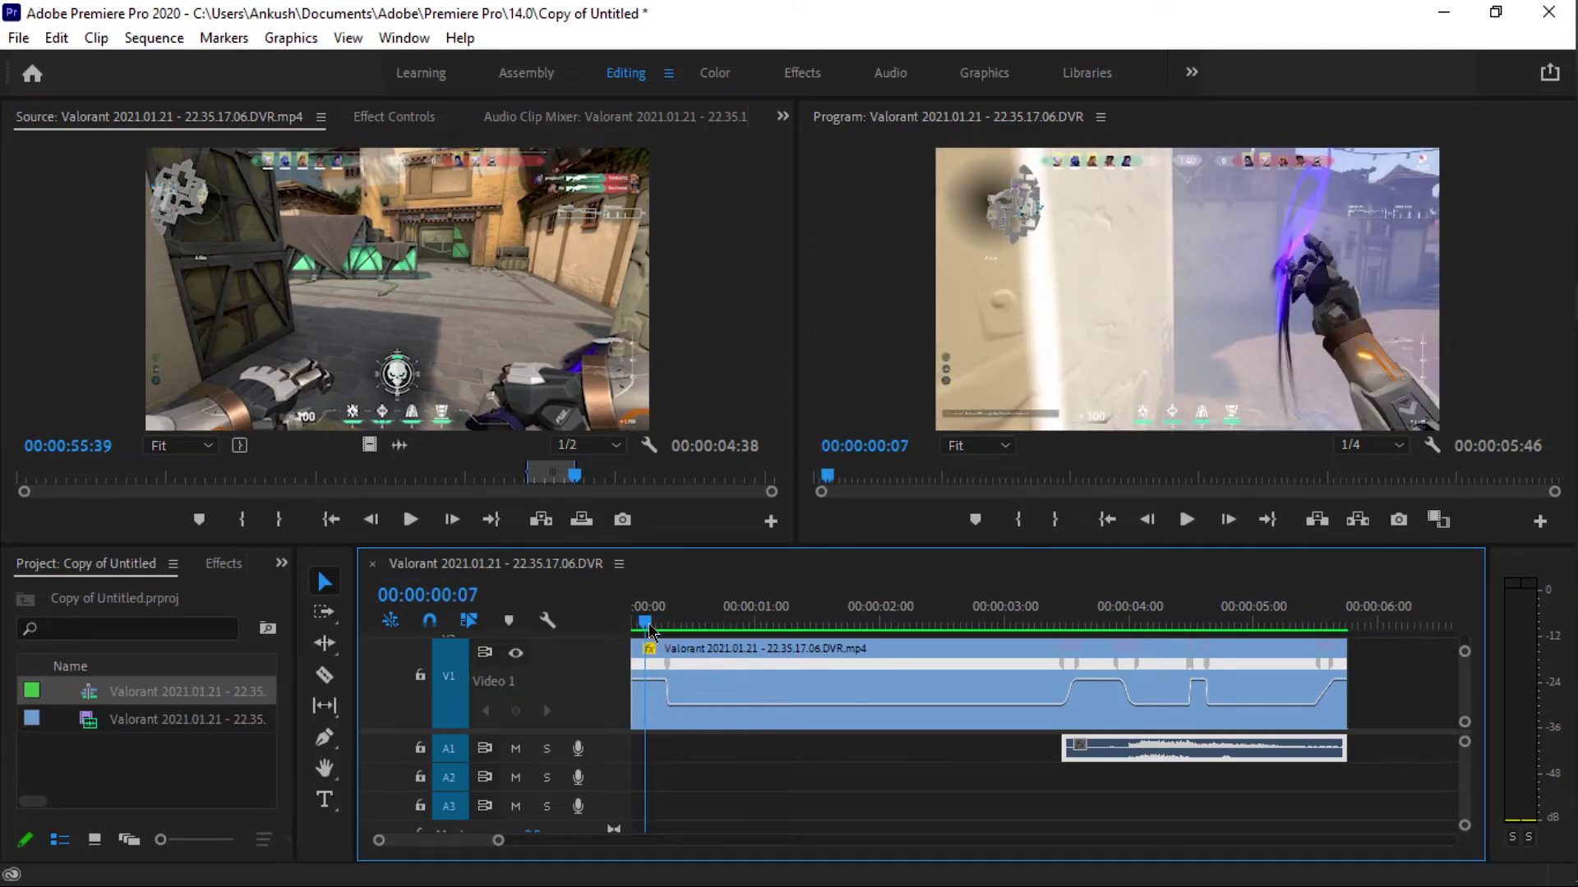
drag(649, 631, 631, 640)
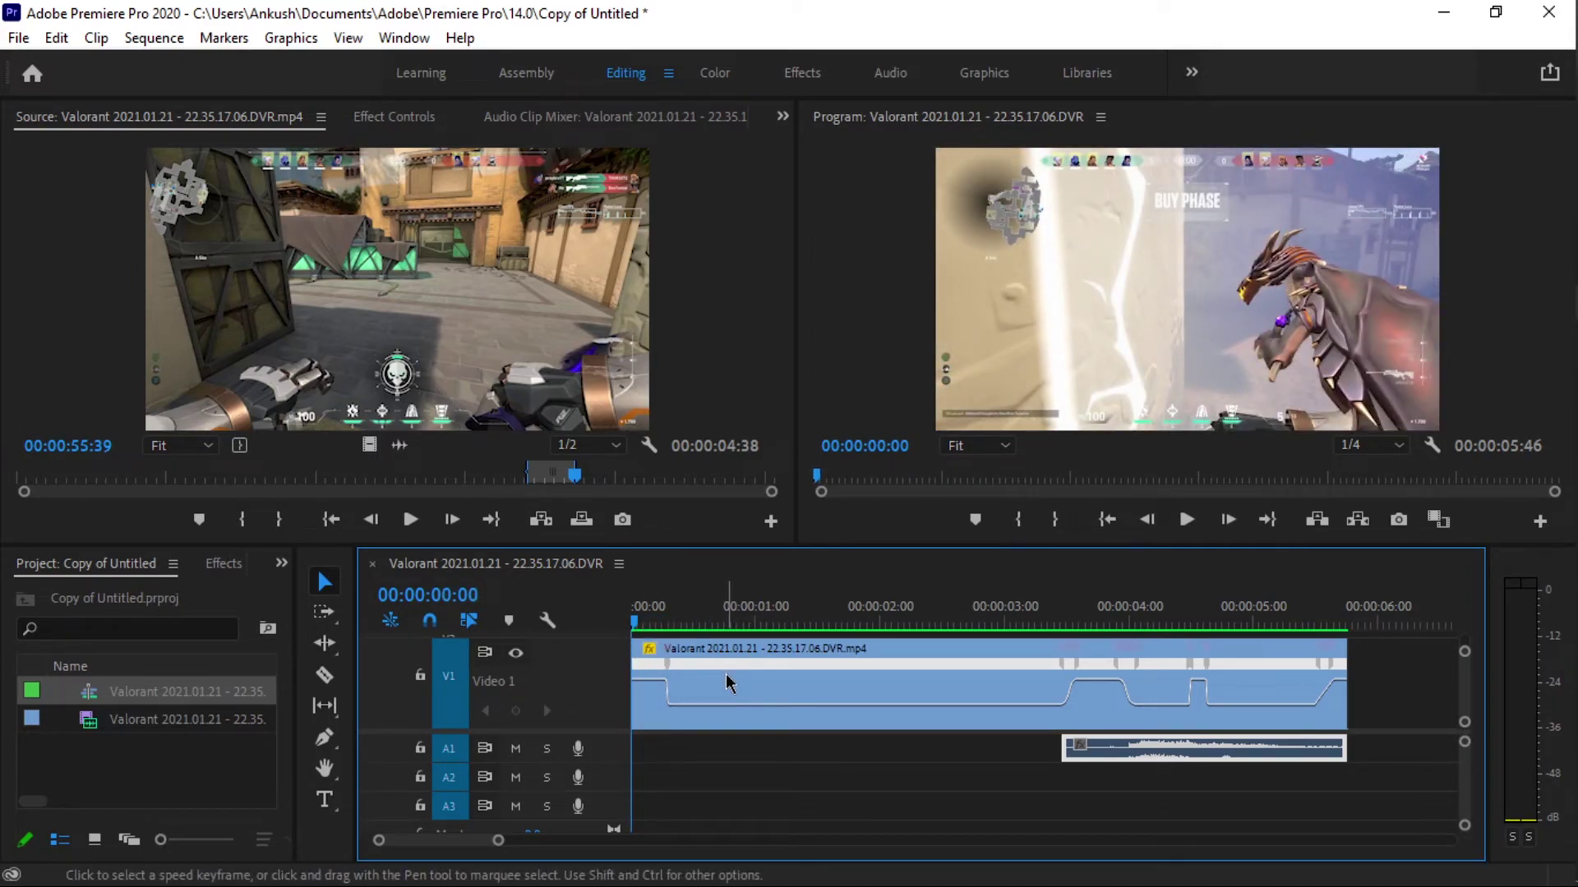
mouse_move(728, 682)
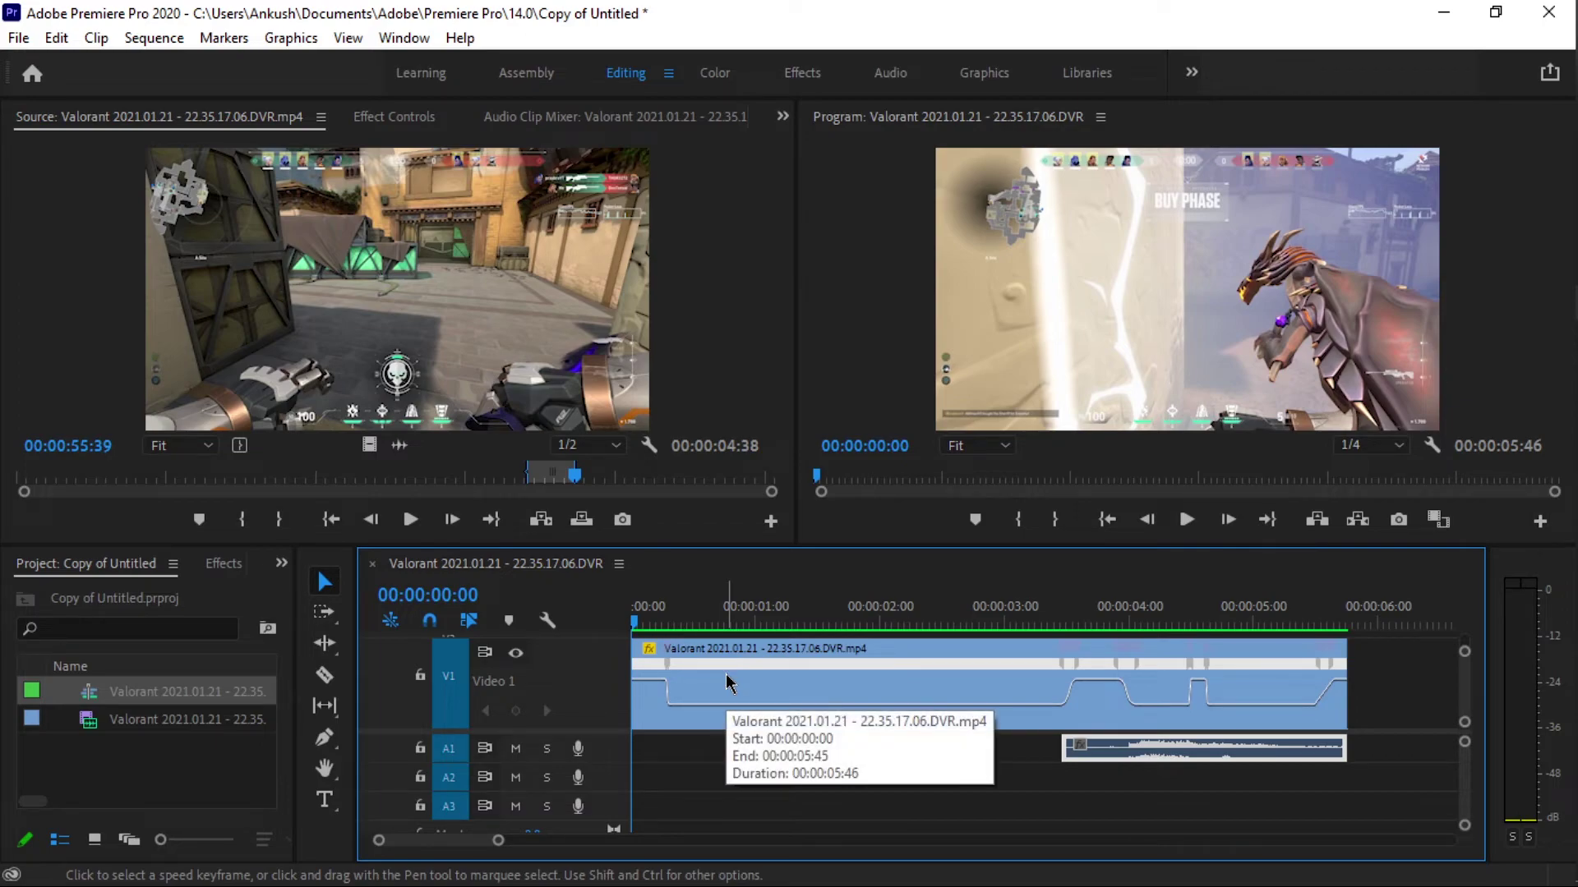
click(655, 629)
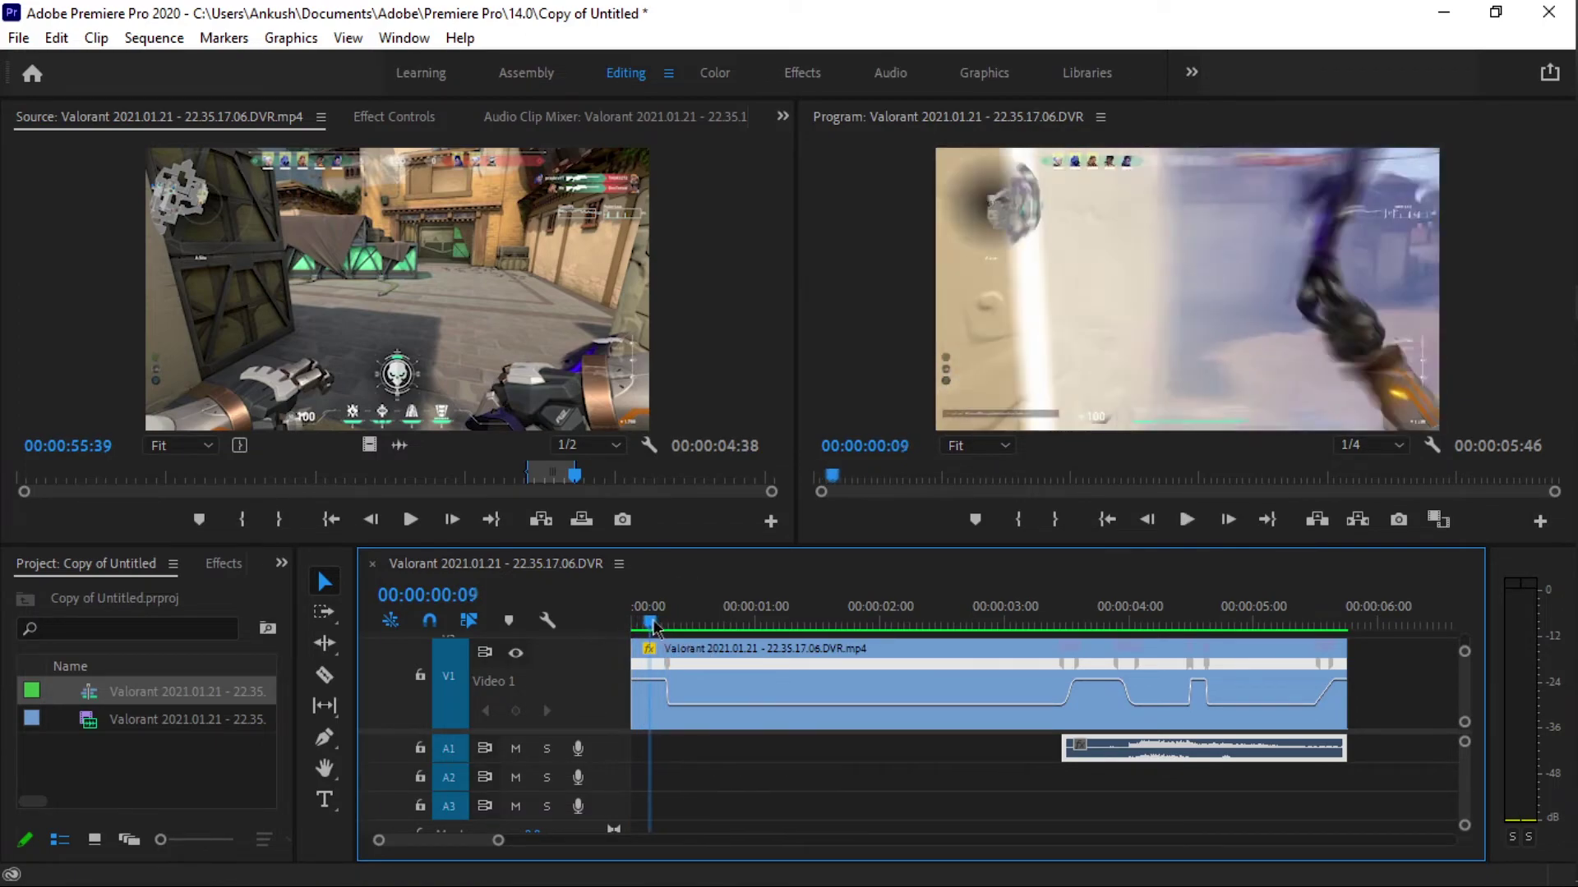
drag(655, 629, 610, 633)
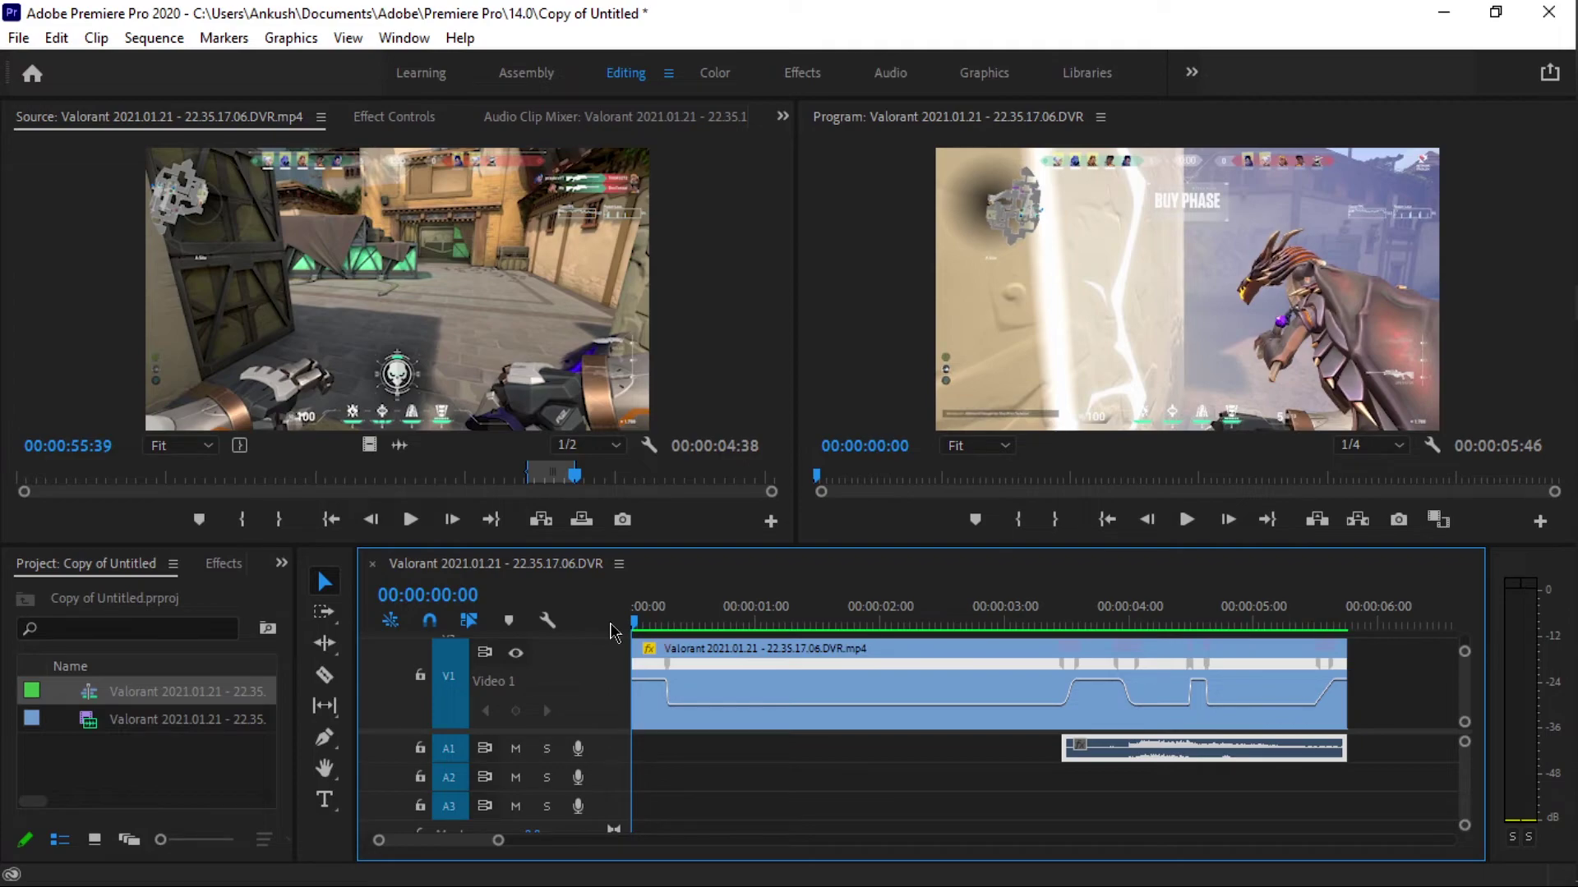
key(space)
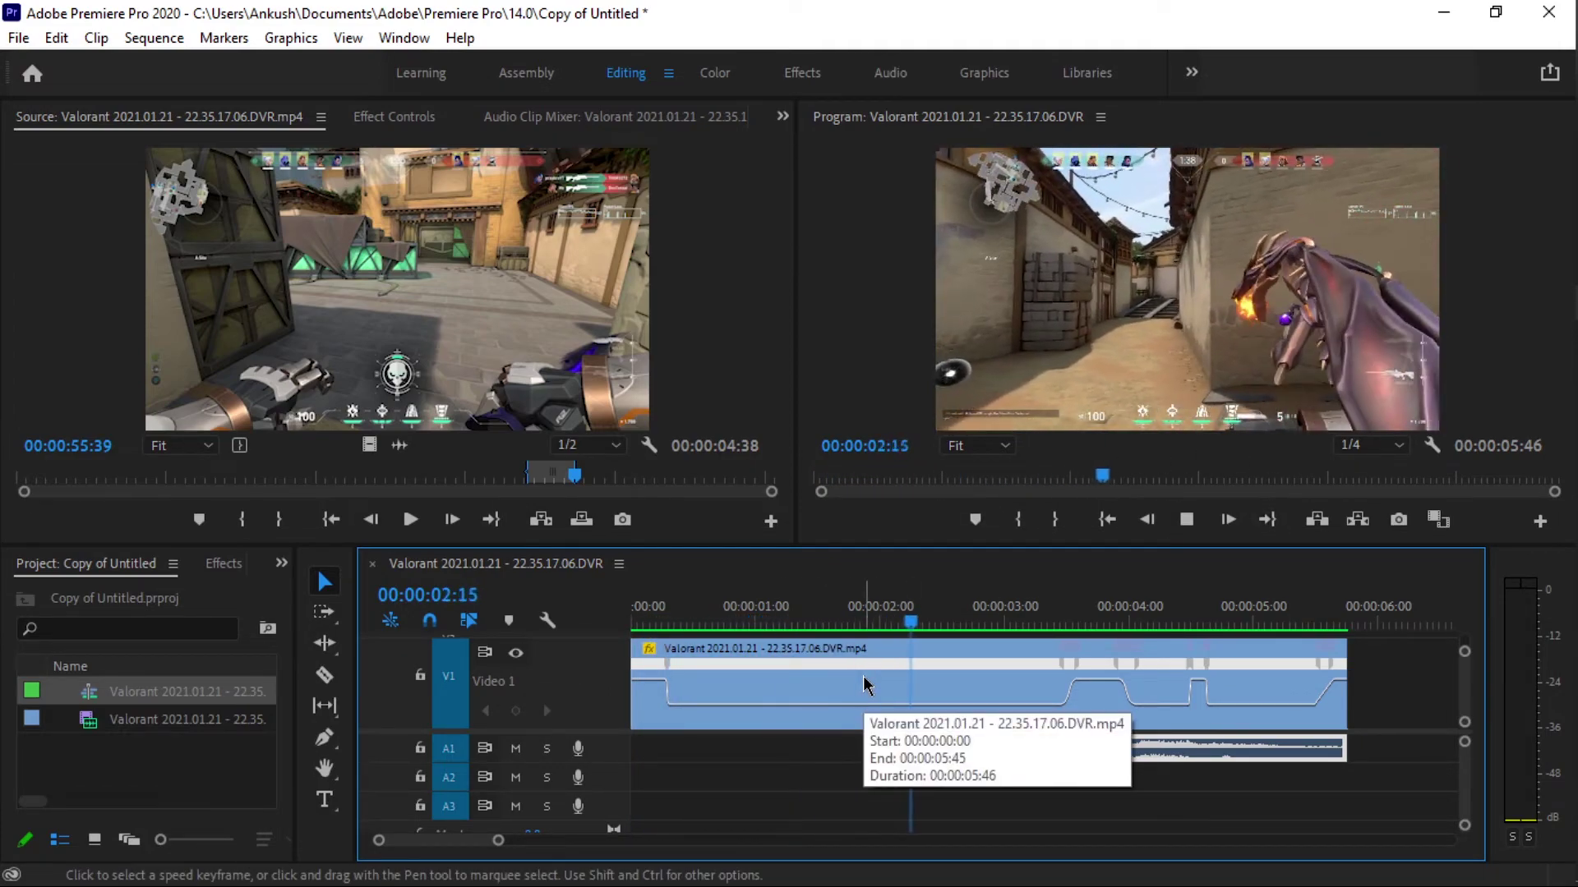
key(space)
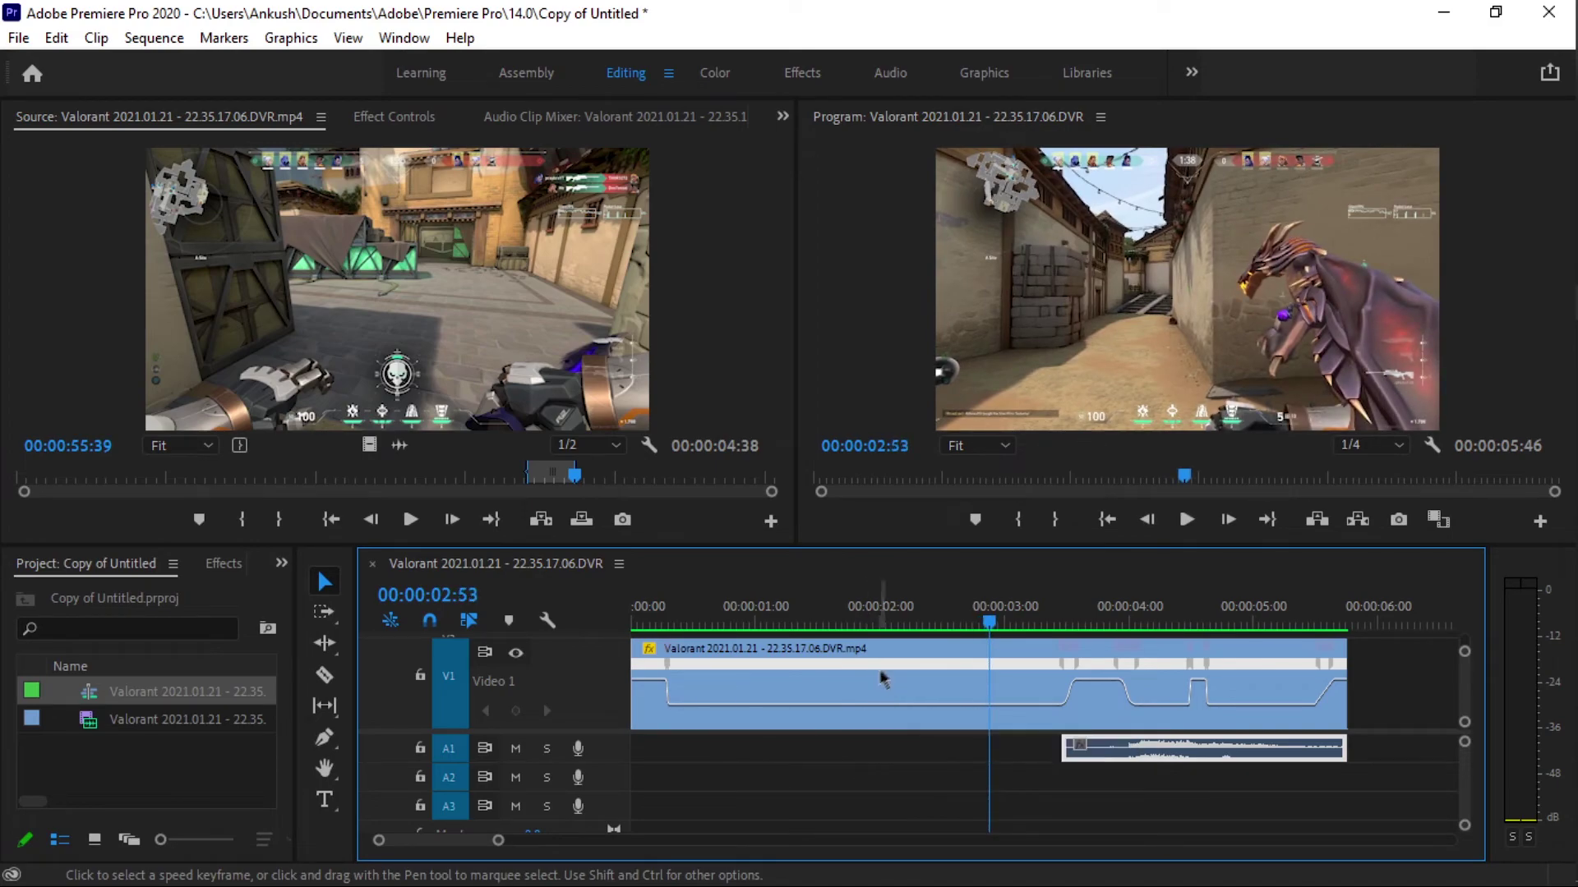
key(Home)
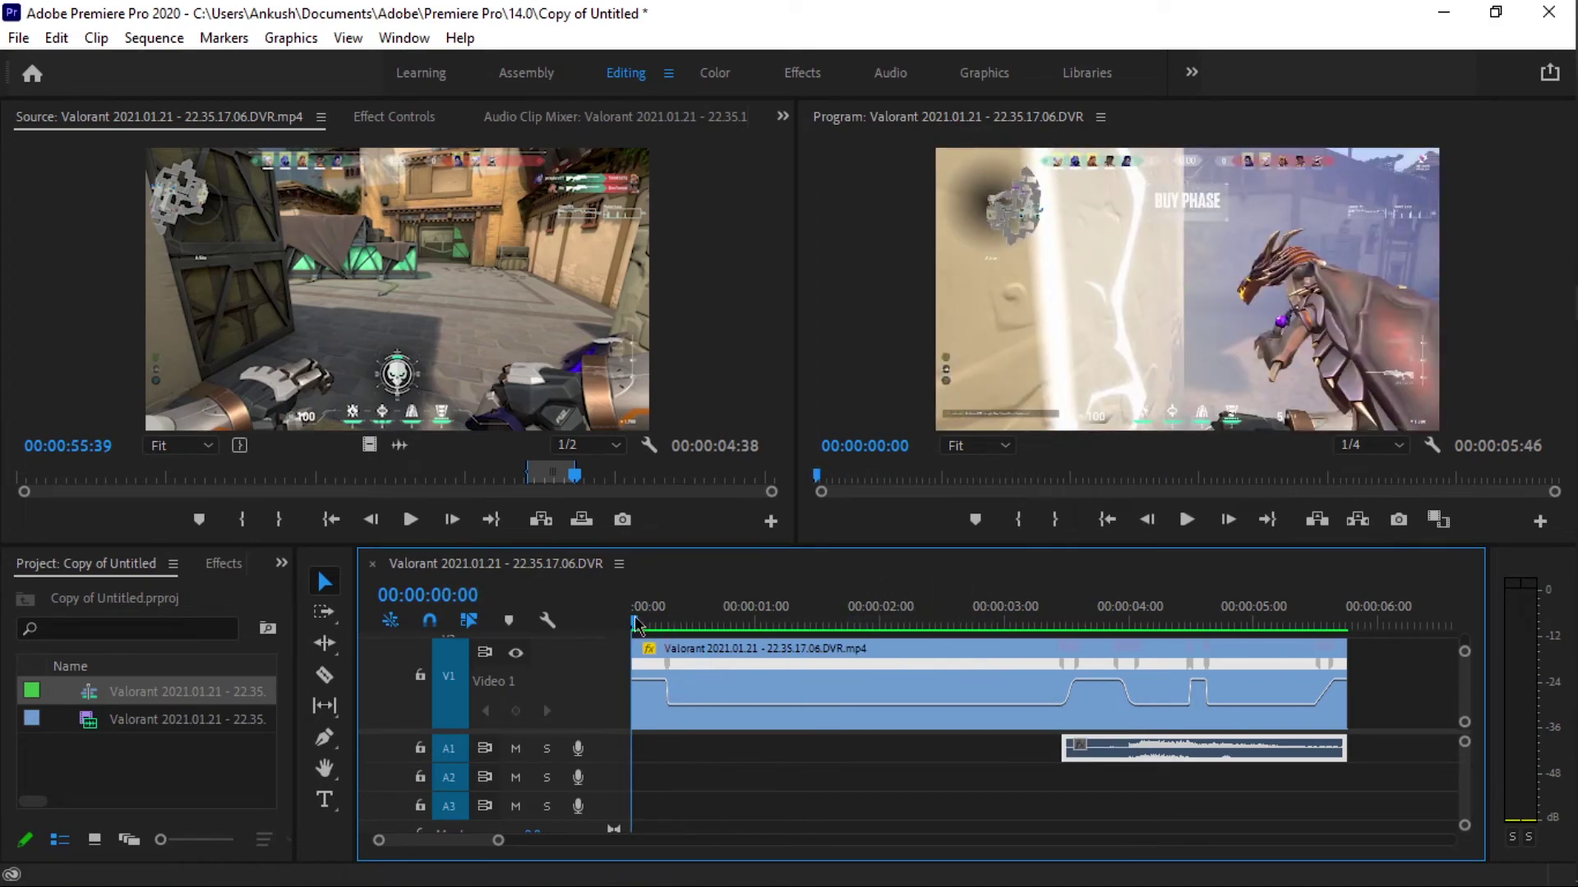
key(space)
click(634, 625)
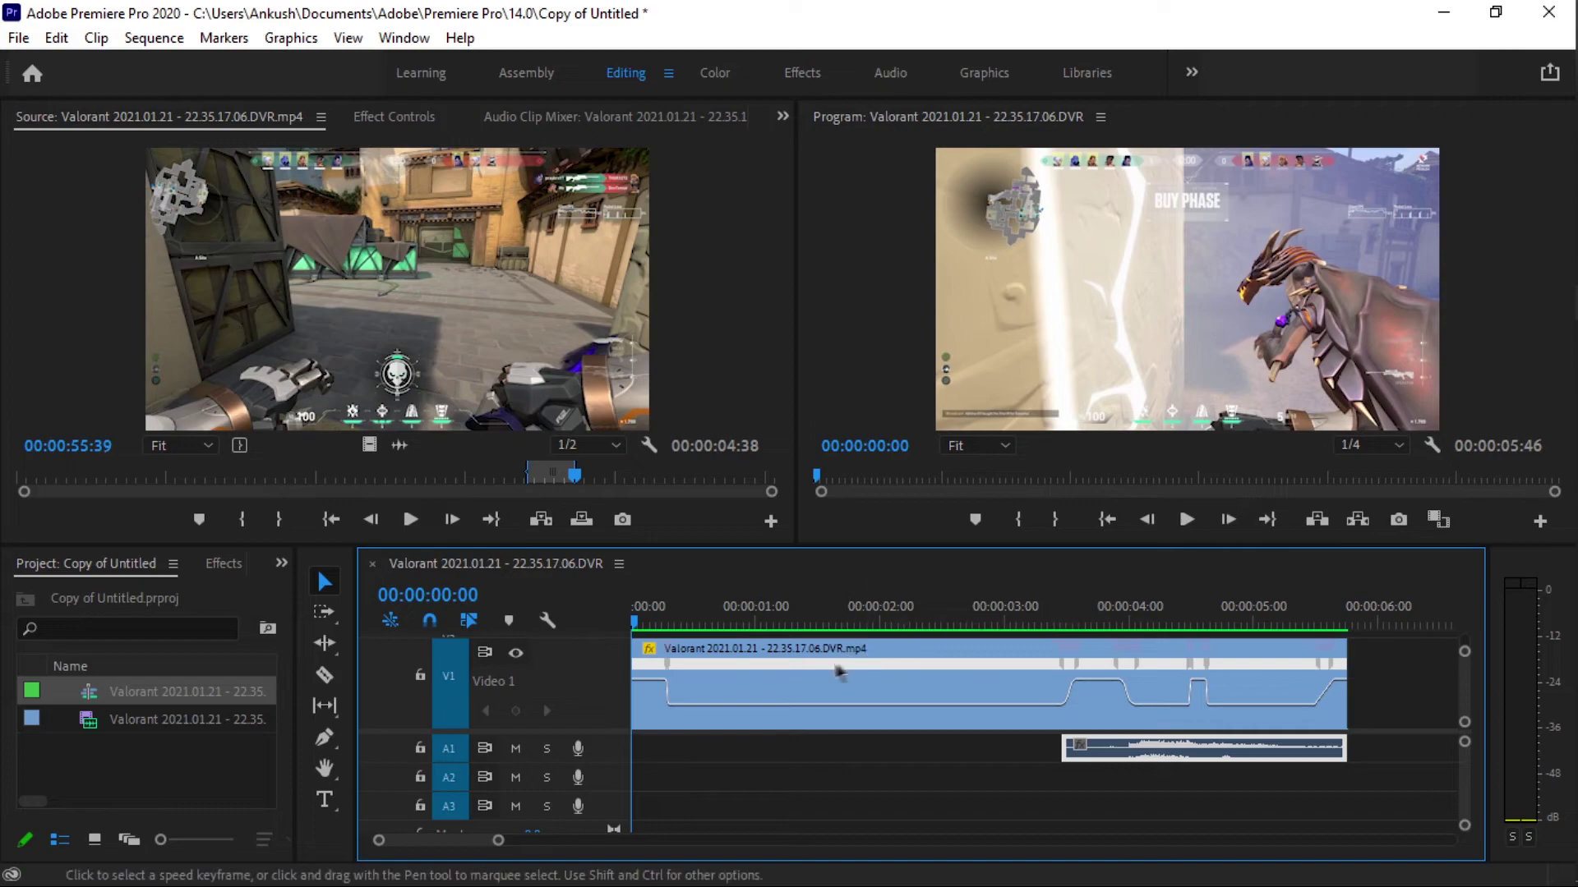
key(space)
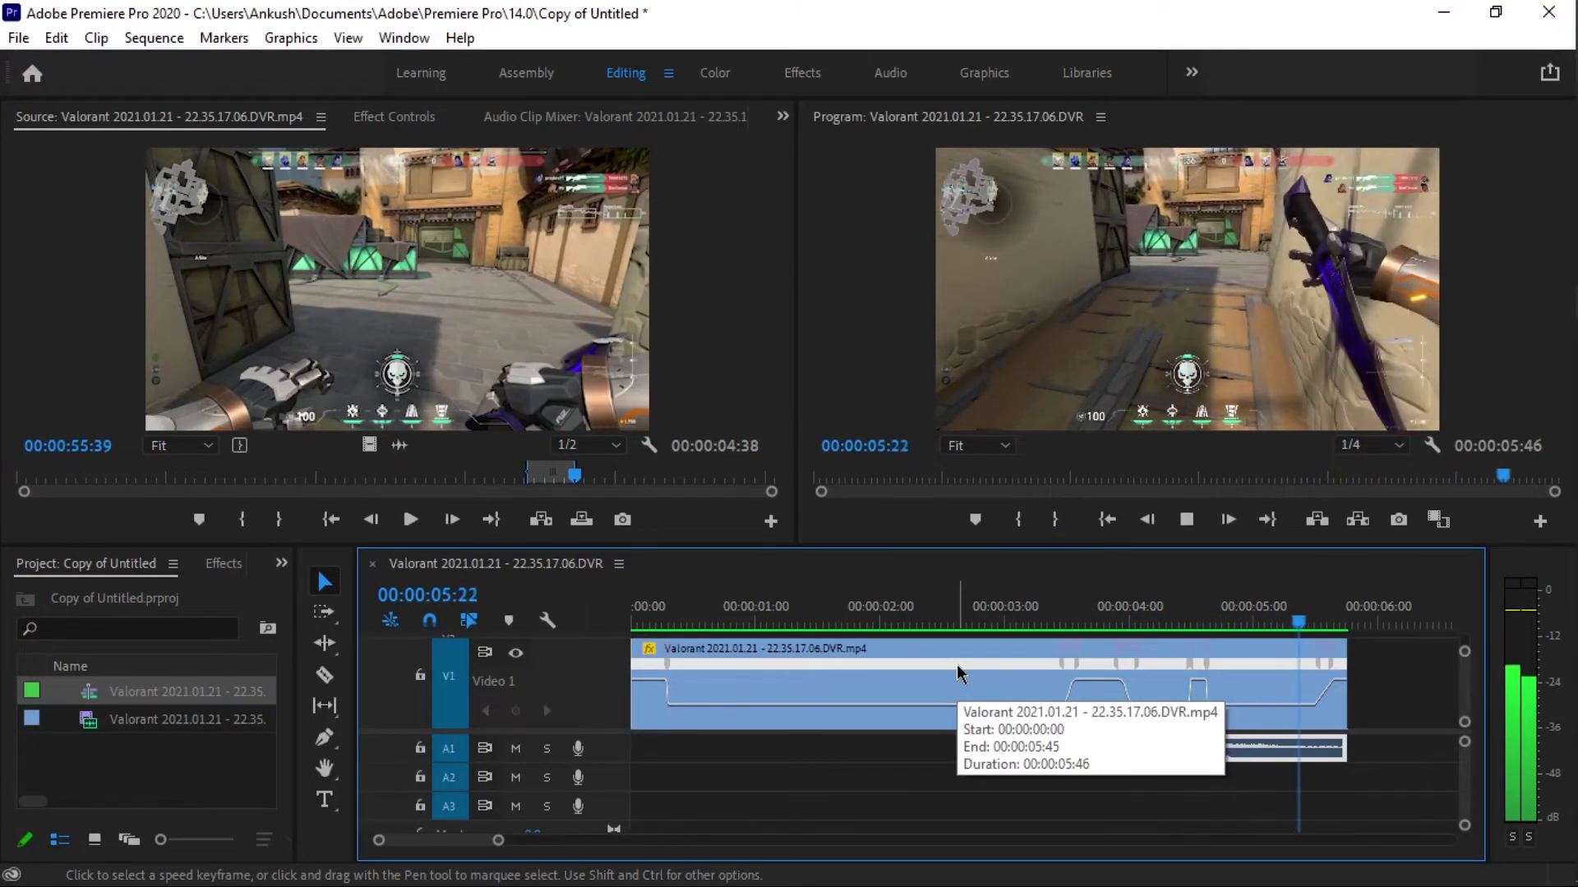
key(space)
key(space)
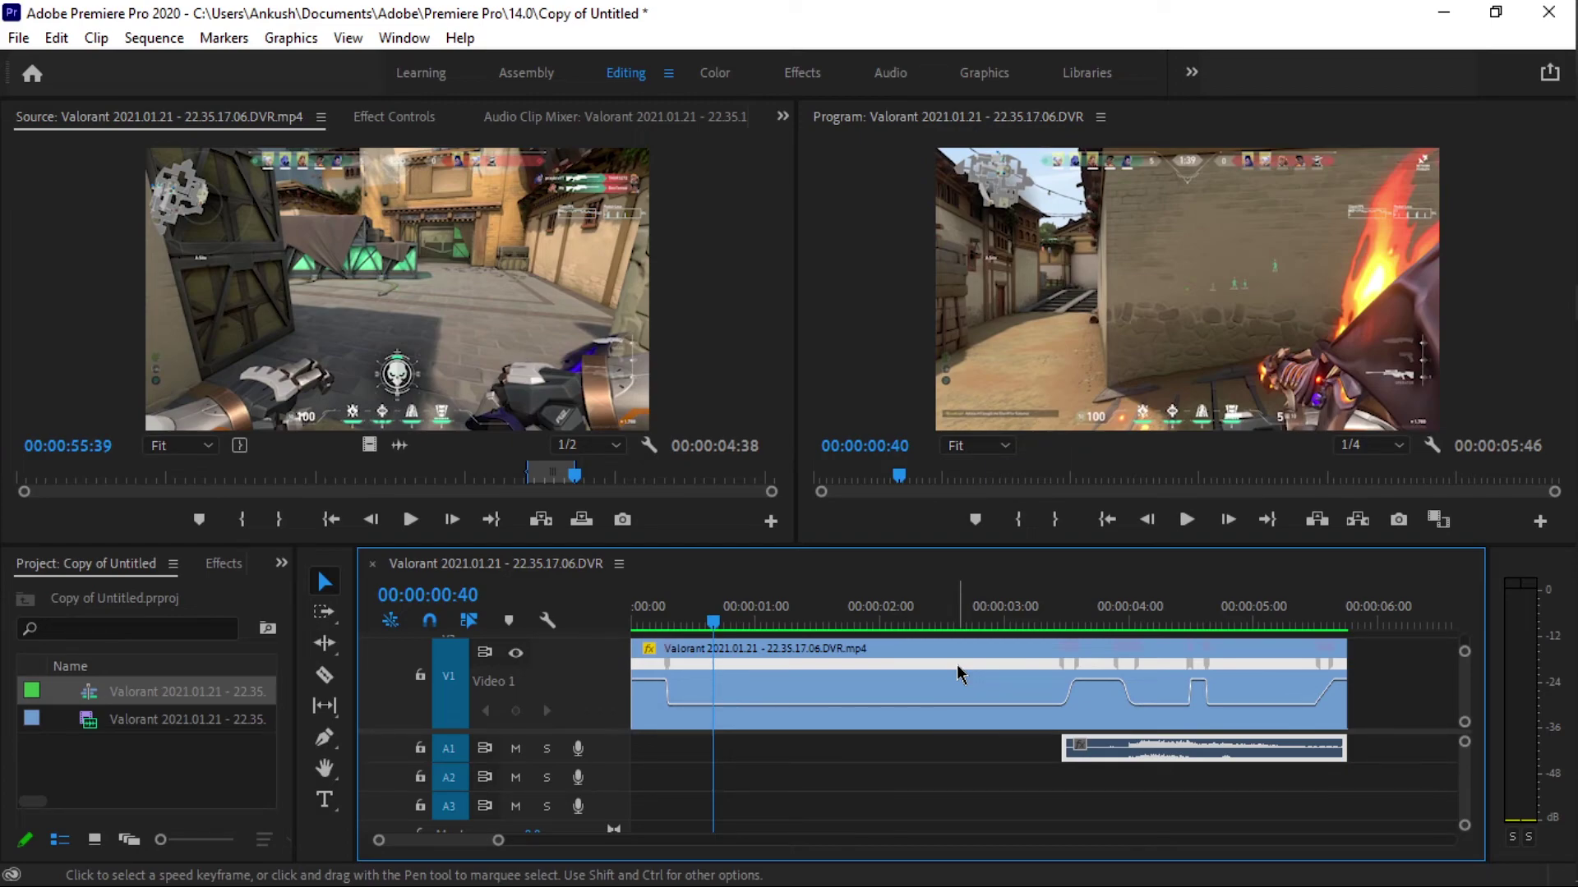
click(923, 685)
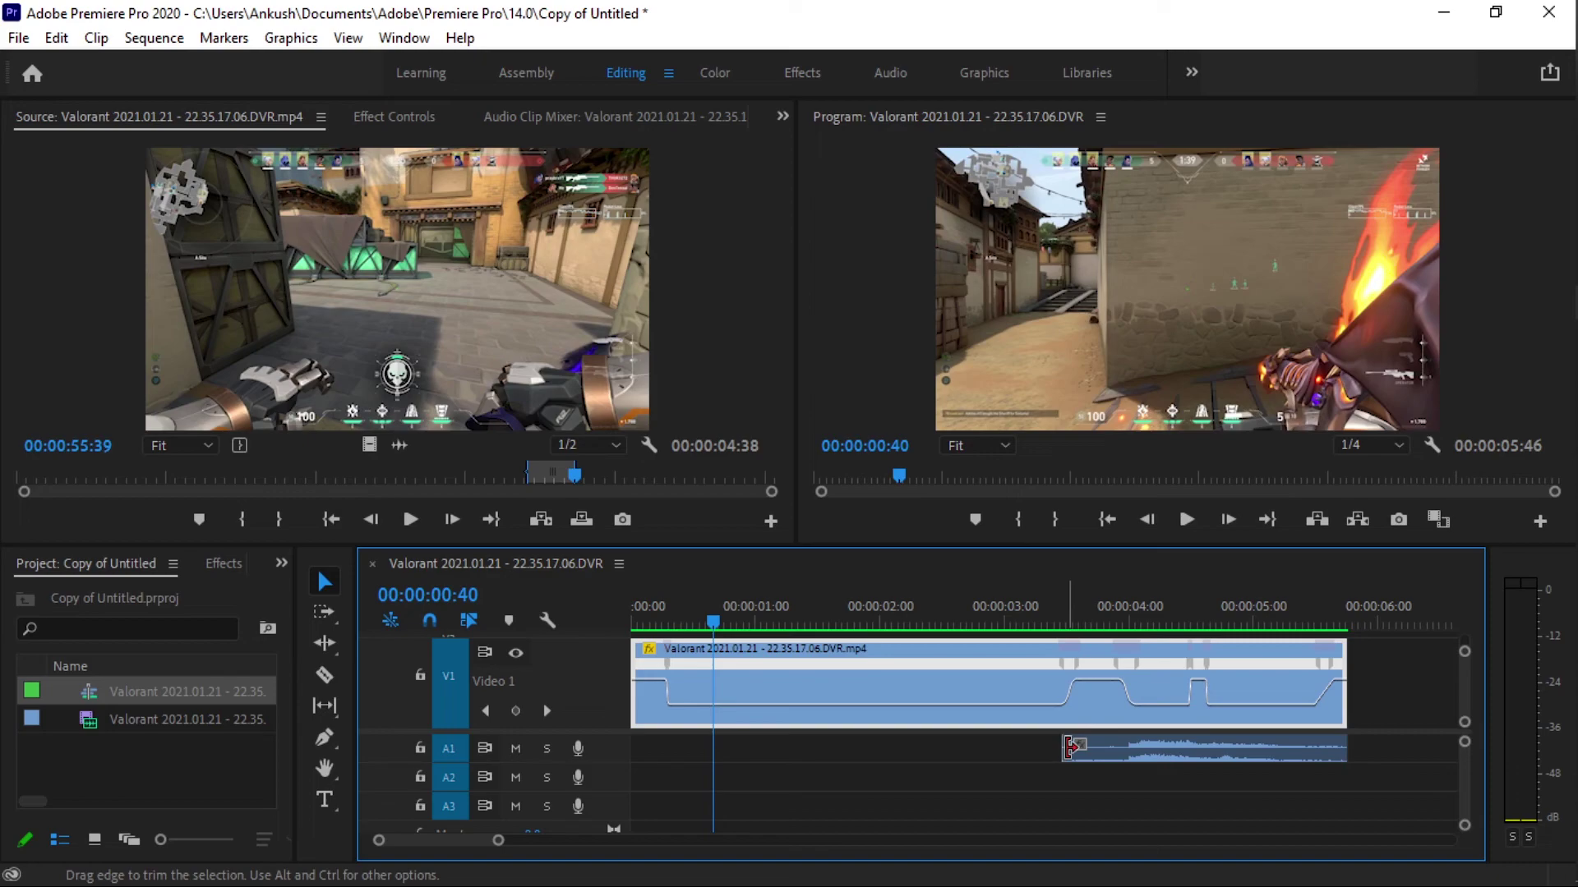
Extend the A1 audio clip's start three frames earlier and check it at 00:00:03:42.
drag(1070, 747, 1060, 750)
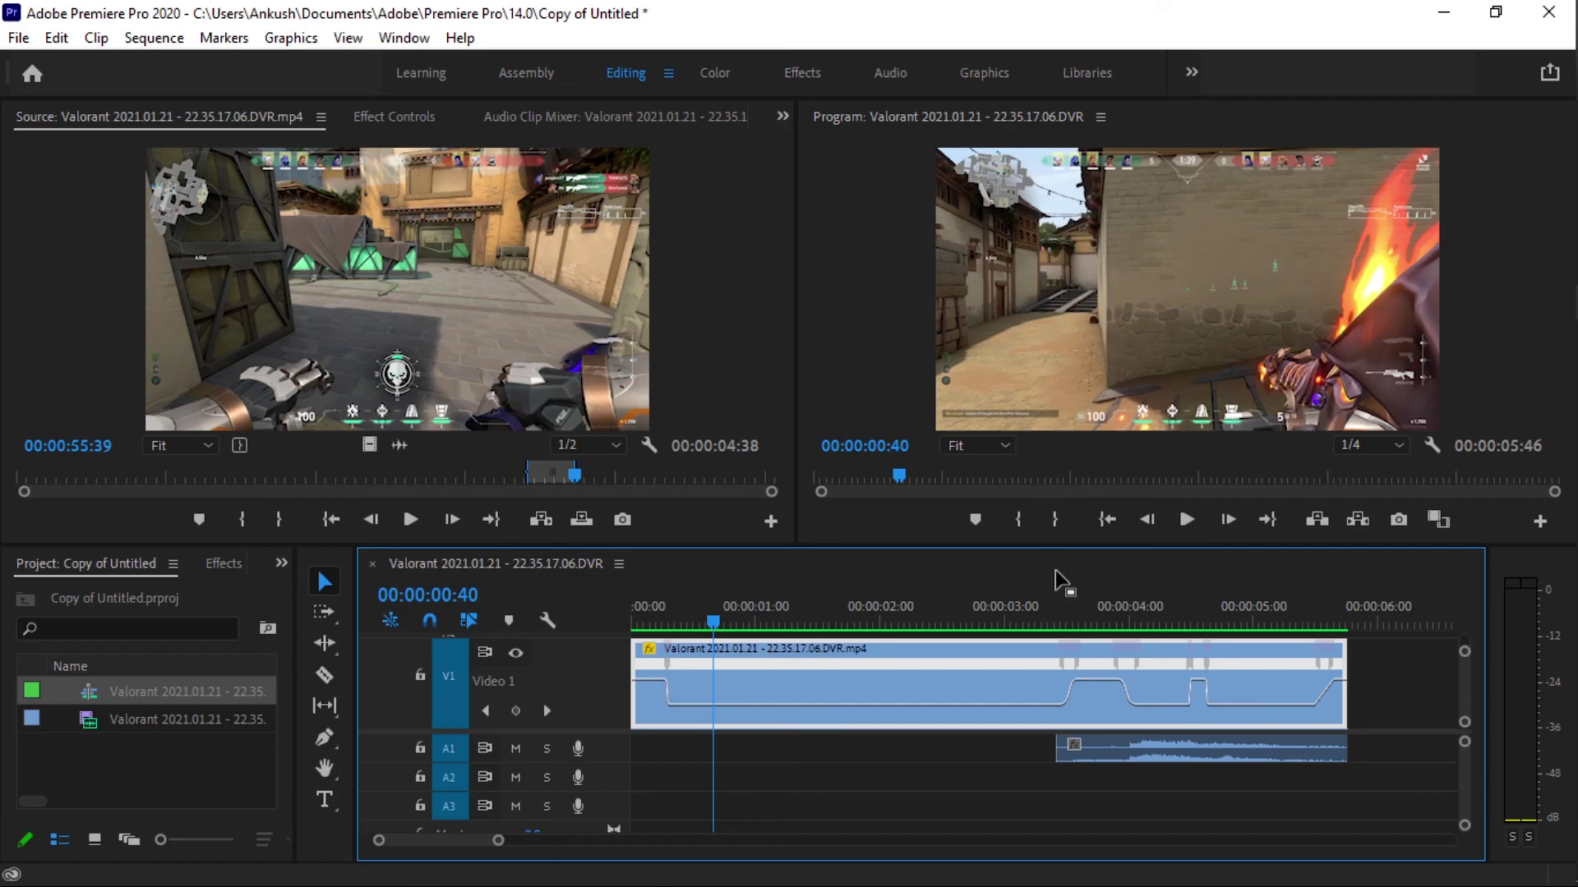
click(1092, 613)
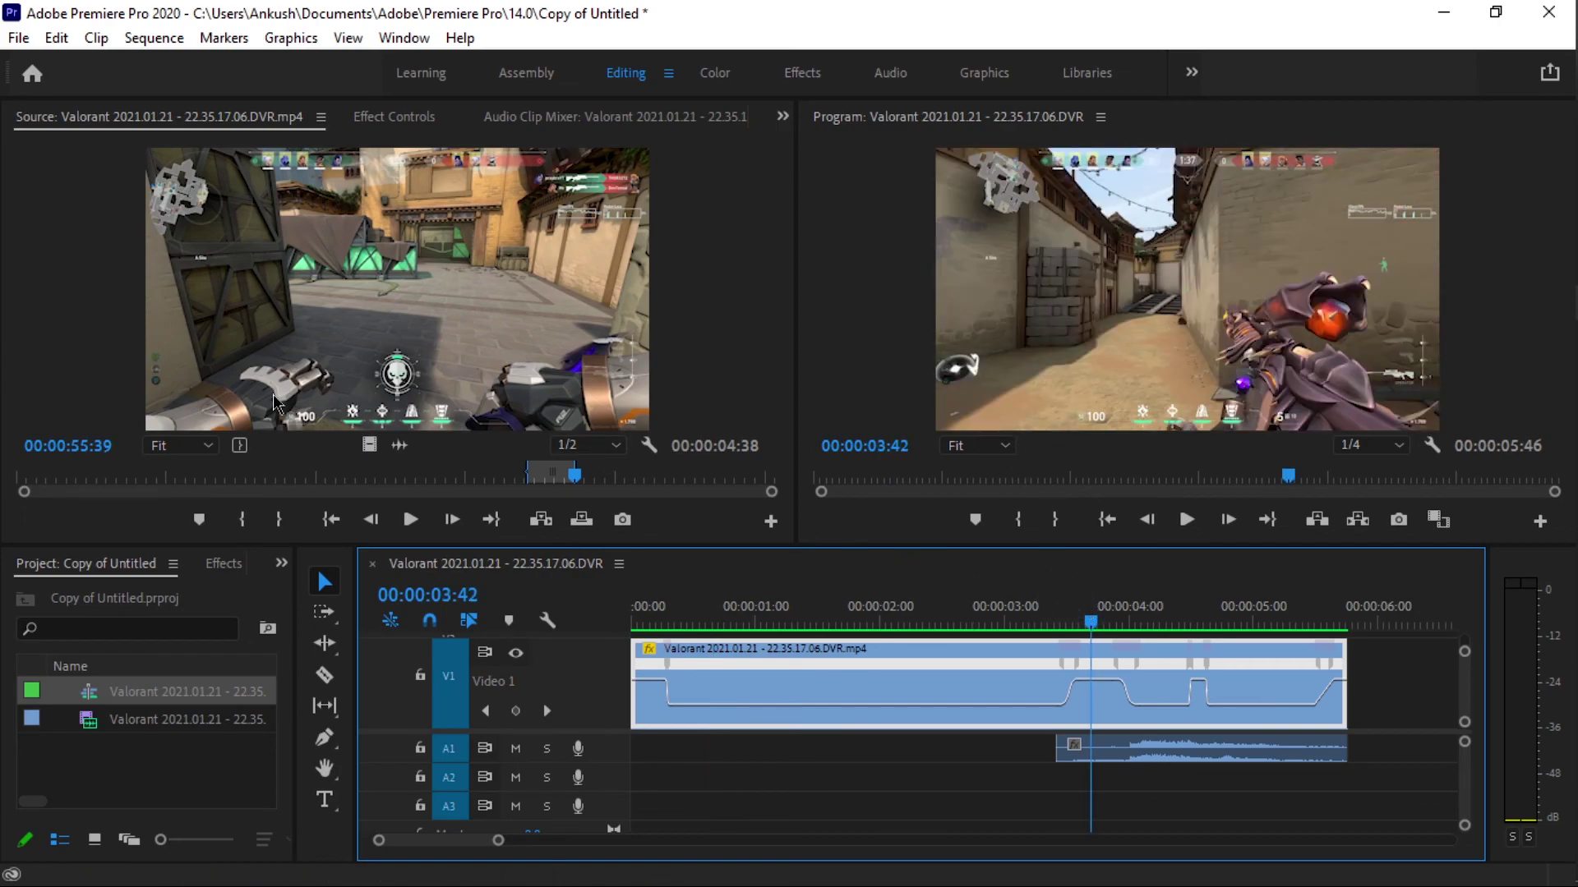